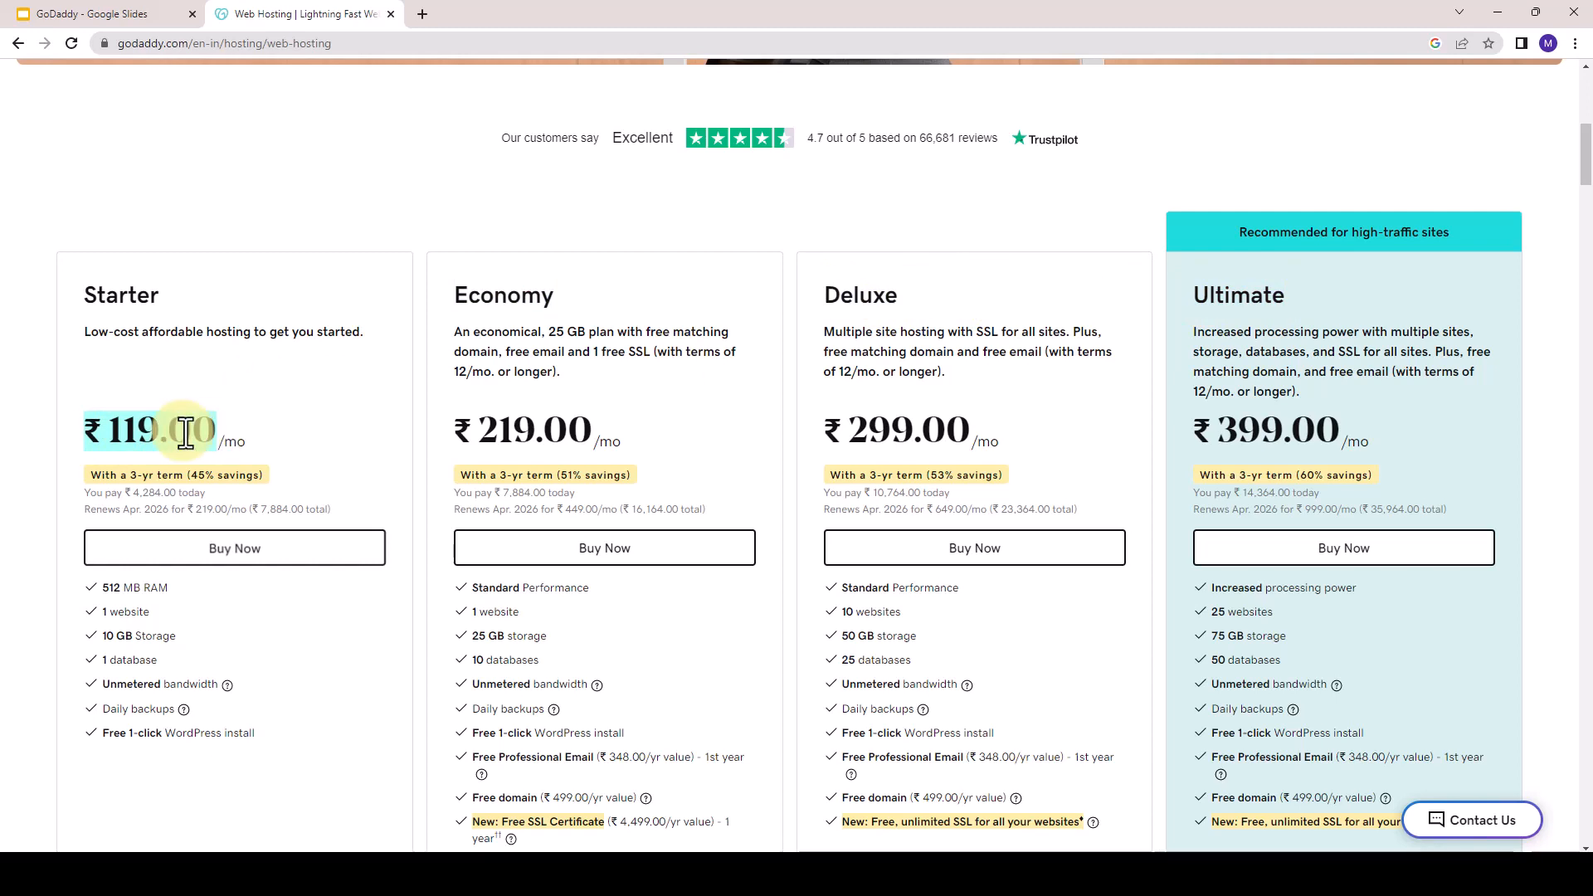
- Compare the features and monthly prices of the Starter, Economy, Deluxe and Ultimate hosting plans
scroll(313, 491, down, 2)
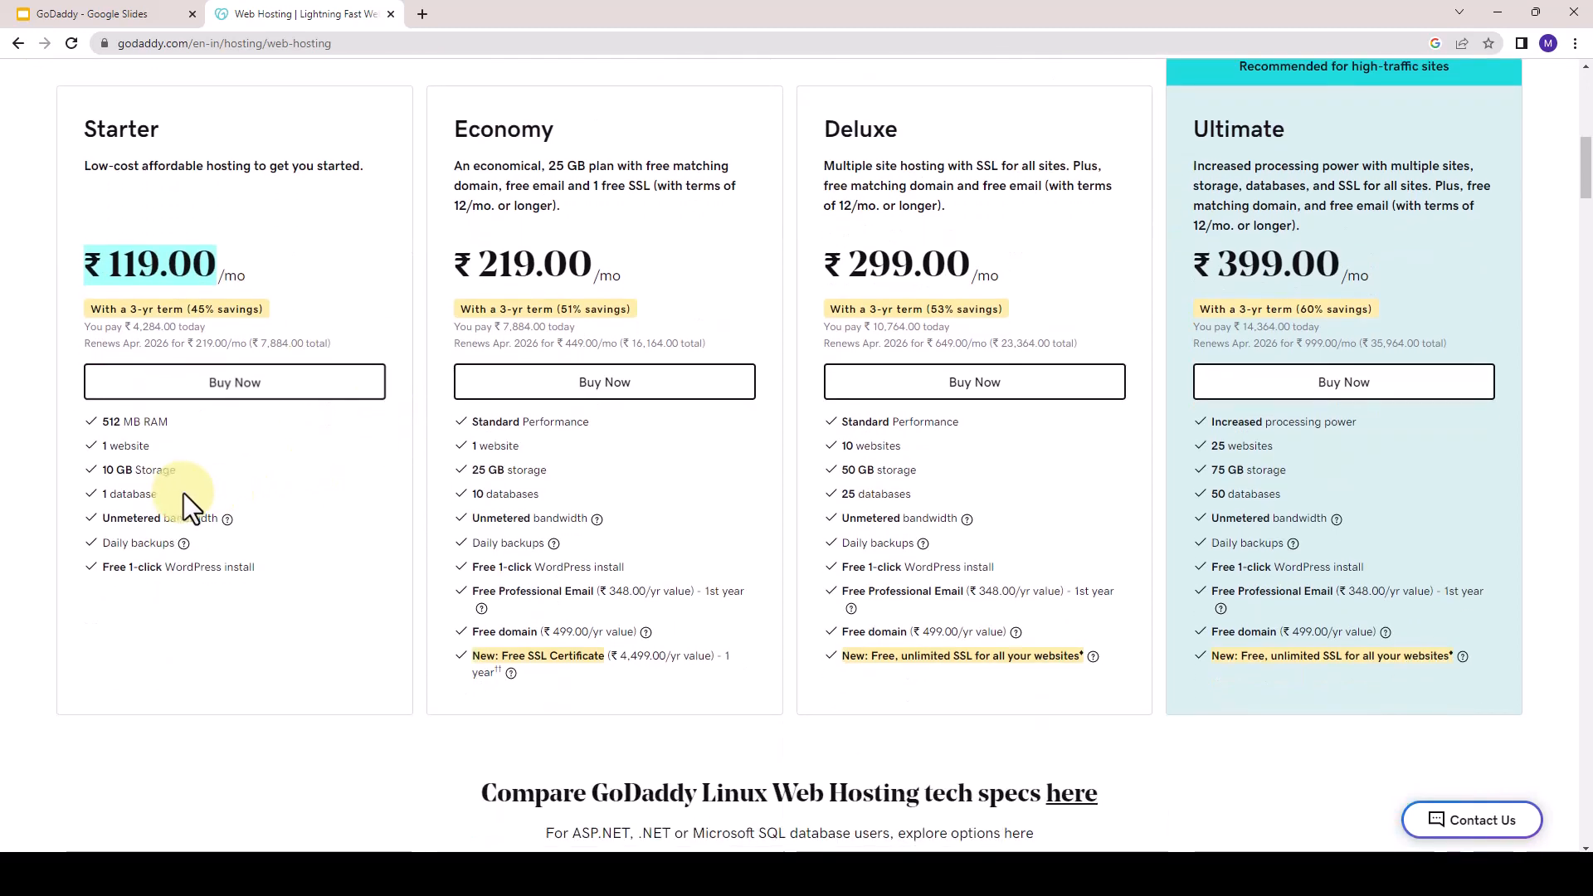
scroll(97, 443, up, 1)
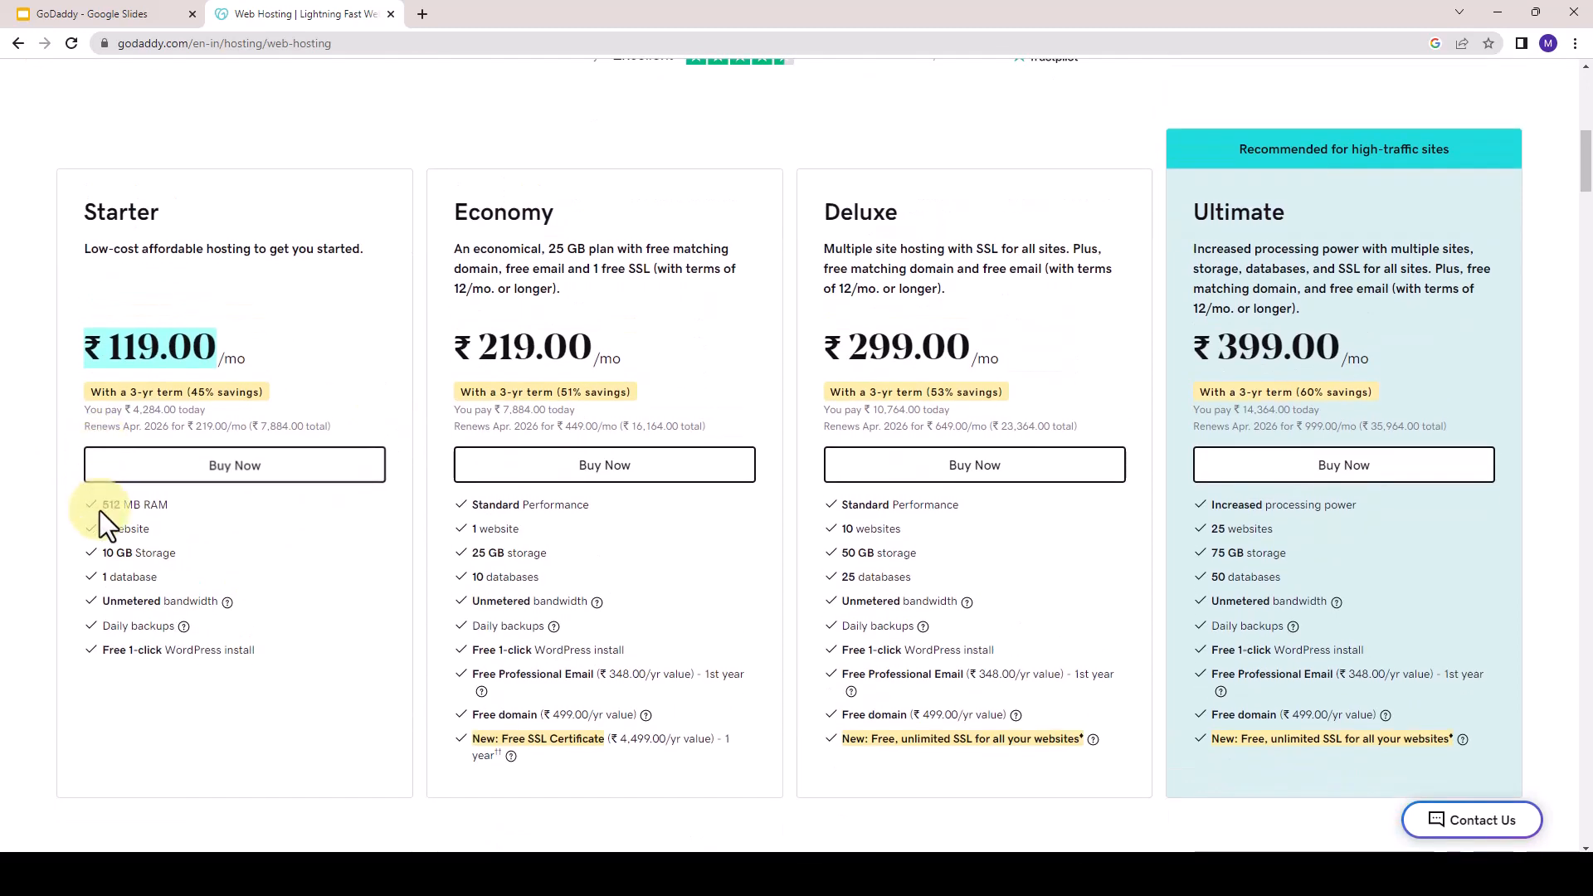
drag(101, 503, 229, 672)
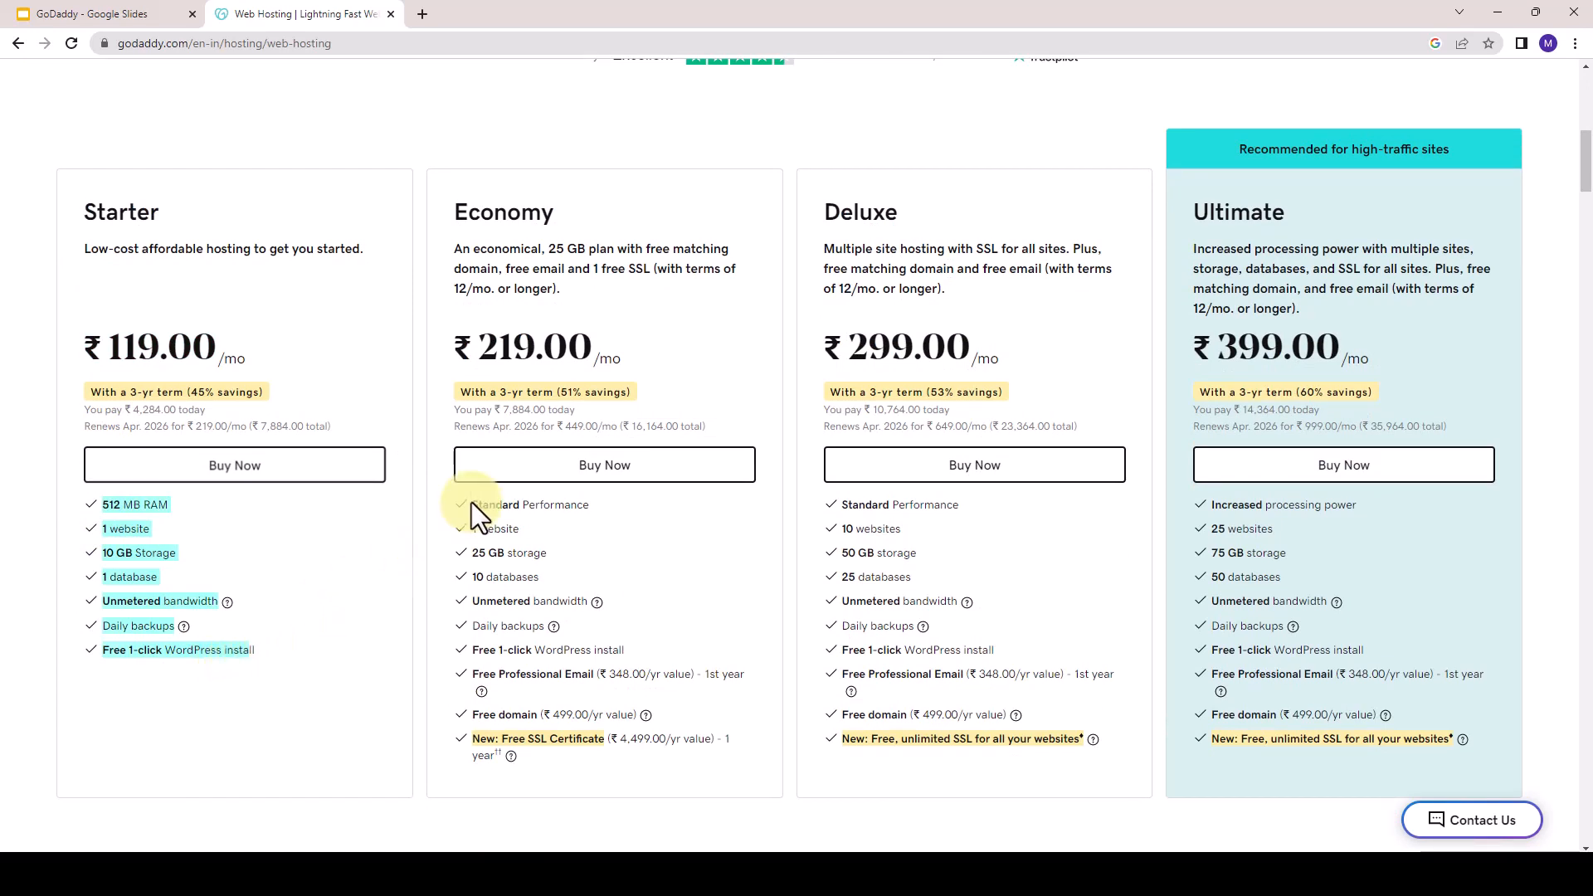
drag(471, 503, 732, 715)
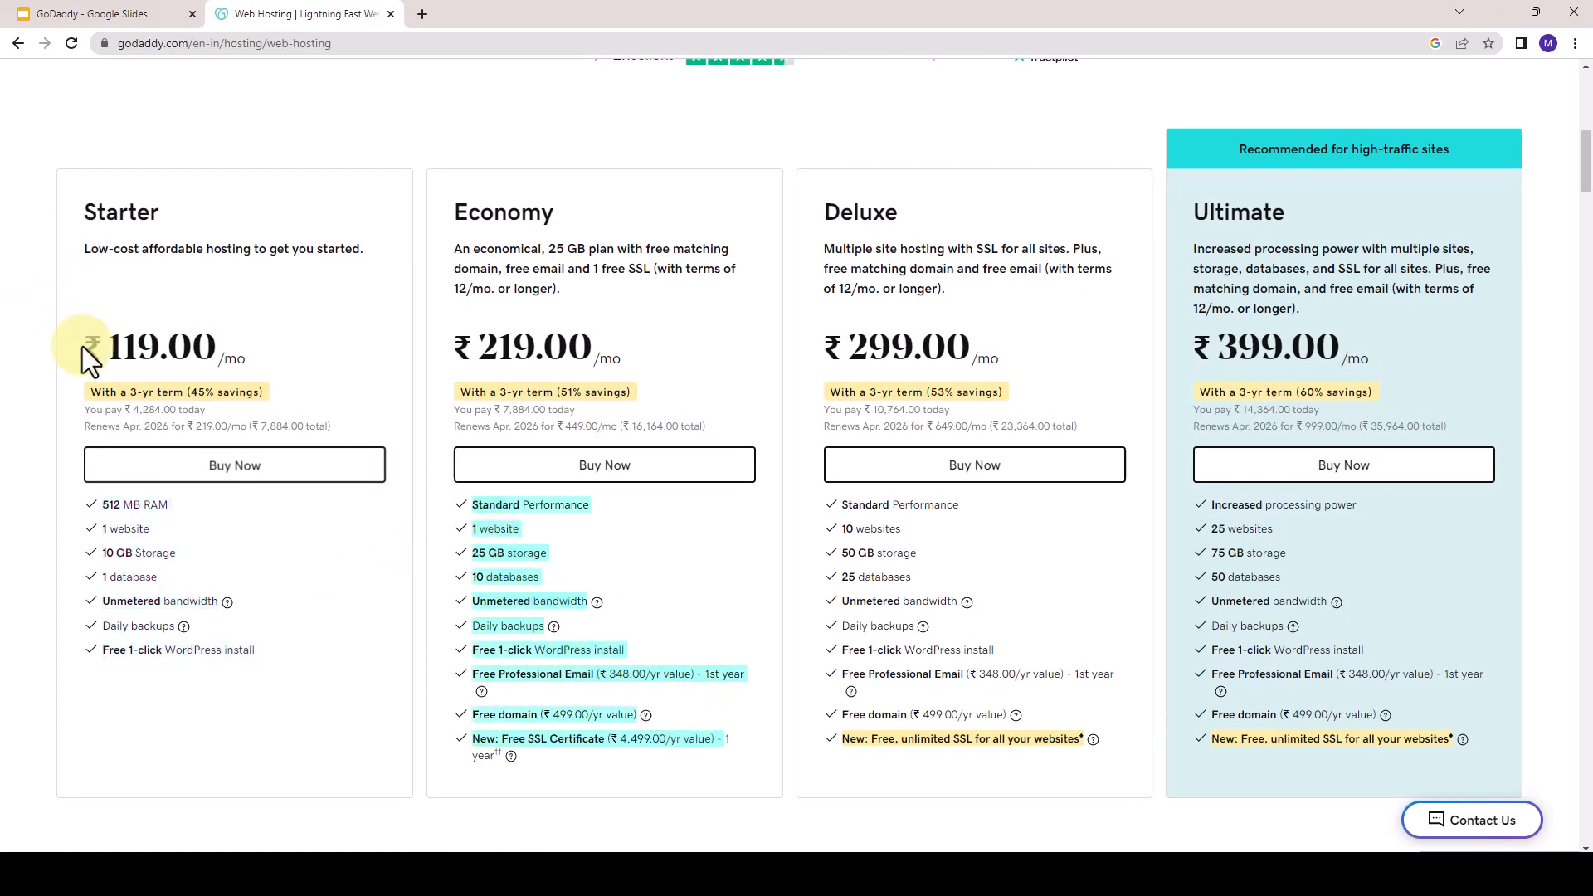
drag(82, 346, 178, 353)
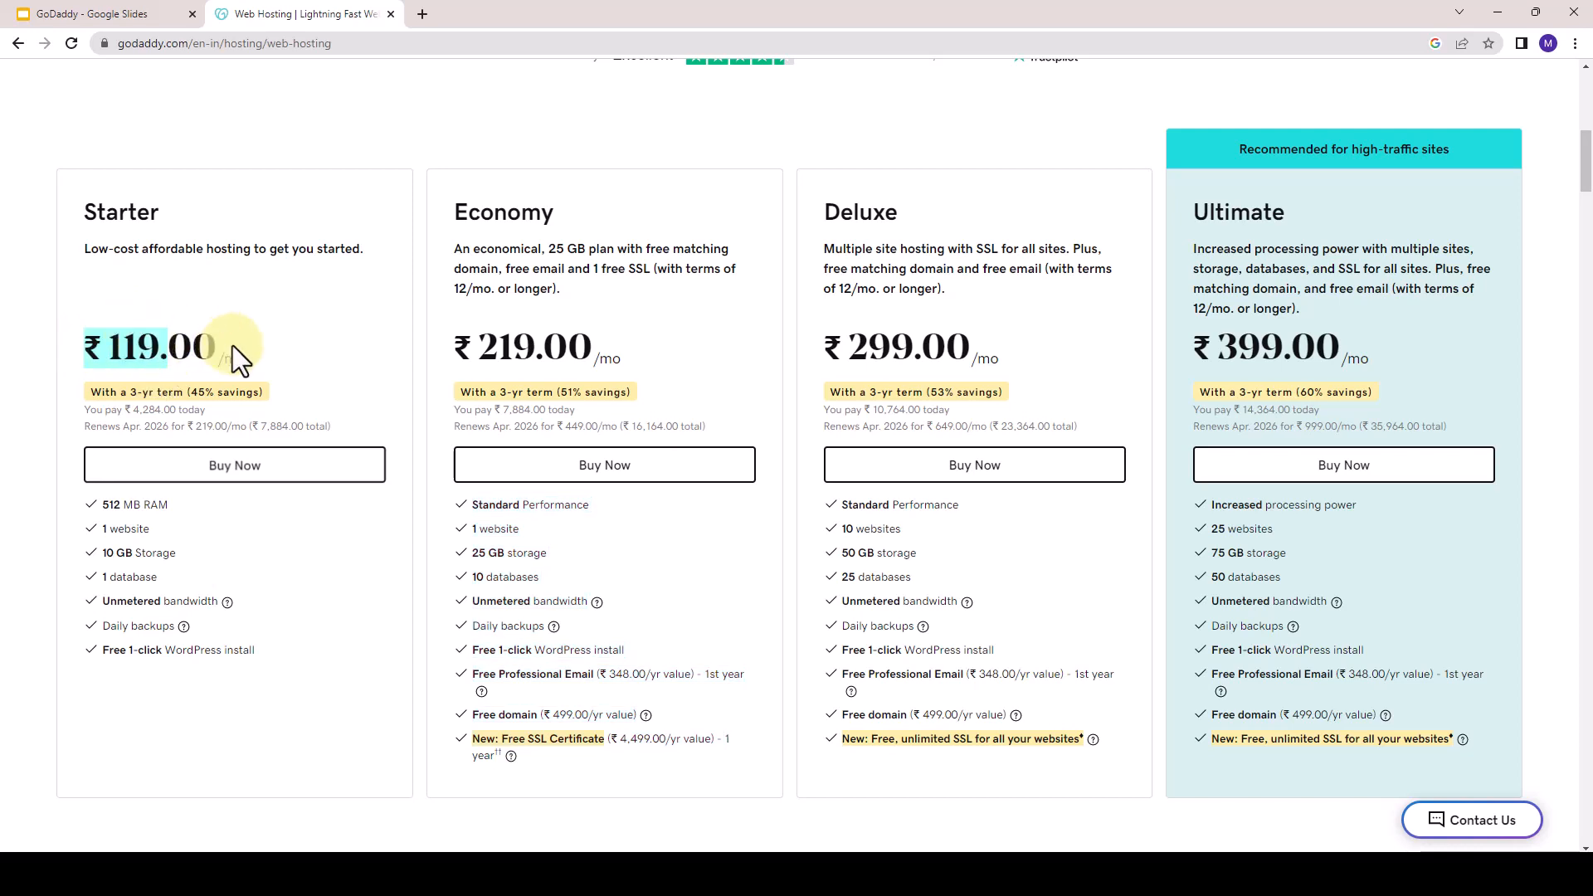
drag(453, 345, 546, 347)
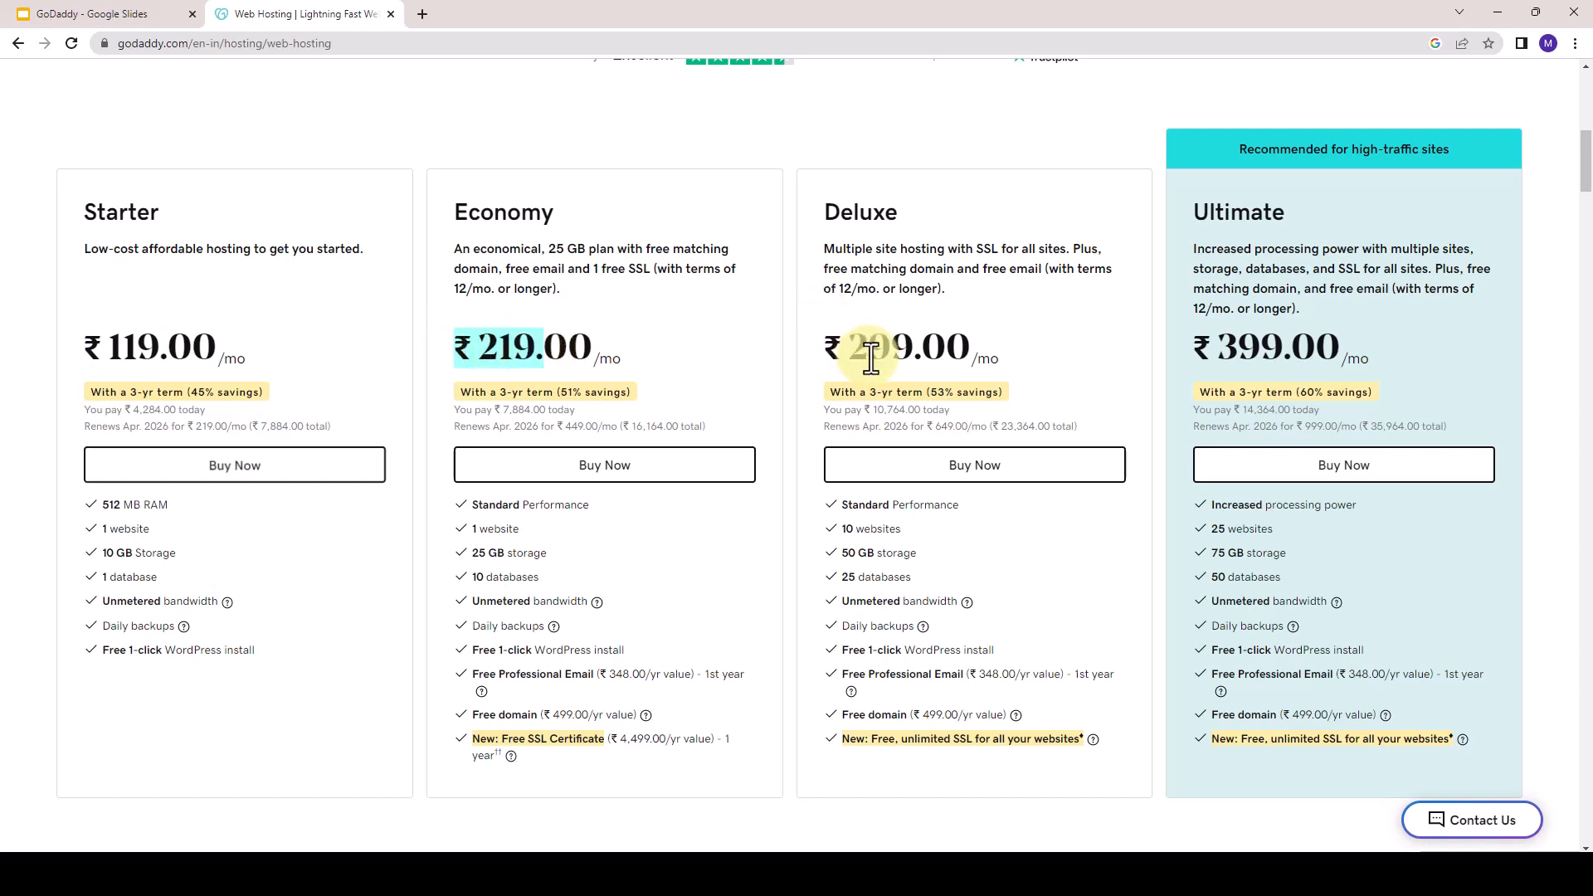
drag(846, 346, 913, 348)
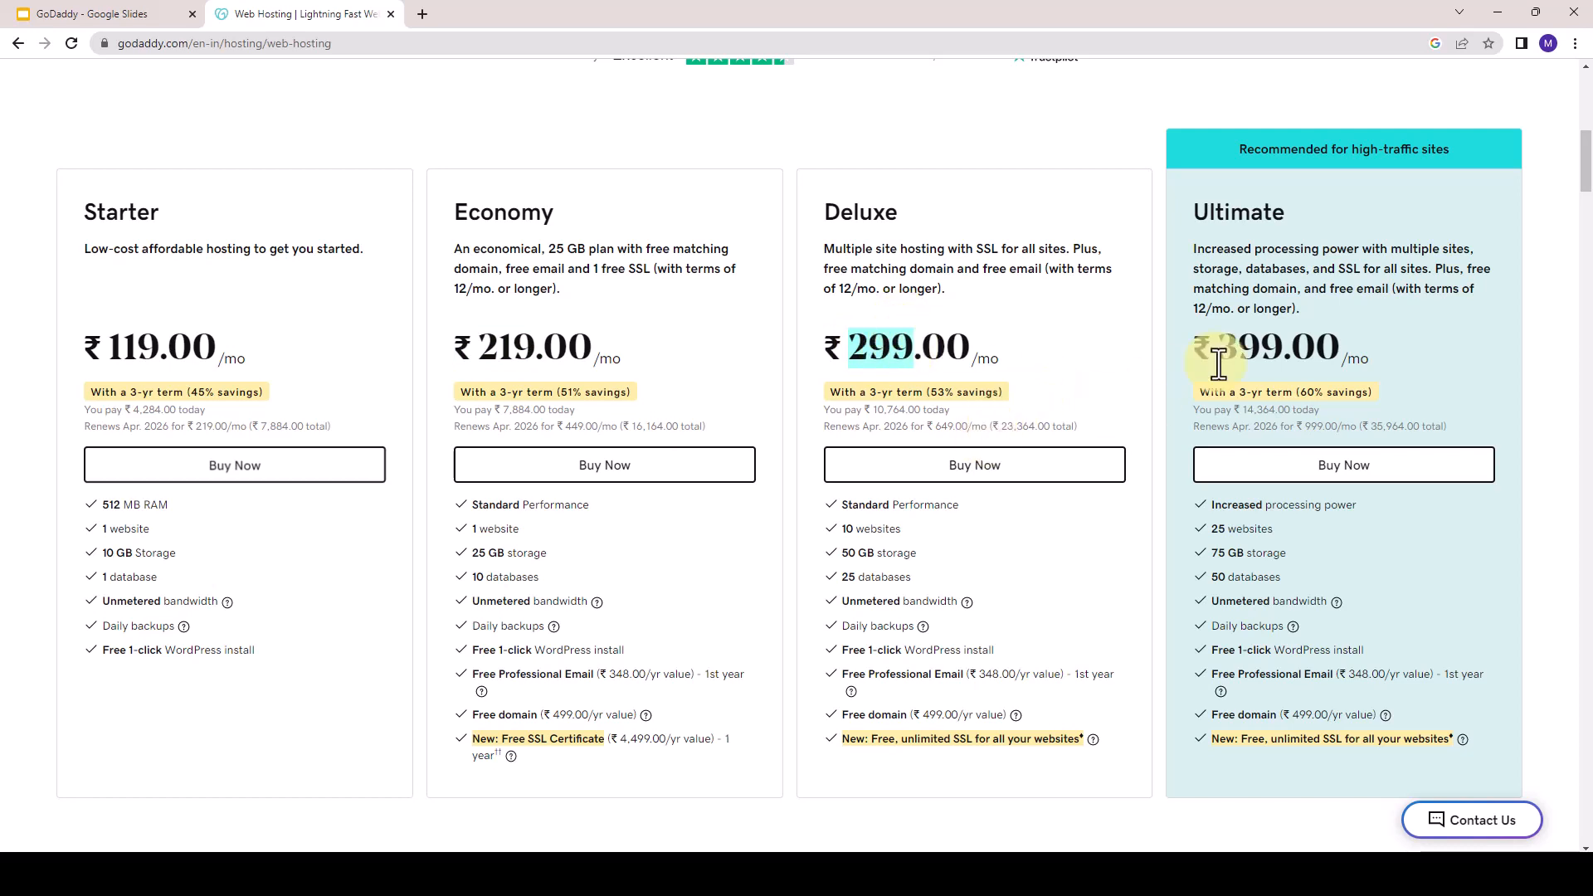
drag(1209, 345, 1283, 348)
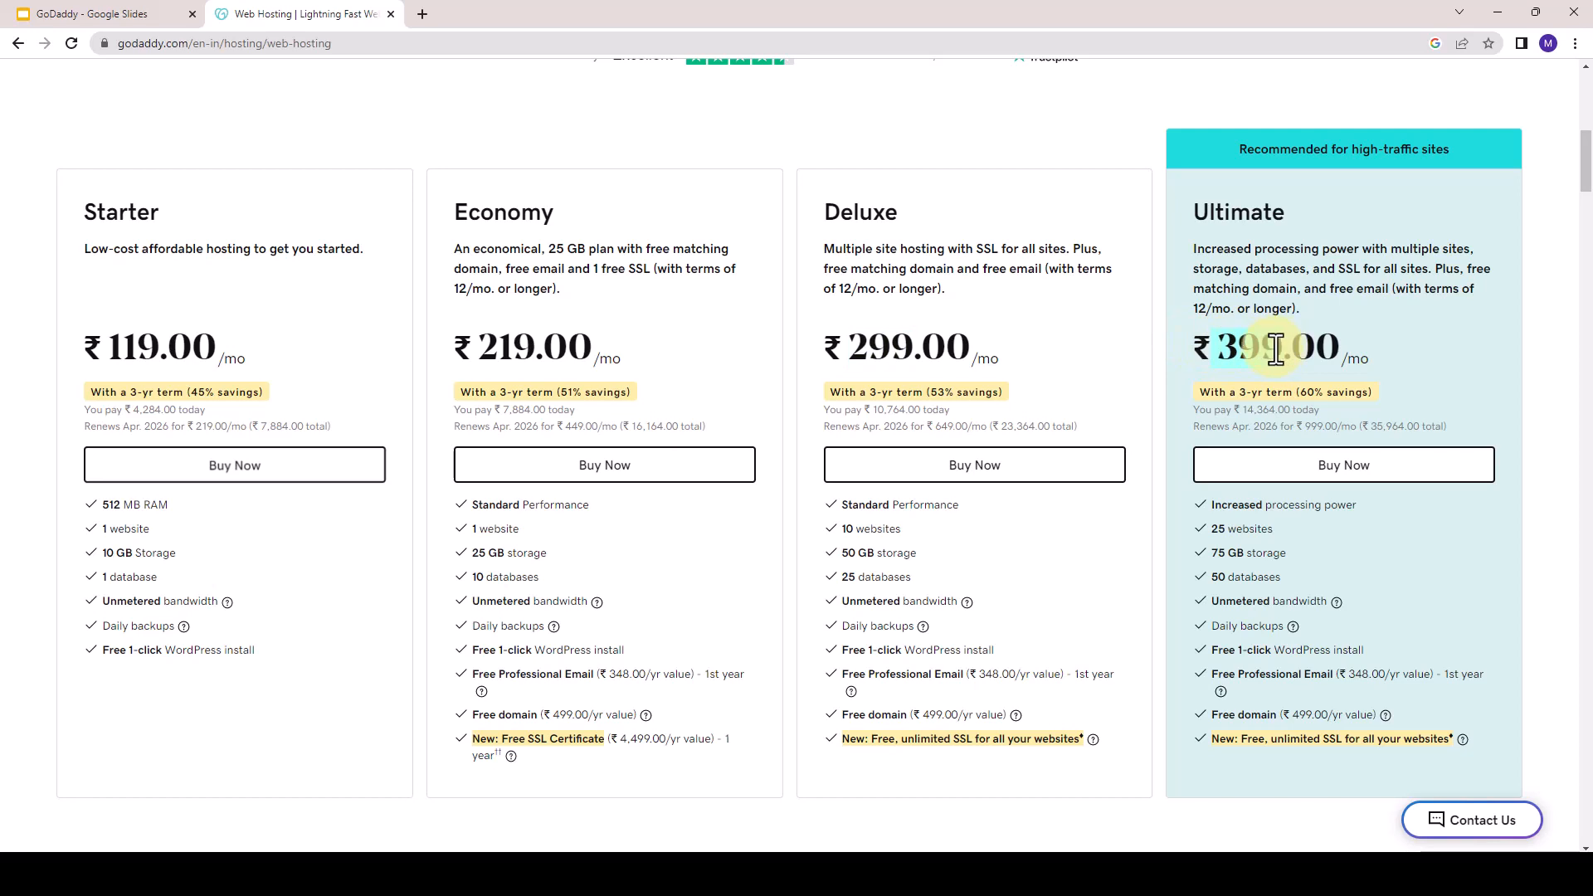
scroll(153, 267, up, 1)
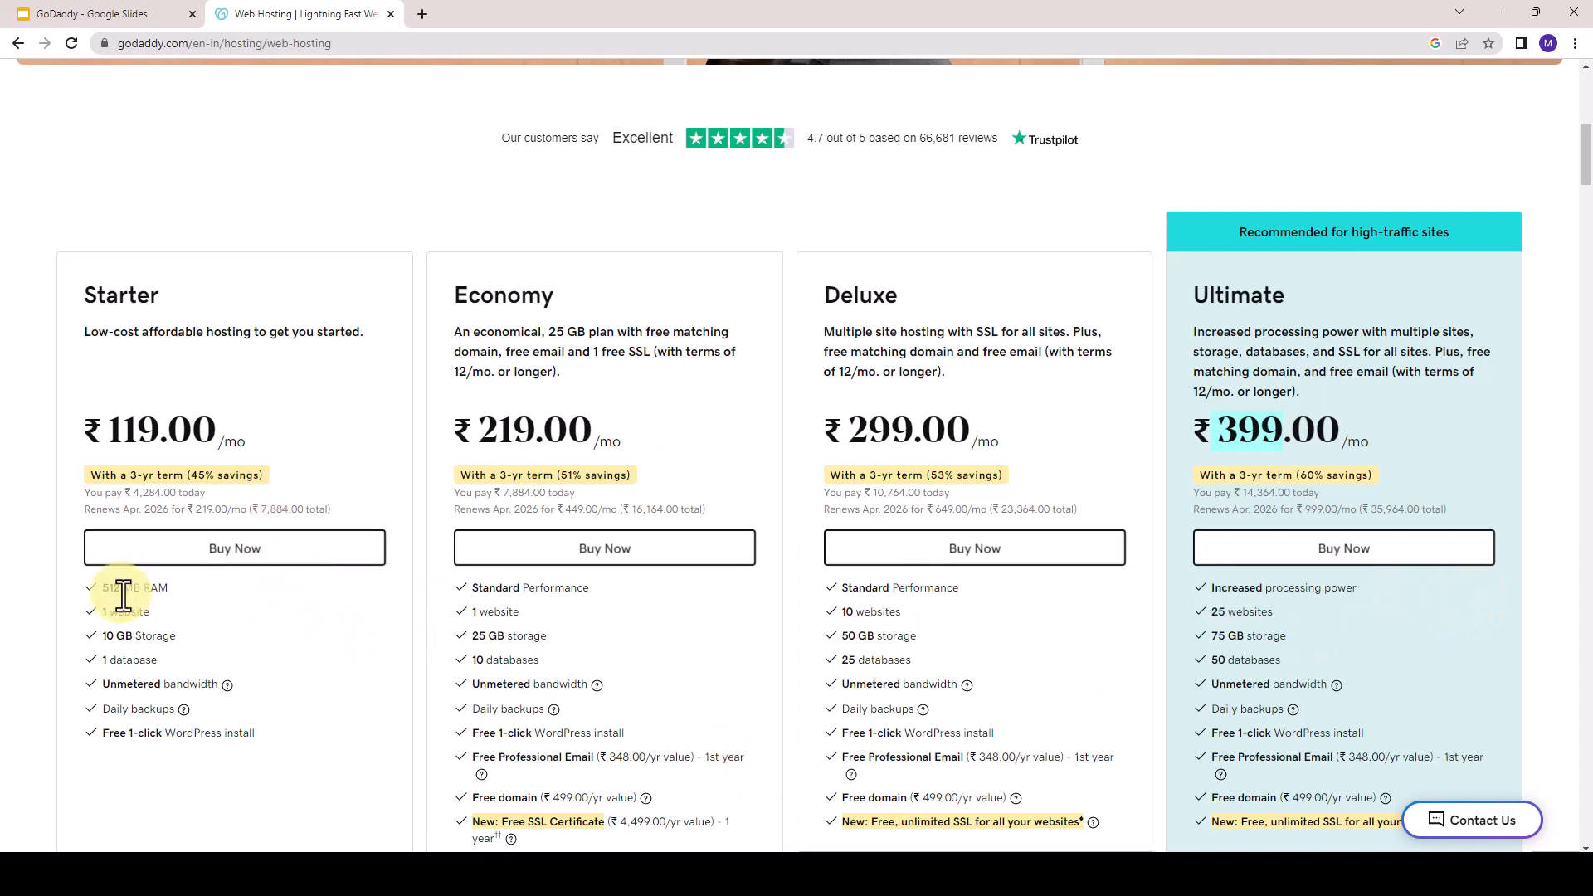
- Put the Starter hosting plan in the cart and open its term length options on the cart page
click(244, 552)
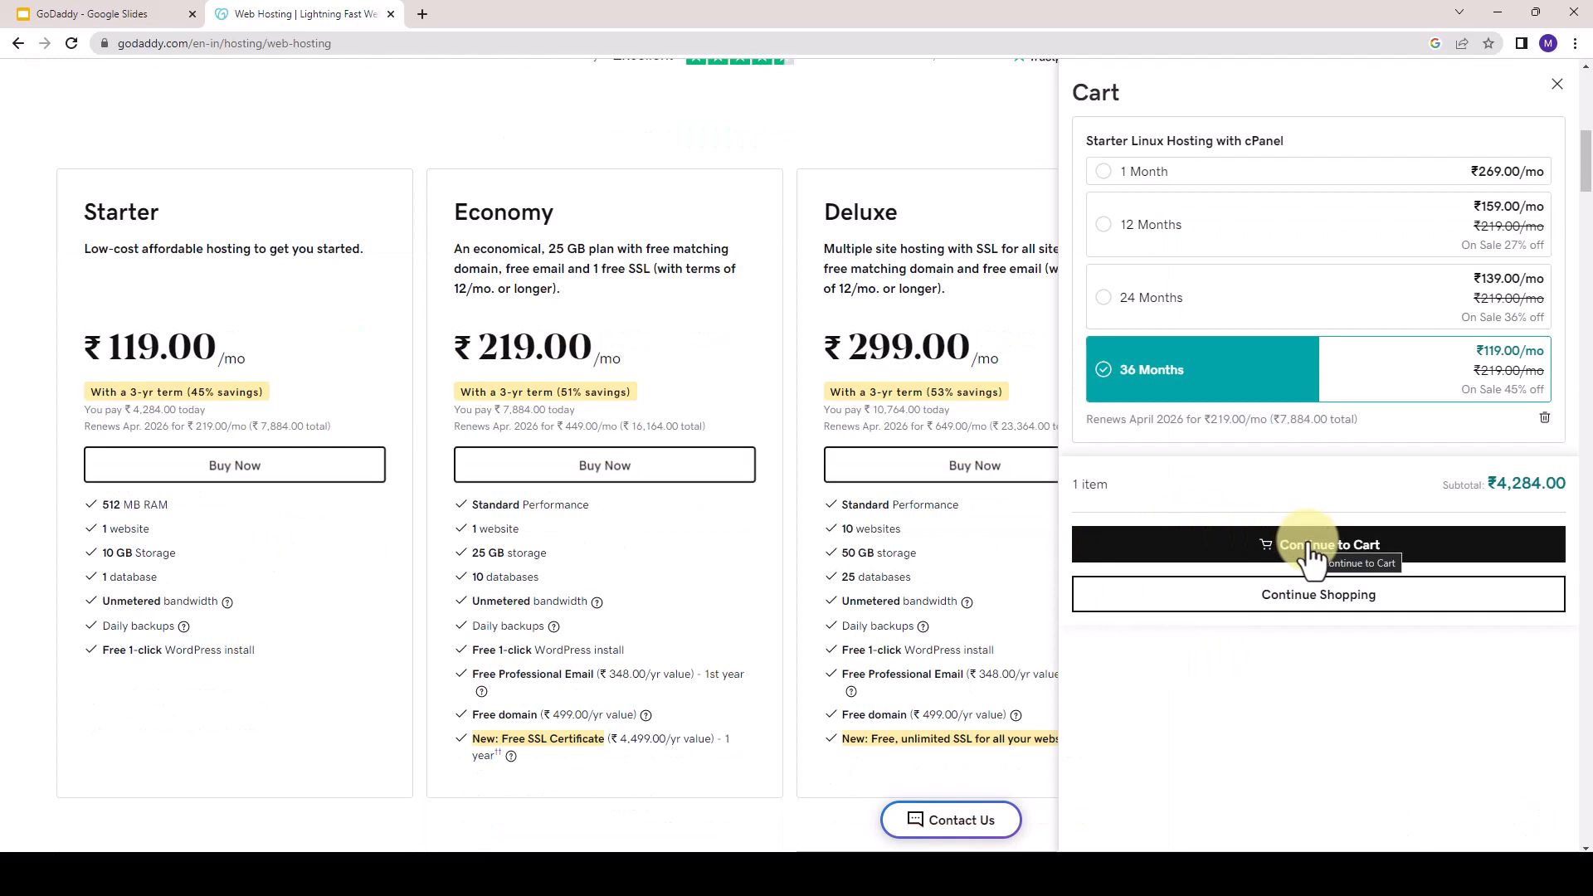
click(1311, 551)
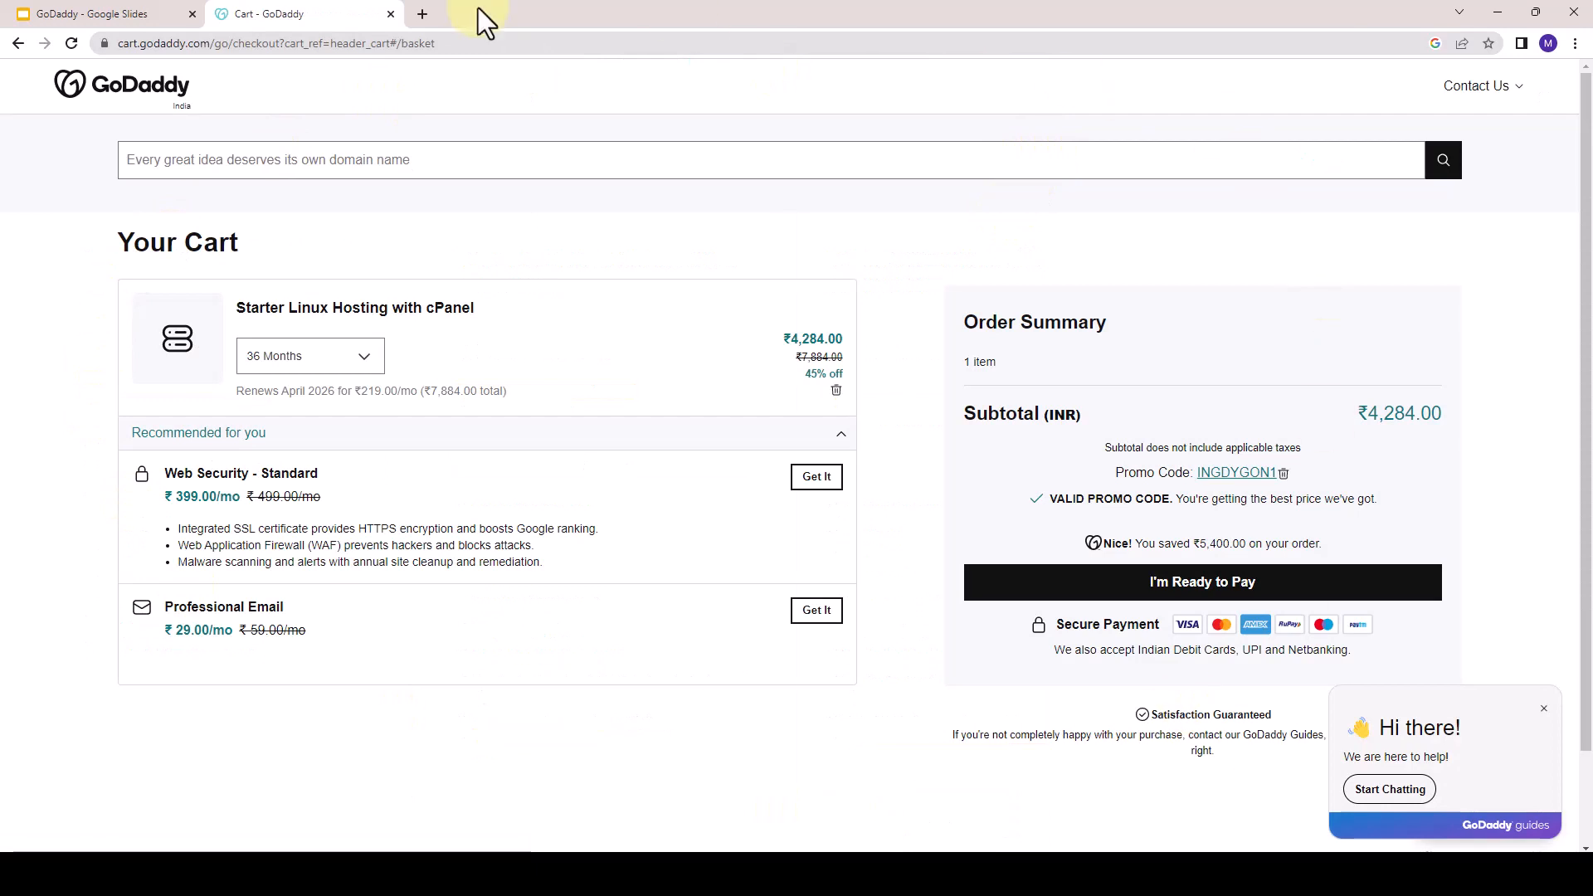
click(268, 365)
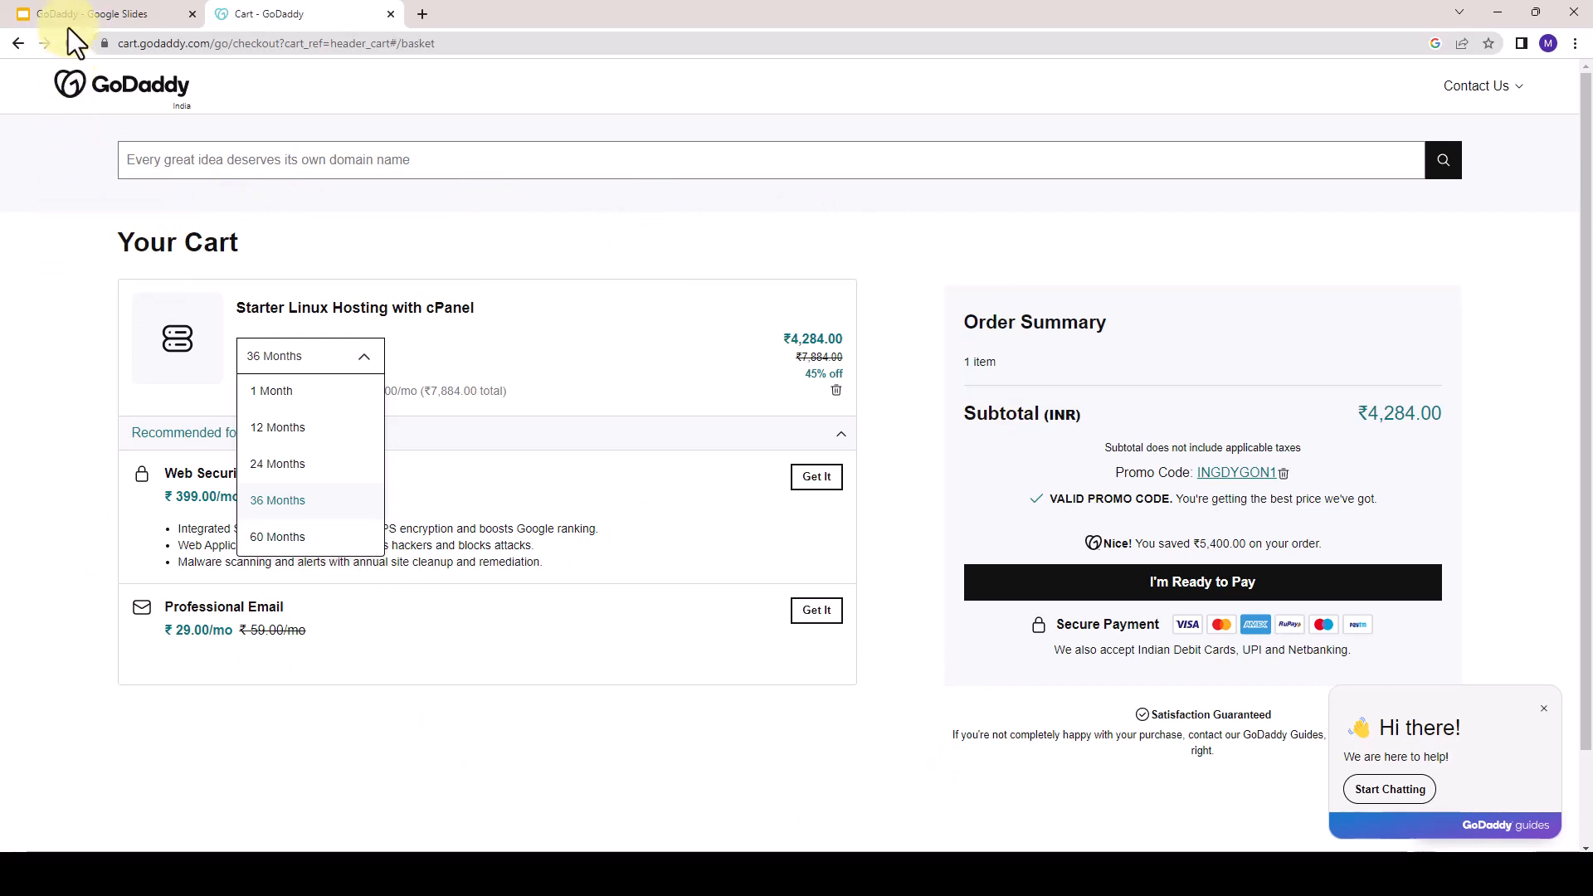
- Switch to Google Slides to review the Billing Cycle slide, and return to the GoDaddy cart
click(69, 5)
key(Right)
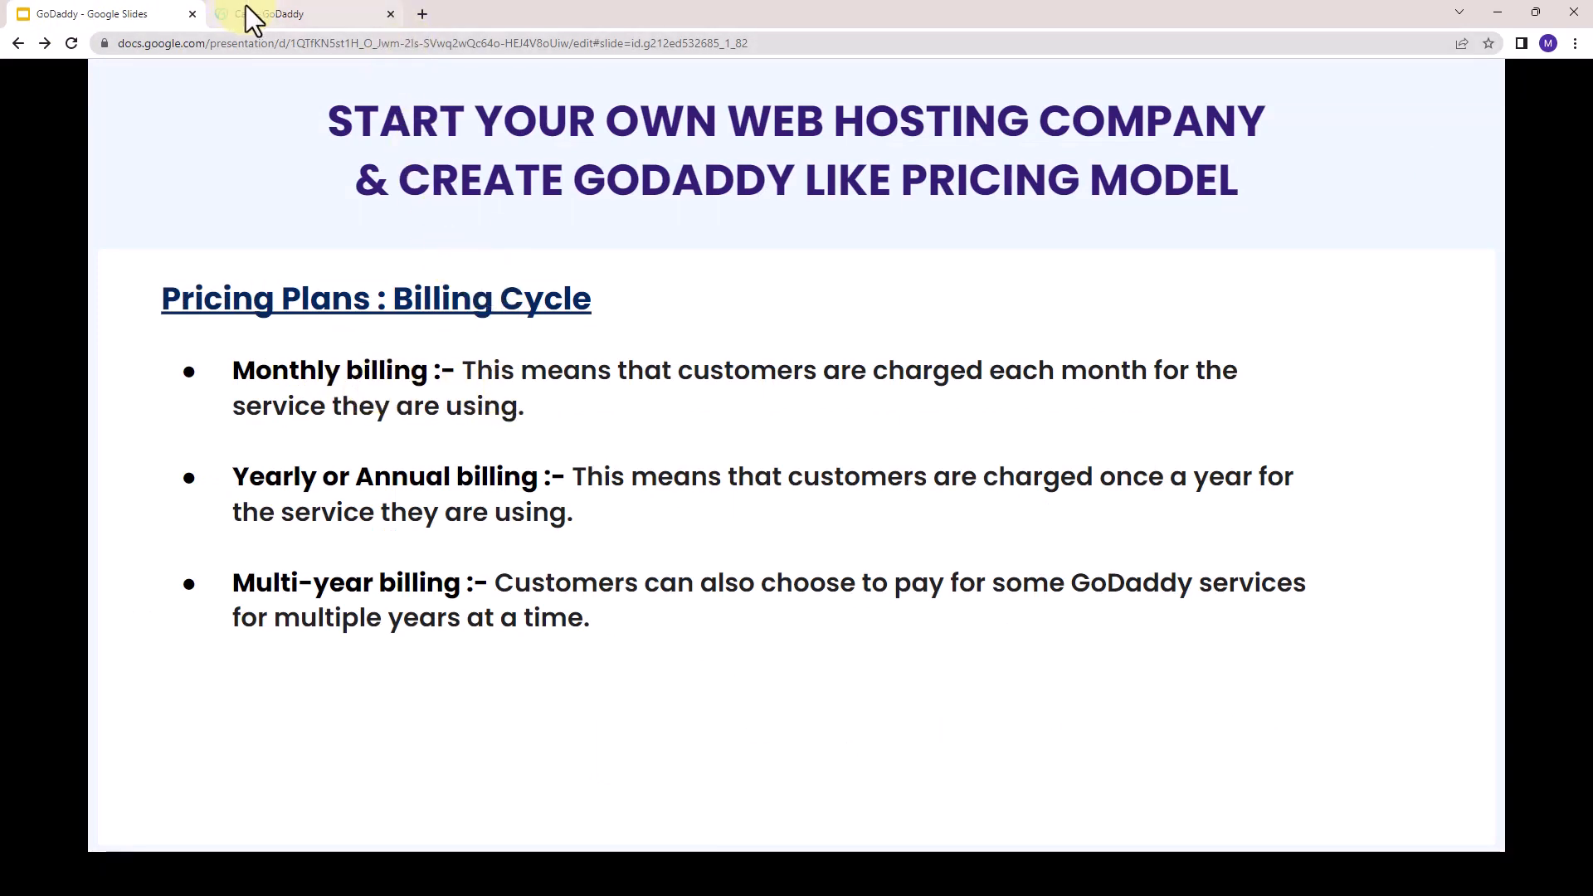
mouse_move(246, 7)
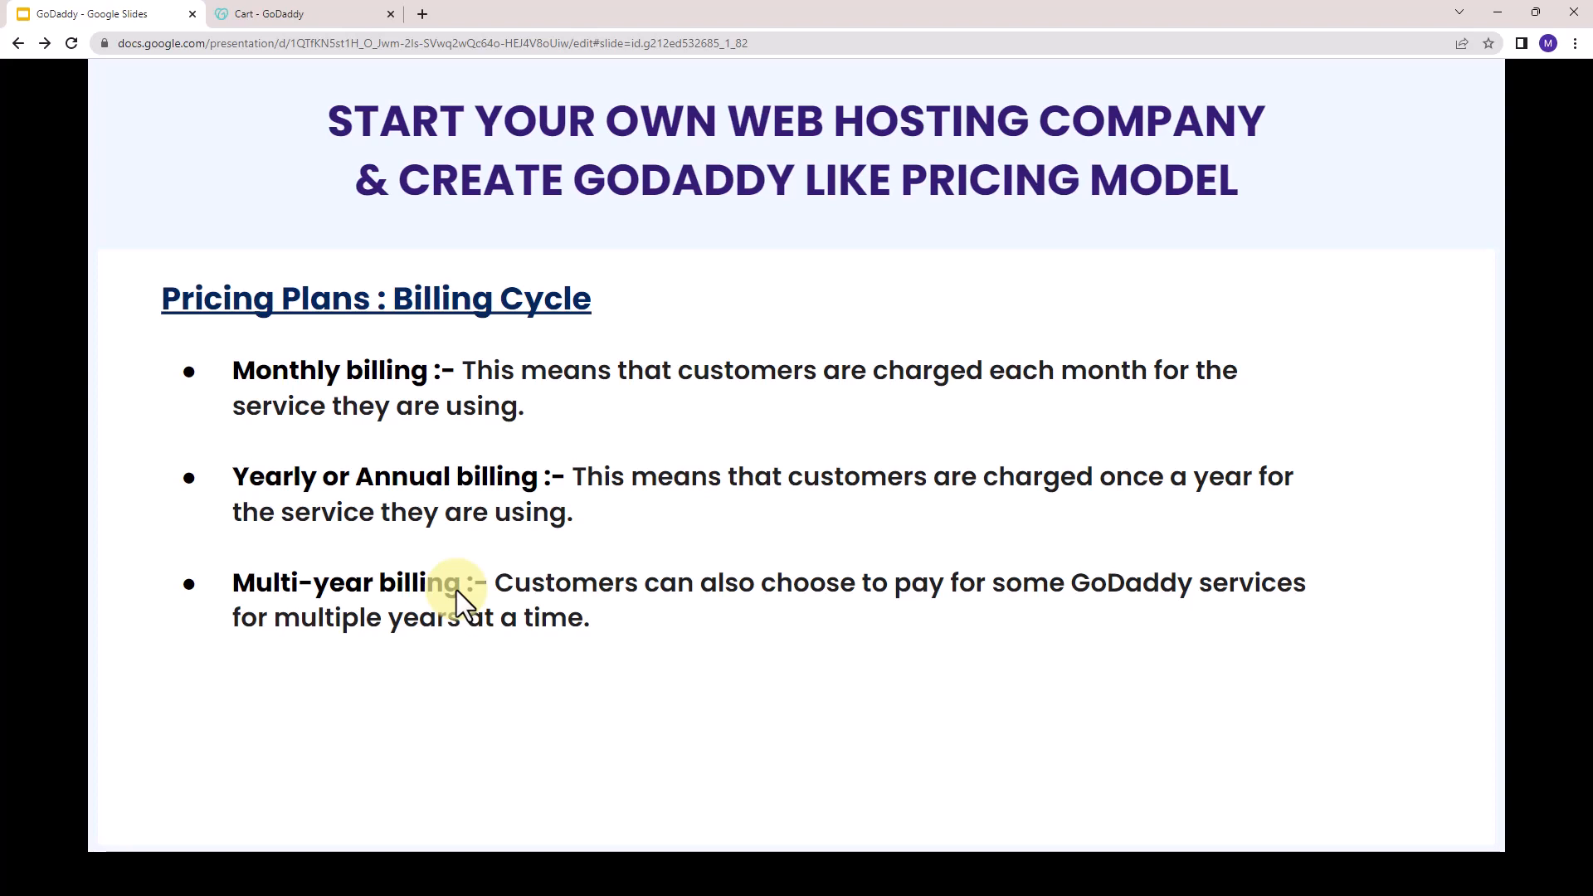
click(341, 13)
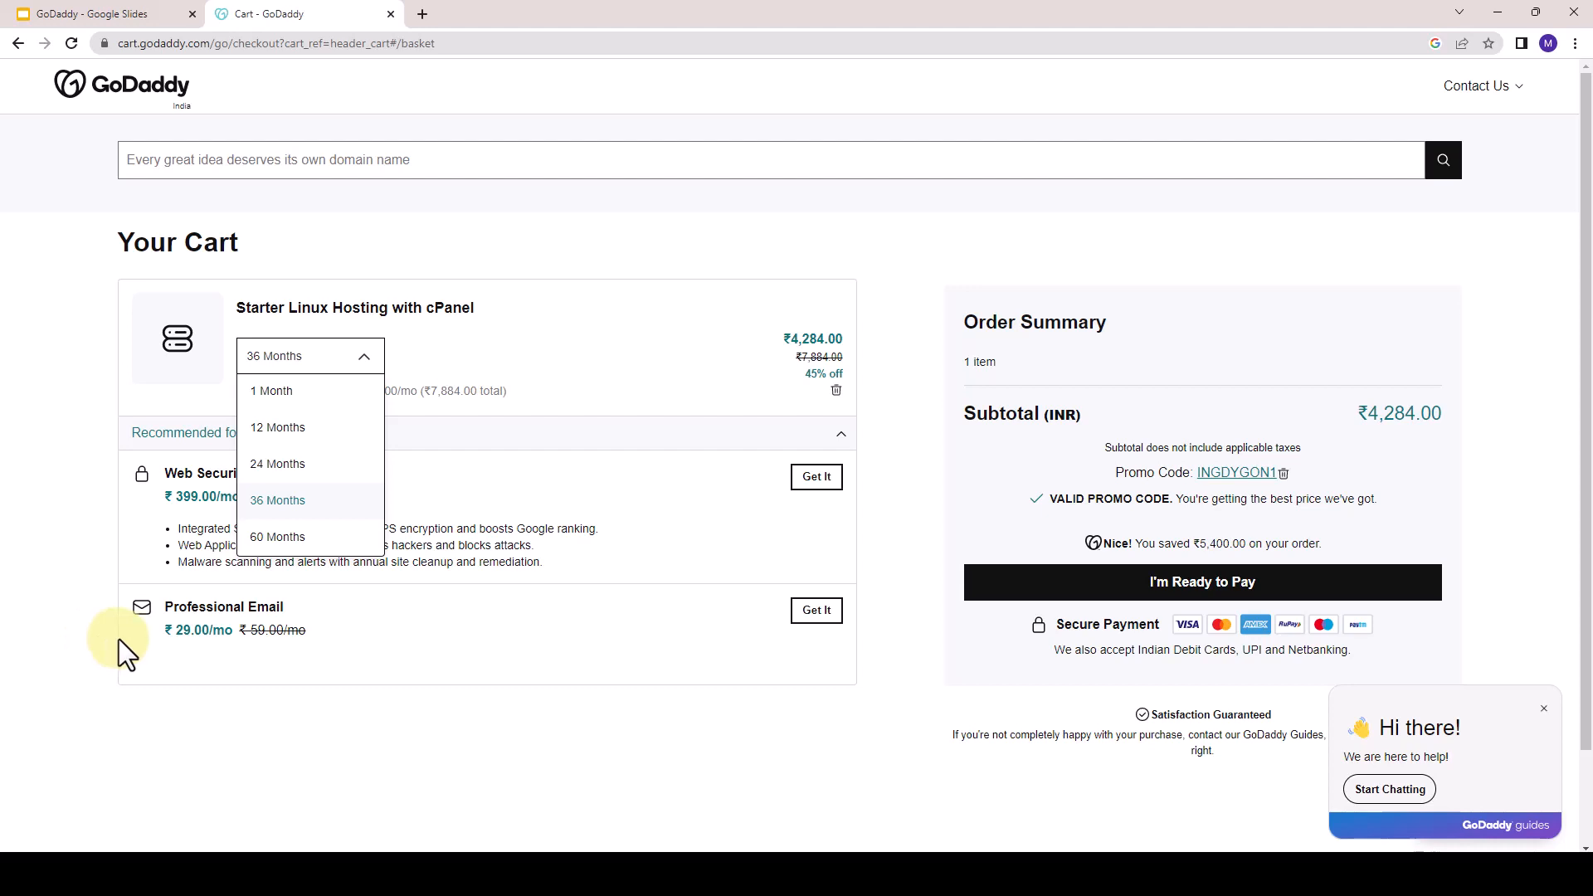
- Go to the Pabbly accounts apps page in a new tab and access Pabbly Subscription Billing
click(423, 13)
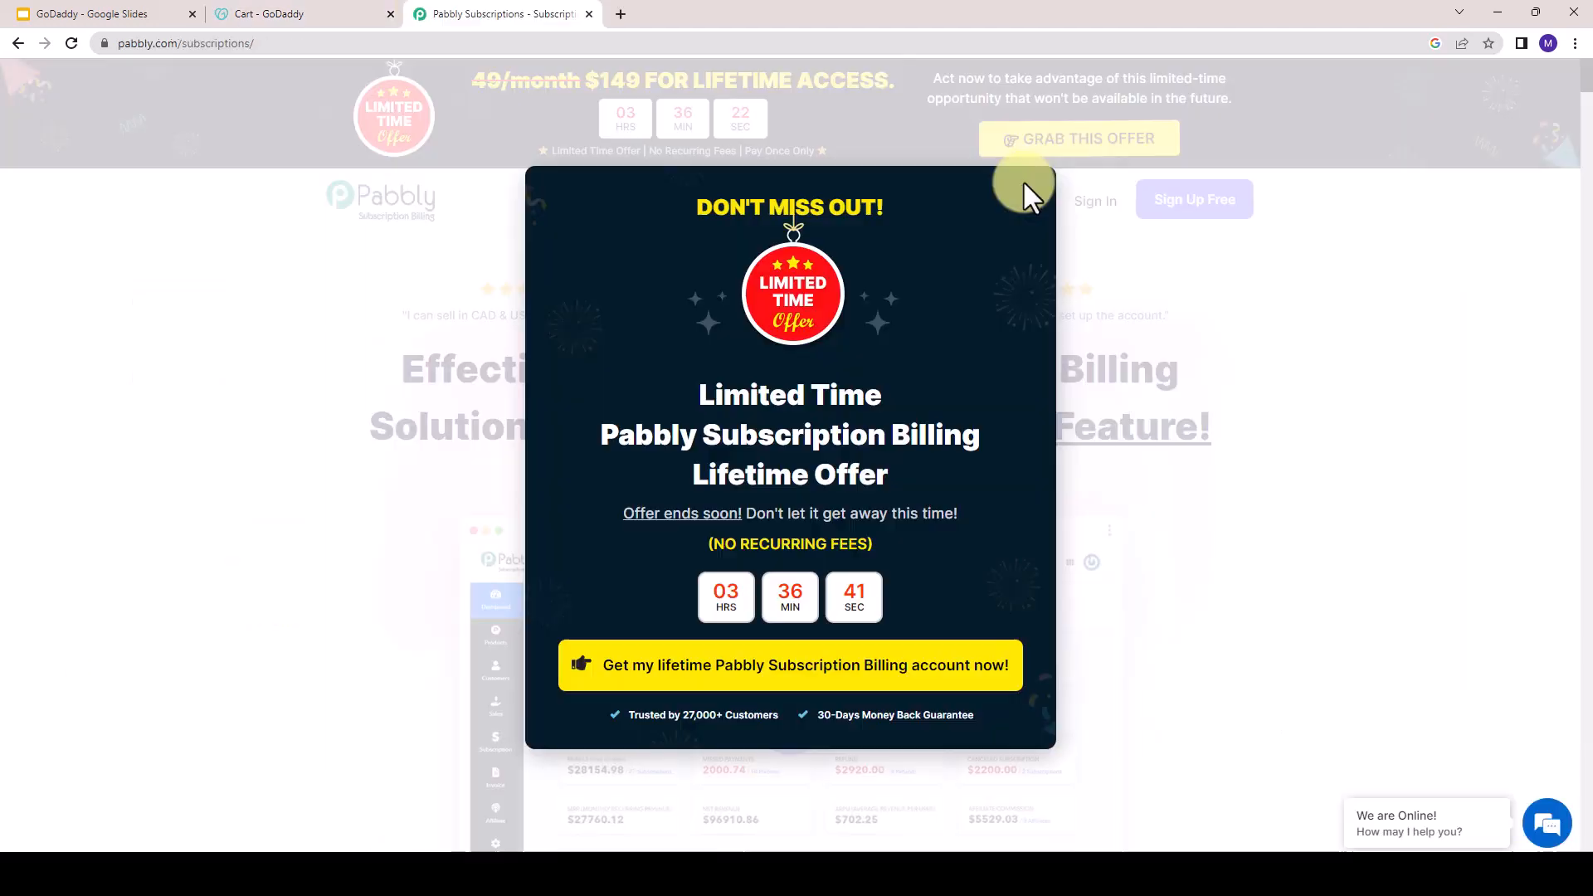
click(1025, 182)
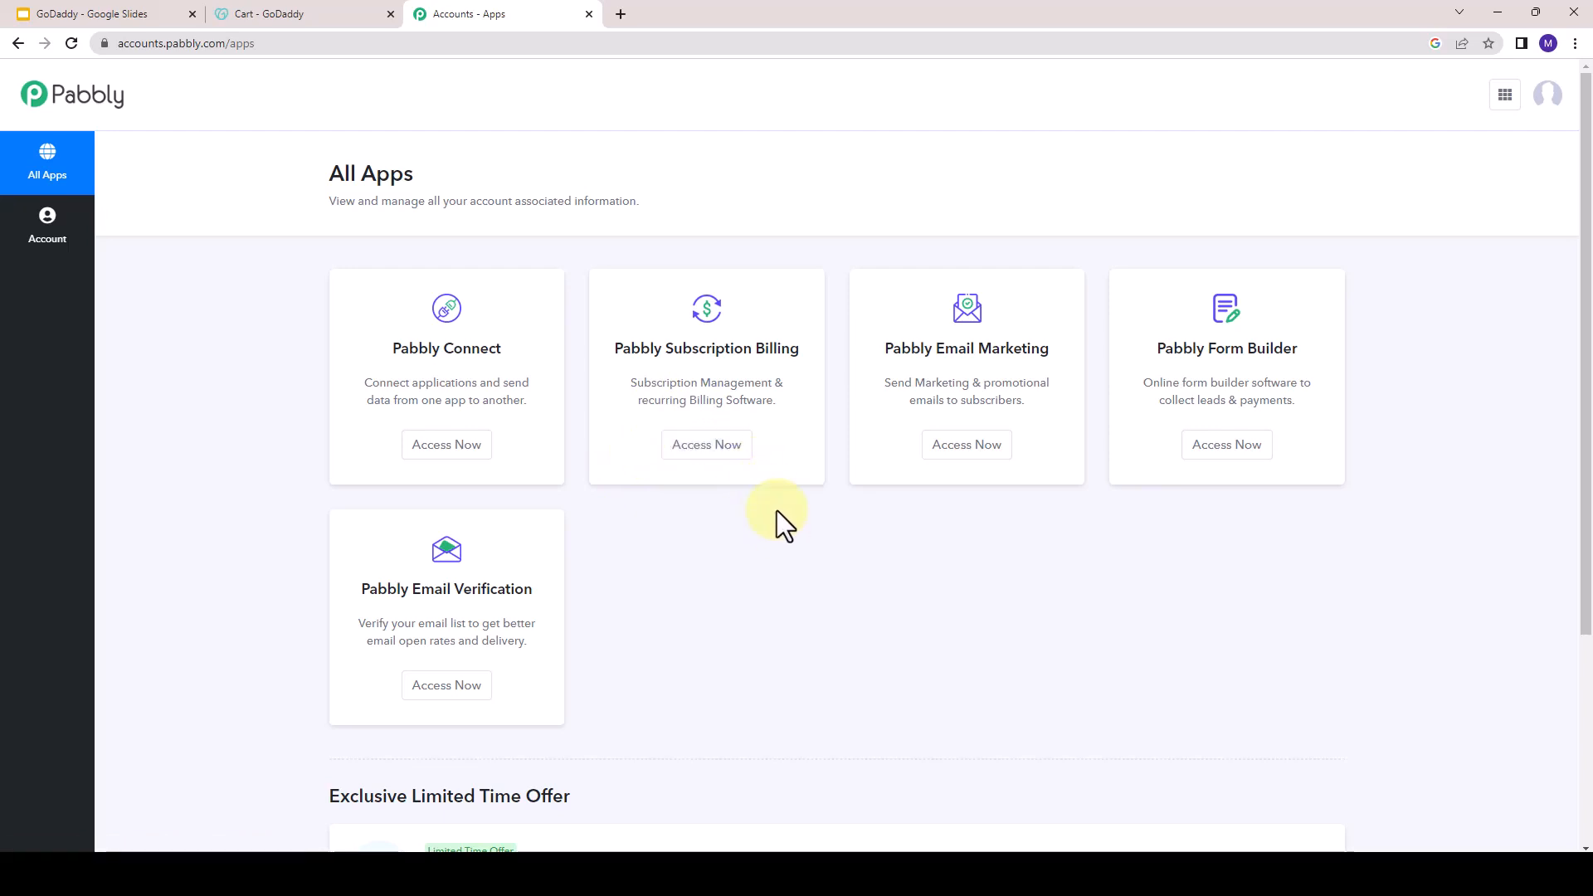
click(702, 448)
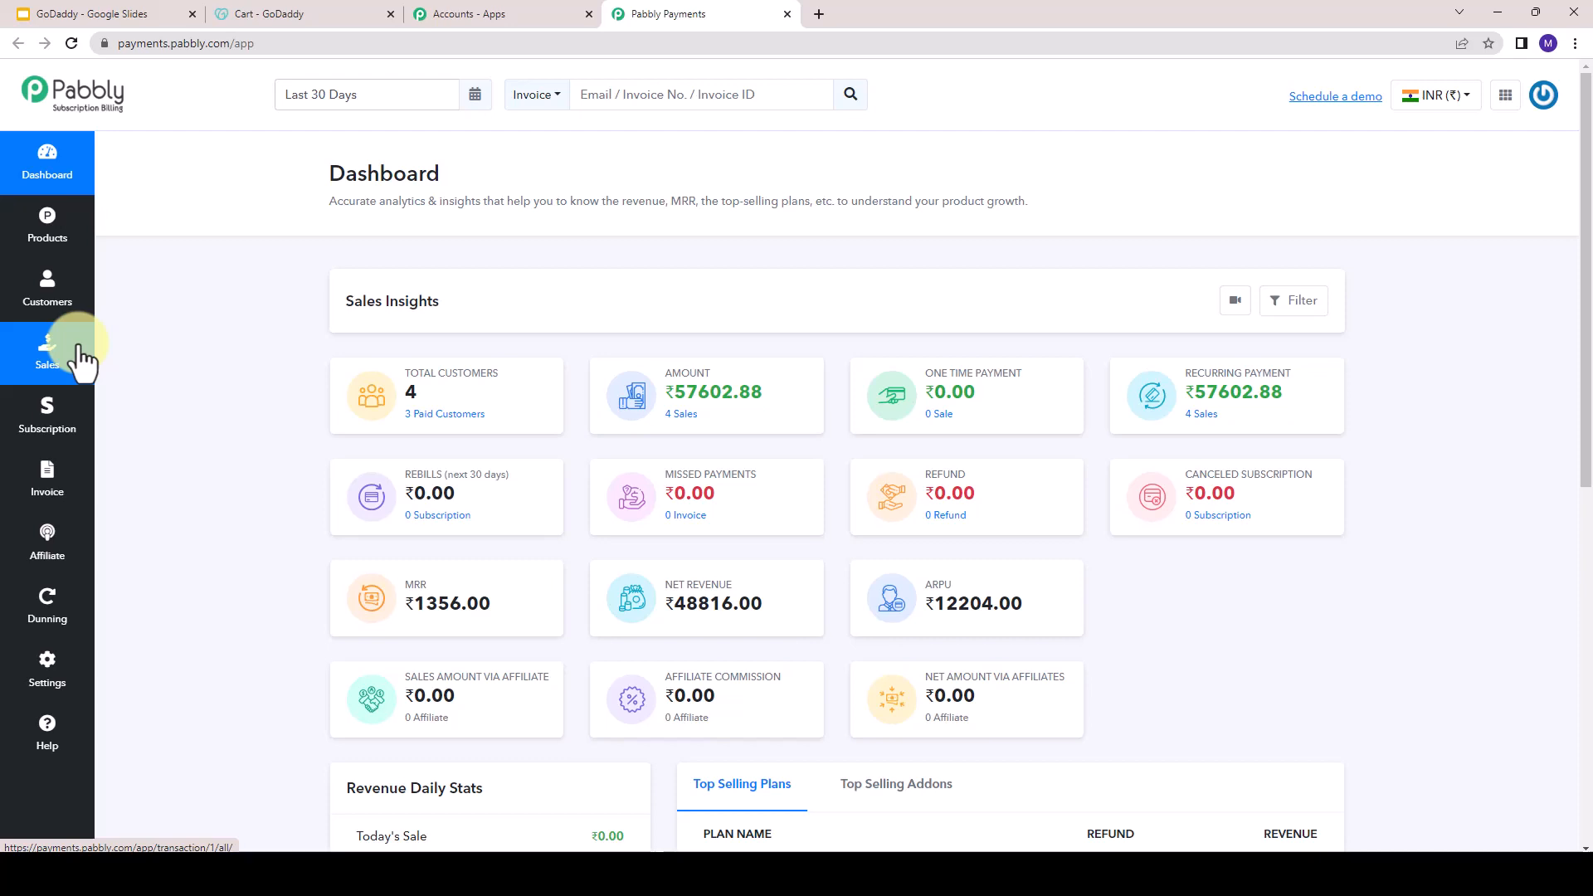
- Add a product named Web Hosting and select it in the product list
click(54, 243)
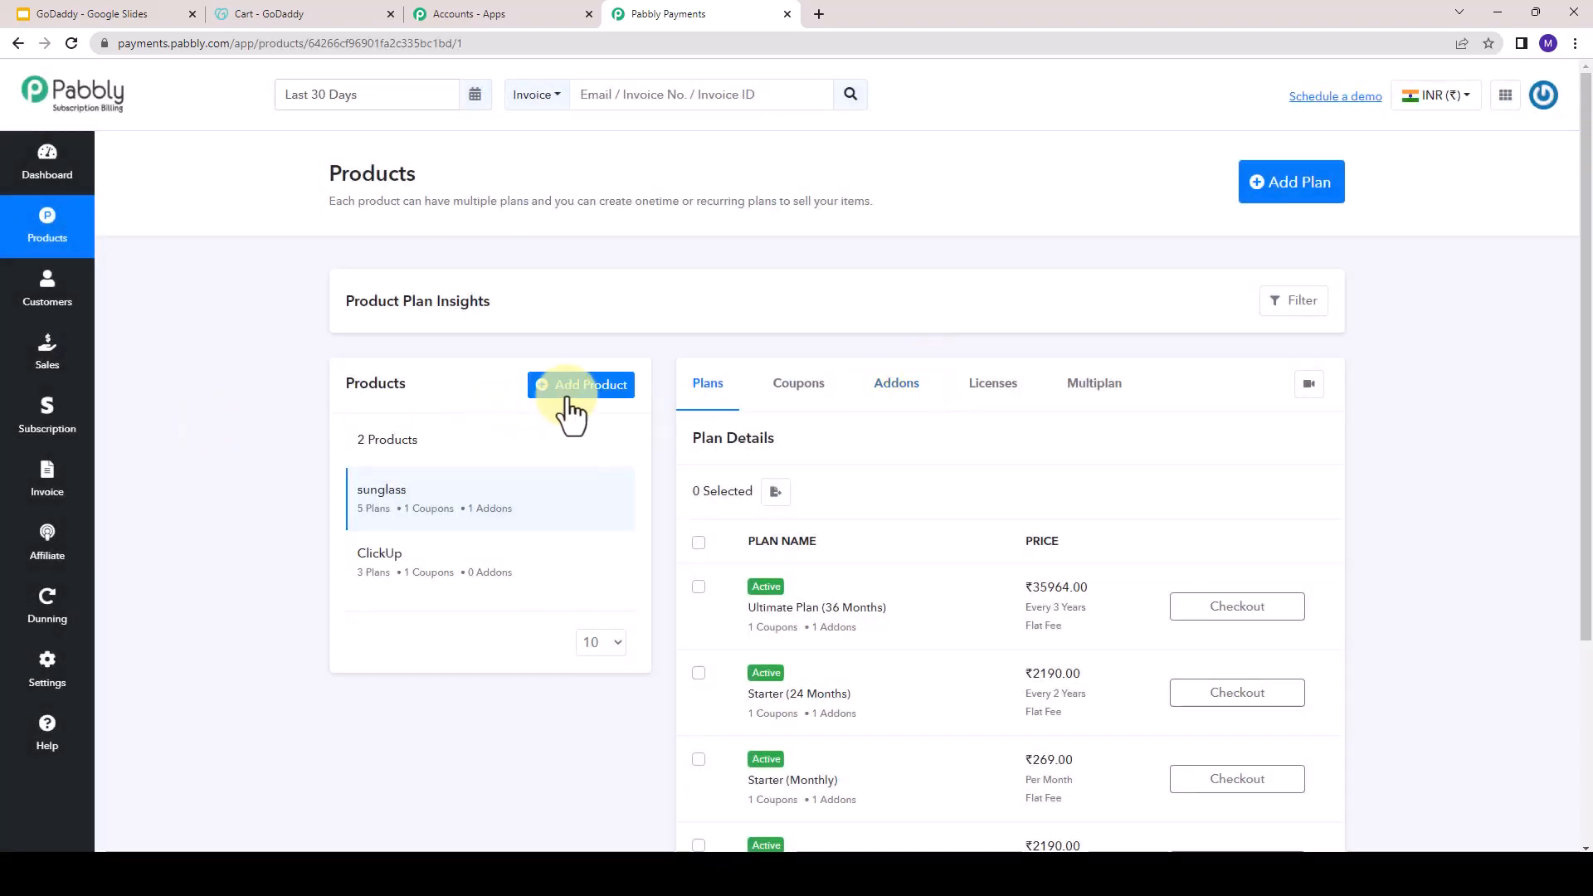
click(575, 407)
text(We)
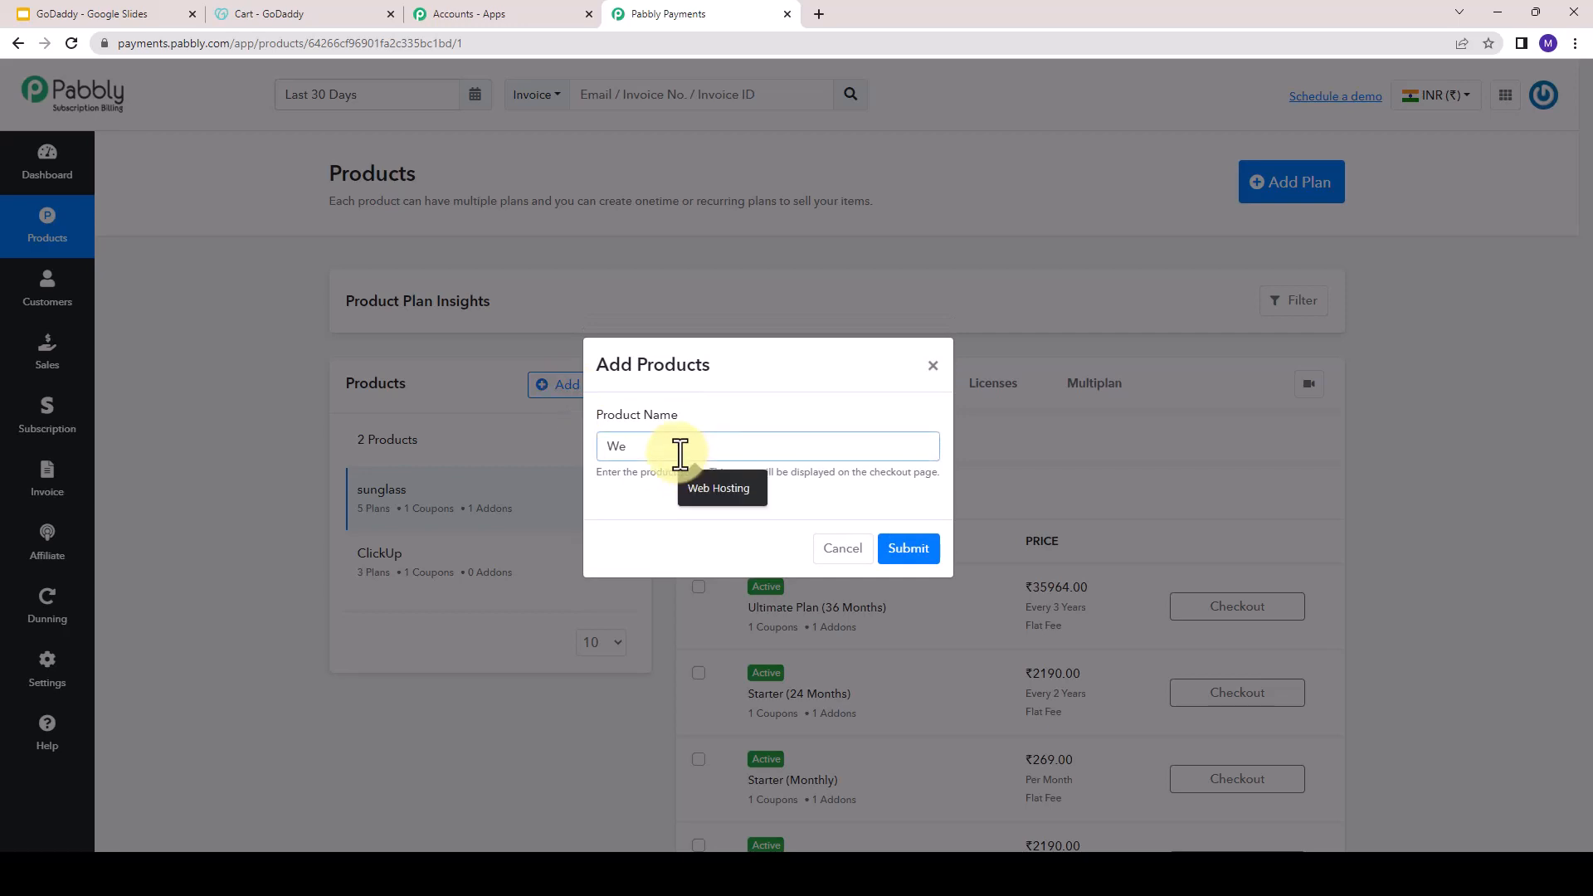
text(b Hosting)
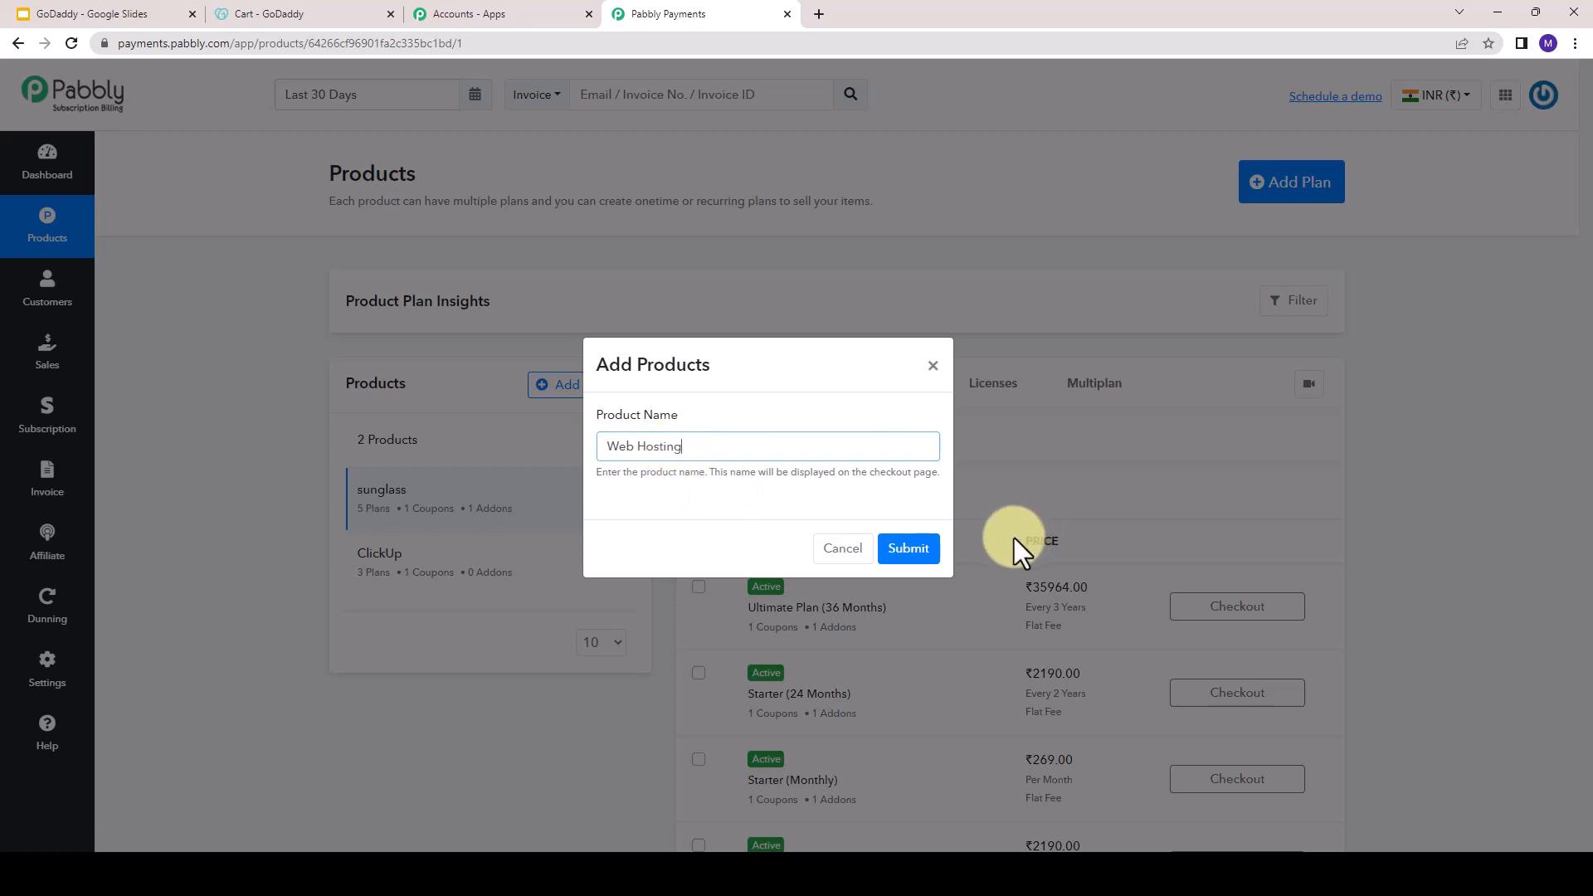
click(907, 549)
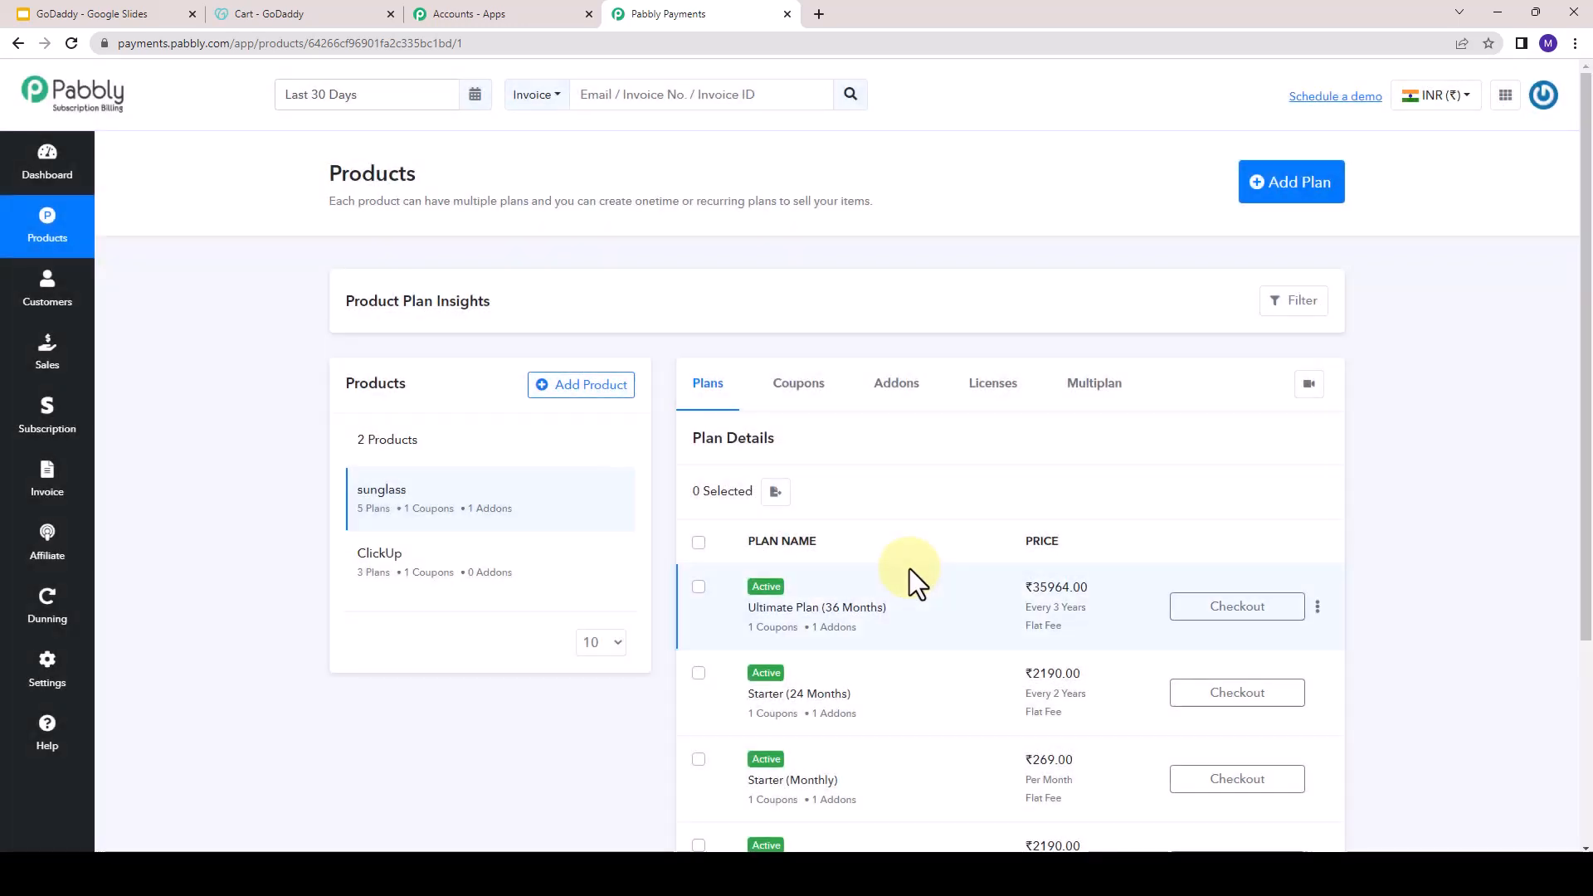
click(543, 513)
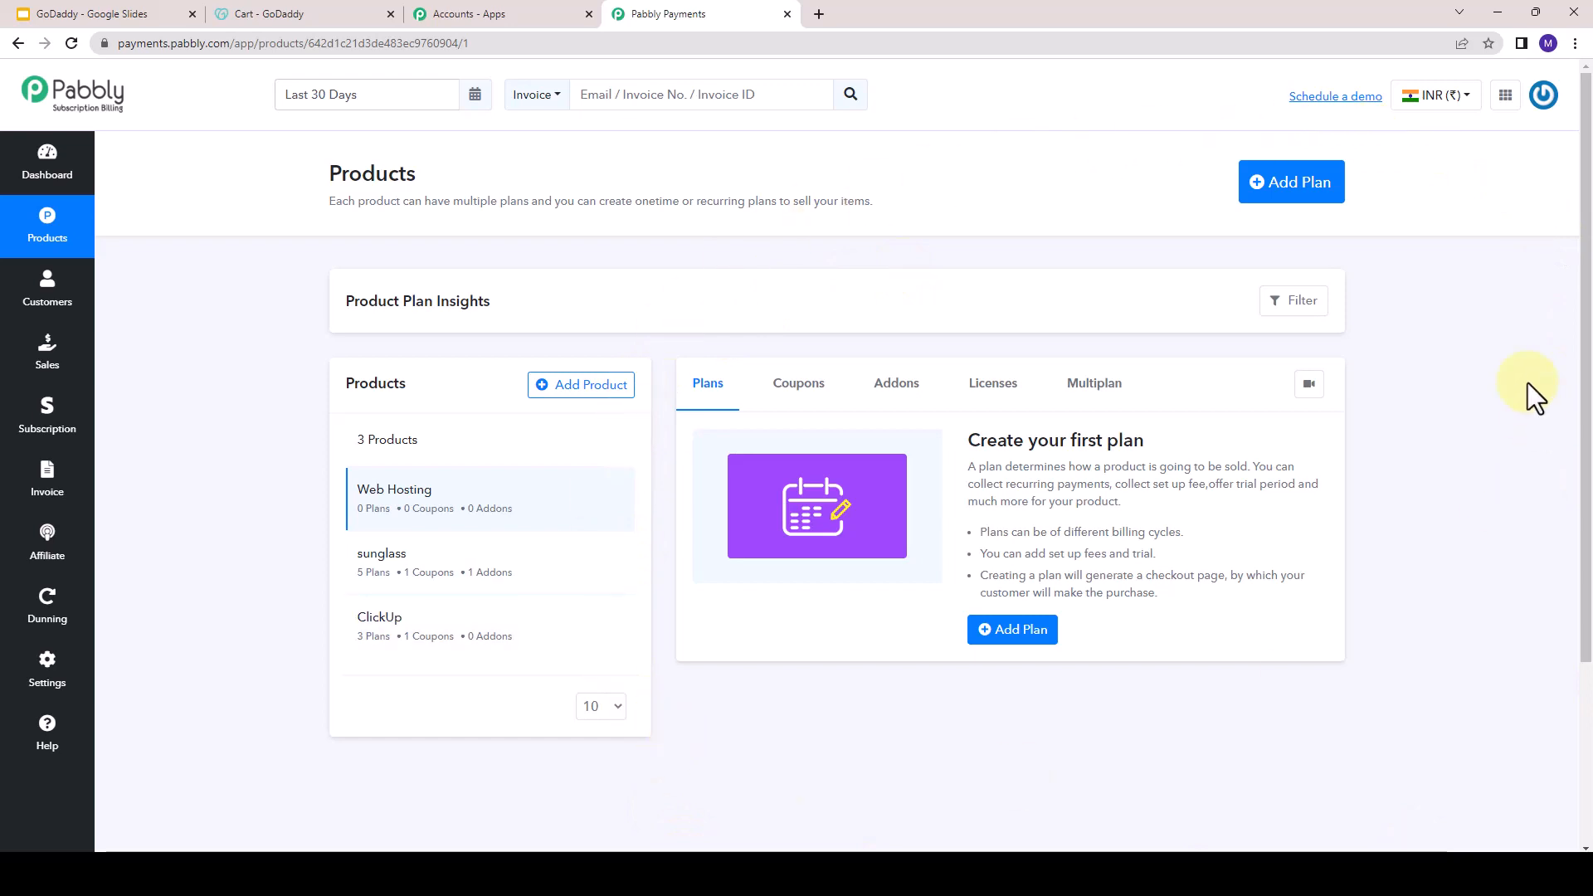
- Start a new plan for the Web Hosting product and check the Ultimate plan's name on GoDaddy's pricing page
click(1325, 190)
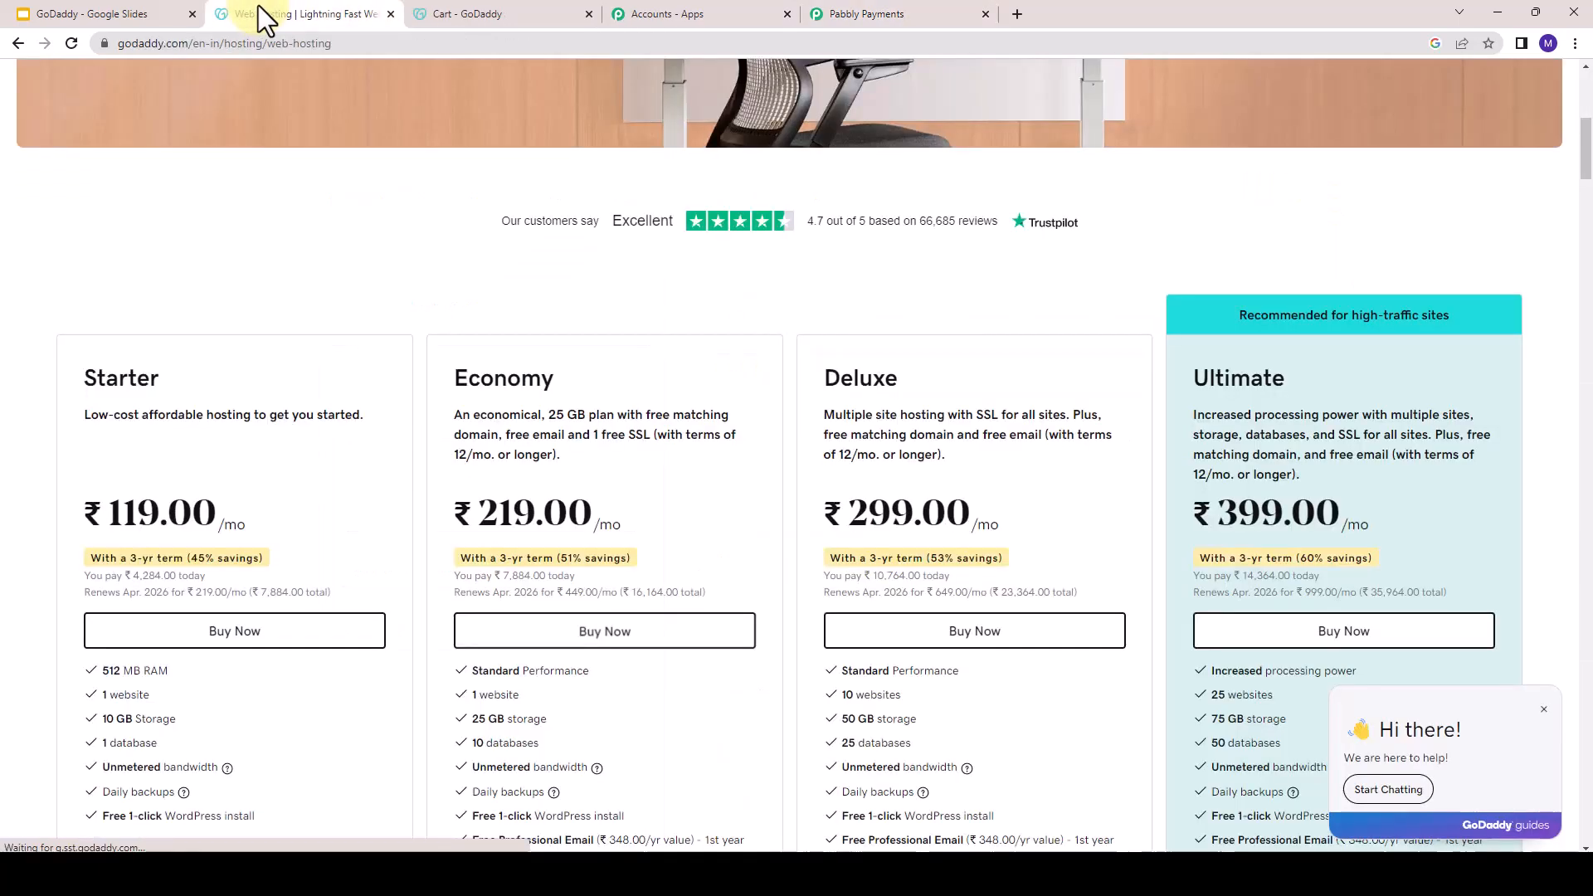
click(258, 6)
drag(1188, 379, 1303, 370)
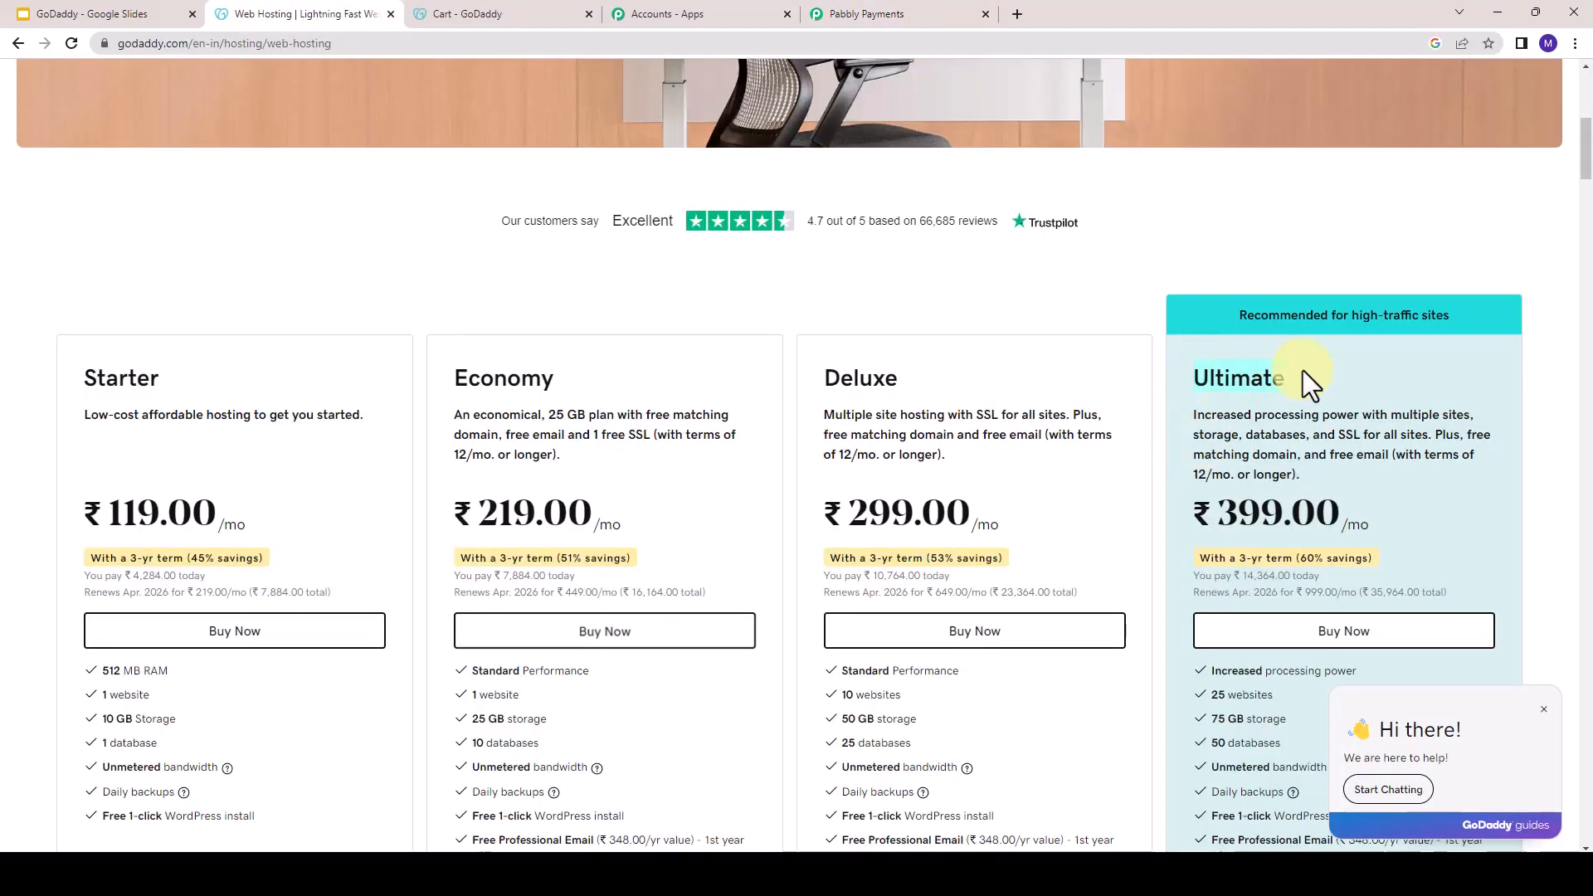
click(918, 13)
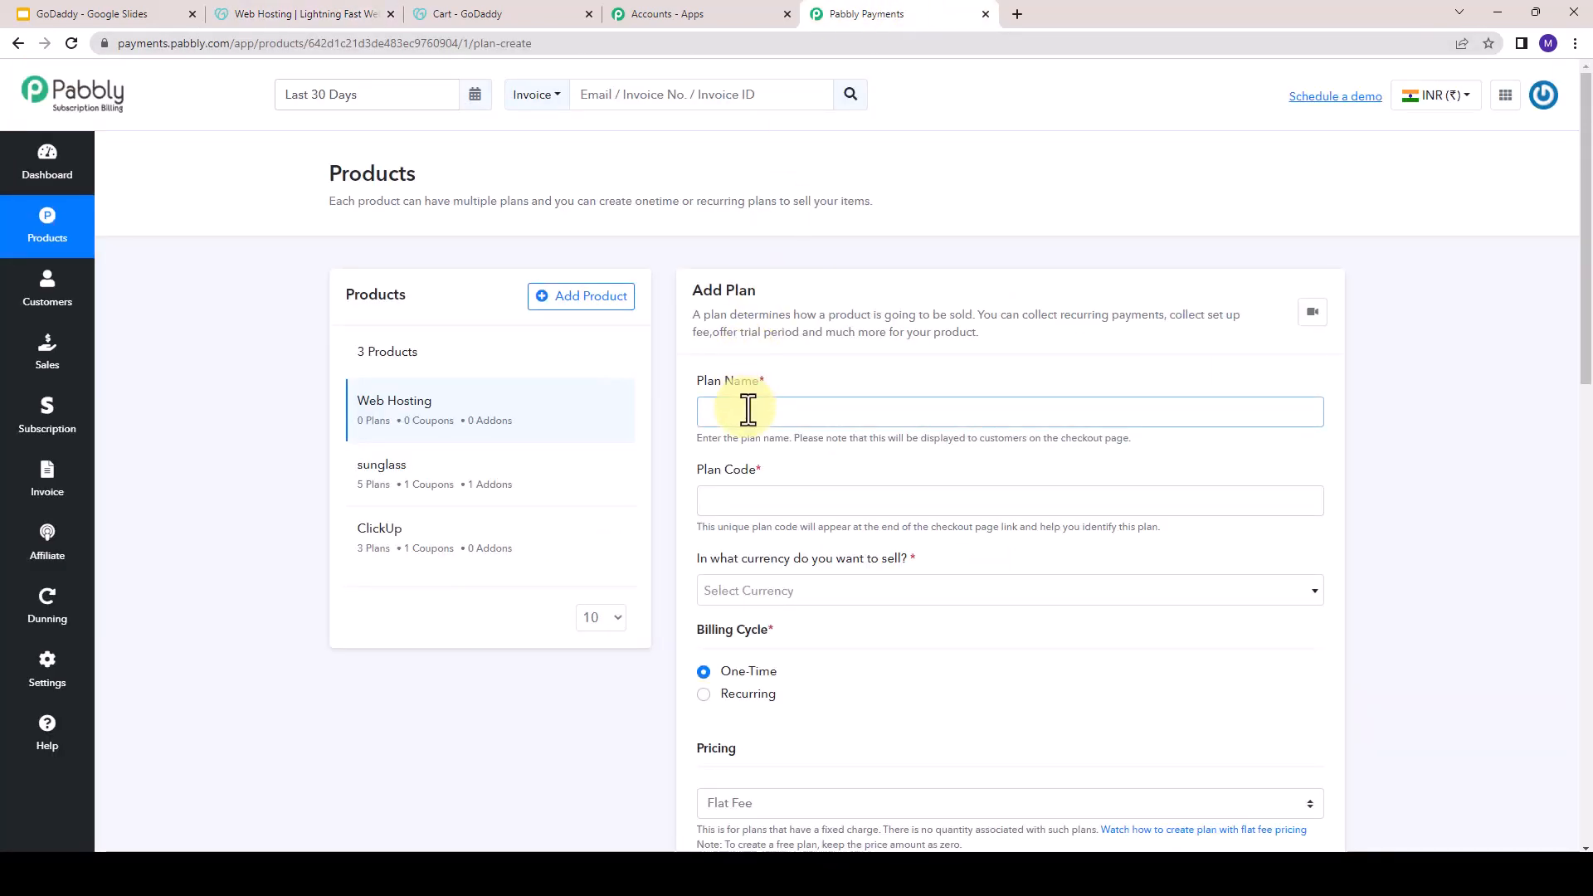
- Name the new plan Ultimate Plan (36 Months)
text(U)
text(L)
text(lim)
key(BackSpace)
key(BackSpace)
text(Ul)
text(timate Plan ())
text(48)
key(BackSpace)
key(BackSpace)
key(BackSpace)
text(36 Mont)
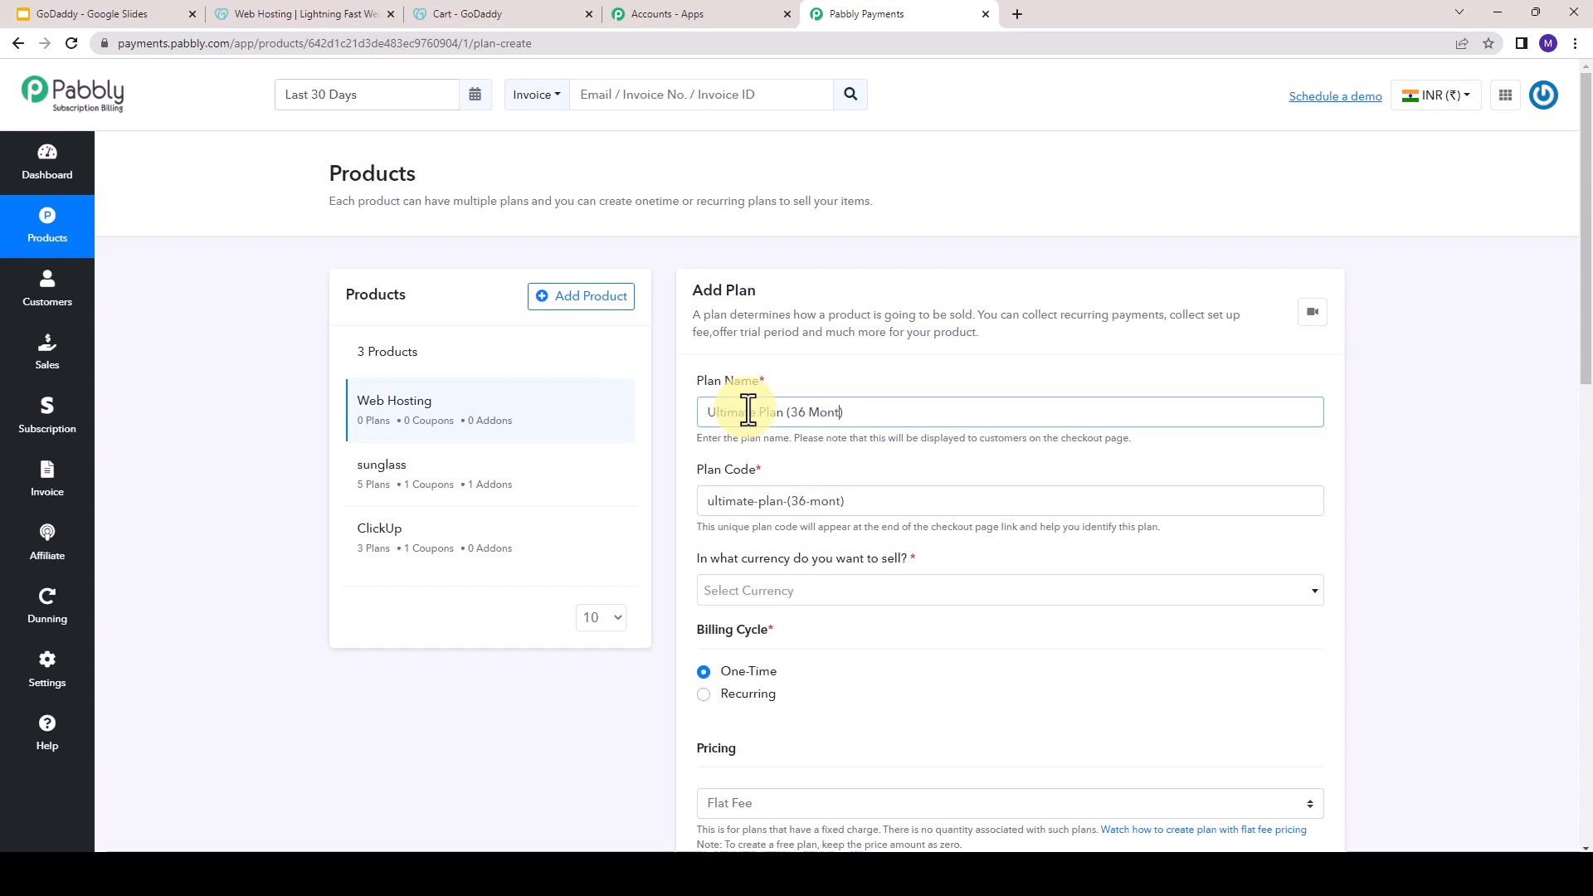
text(hs)
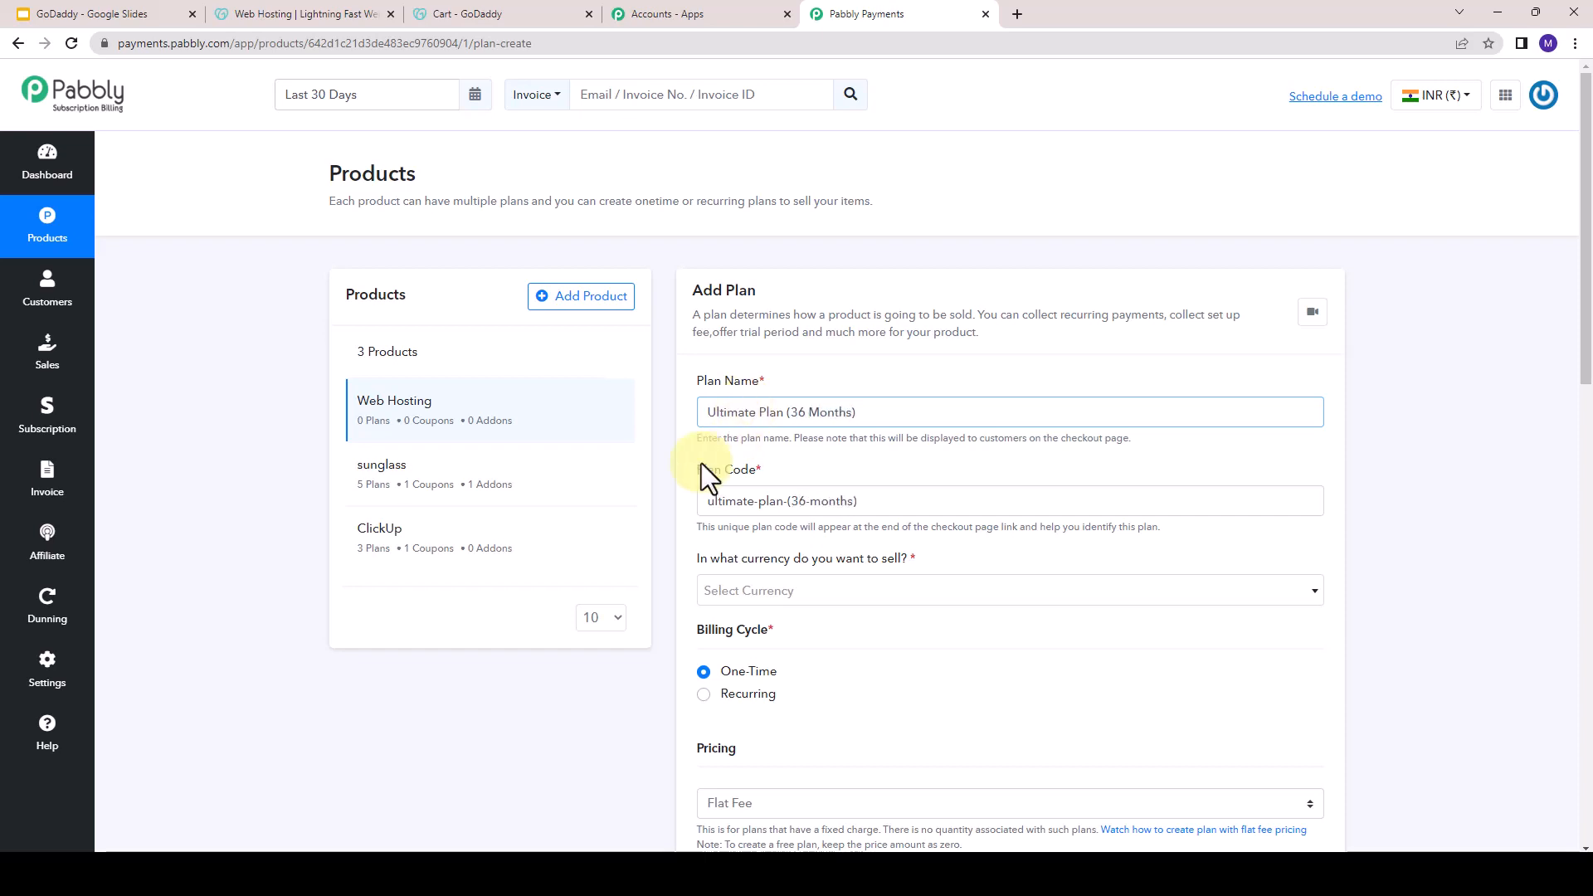
- Set the plan's selling currency to Indian Rupee (₹)
click(820, 594)
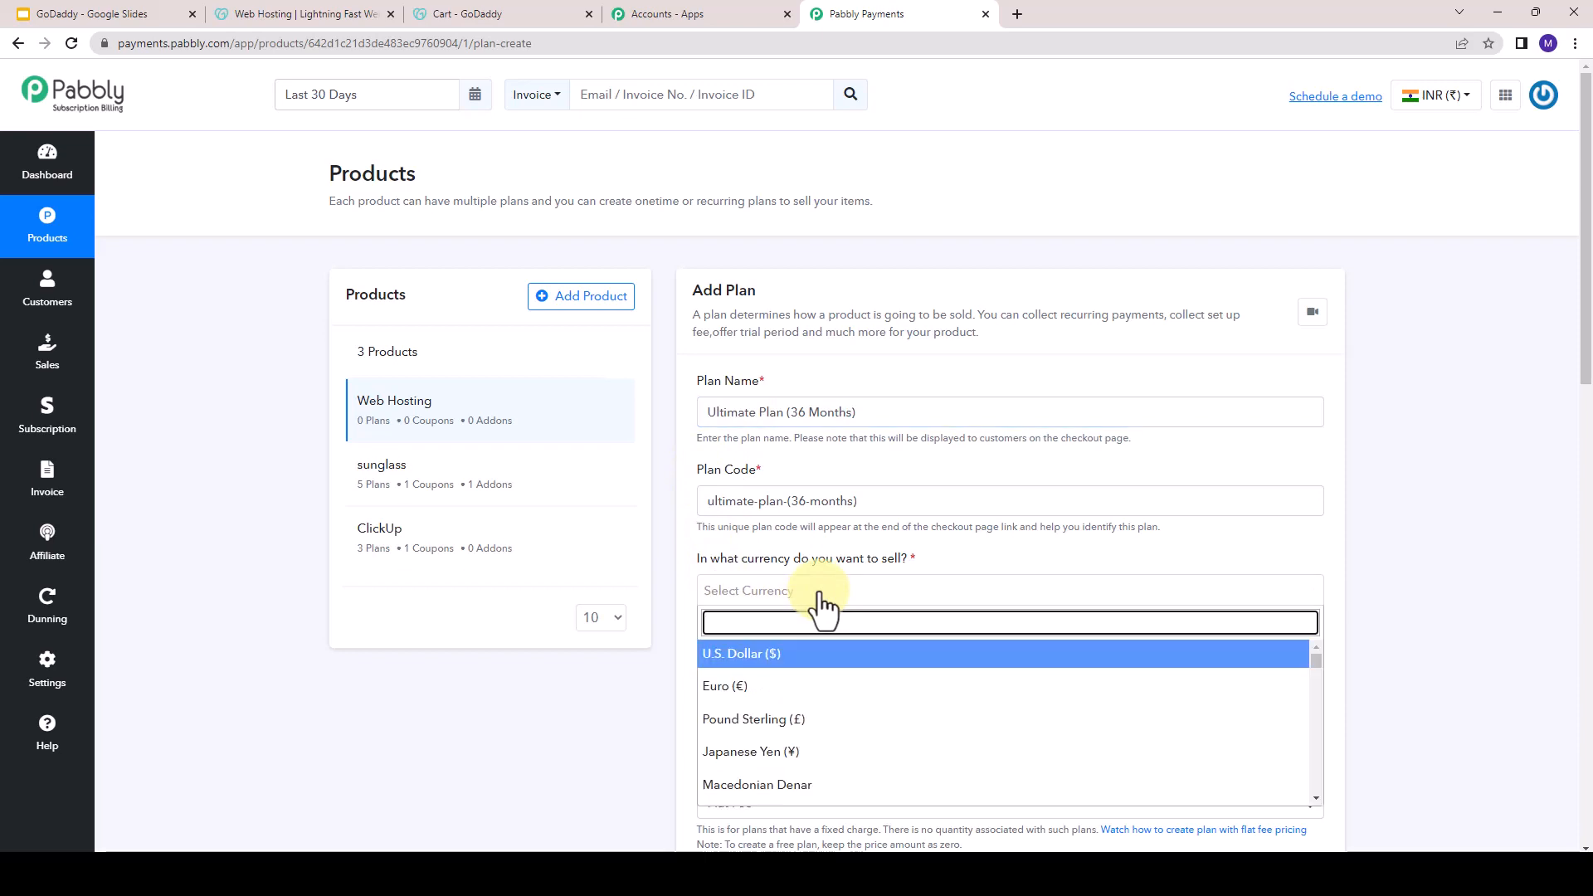
scroll(796, 598, down, 1)
scroll(781, 618, down, 1)
scroll(781, 638, down, 3)
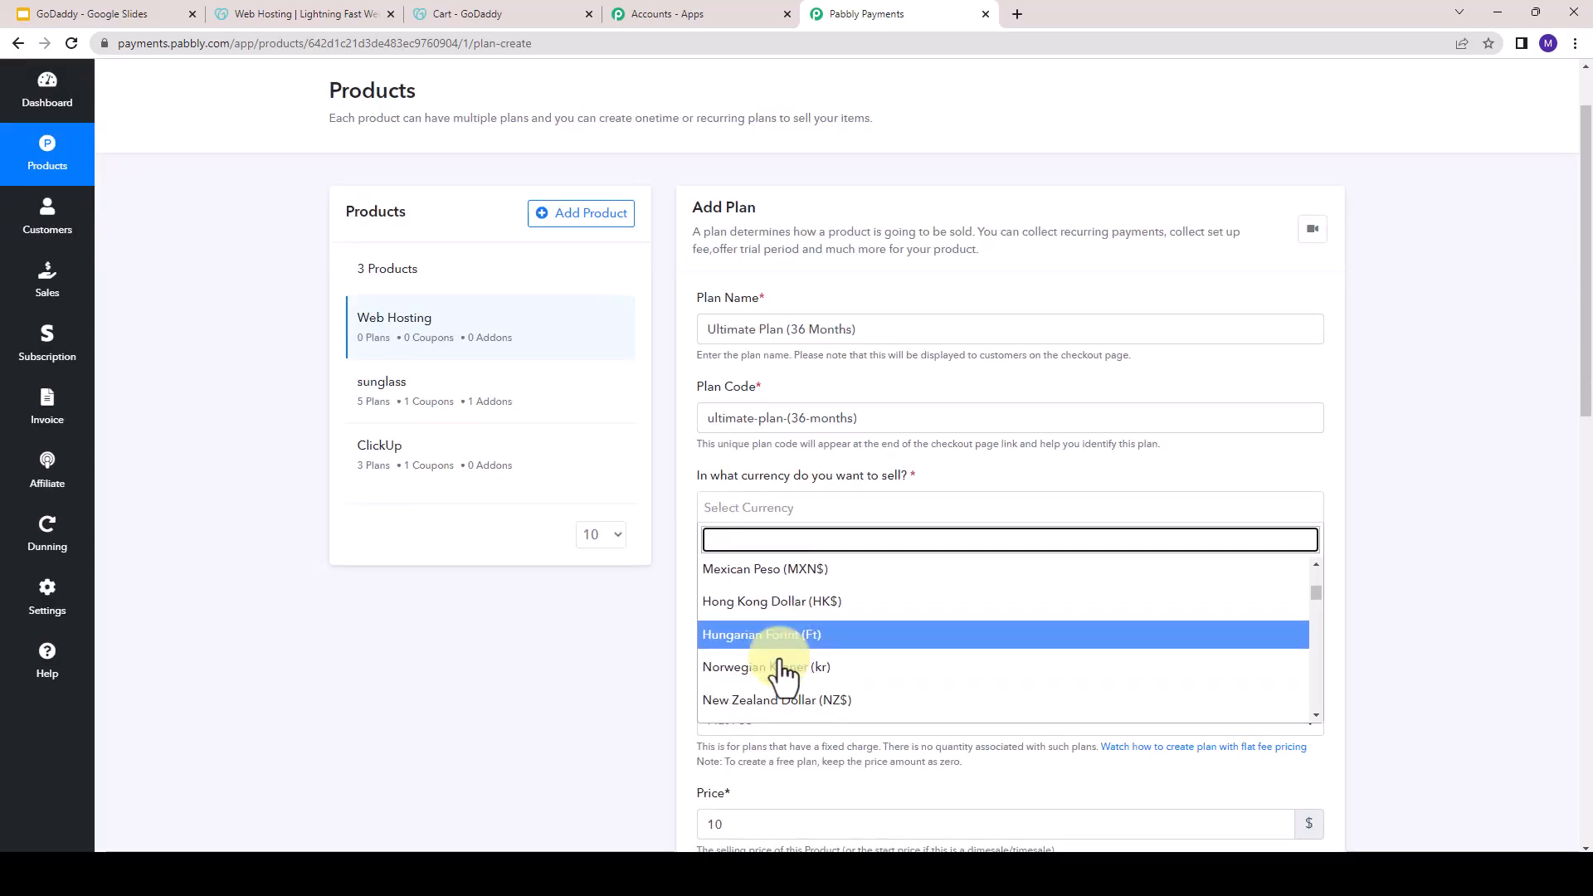
scroll(784, 676, up, 1)
scroll(782, 676, up, 3)
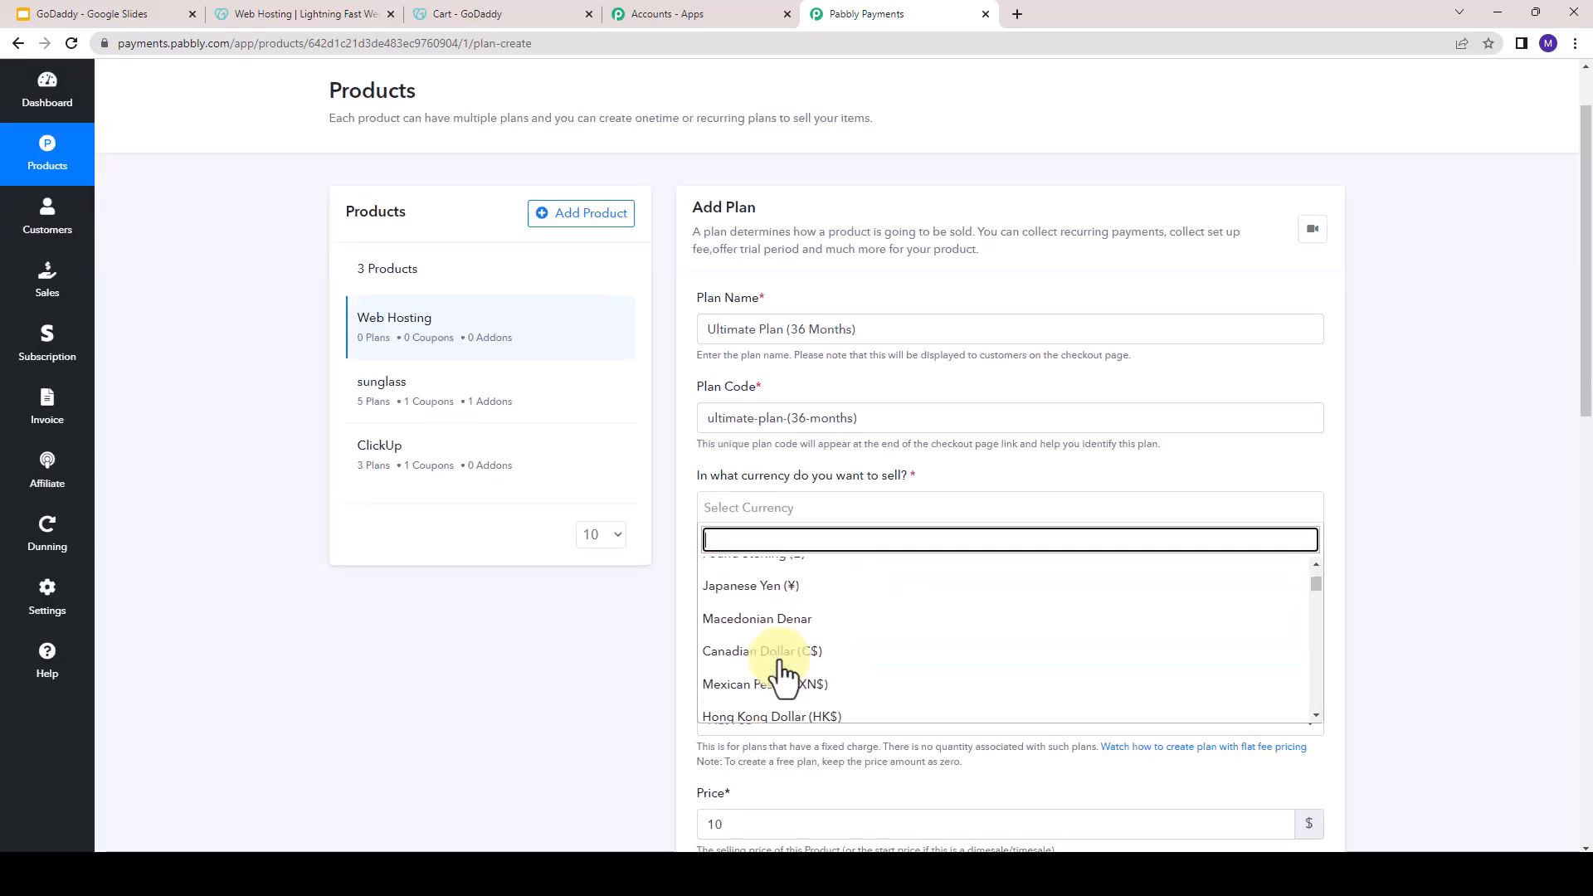
scroll(782, 676, down, 2)
text(indi)
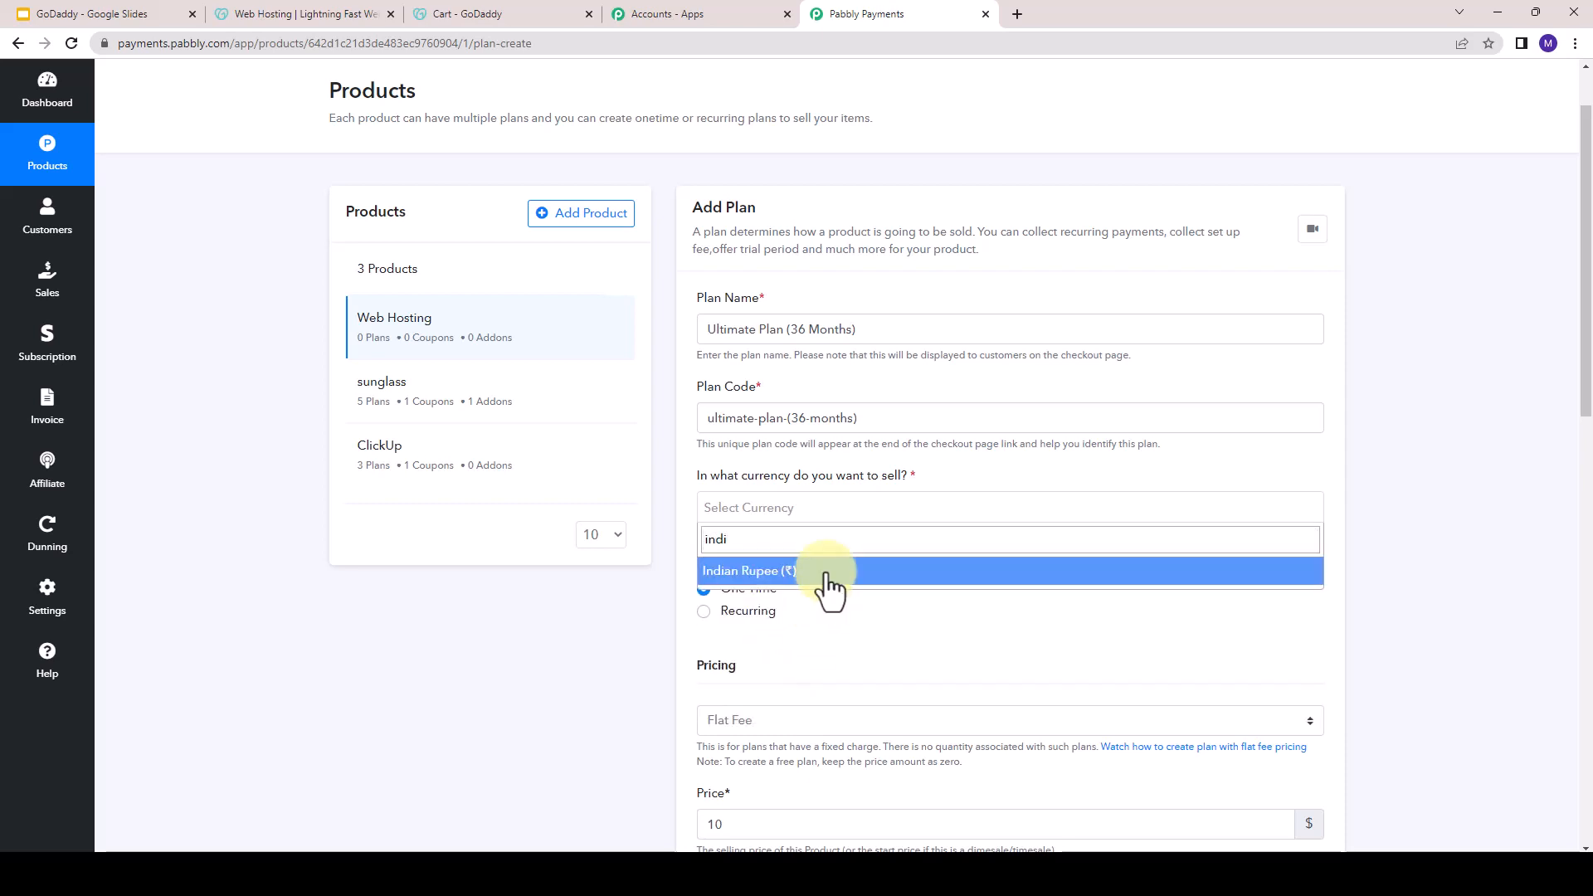
click(820, 573)
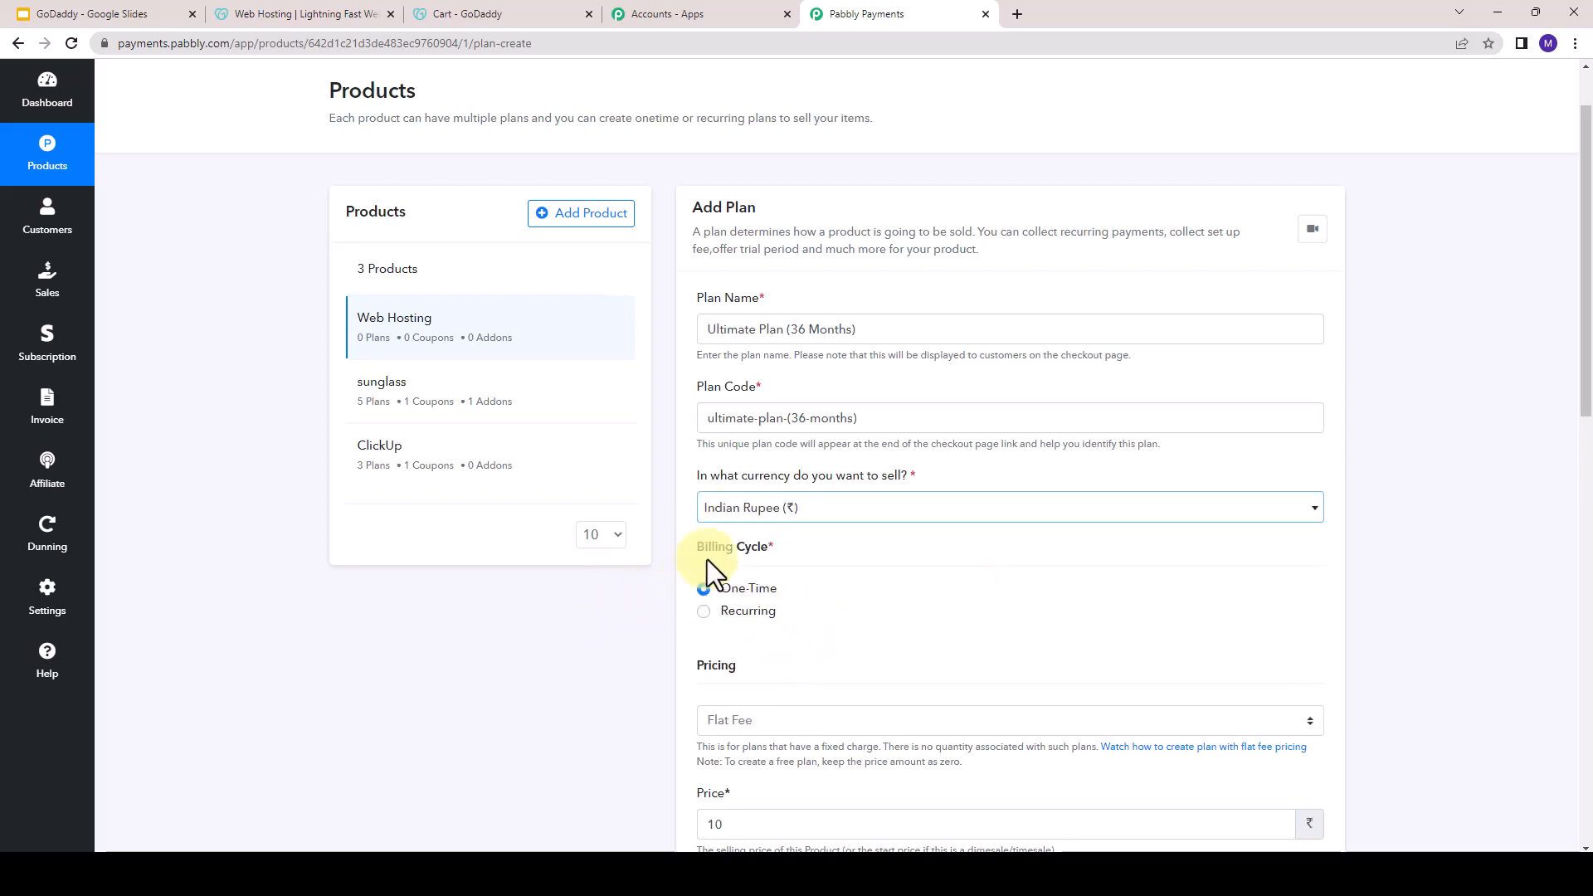
- Examine the One-Time and Recurring billing cycle options for the plan
drag(698, 549, 765, 539)
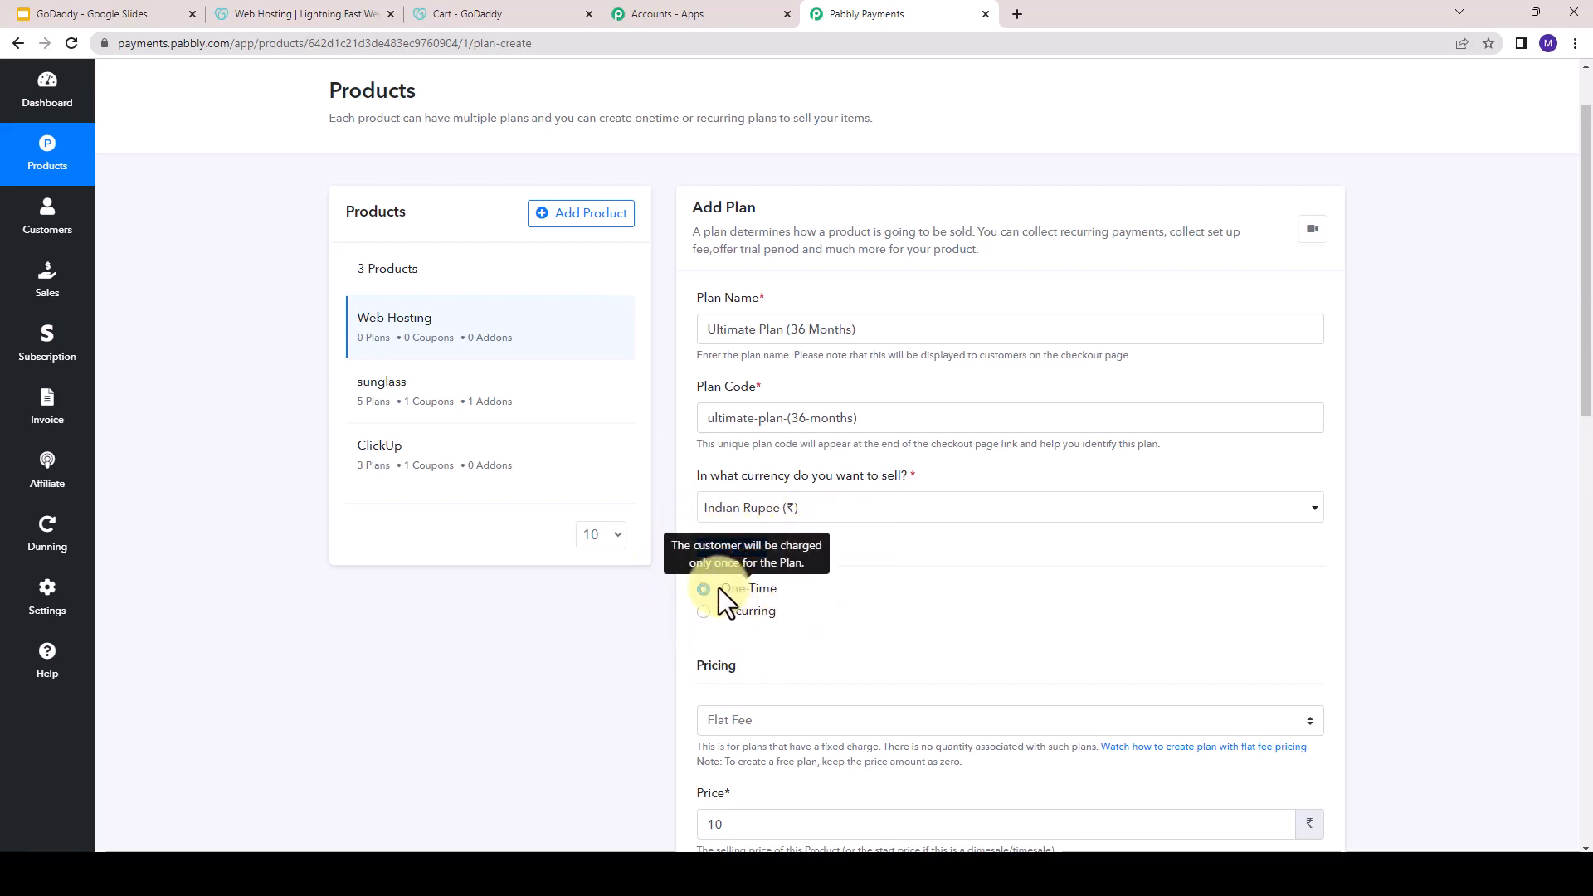
drag(720, 588, 789, 608)
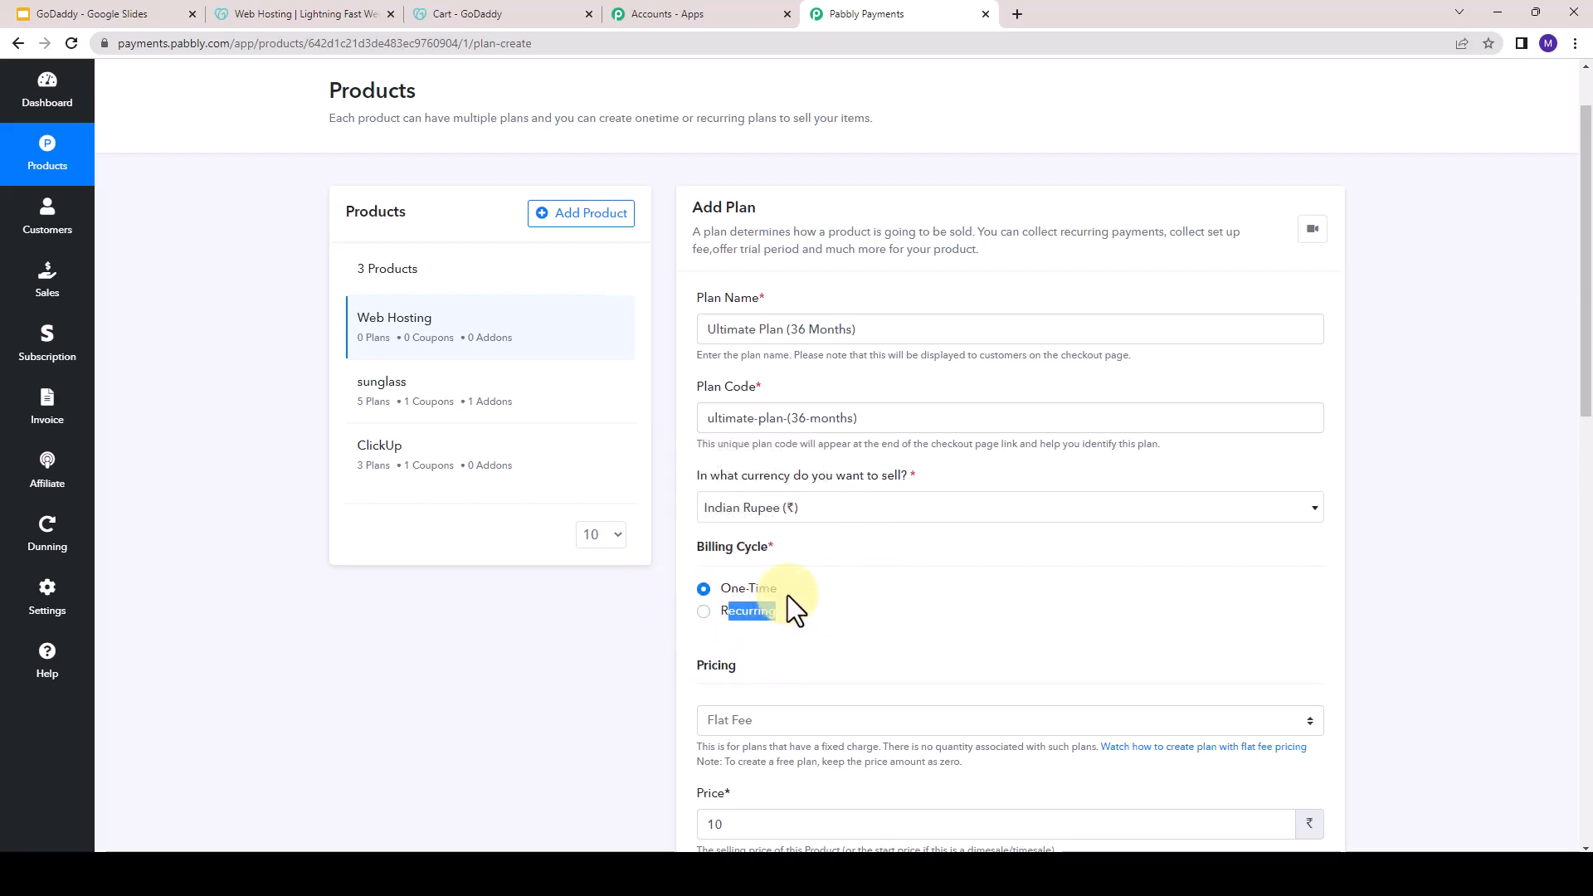
click(720, 588)
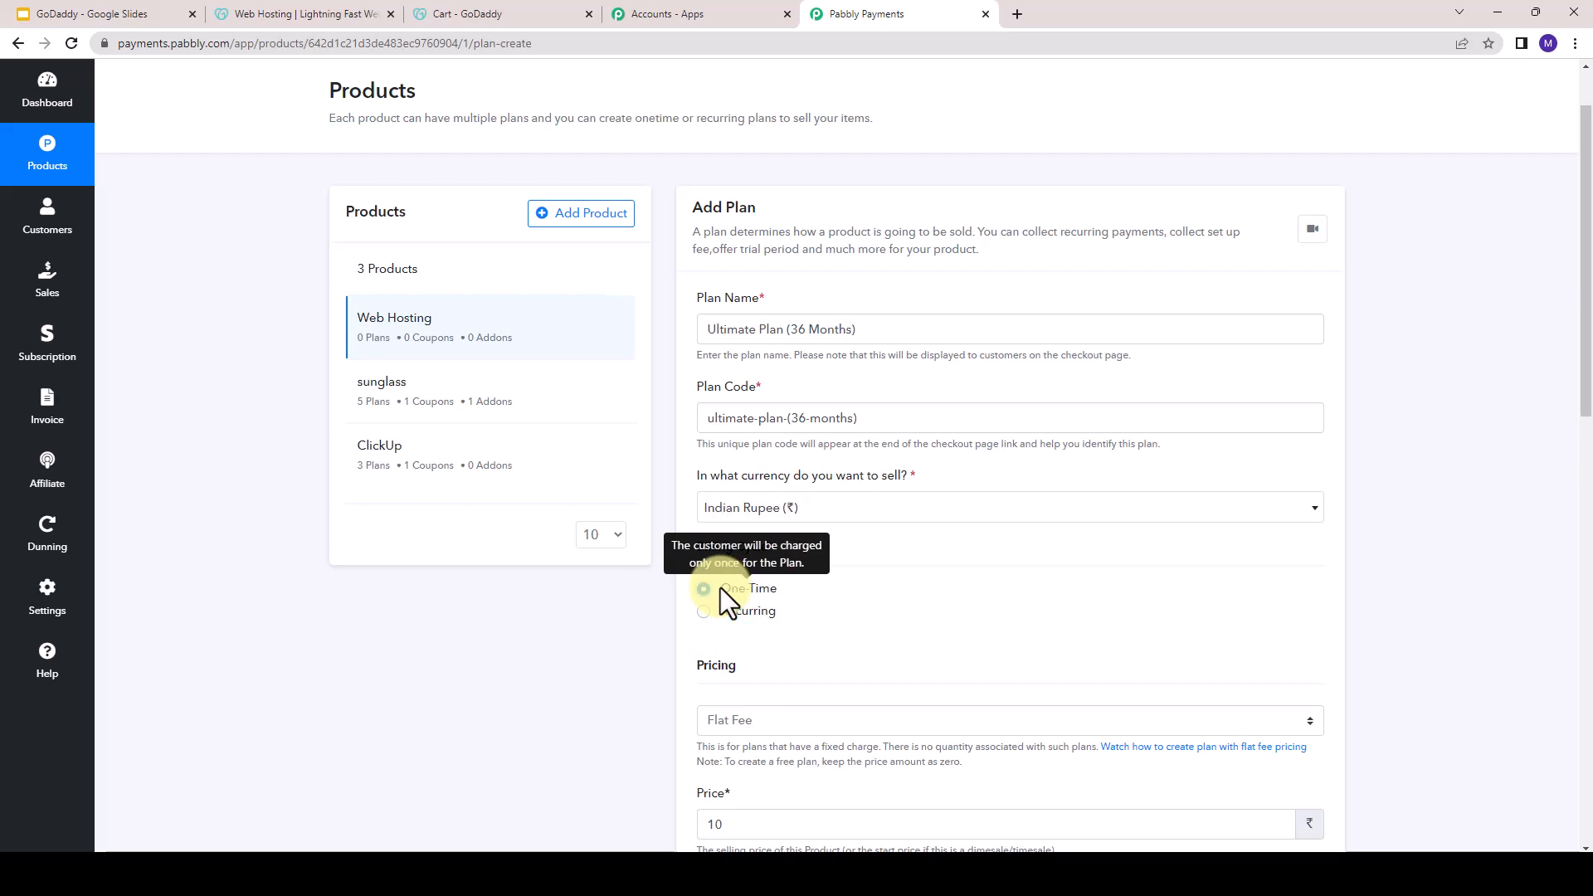
- Set the Ultimate plan's billing cycle to Recurring
drag(722, 590, 783, 595)
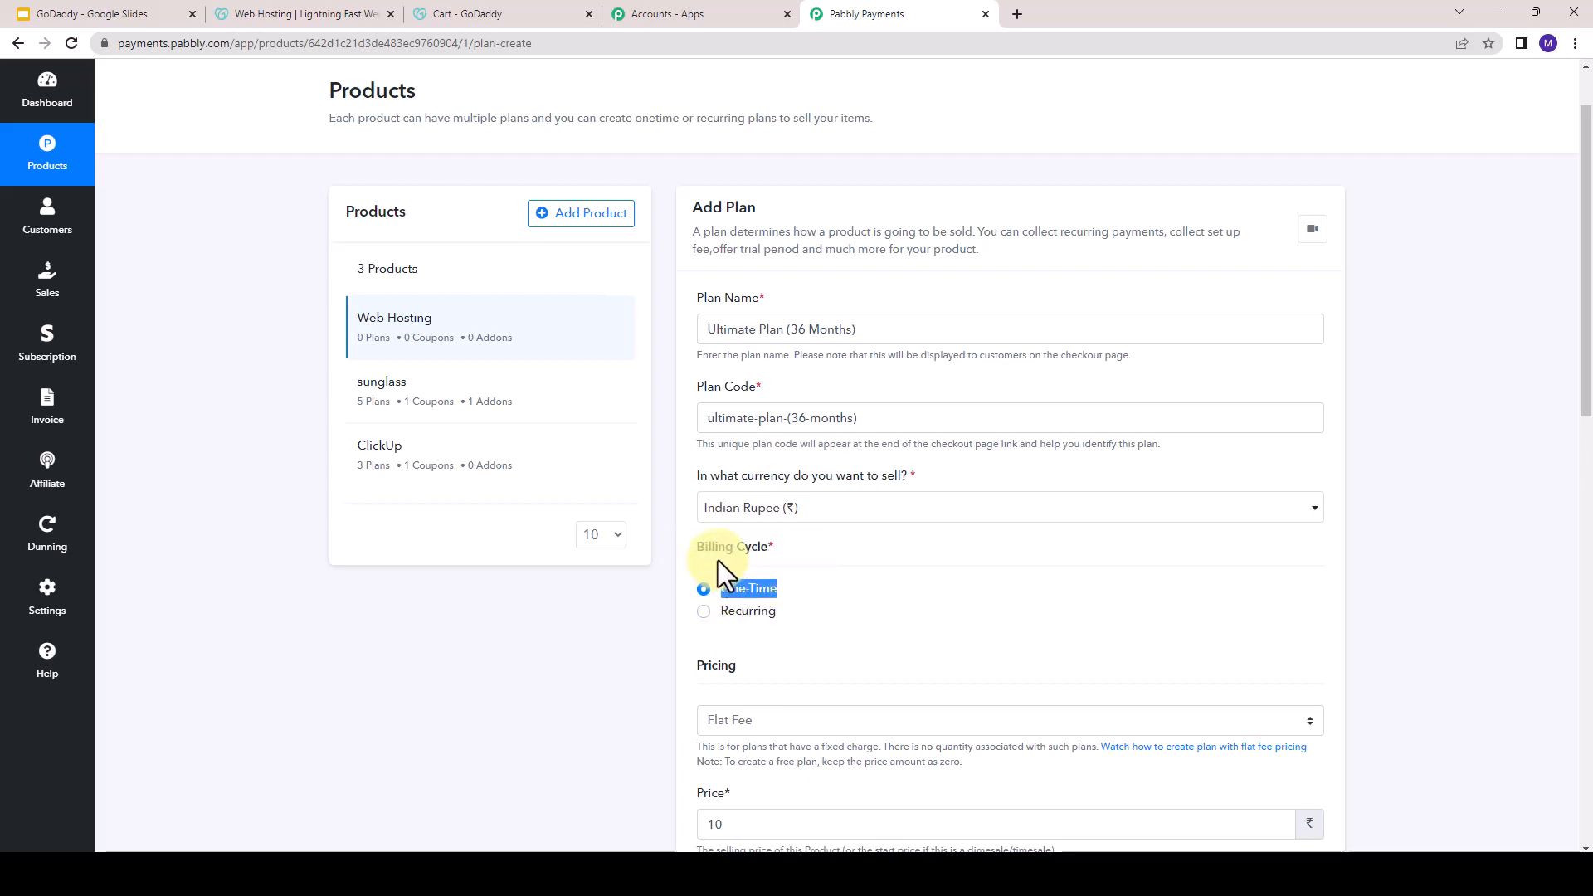
mouse_move(730, 614)
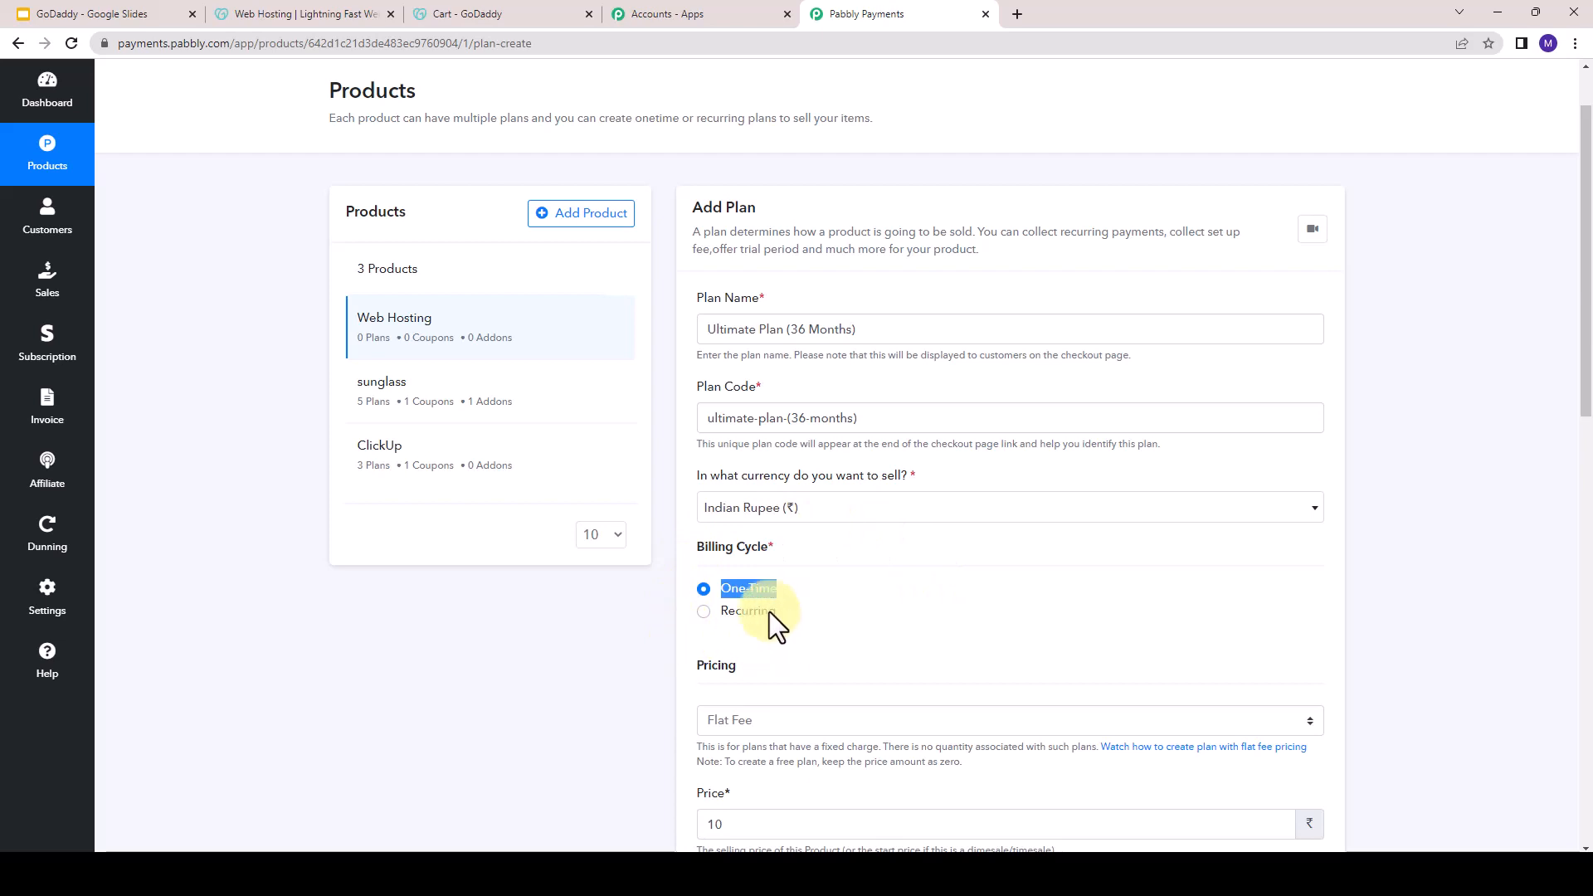
click(711, 619)
mouse_move(703, 618)
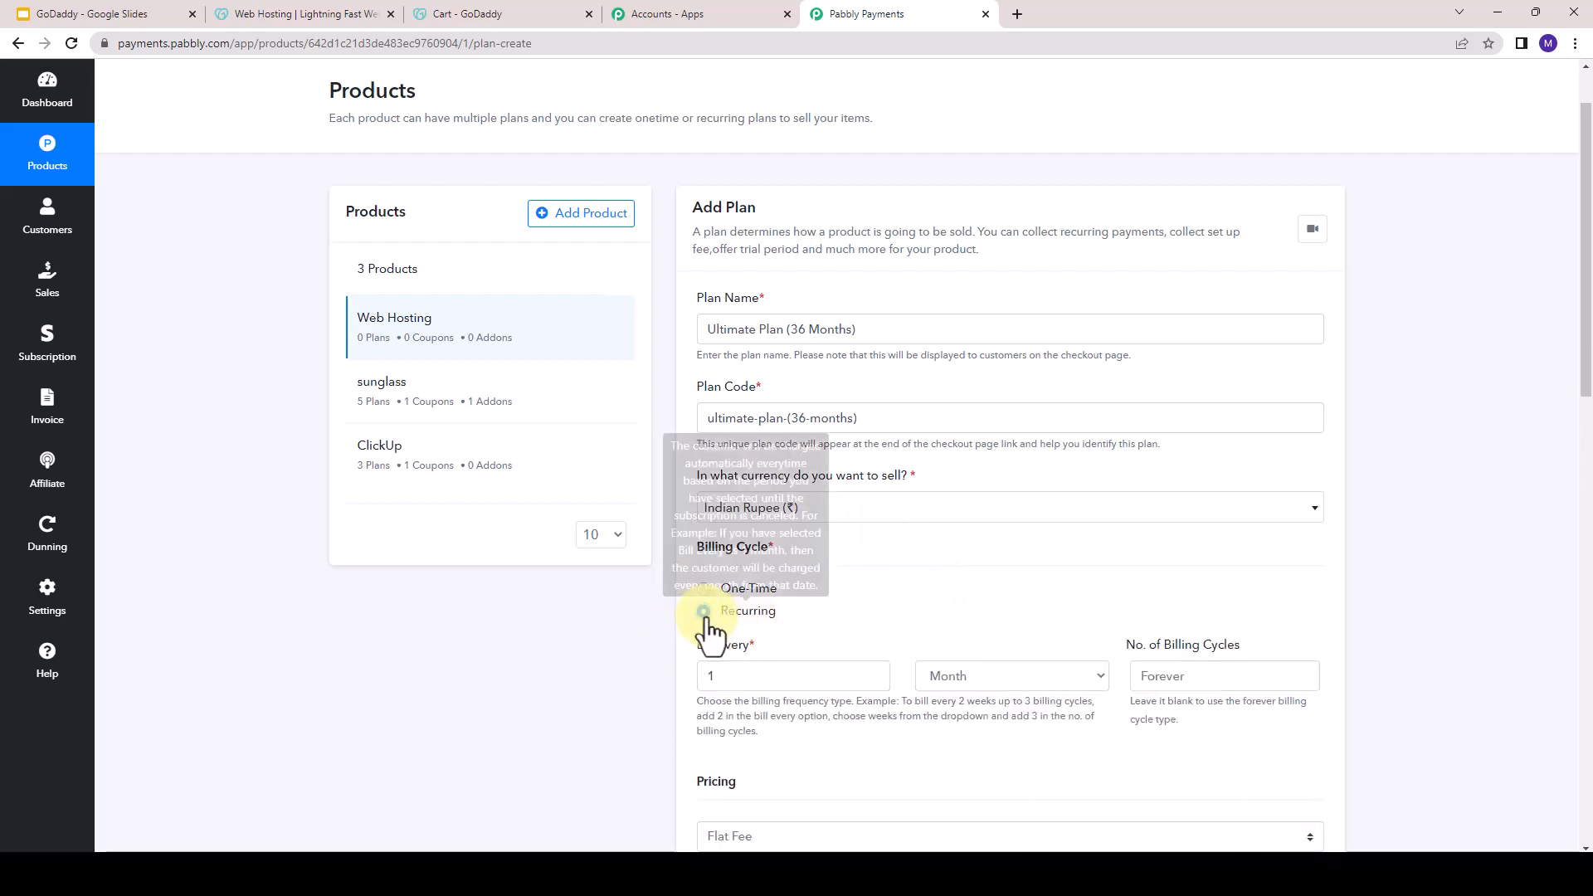
- Bill the plan every 3 years and leave the number of billing cycles blank so it recurs forever
click(751, 676)
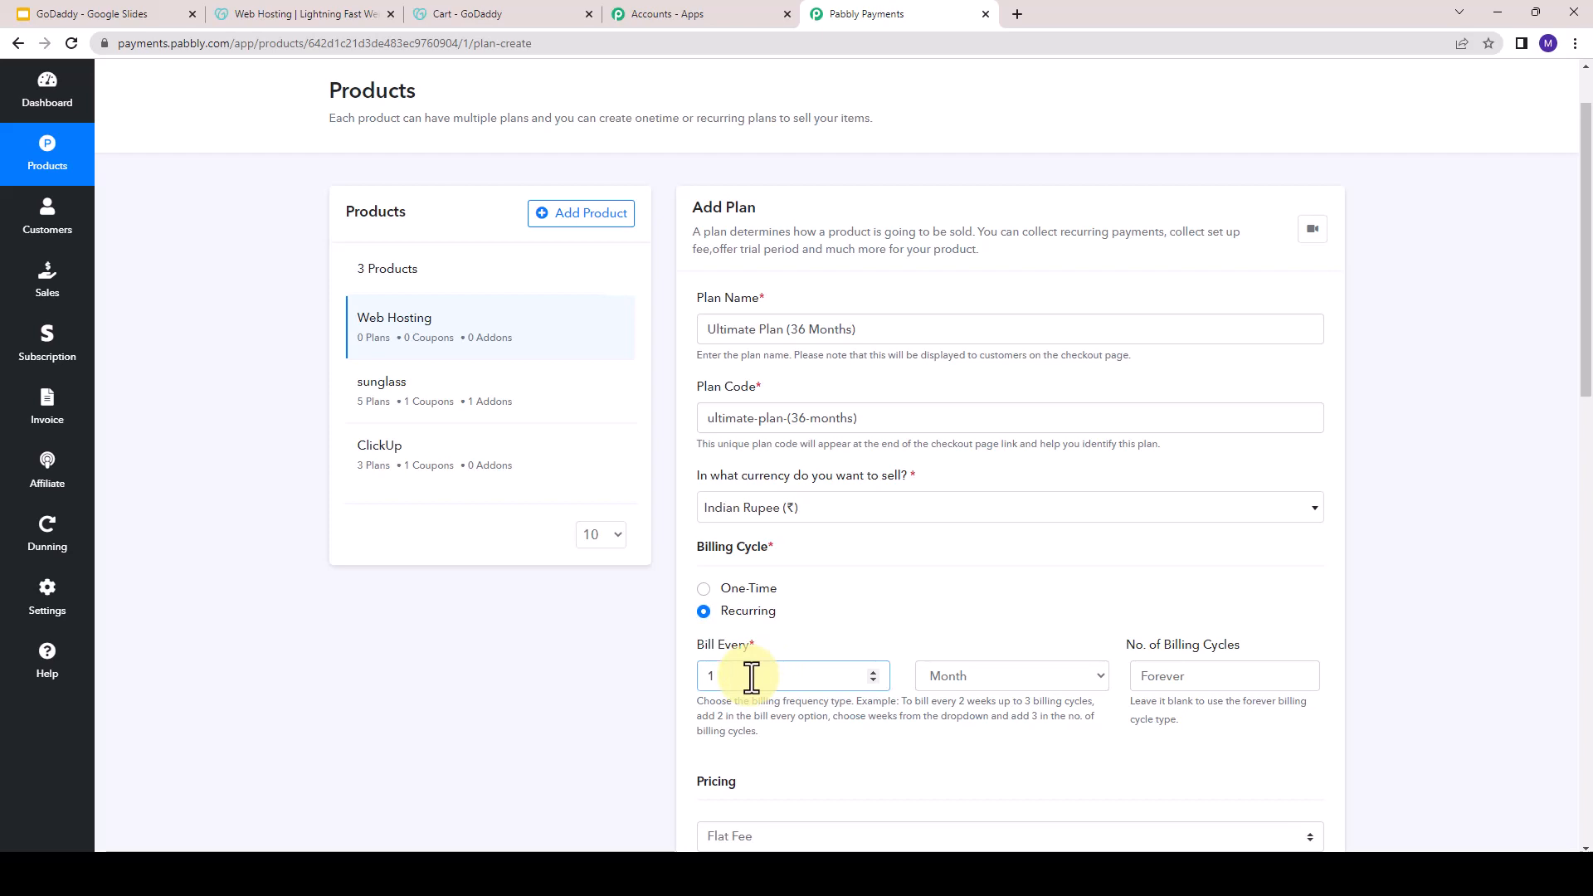
key(BackSpace)
text(3)
click(979, 676)
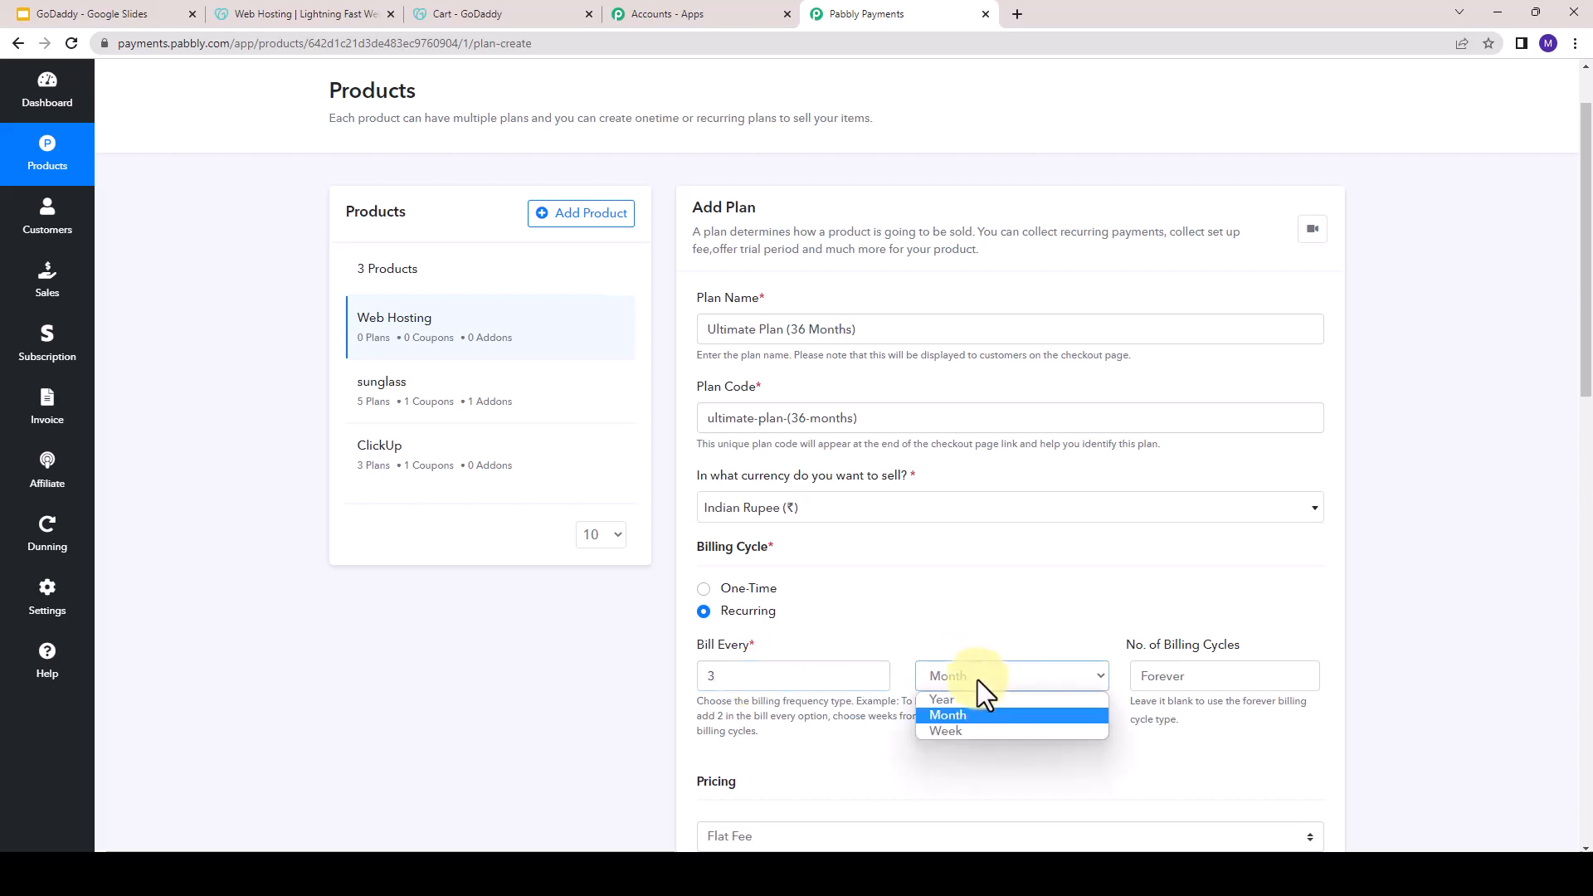
click(969, 699)
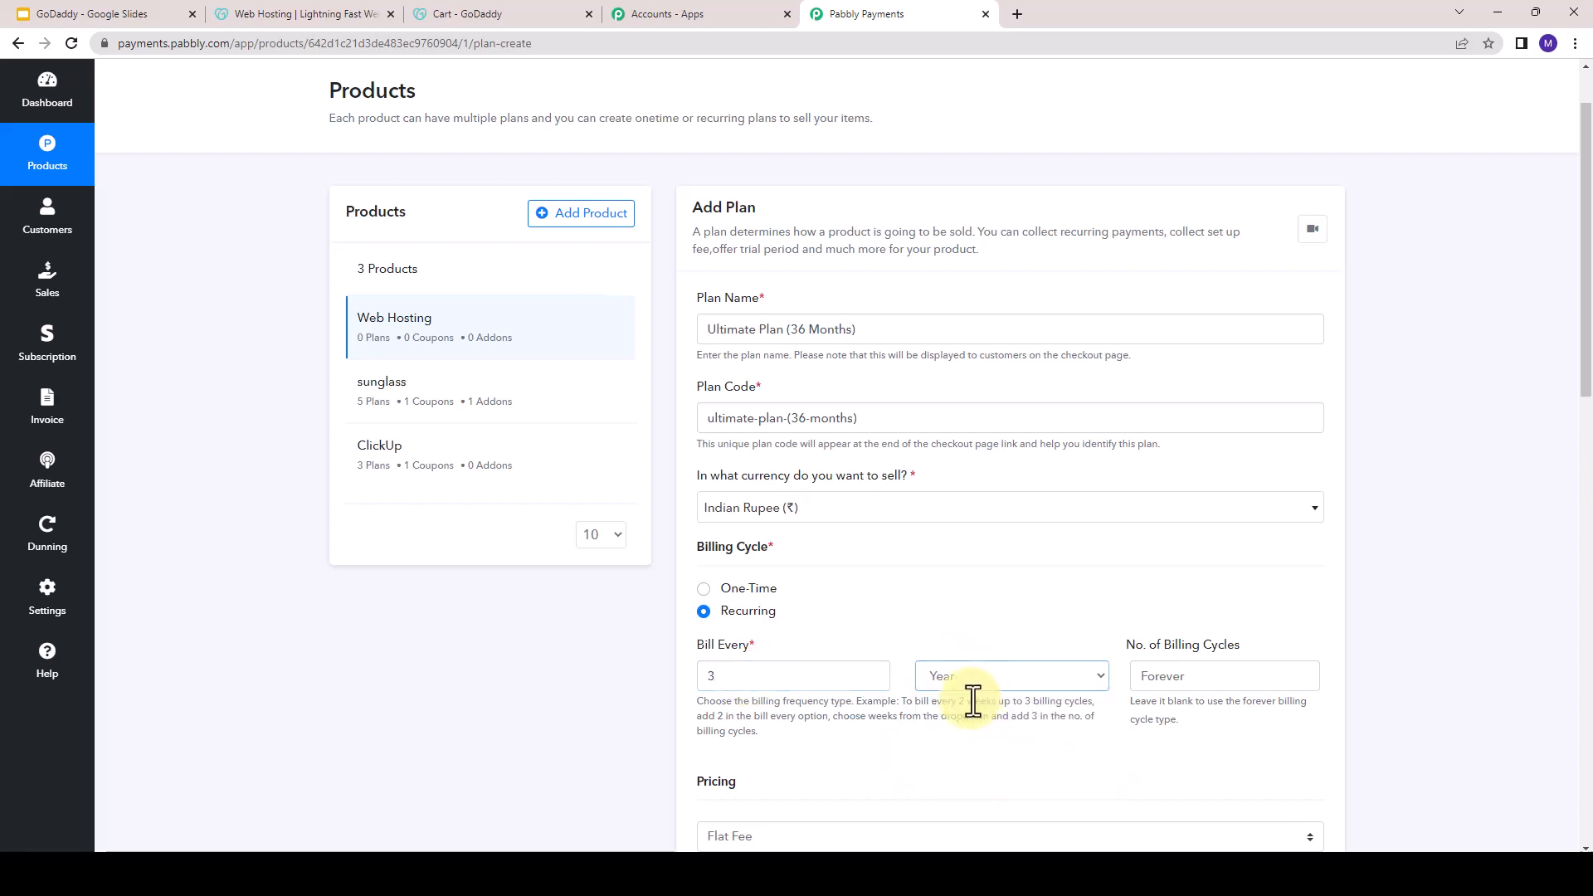
click(1151, 676)
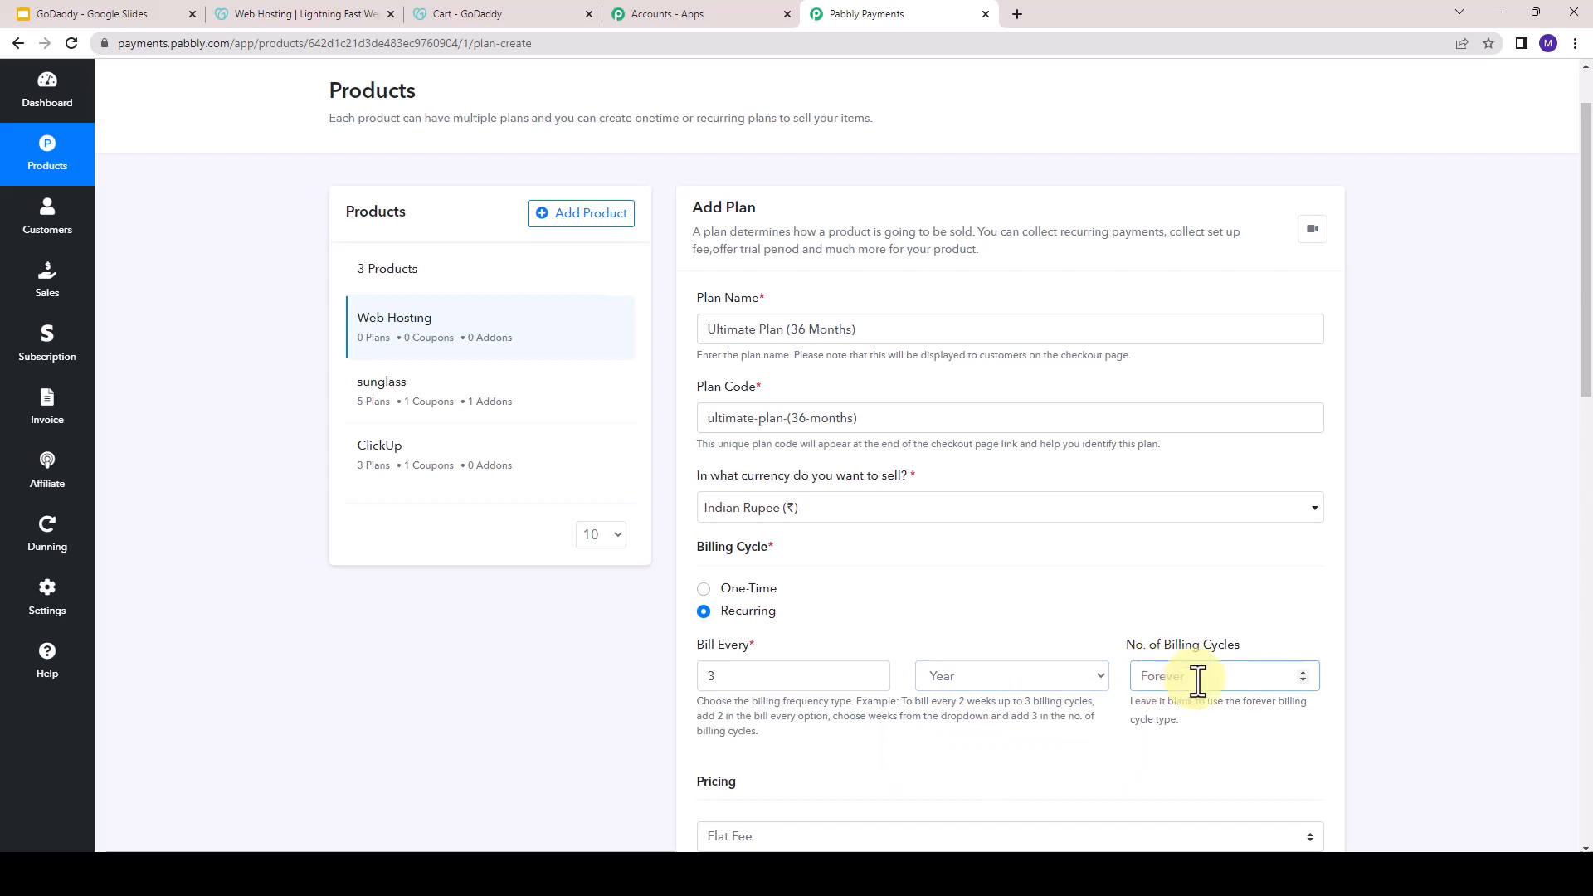
- Choose Flat Fee as the plan's pricing model
scroll(1188, 674, down, 3)
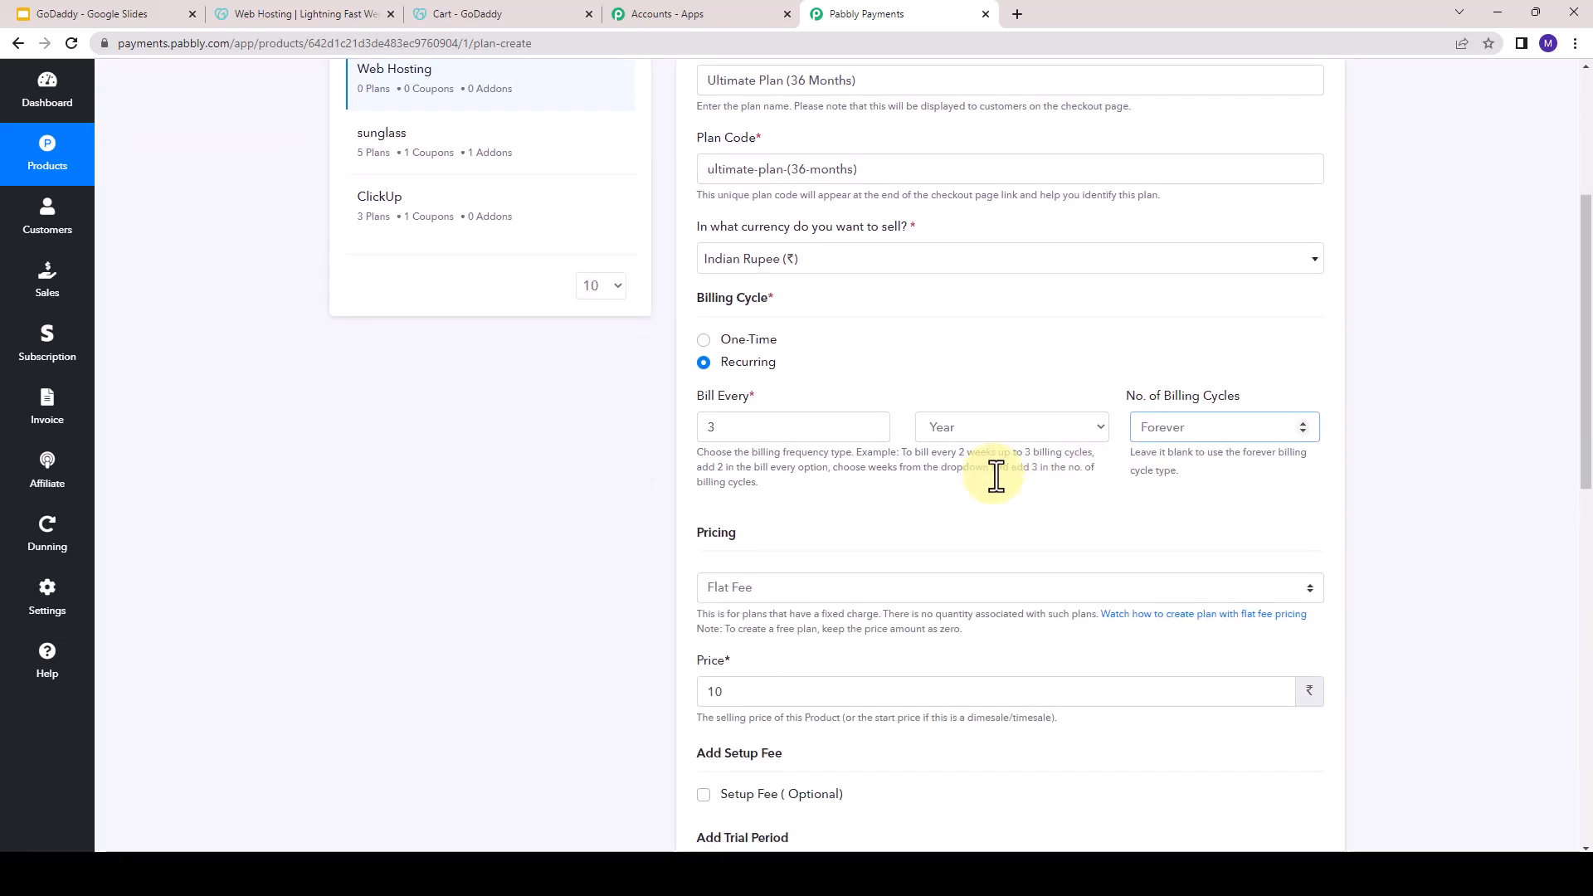
scroll(984, 541, down, 1)
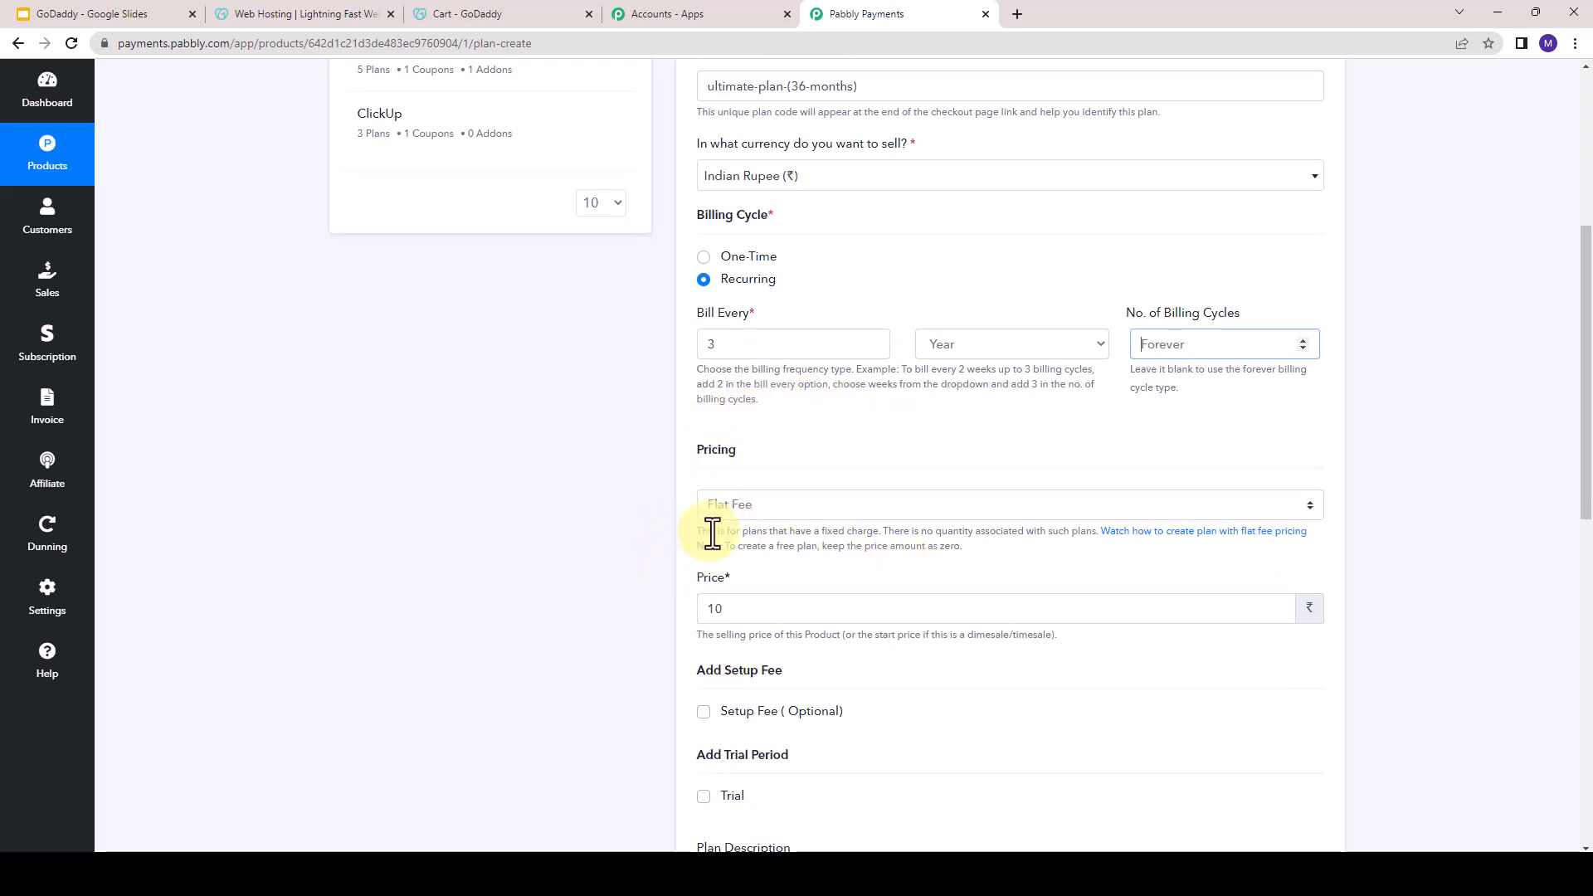
click(739, 506)
click(740, 548)
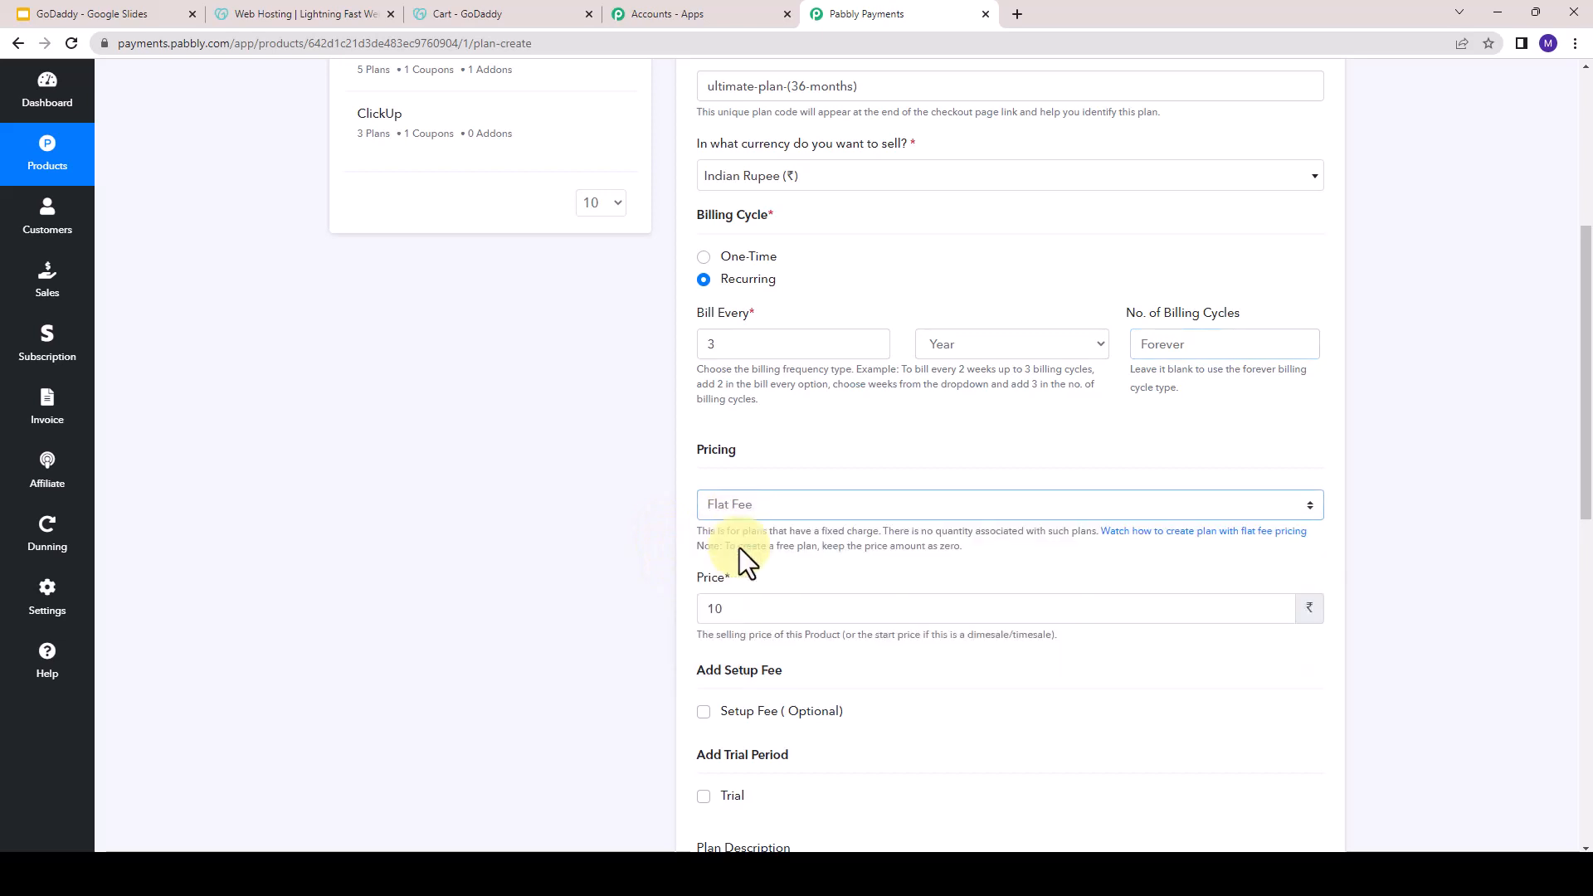
- Check the full 36-month price in the GoDaddy cart and set the plan's price to 35964
scroll(742, 547, down, 1)
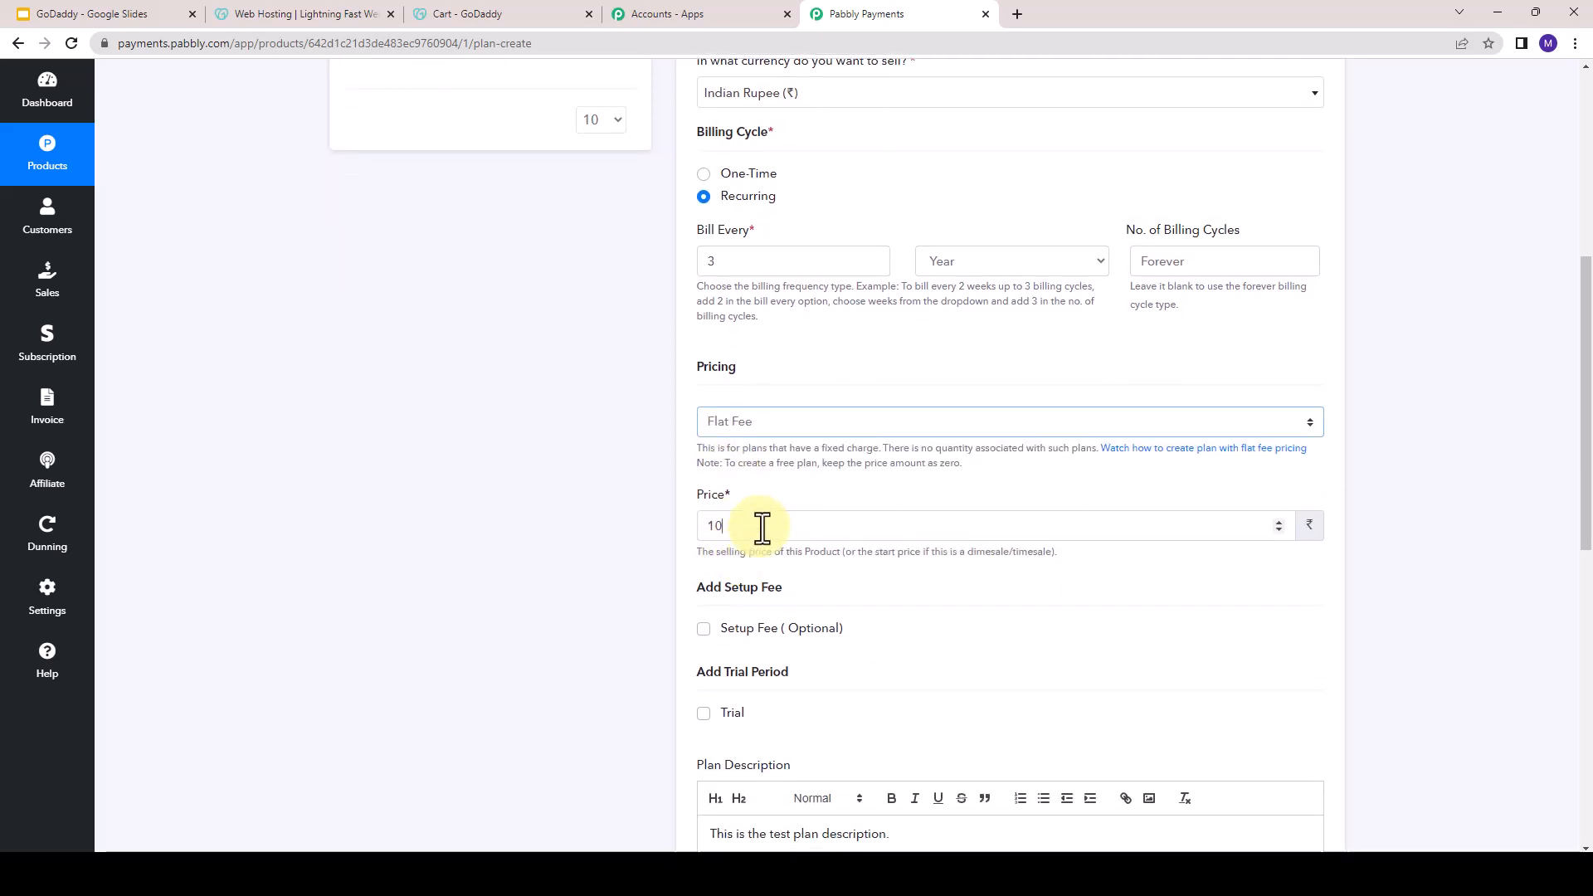
drag(758, 526, 684, 529)
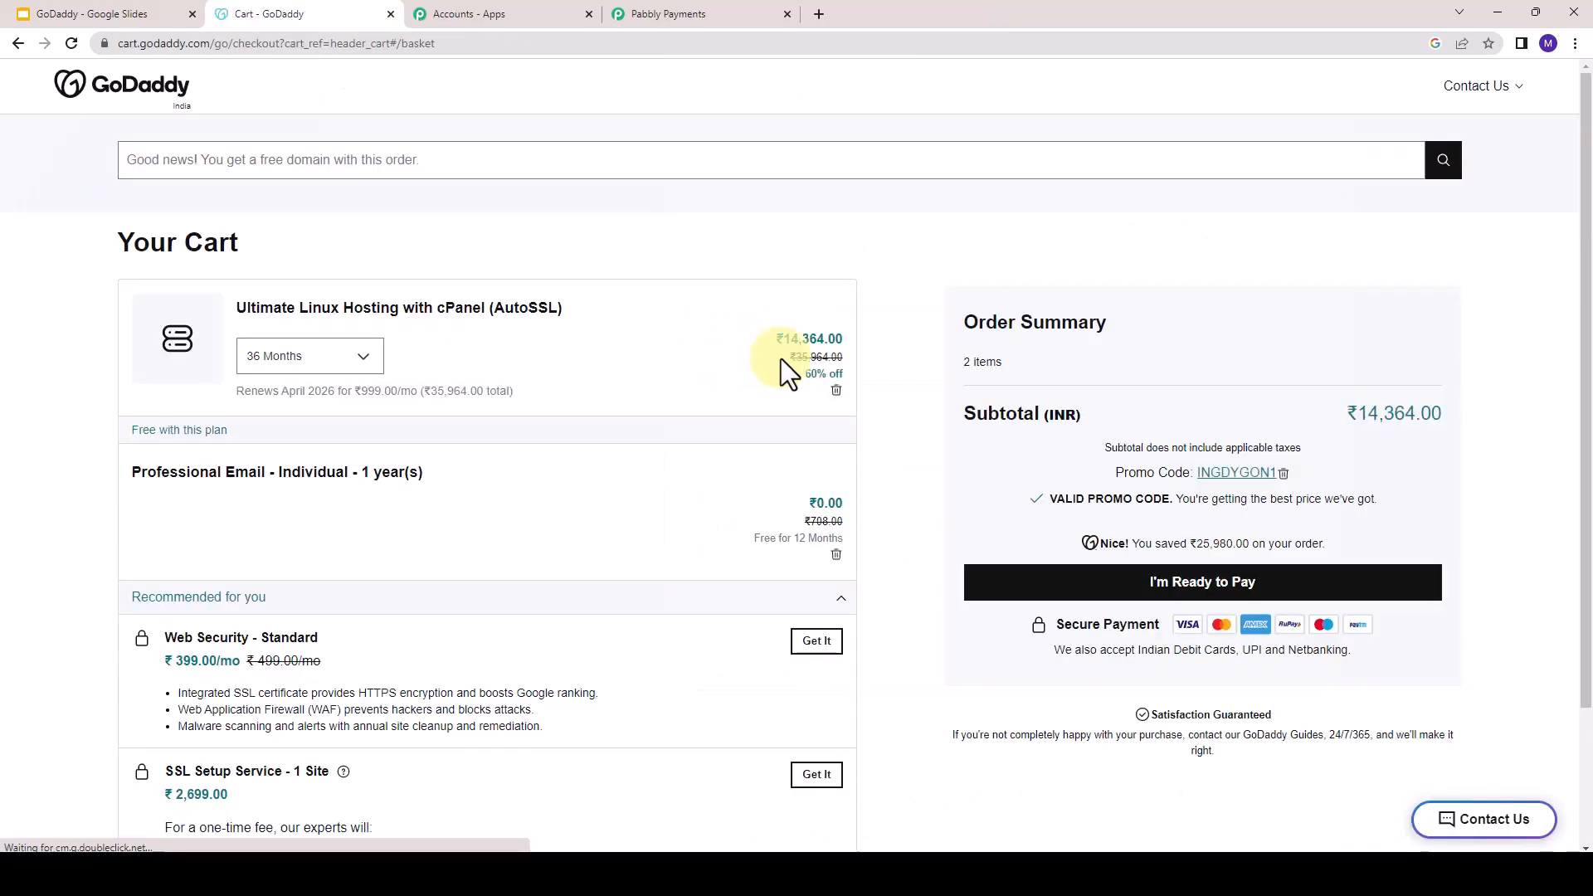
drag(780, 358, 849, 356)
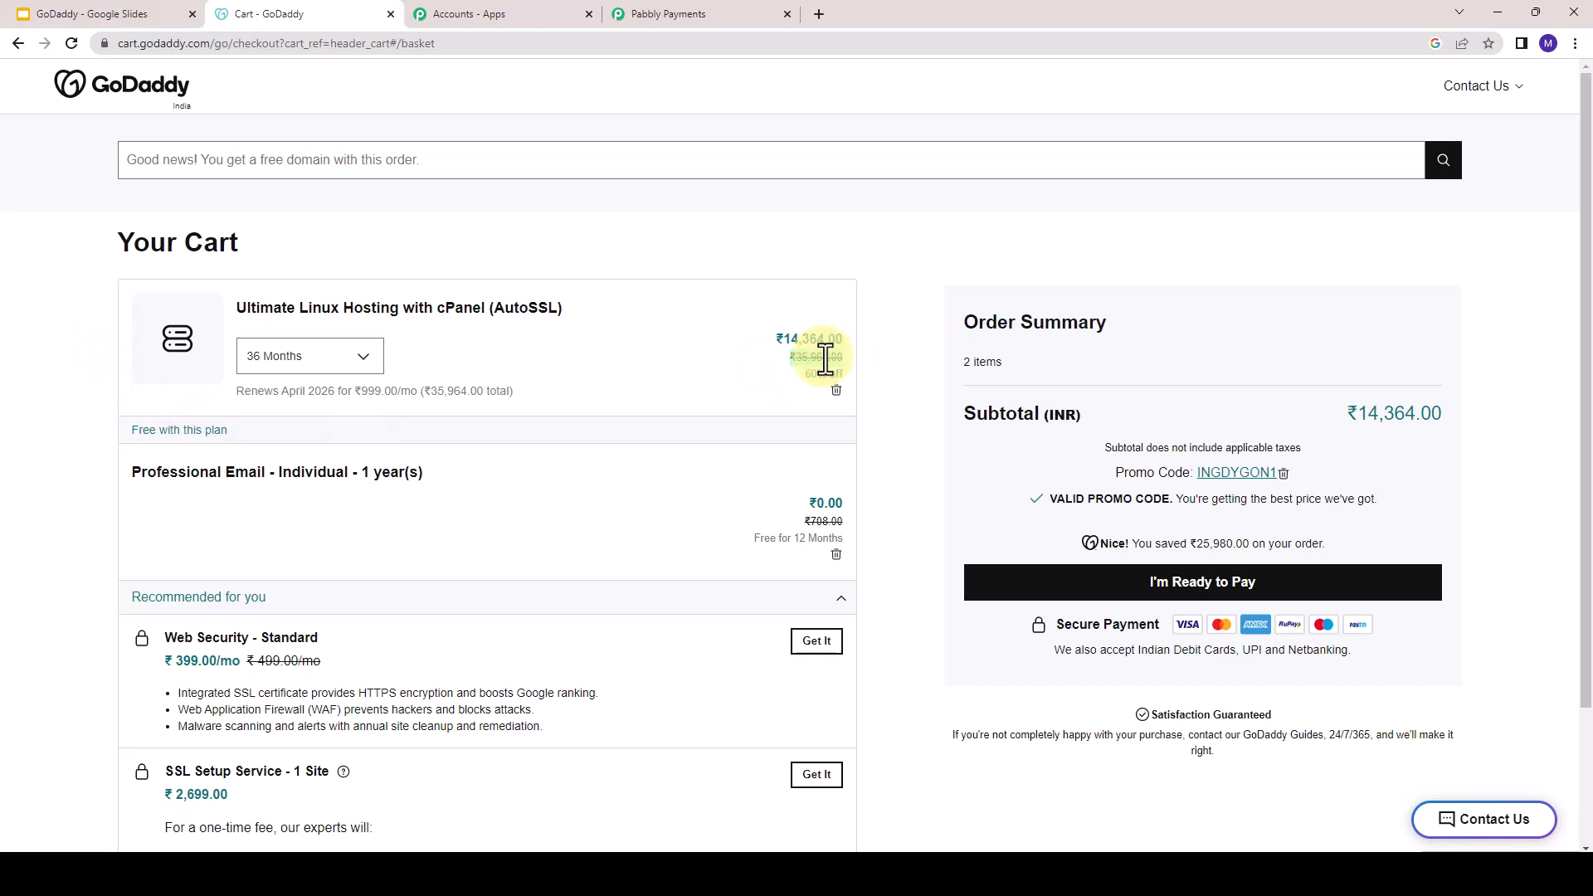
click(484, 10)
click(649, 16)
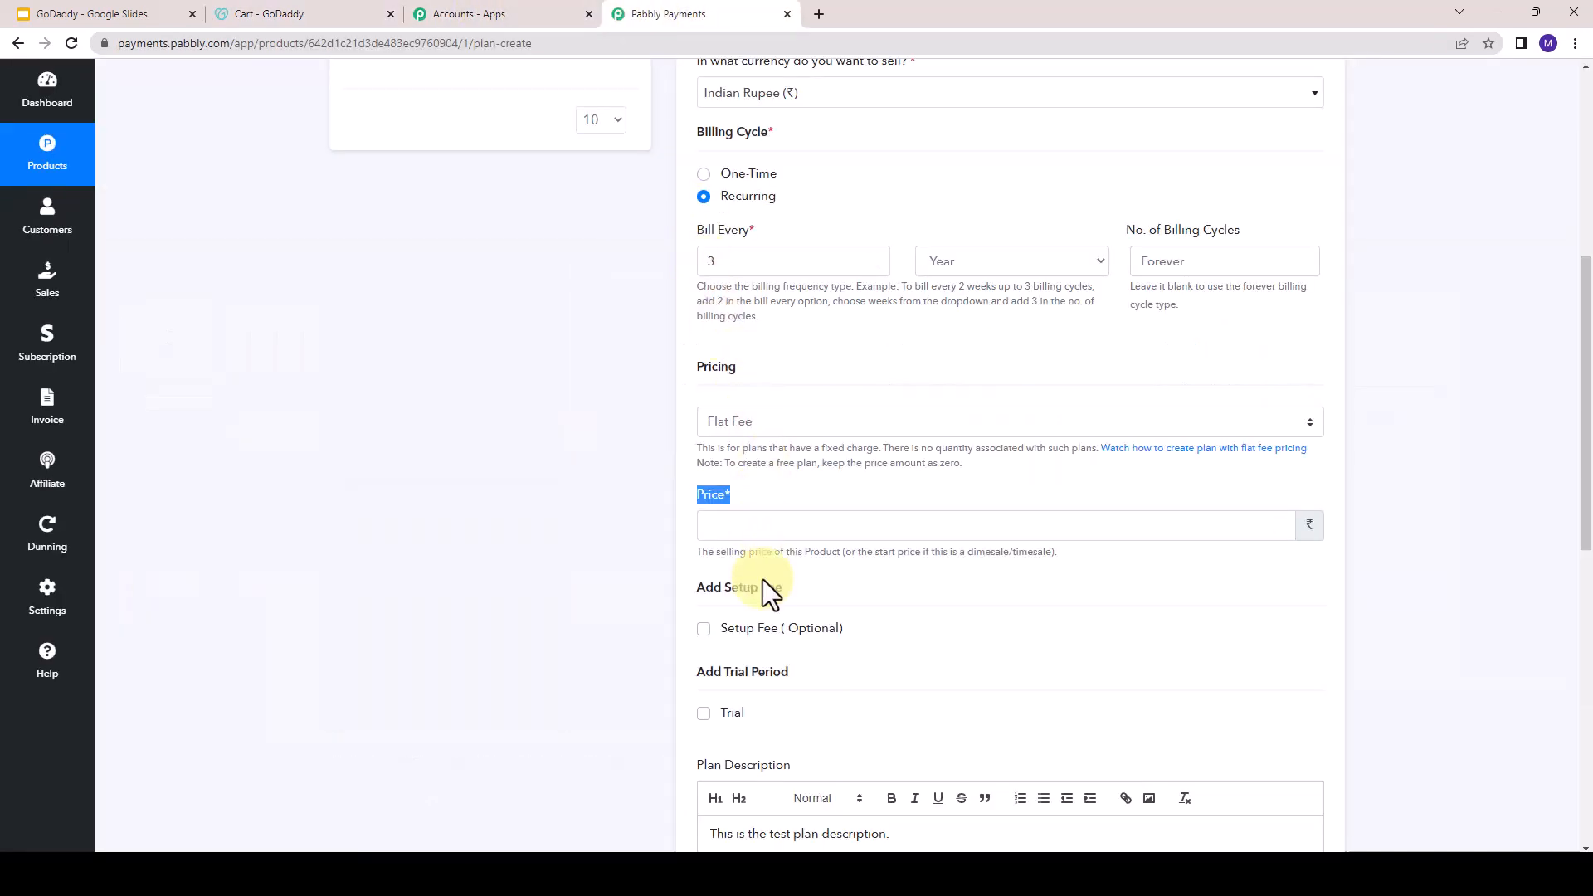
click(773, 523)
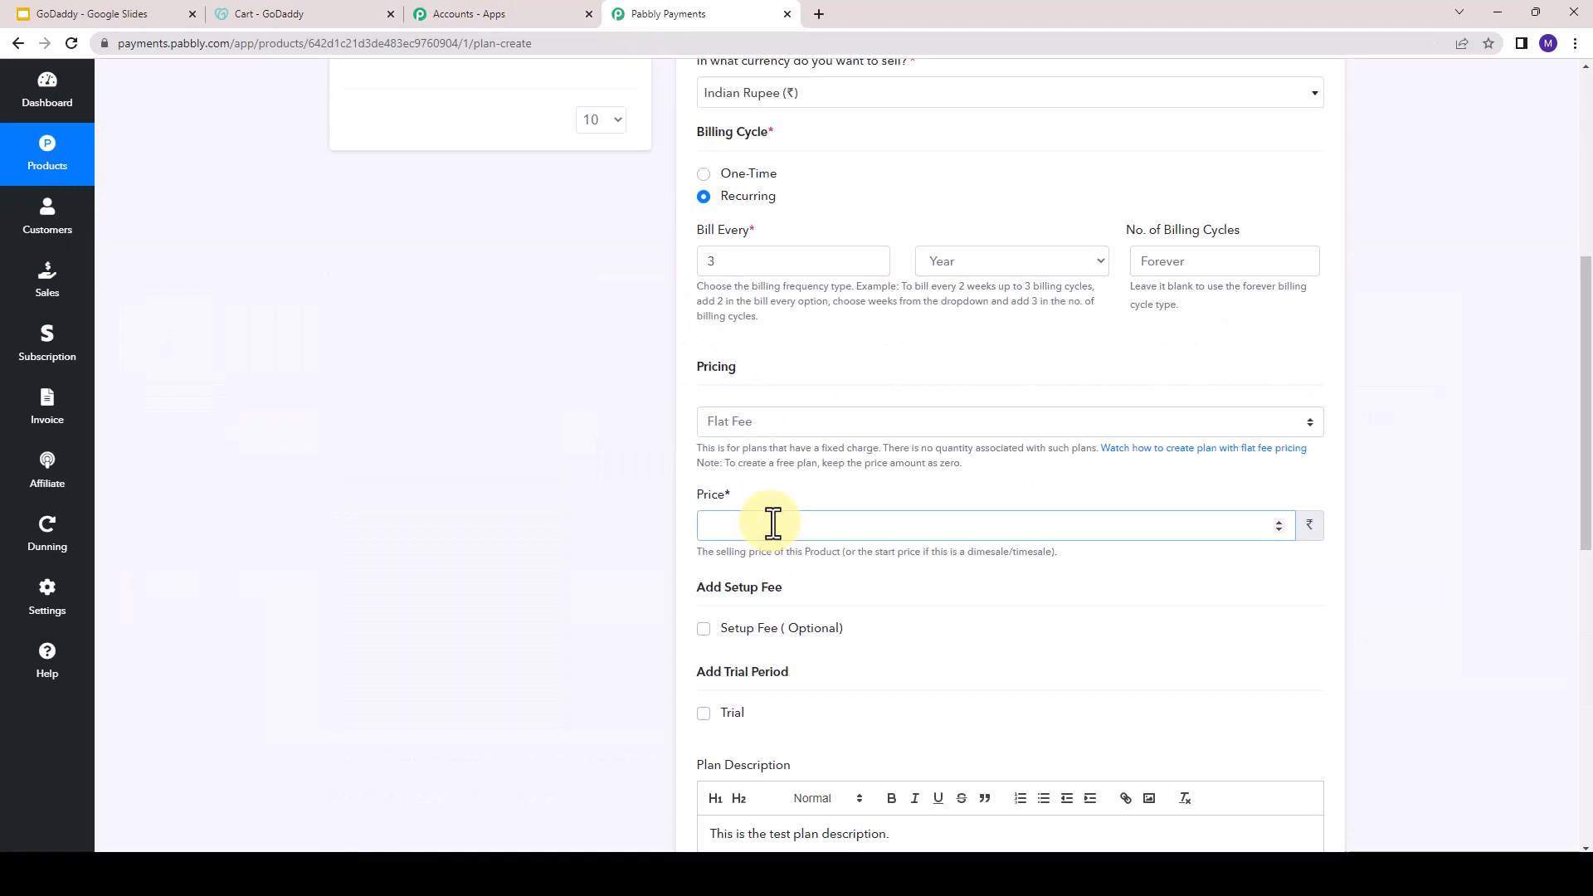
text(359)
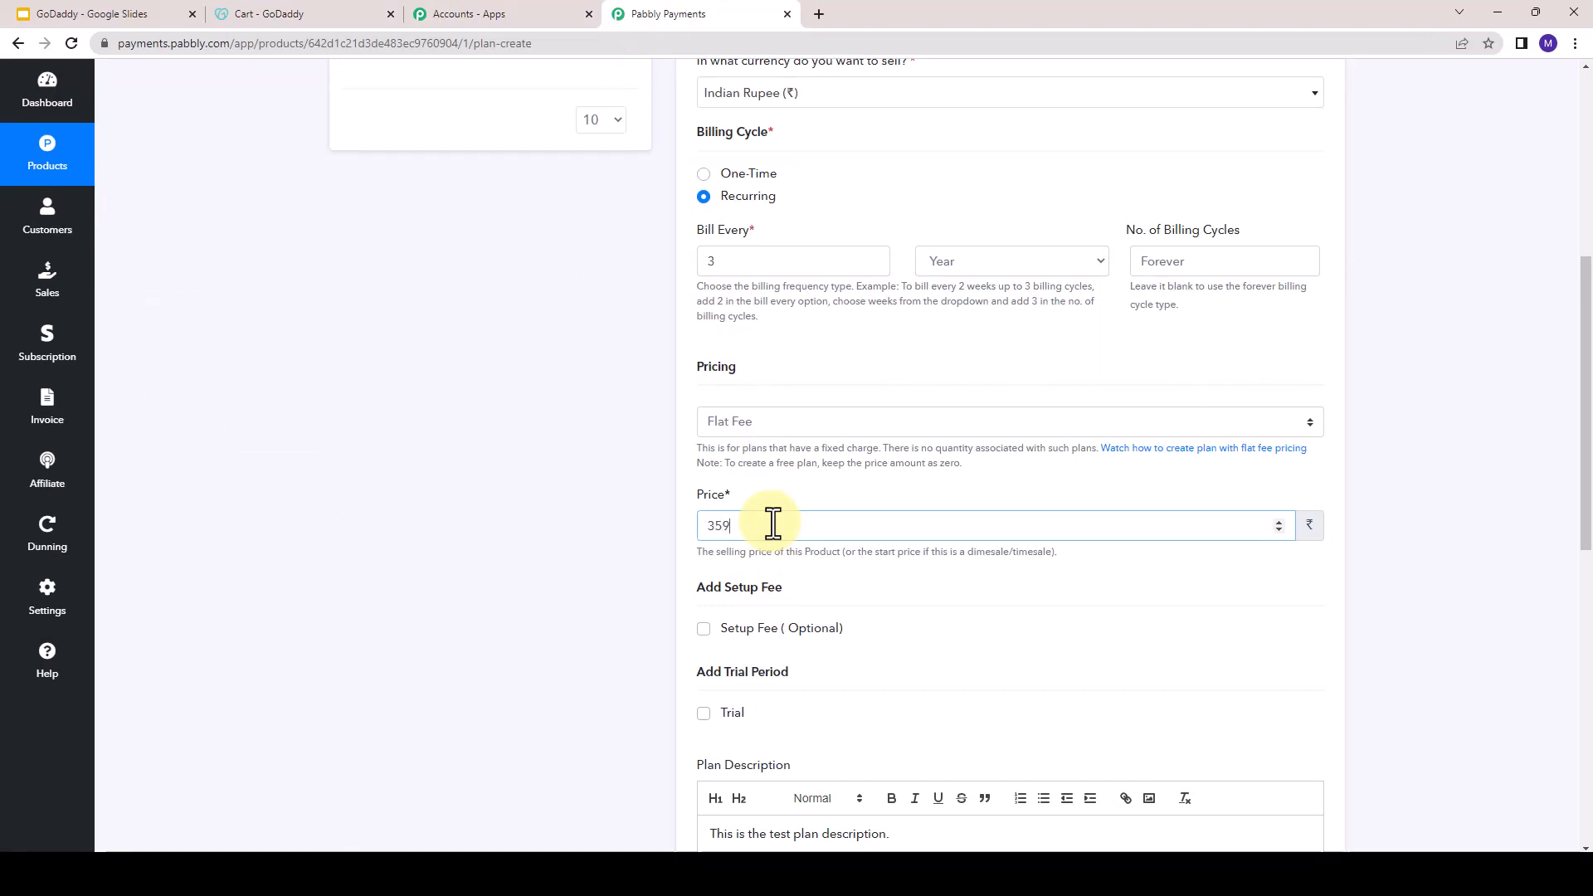
text(64)
- Replace the sample plan description with the hosting cloud image and the Ultimate plan's bulleted feature list, from Increased processing power to free unlimited SSL
scroll(664, 687, down, 2)
click(707, 665)
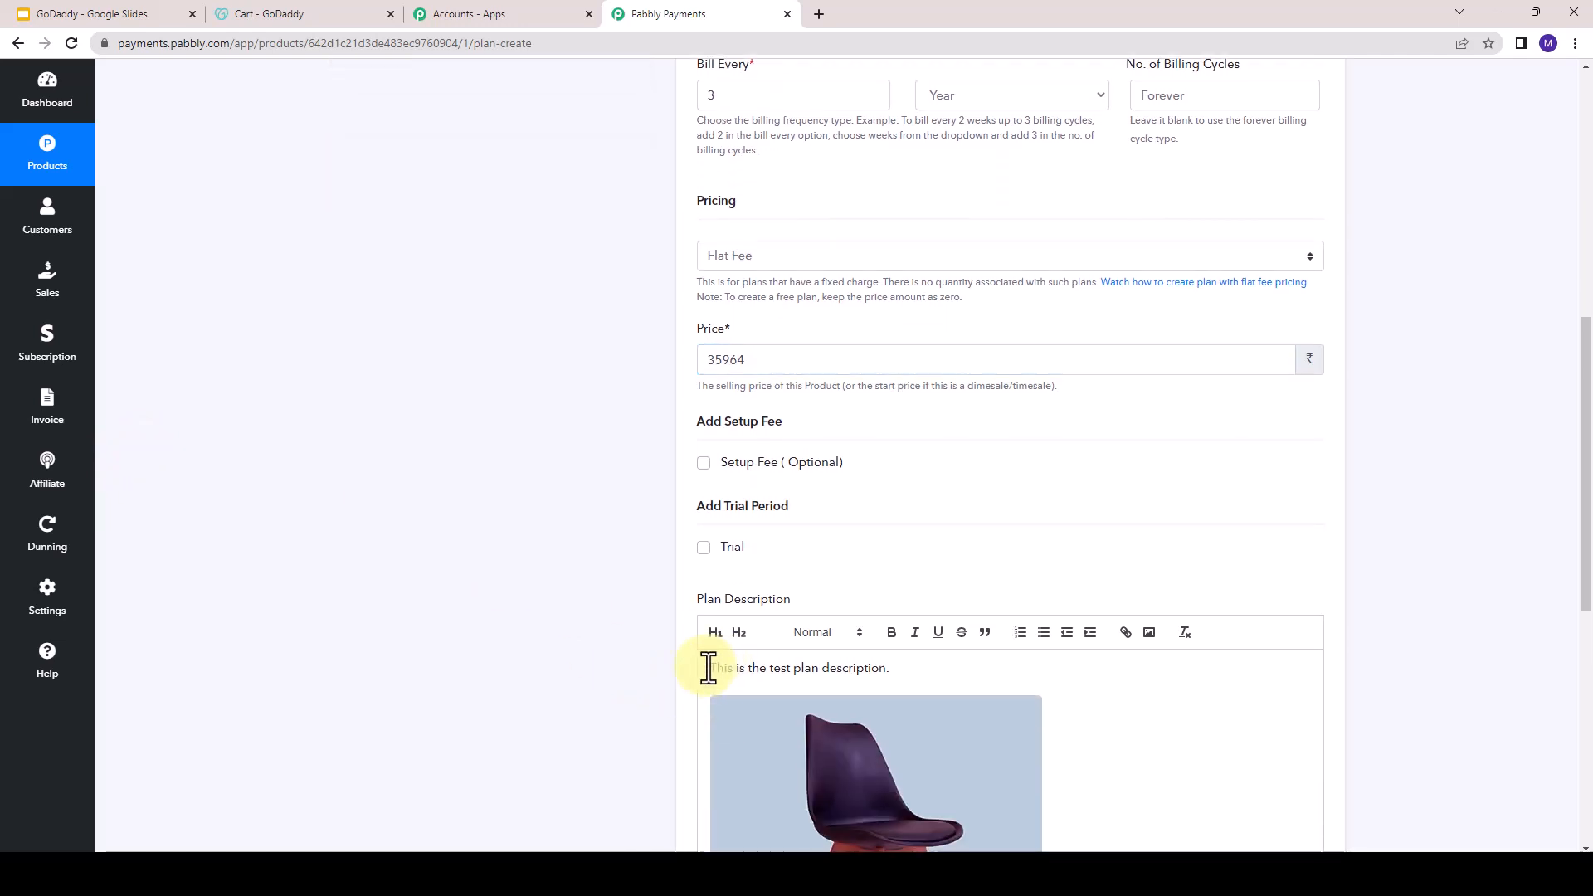
scroll(707, 668, down, 1)
scroll(708, 665, down, 2)
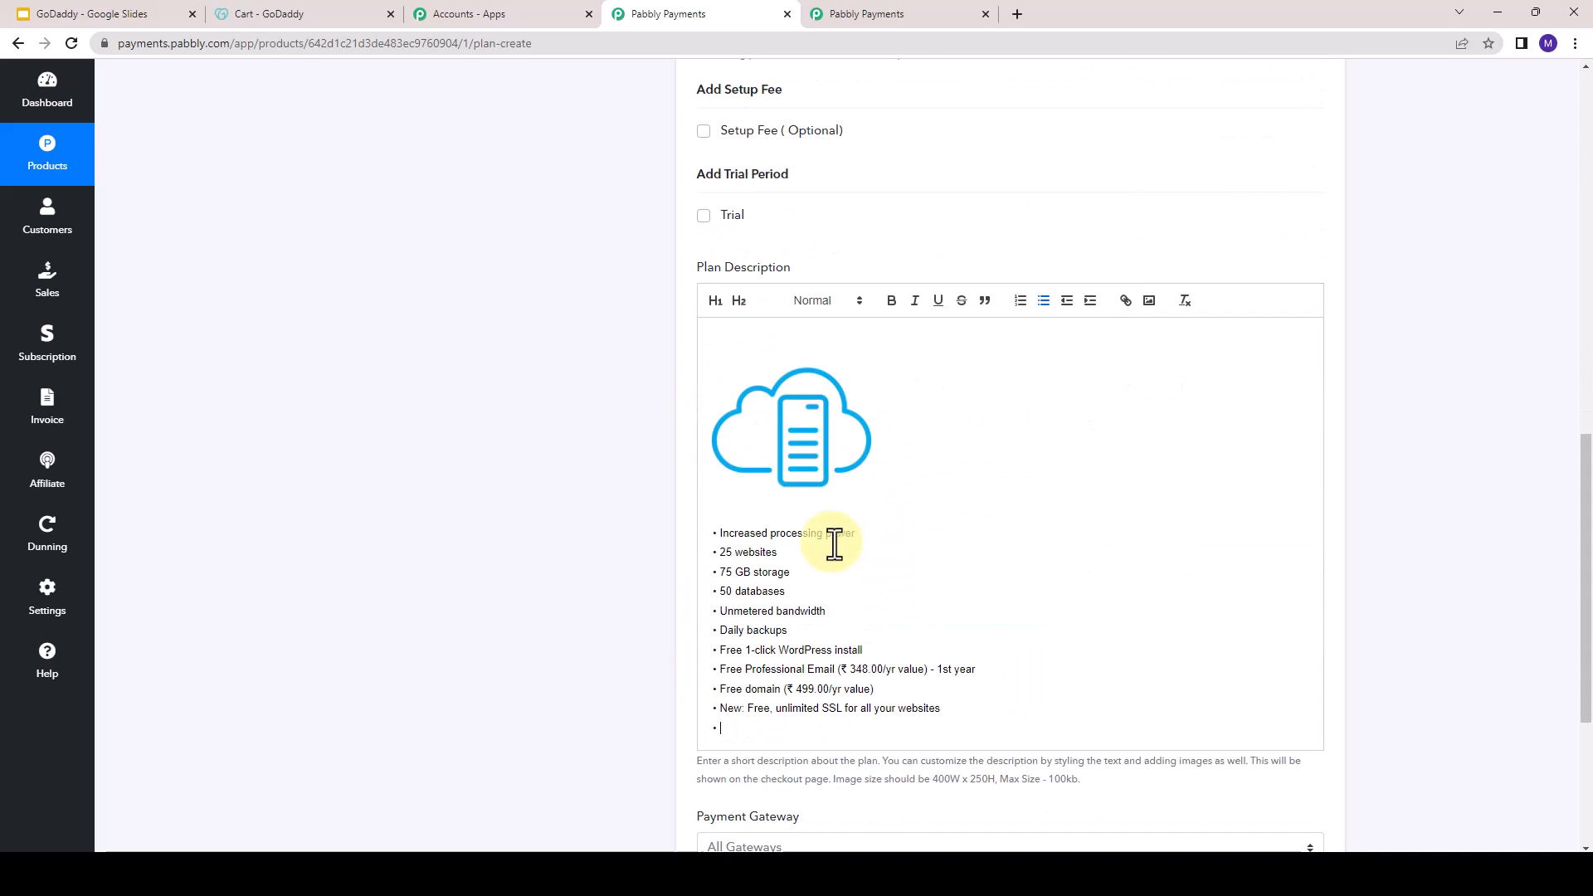
scroll(834, 543, down, 1)
scroll(834, 543, down, 2)
- Review the plan's Payment Gateway setting, keeping All Gateways selected
drag(702, 569, 805, 575)
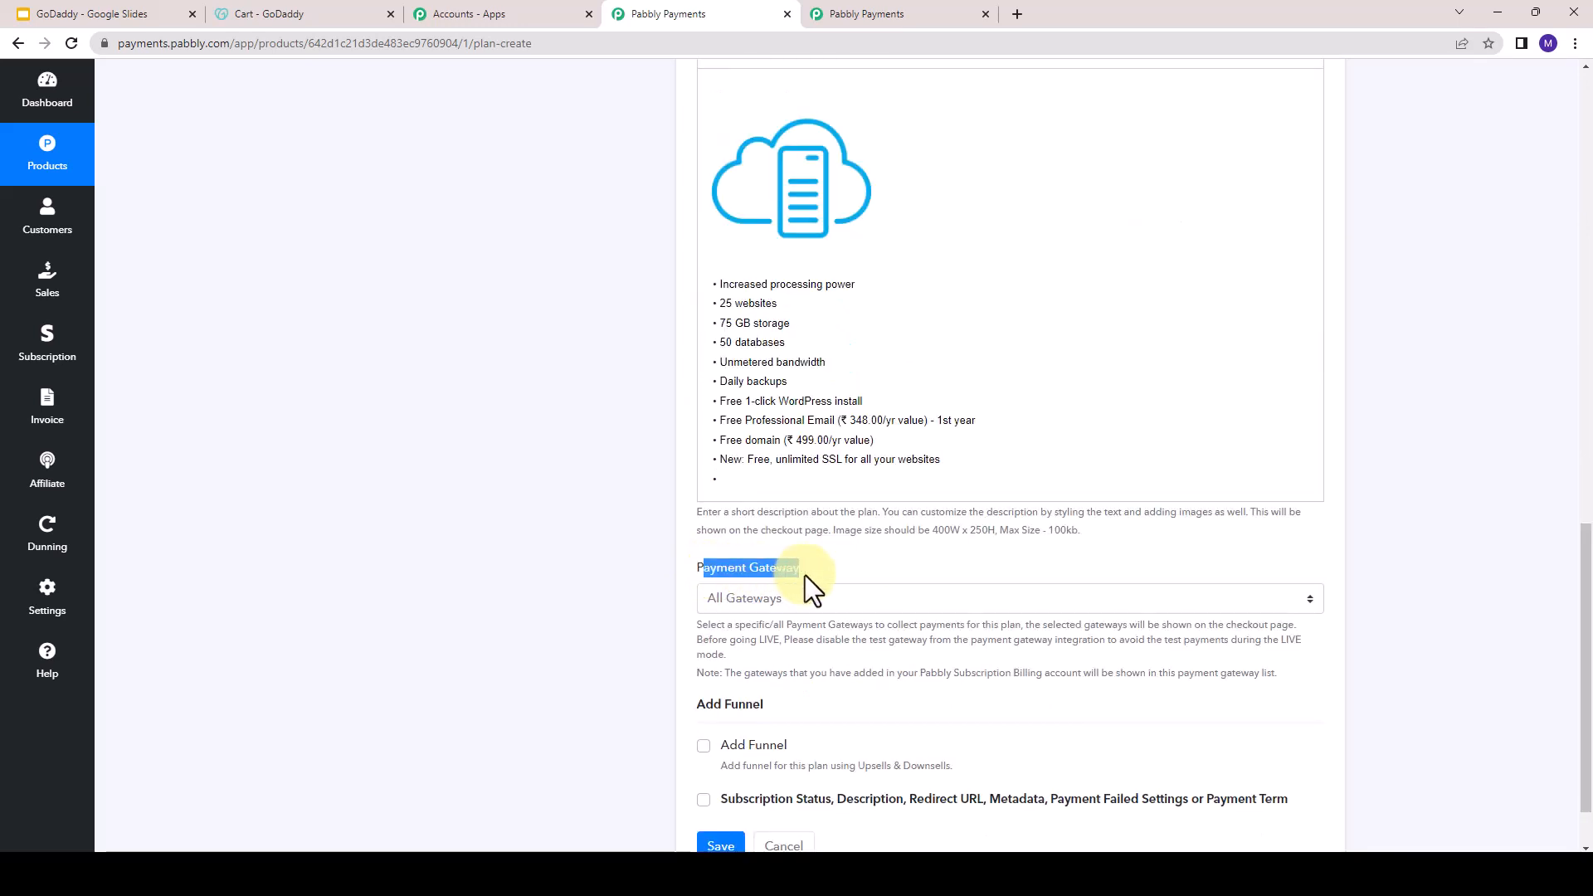
click(796, 595)
click(704, 569)
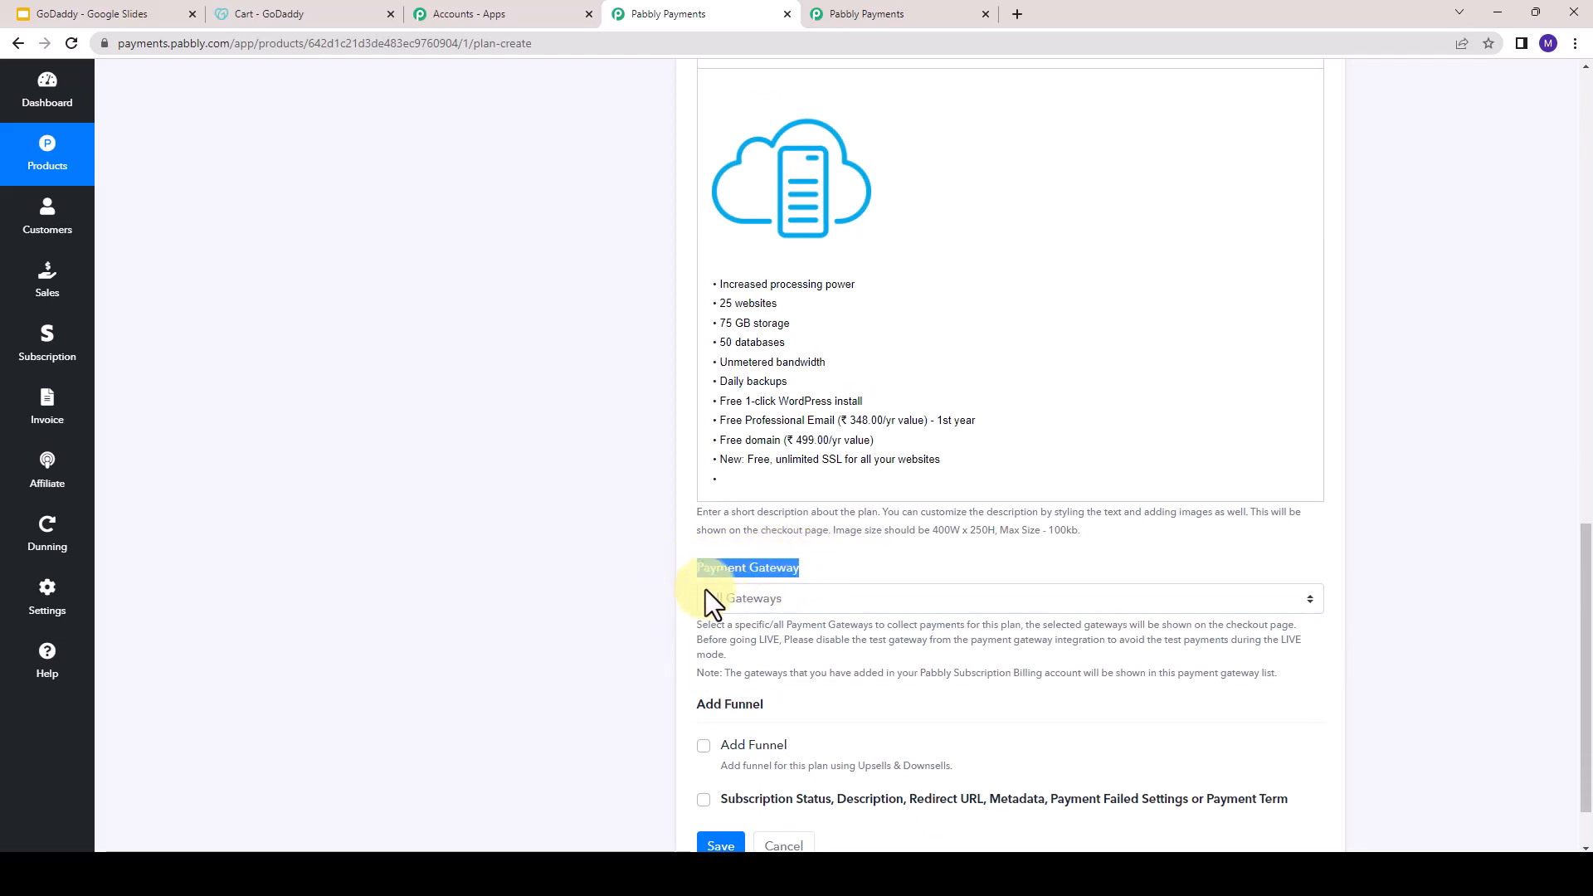
- Open the account settings in a separate browser tab and go to Payment Gateway Integration
right_click(41, 614)
click(77, 634)
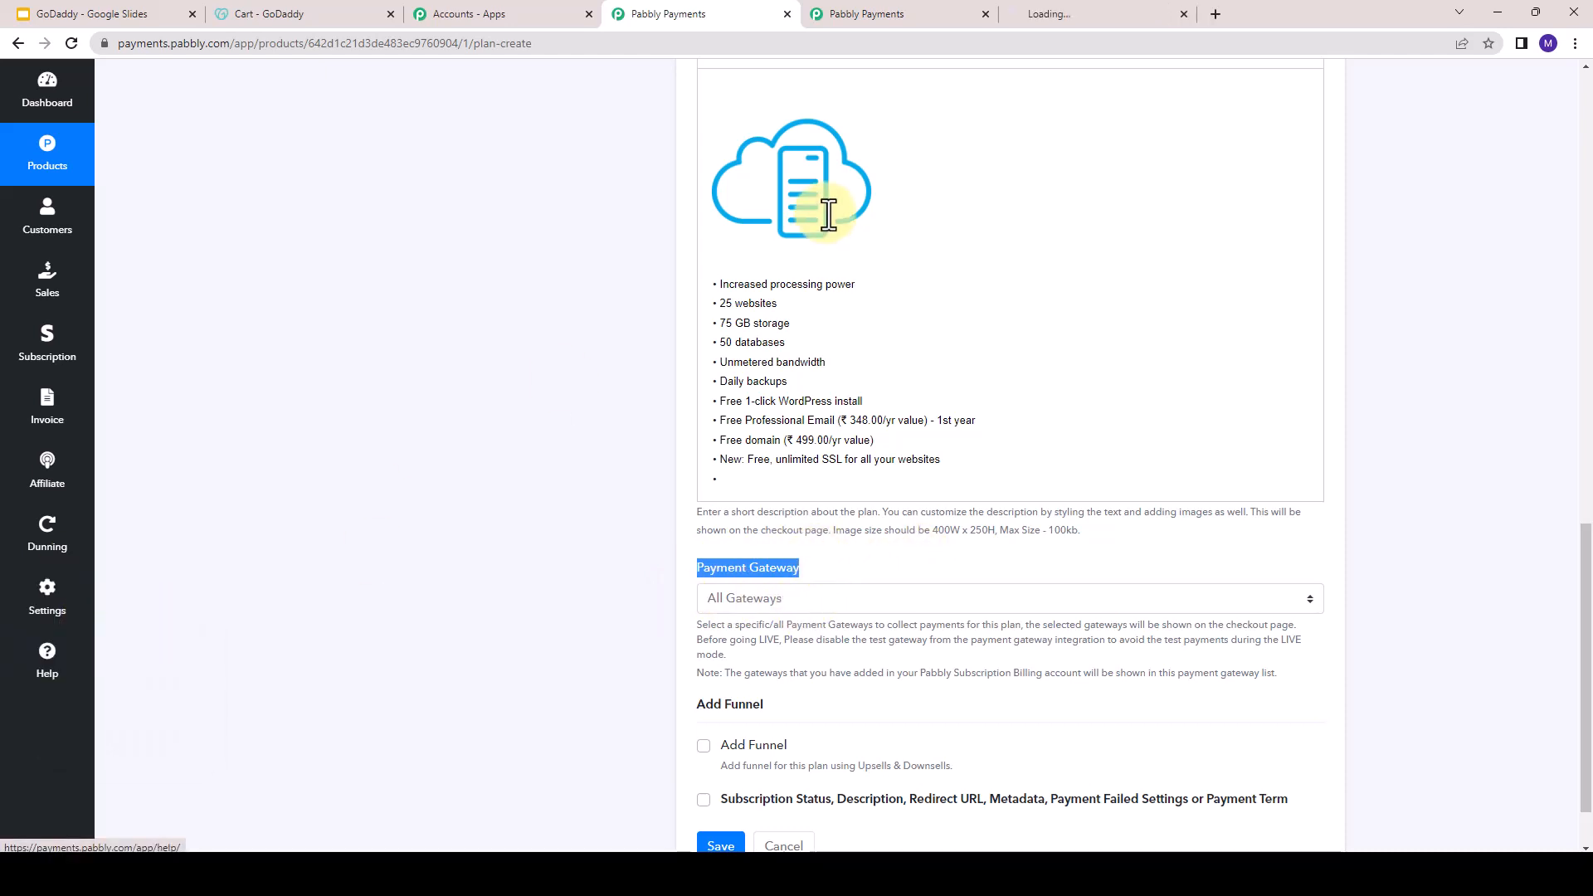
click(985, 14)
click(946, 16)
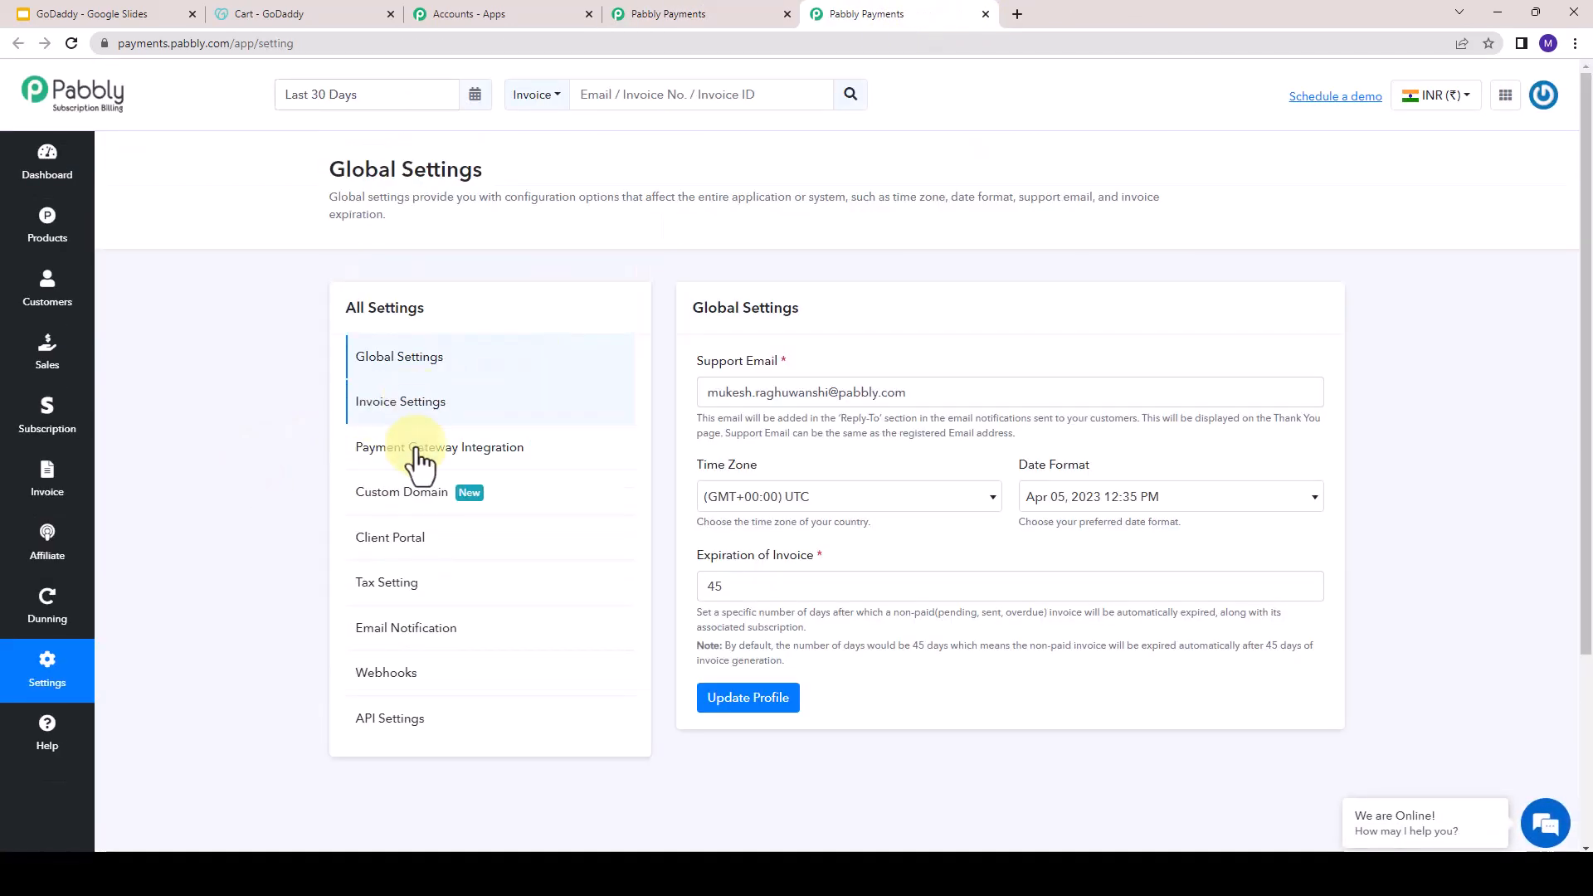
click(470, 455)
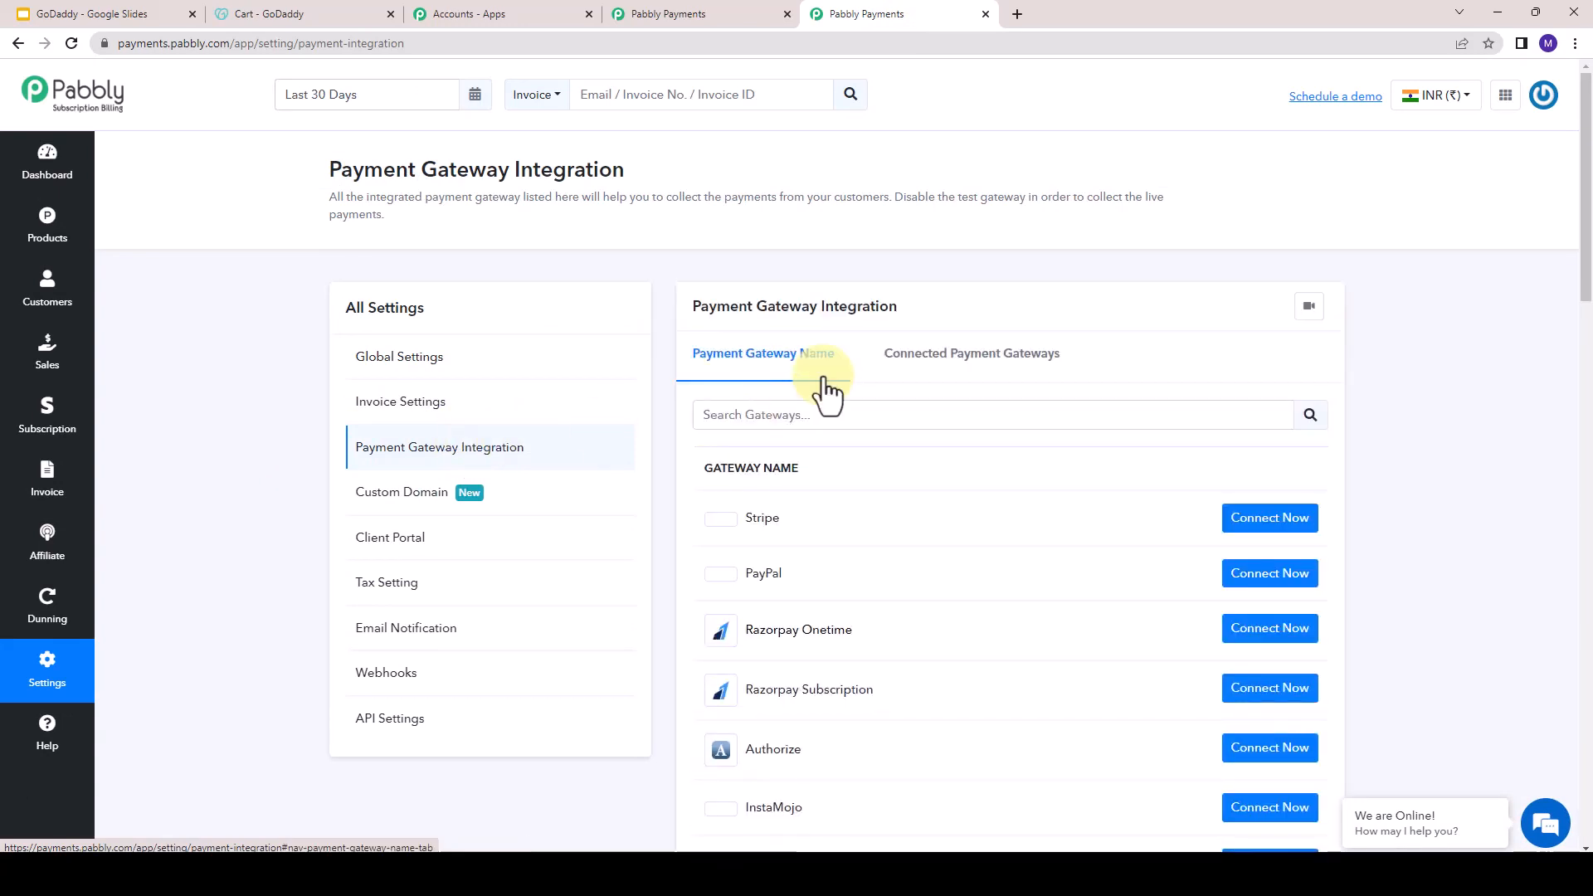
- Look through the list of payment gateways available for integration
scroll(664, 465, down, 1)
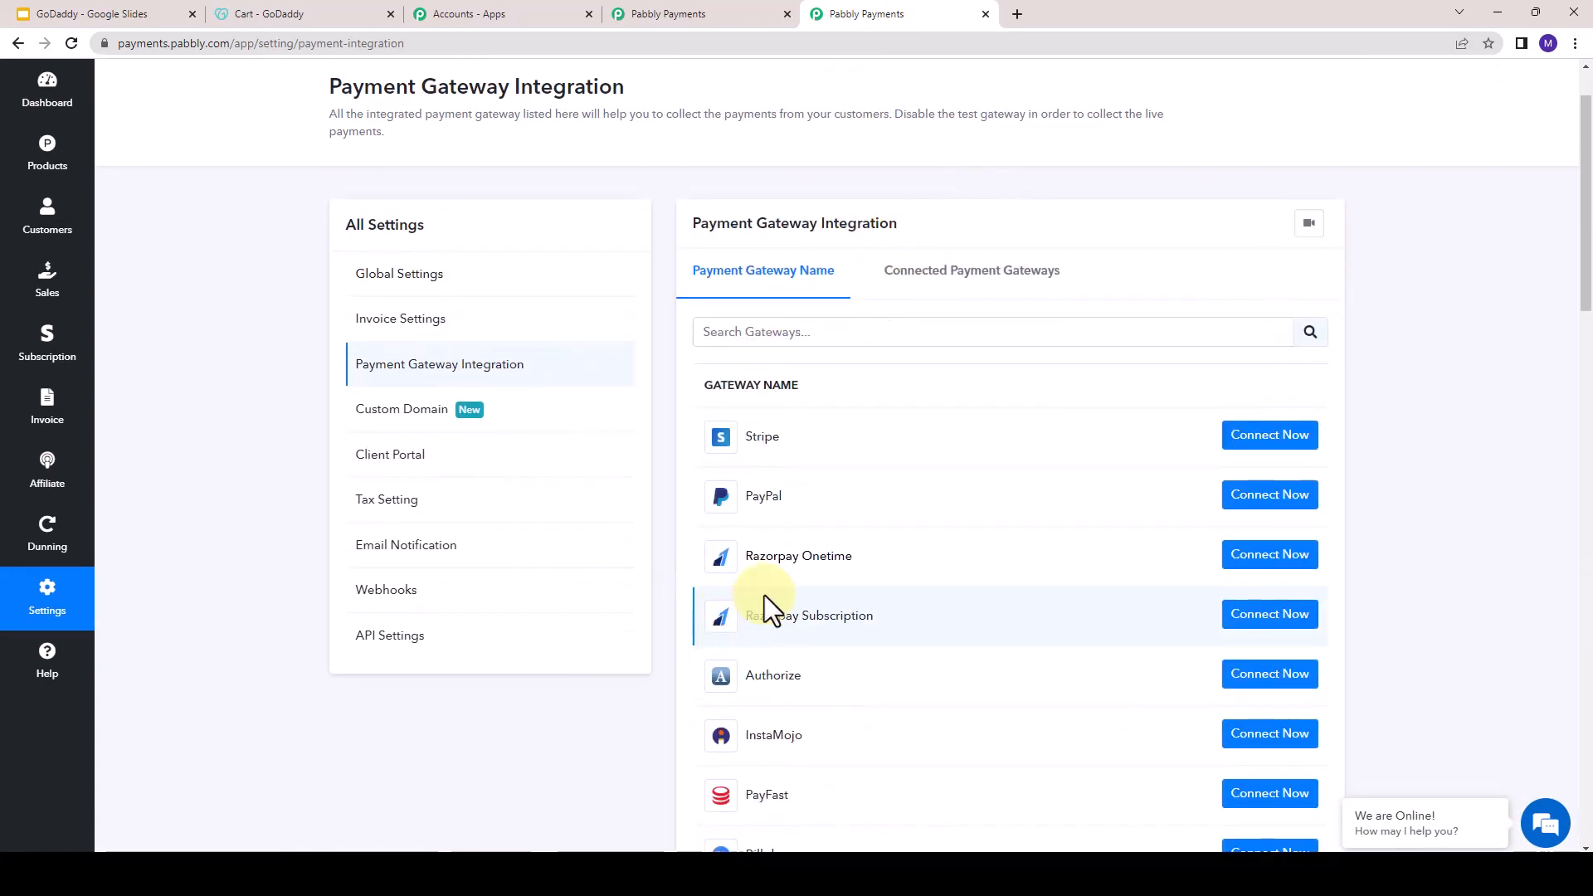
scroll(864, 256, down, 1)
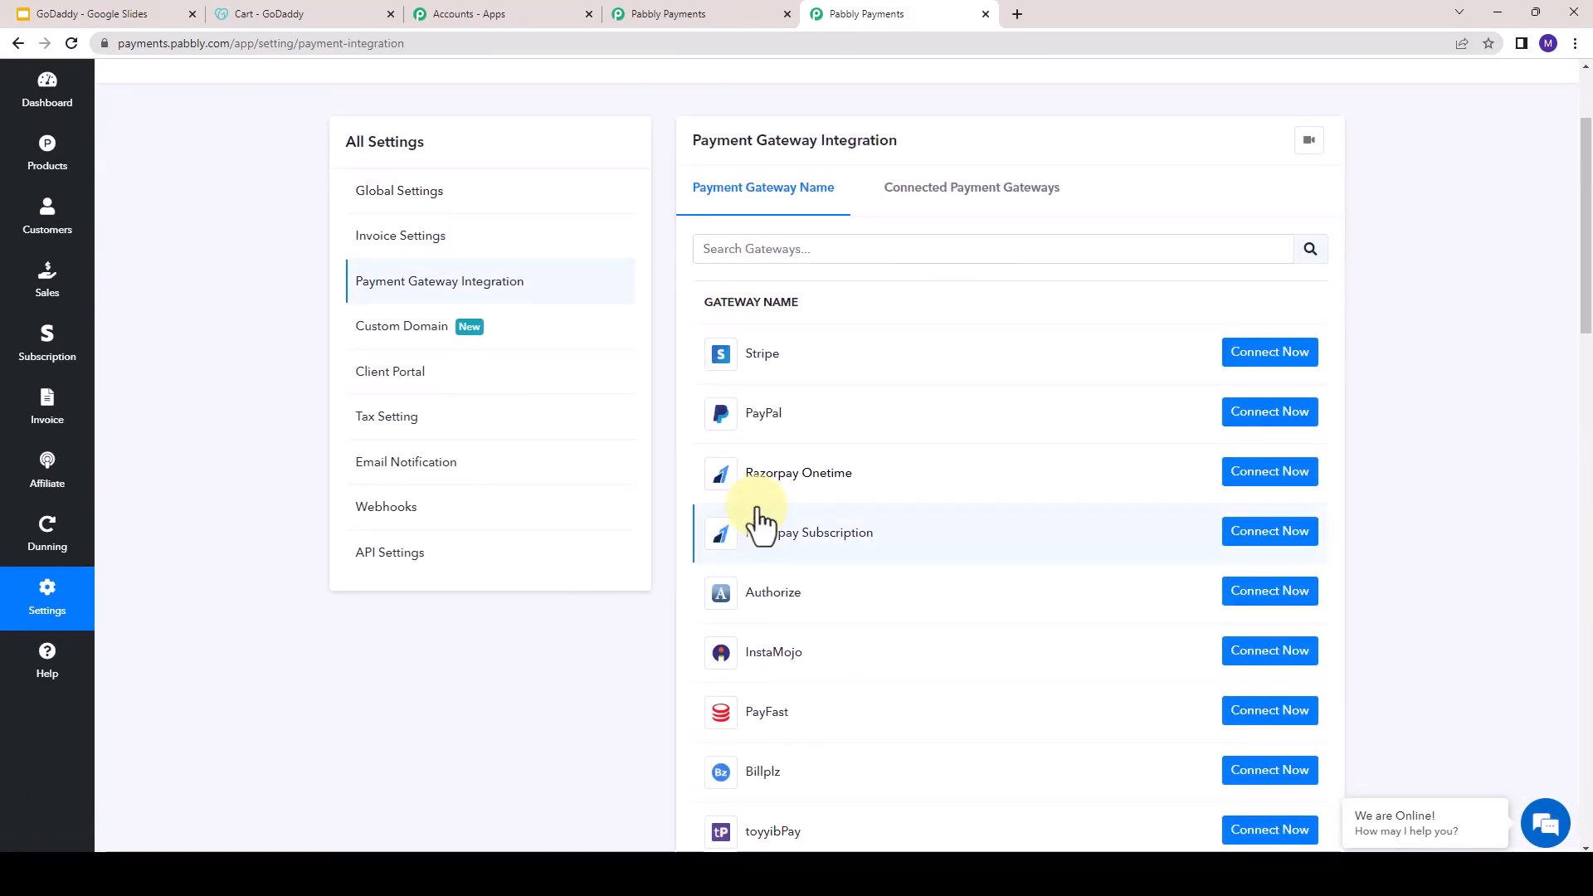
scroll(762, 336, down, 1)
scroll(762, 336, down, 4)
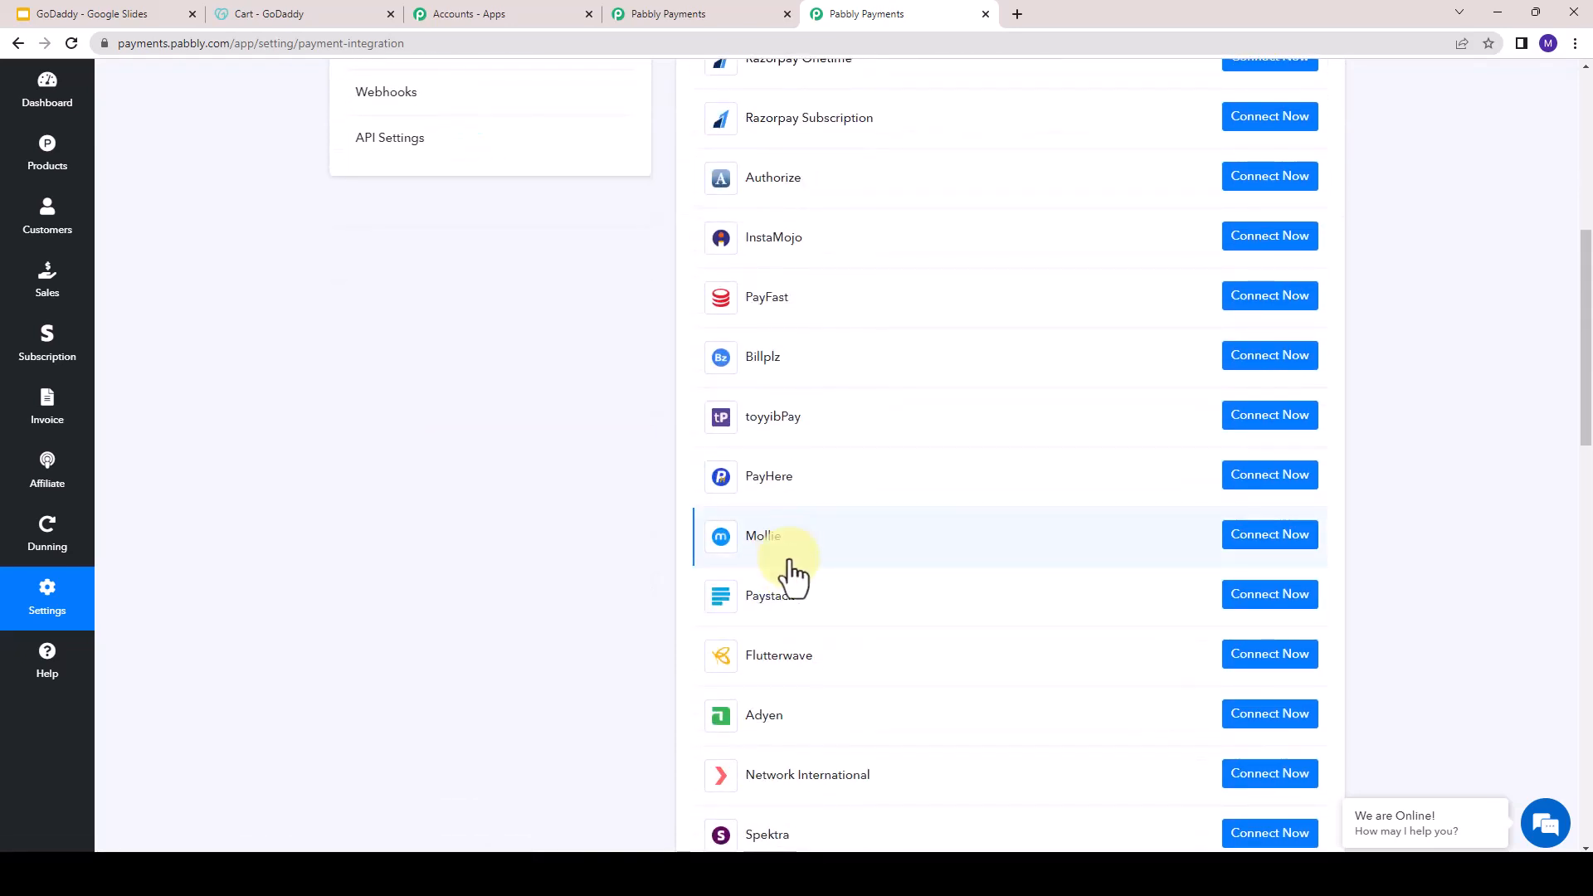
scroll(793, 581, up, 1)
scroll(792, 581, up, 1)
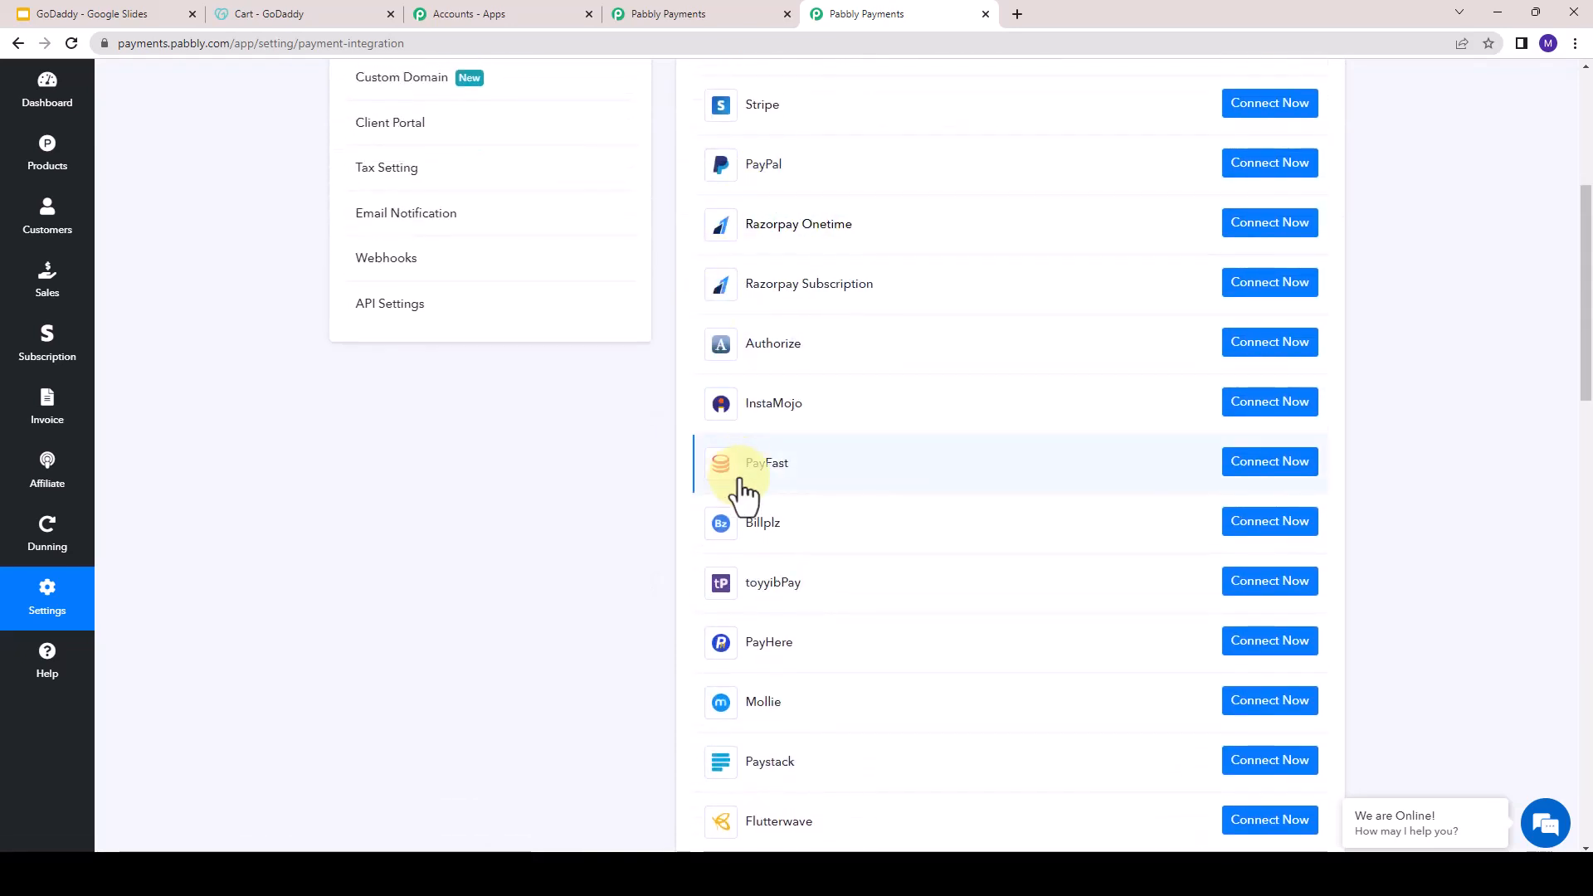
scroll(772, 573, down, 1)
scroll(747, 676, down, 3)
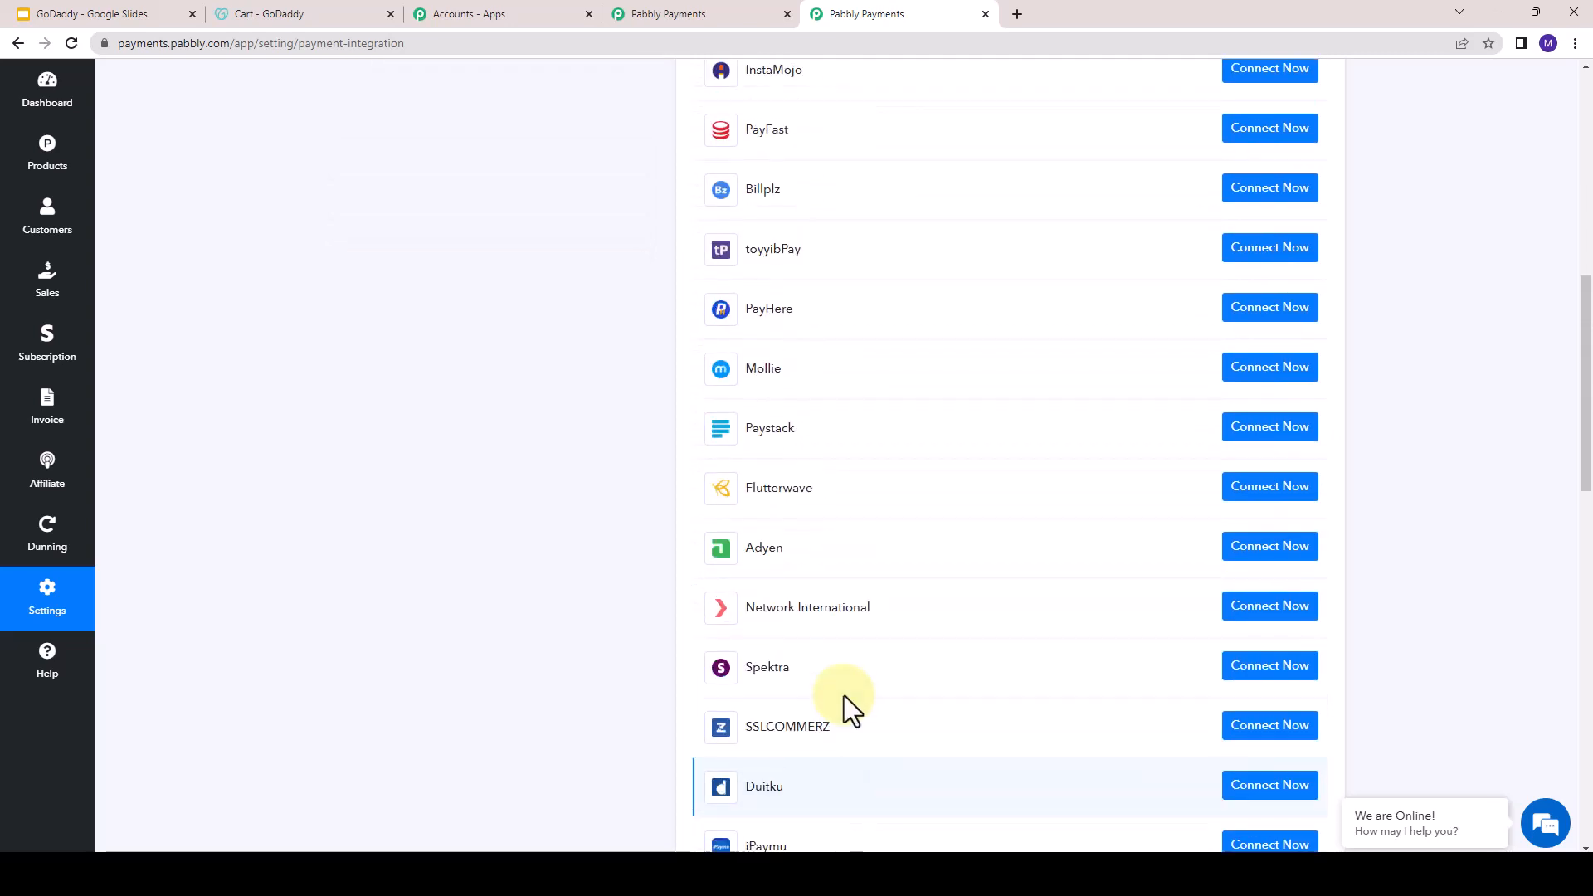
scroll(847, 711, up, 5)
scroll(860, 701, up, 3)
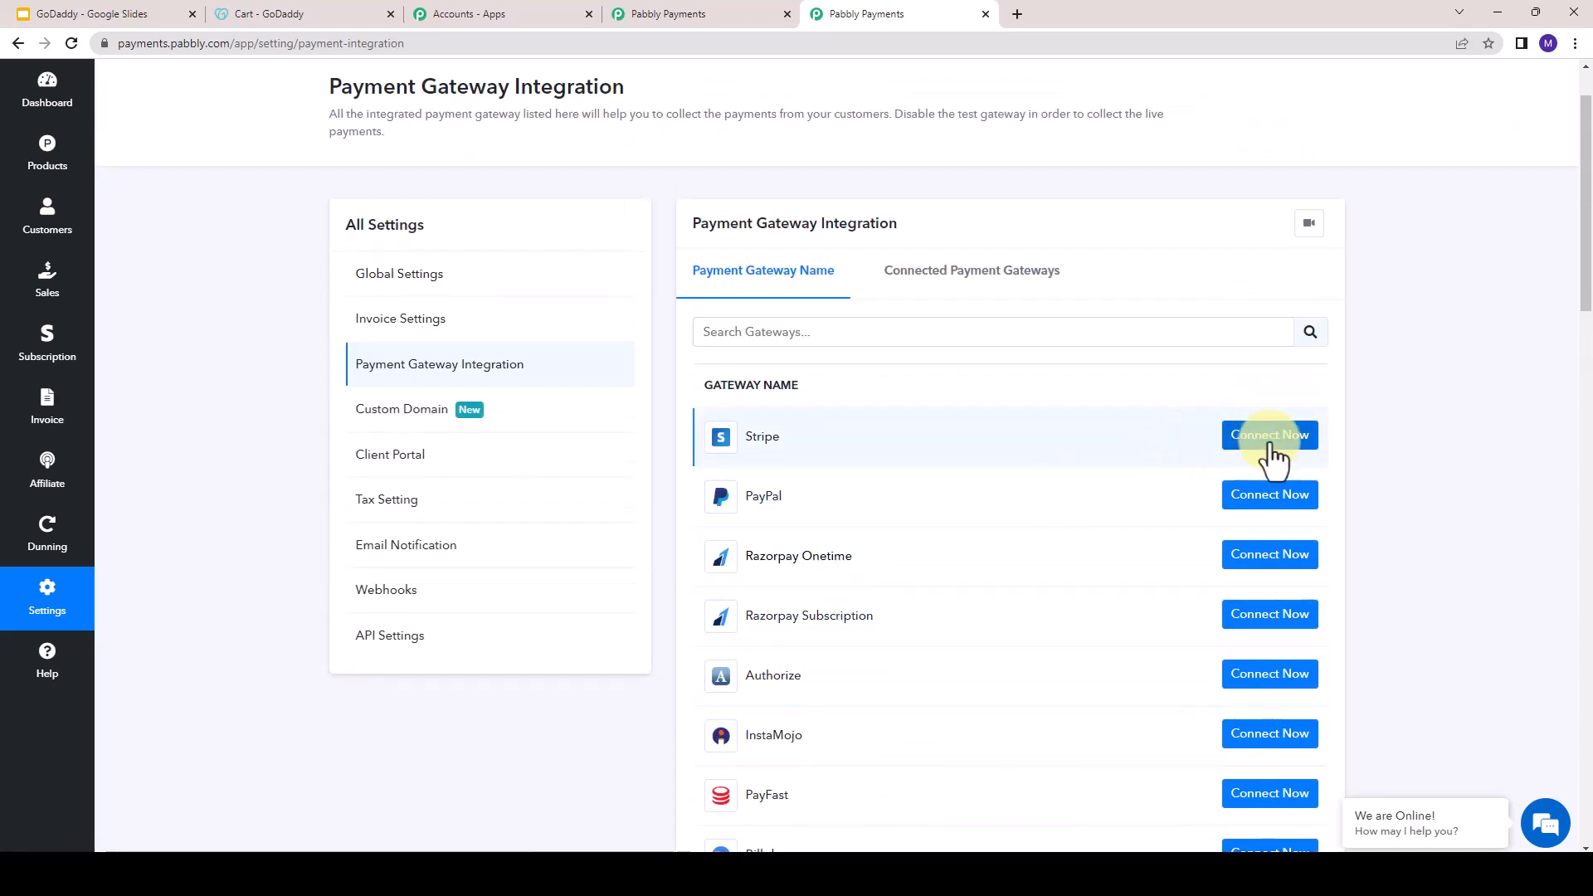
- Open the Stripe connection form to inspect its publishable and secret key fields, and cancel without submitting
click(1274, 446)
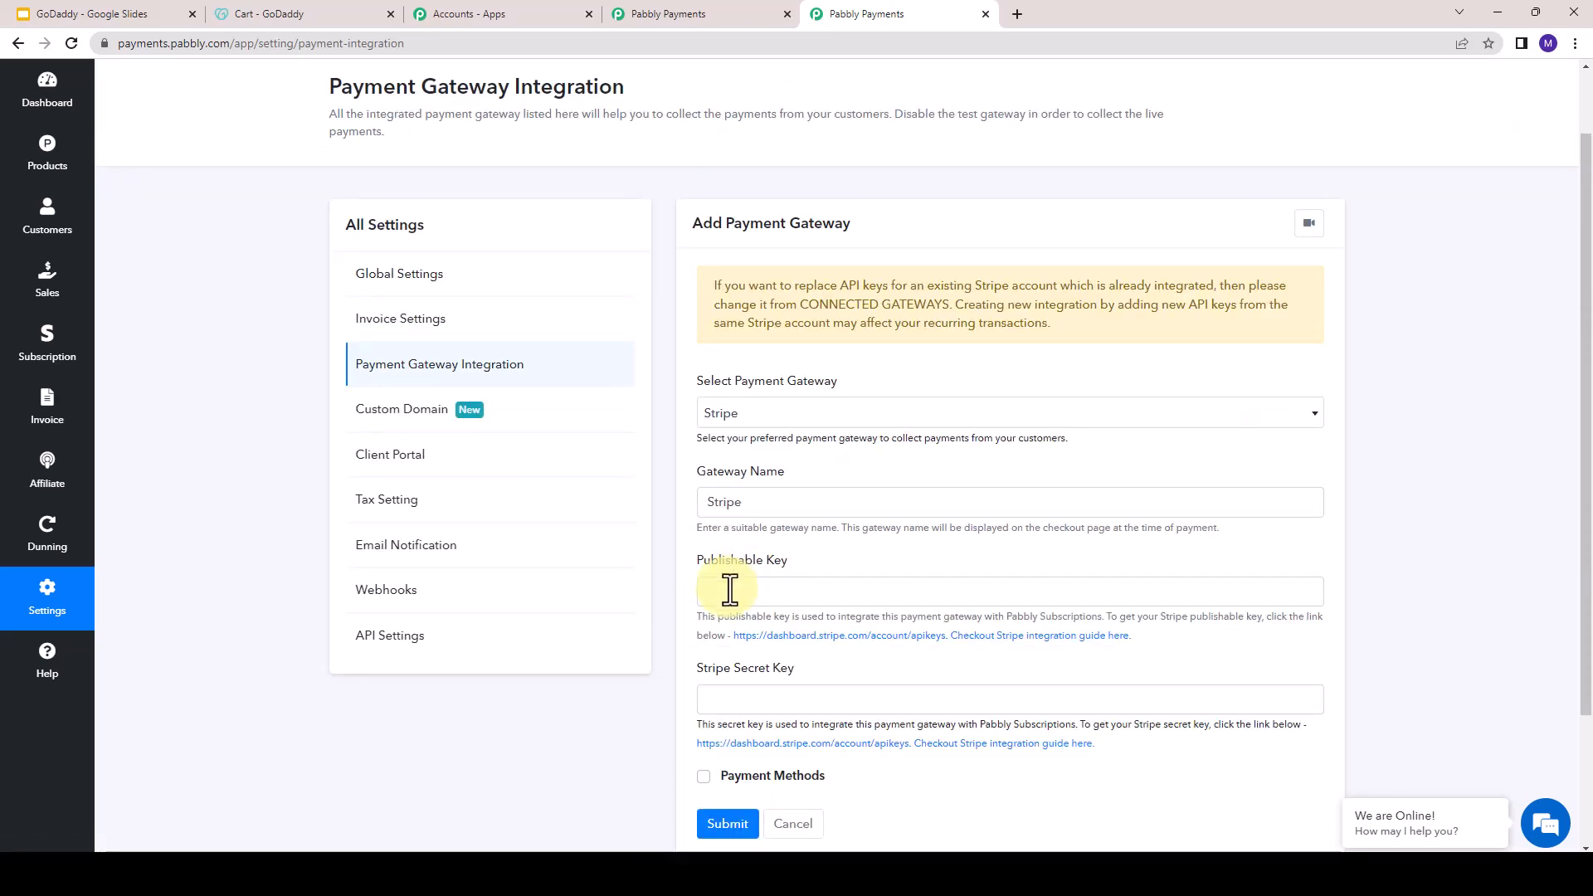
click(722, 589)
click(728, 699)
scroll(772, 705, down, 1)
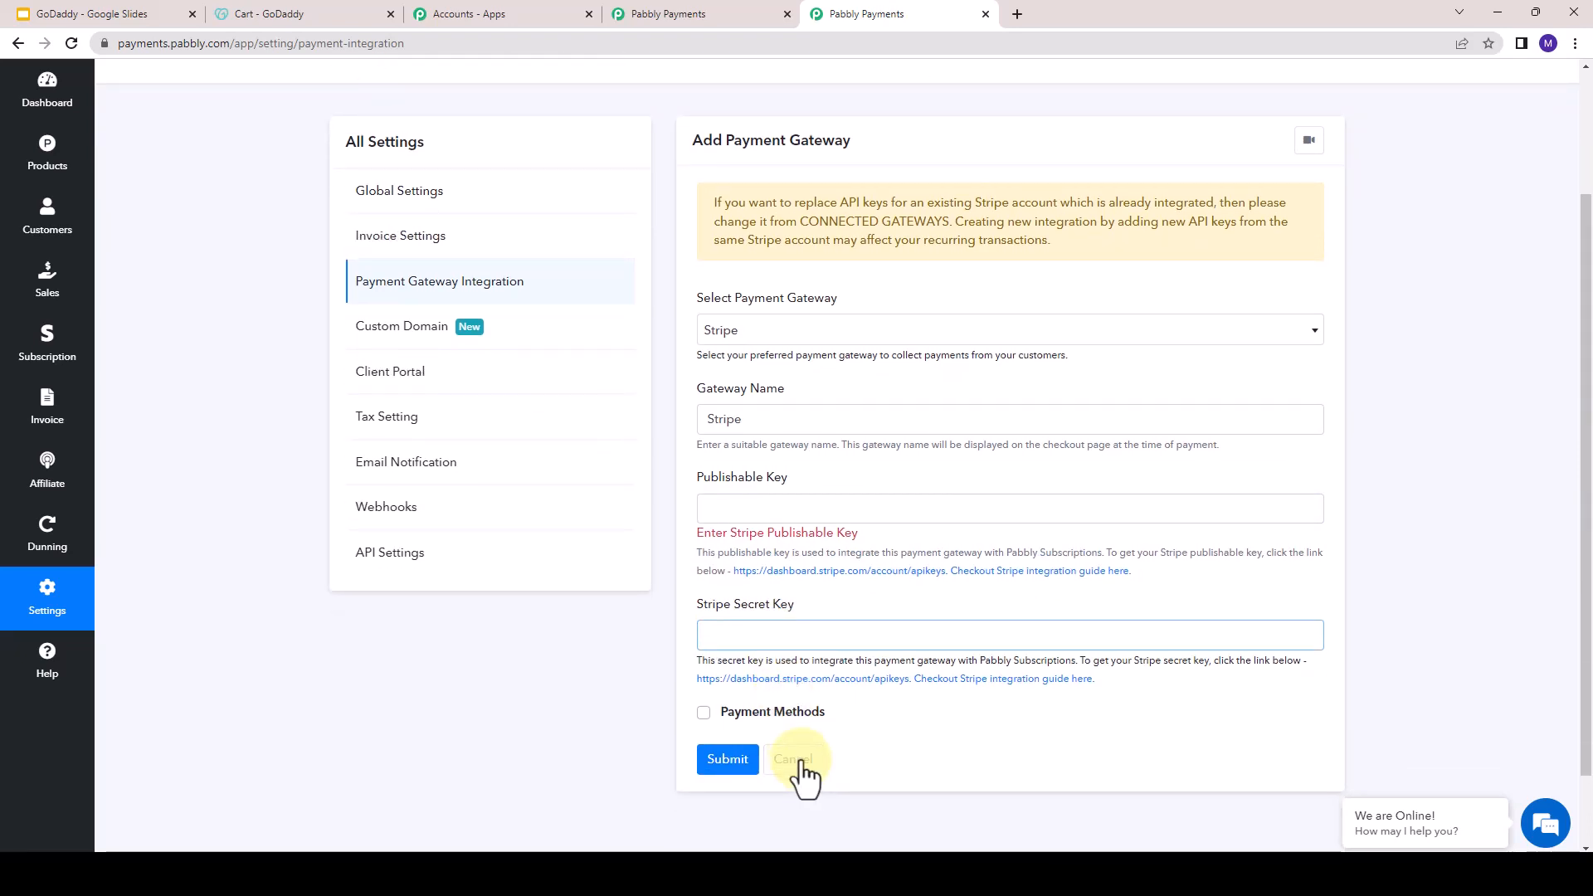
click(802, 760)
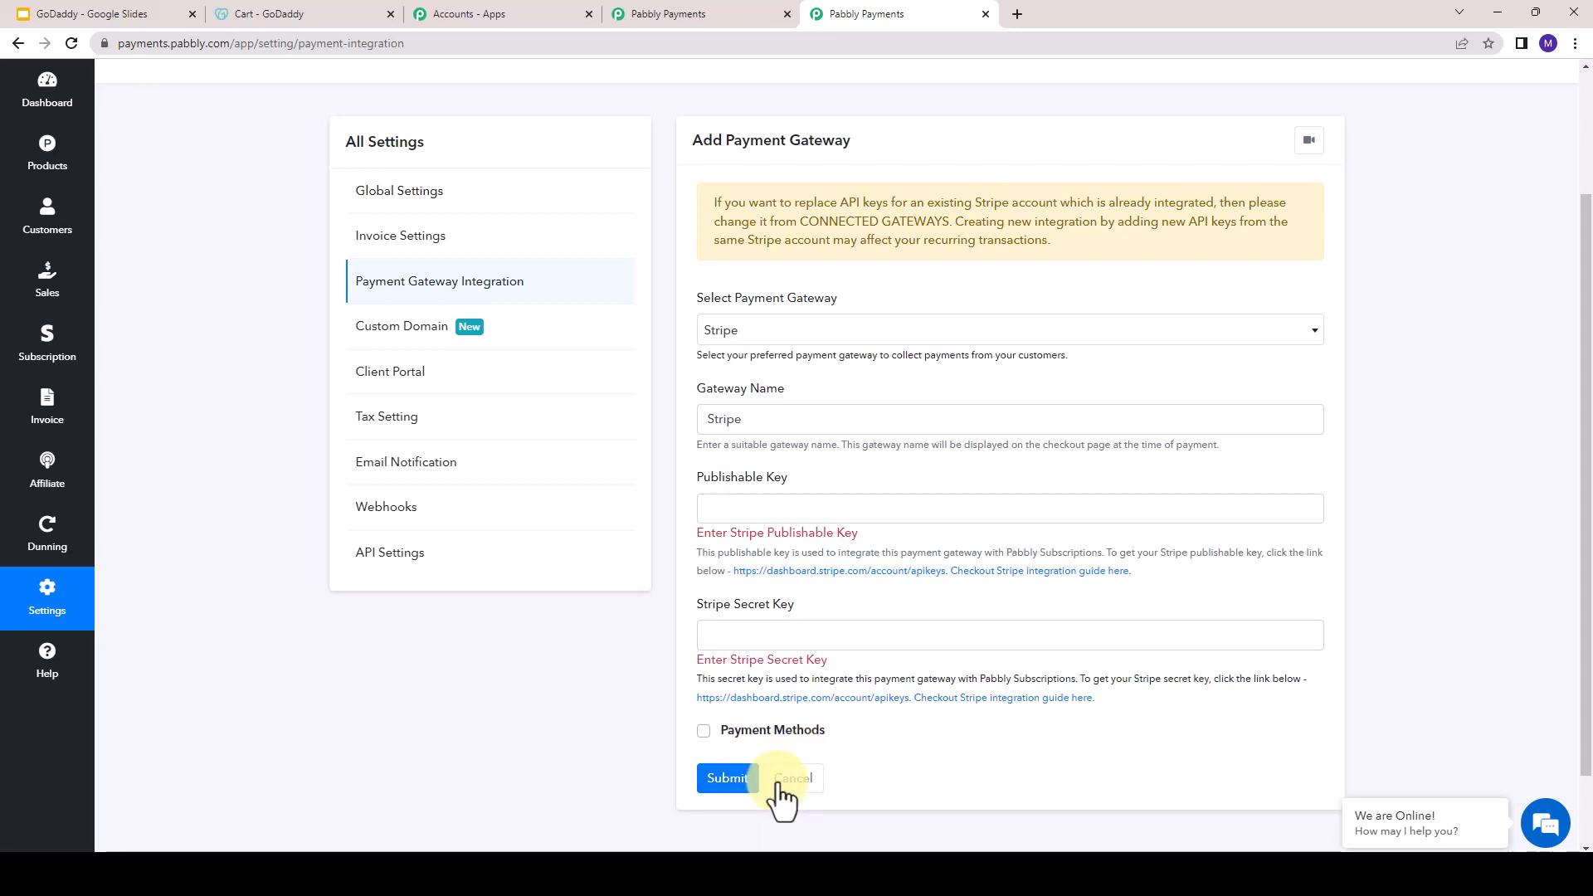
click(780, 784)
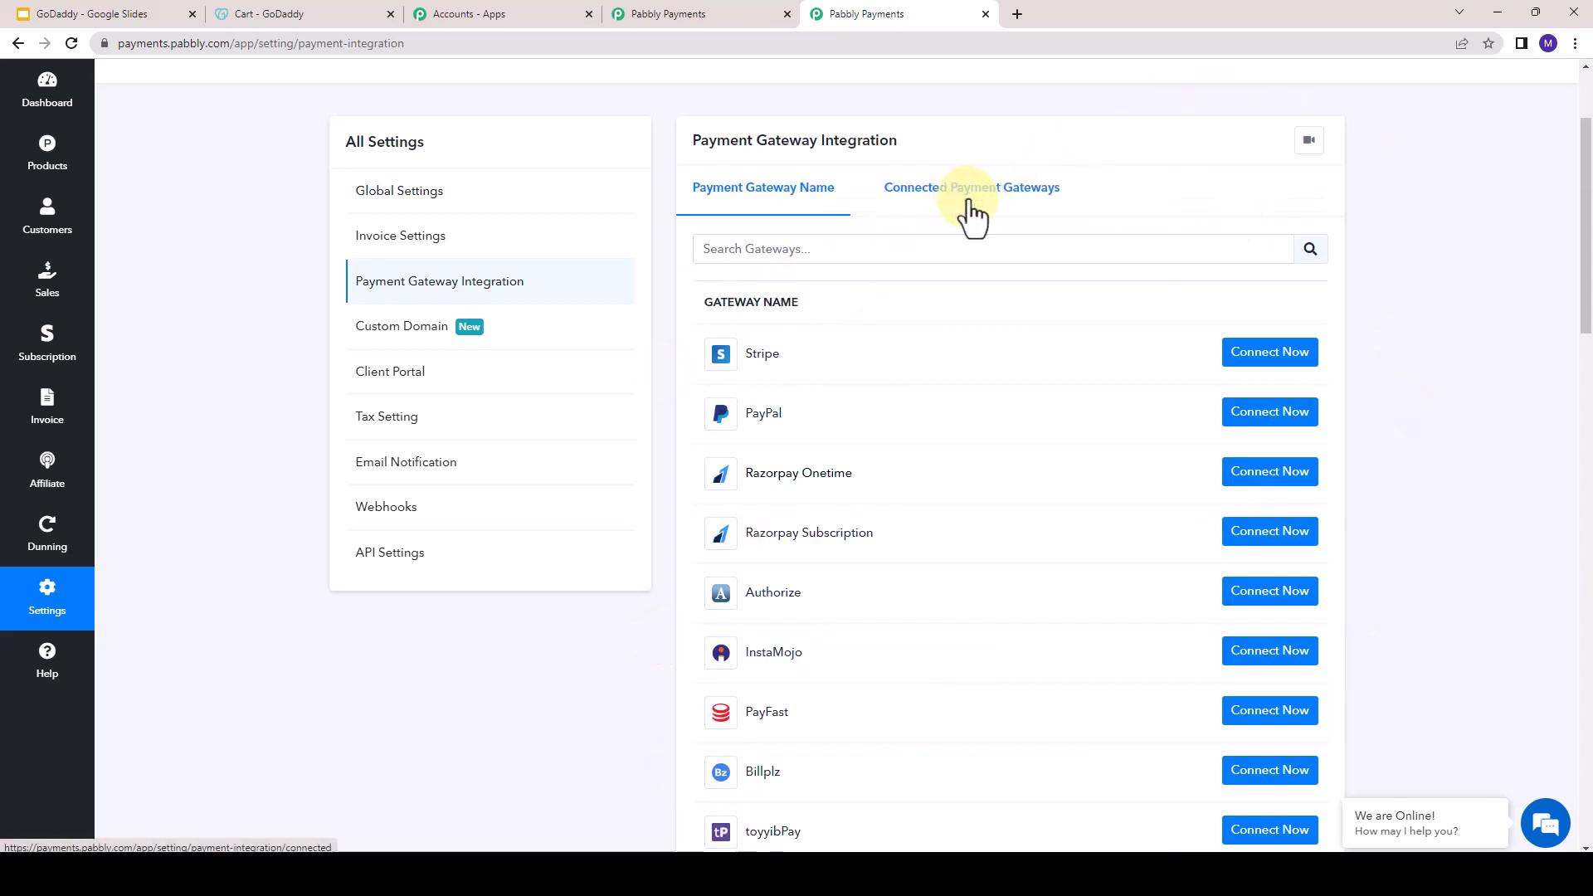
- View the connected payment gateways and return to the plan creation form
click(971, 199)
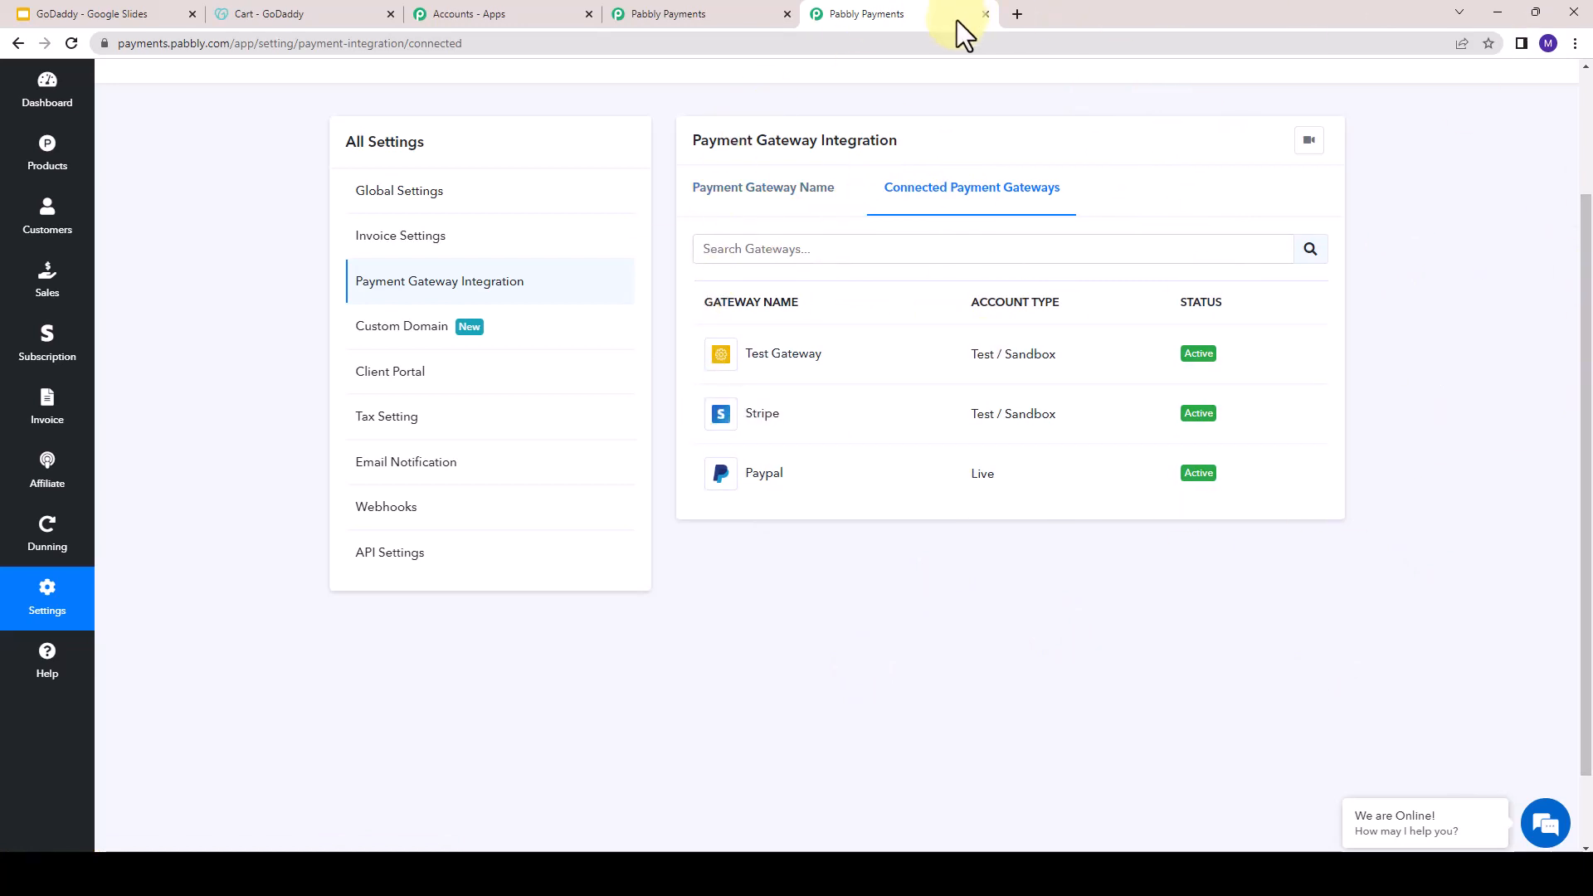
click(720, 12)
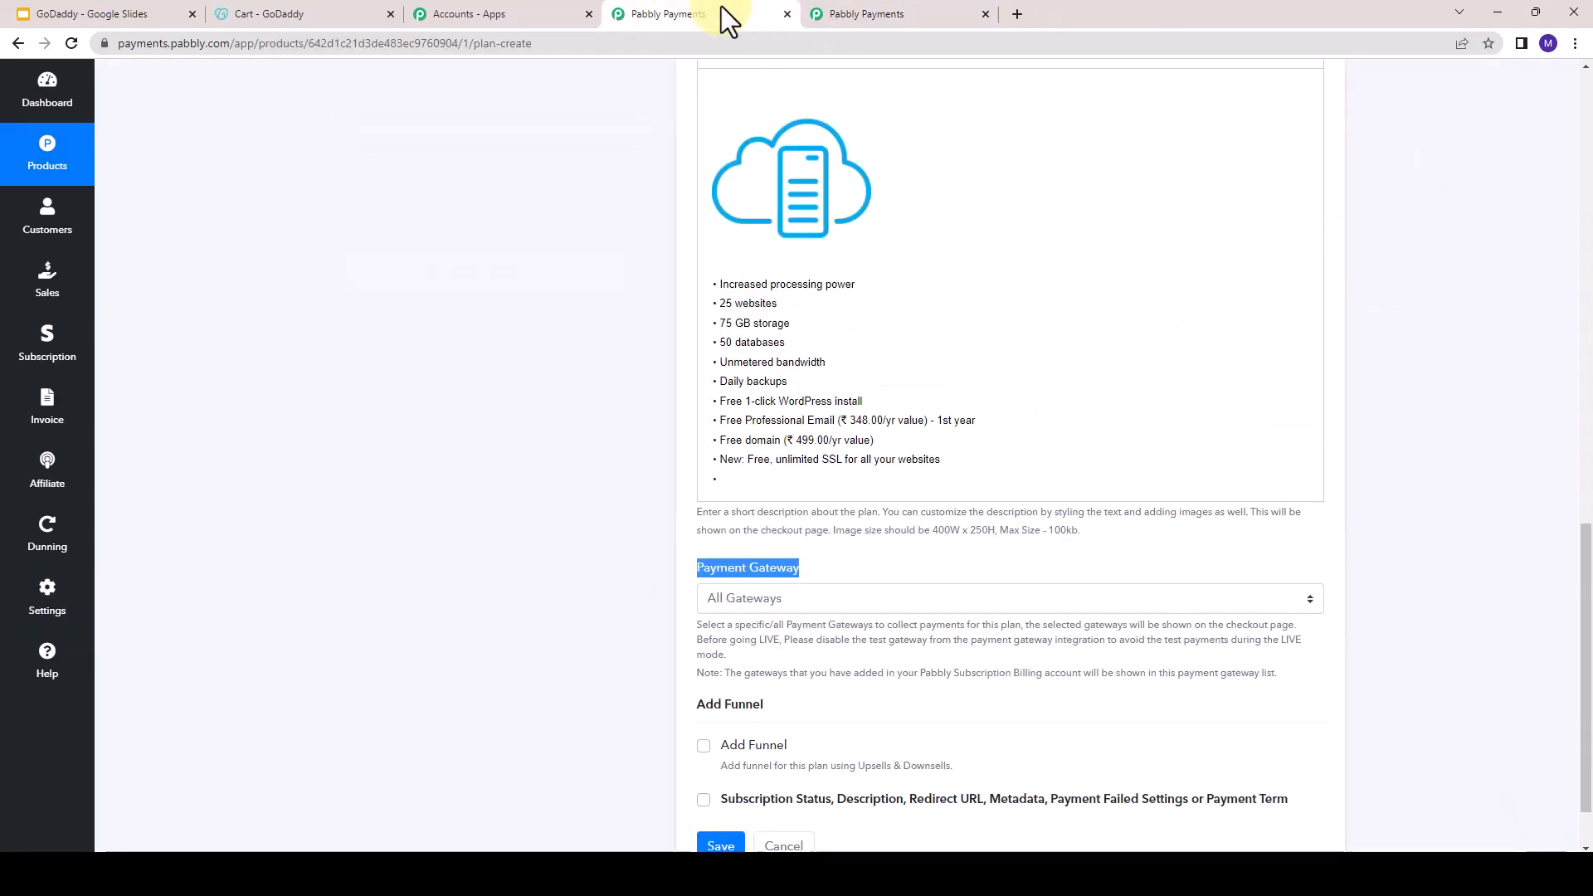
- Set the plan's payment gateway to Selected Gateway and open the list of gateways available for selection
click(842, 611)
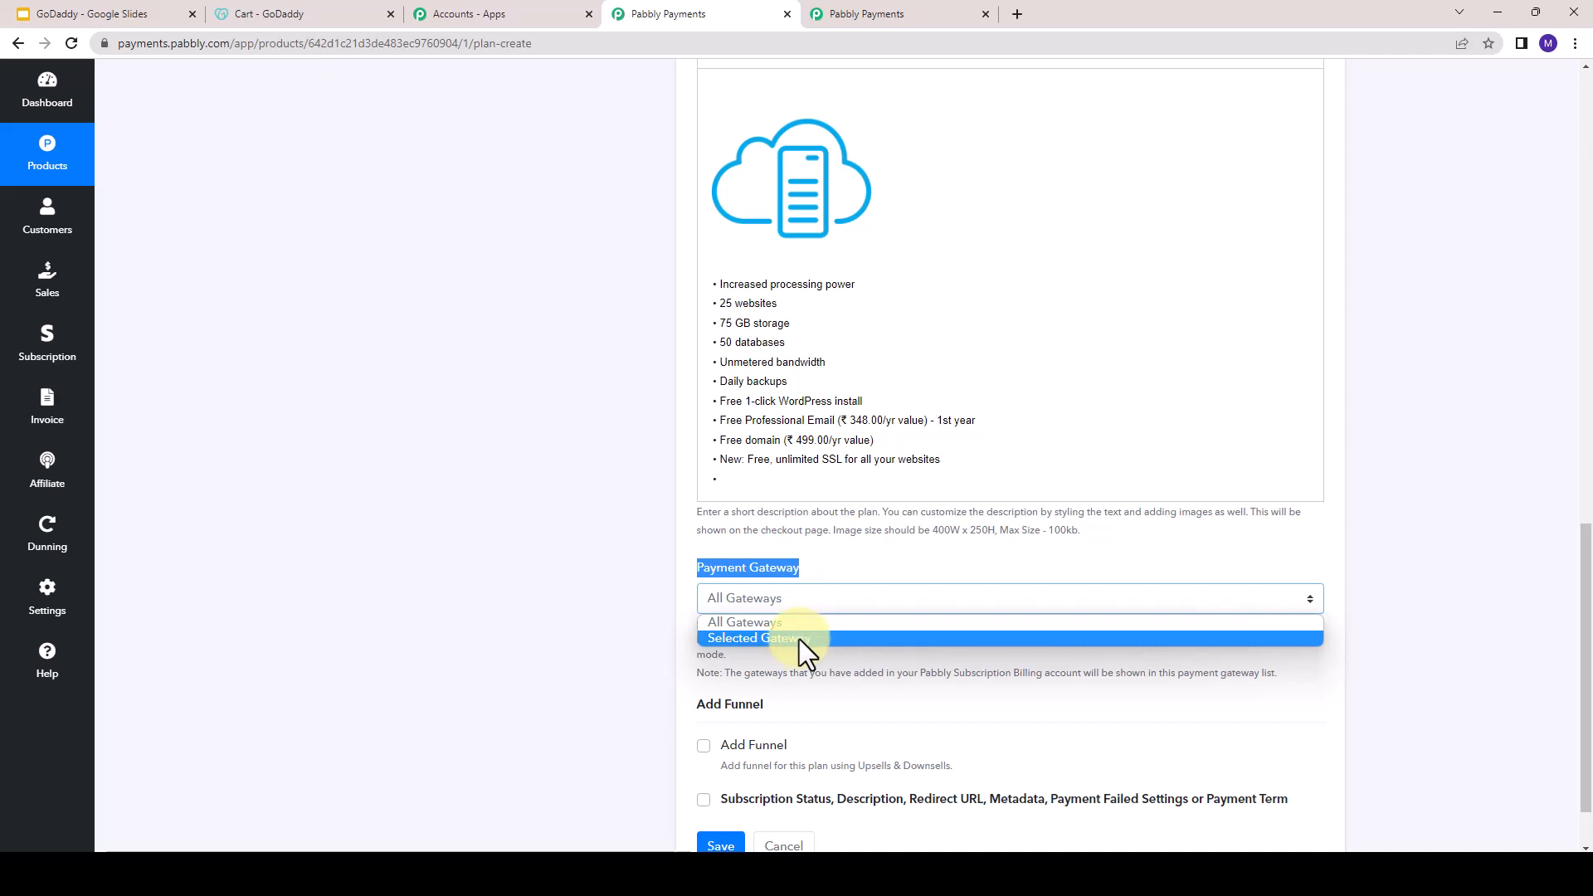
click(799, 638)
scroll(797, 643, down, 2)
click(791, 578)
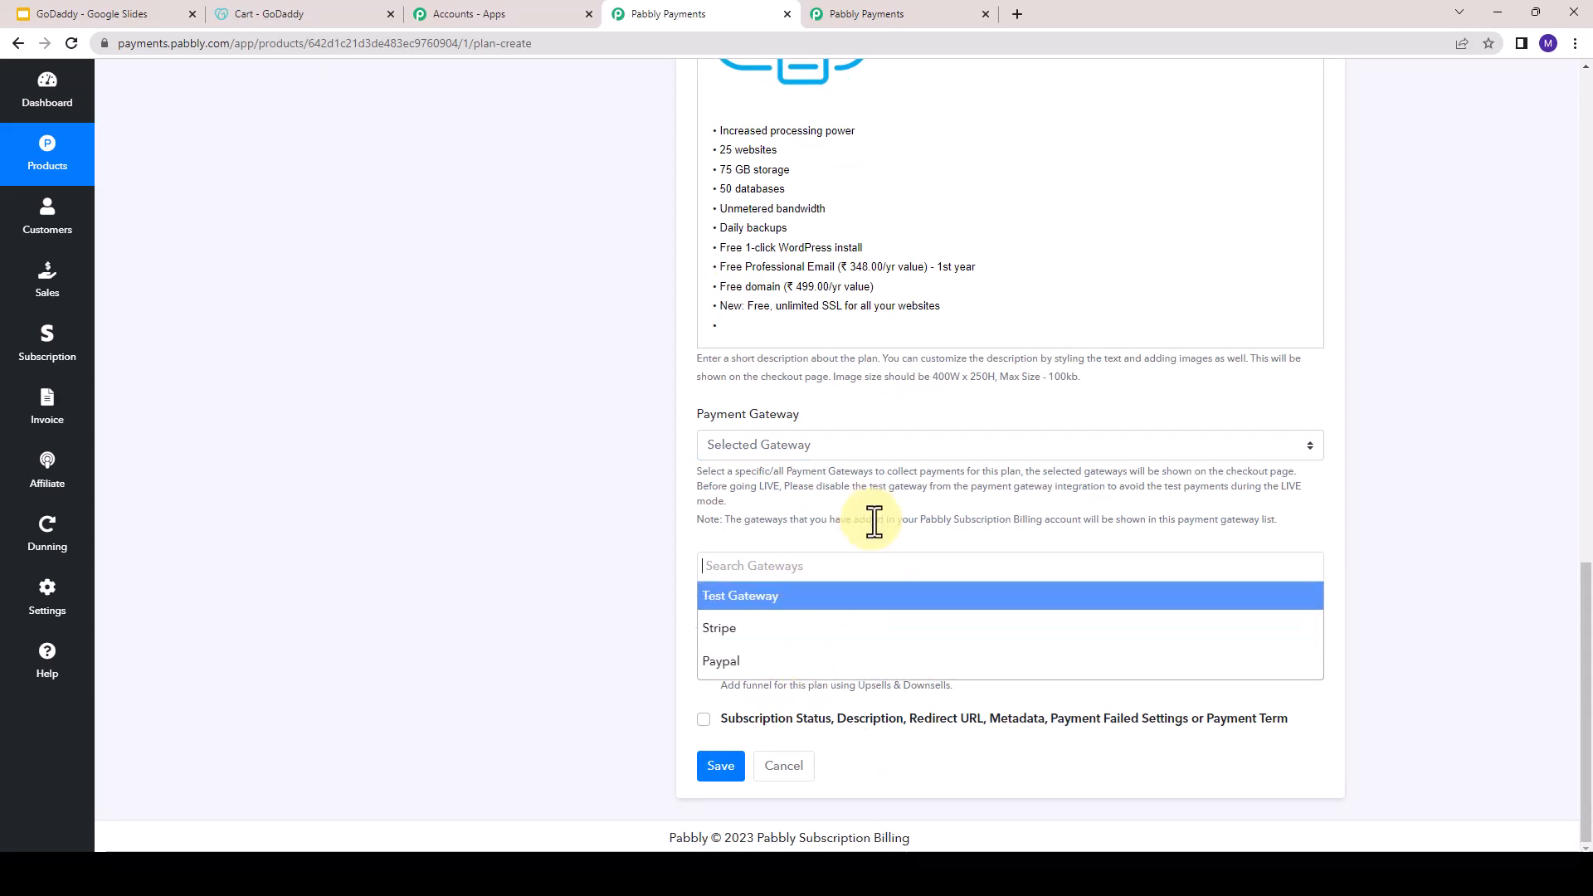
- Set the payment gateway to All Gateways and save the Ultimate Plan (36 Months)
click(828, 440)
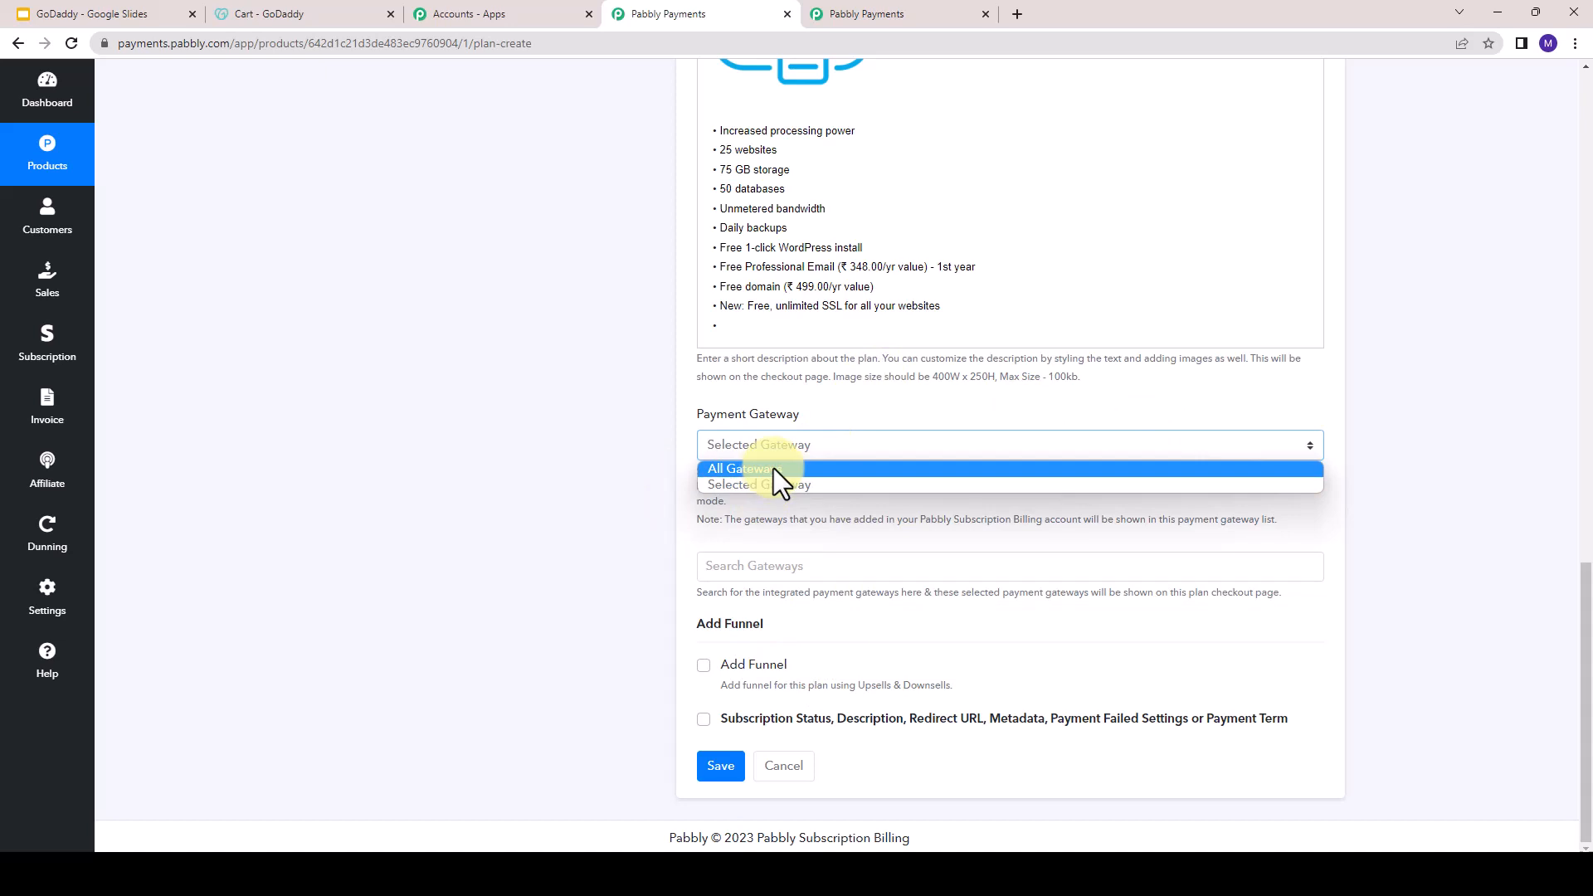
click(773, 468)
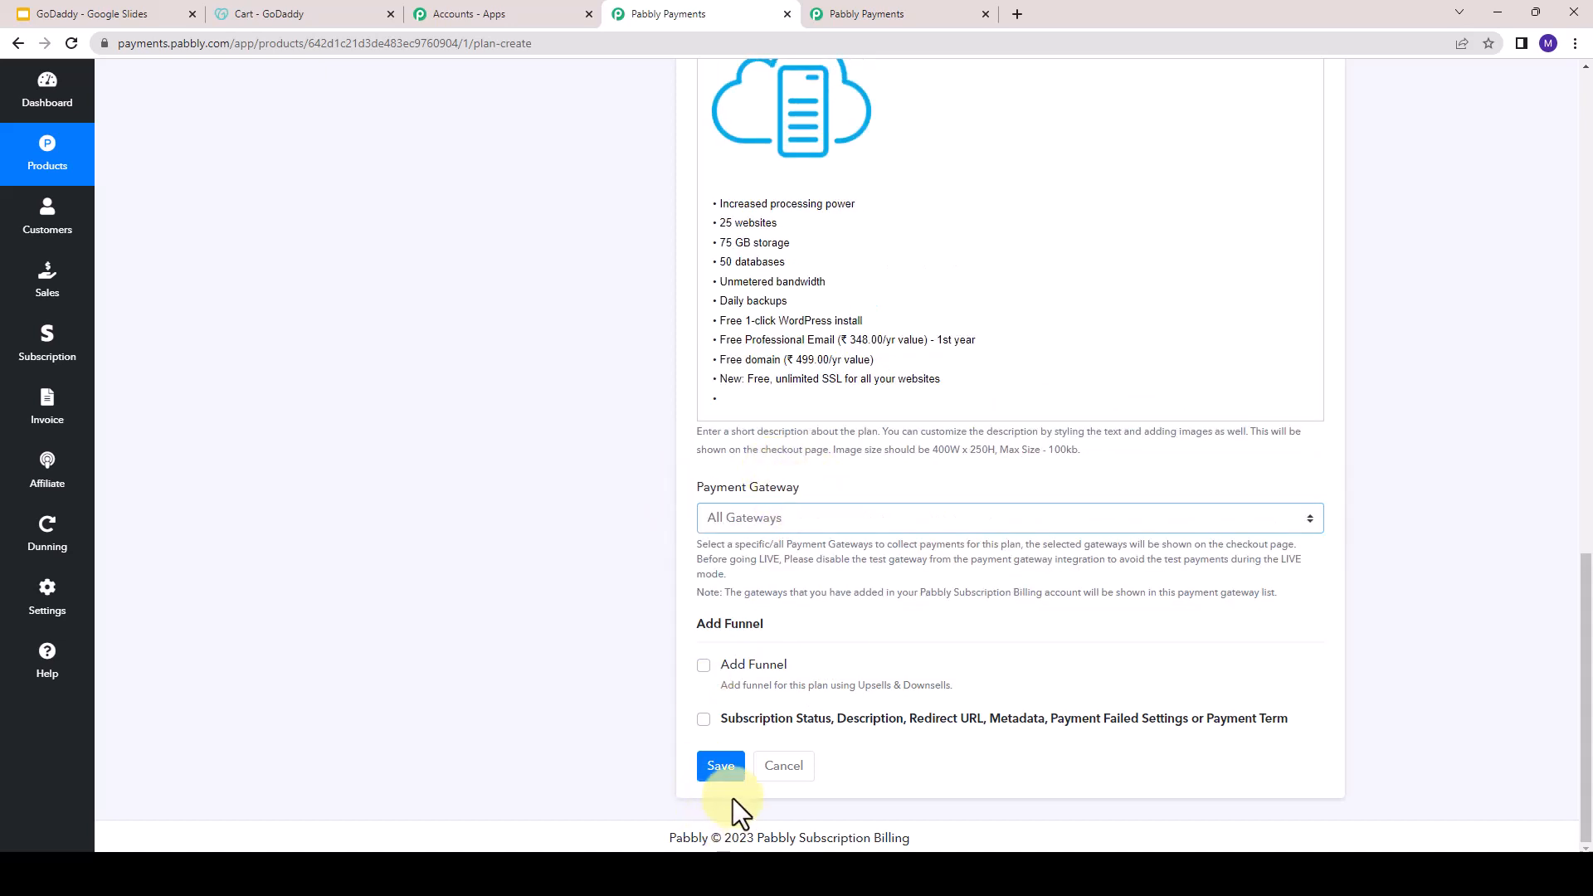
click(728, 767)
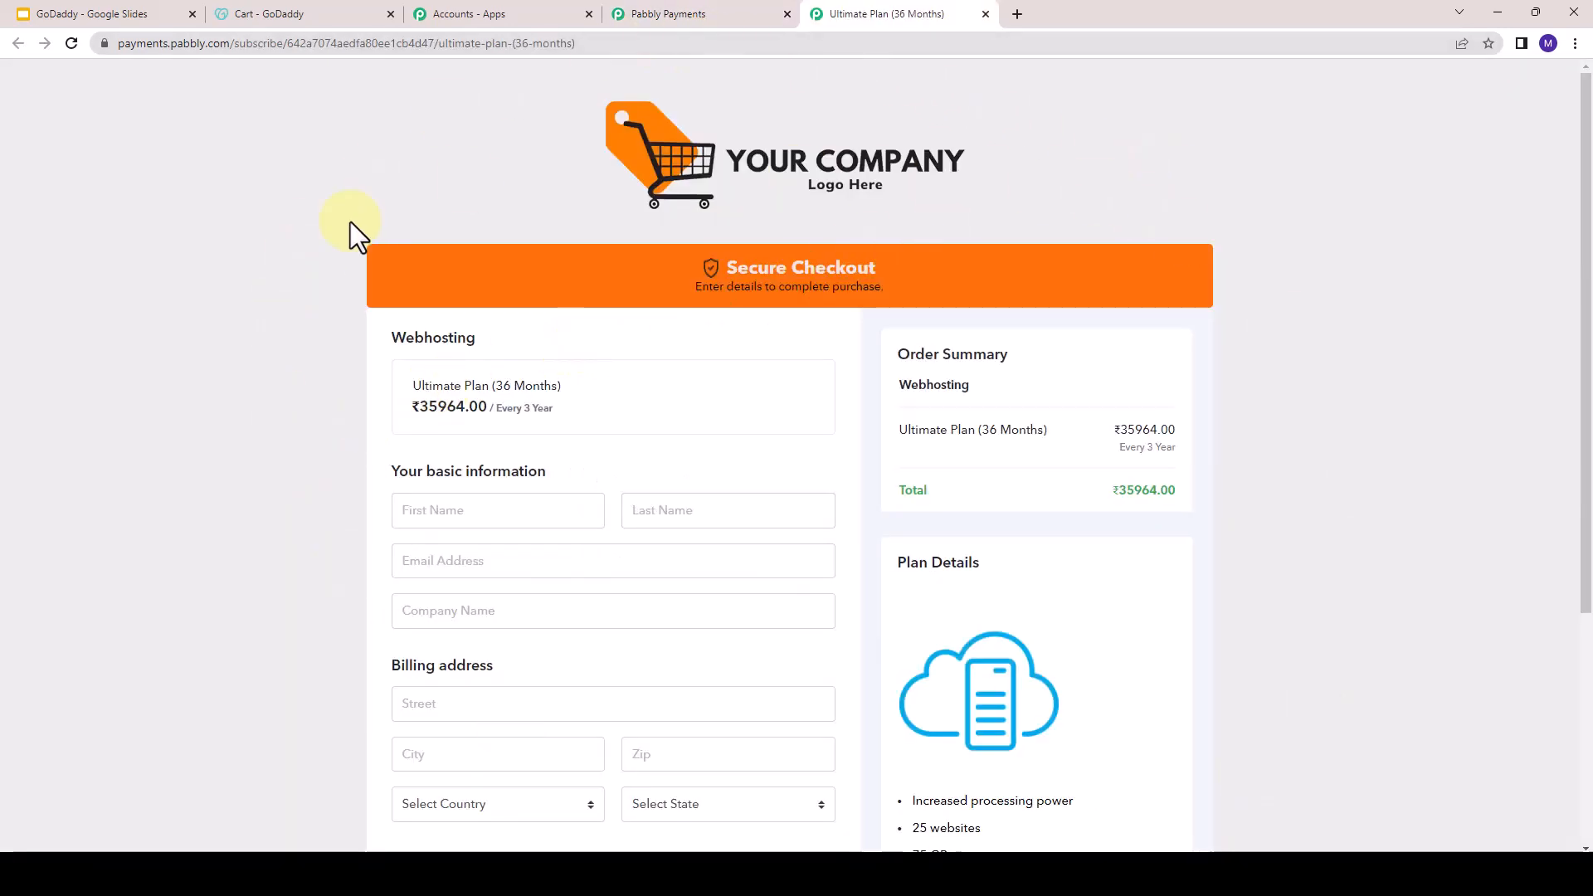
- Examine the product name, plan price, billing period and plan details on the plan's checkout page
drag(397, 340, 585, 341)
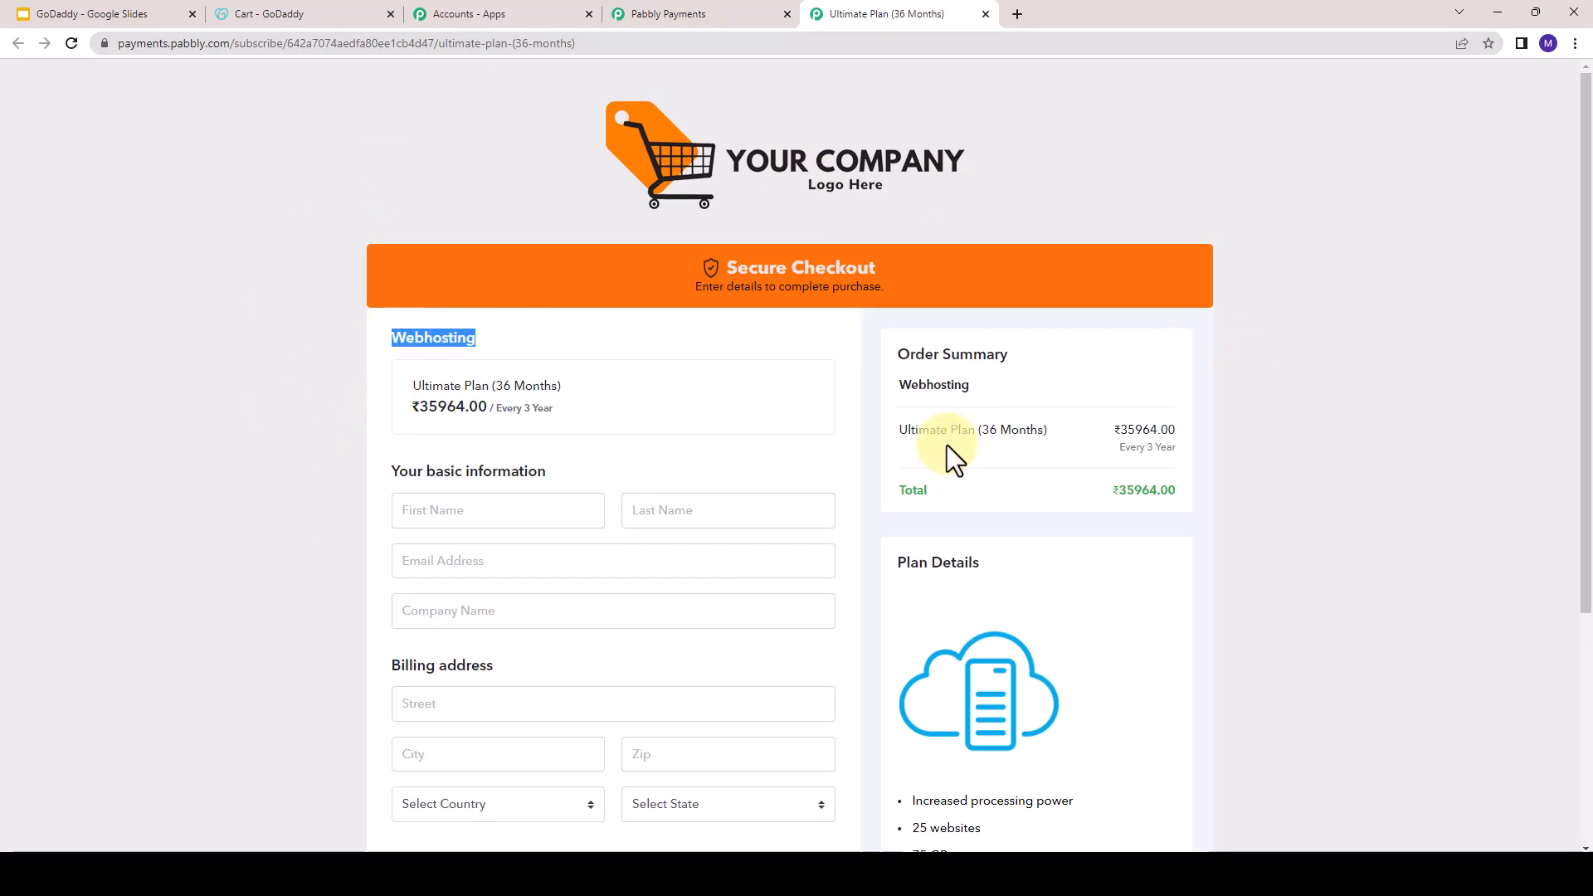
scroll(960, 456, down, 1)
drag(421, 305, 508, 329)
scroll(838, 443, down, 2)
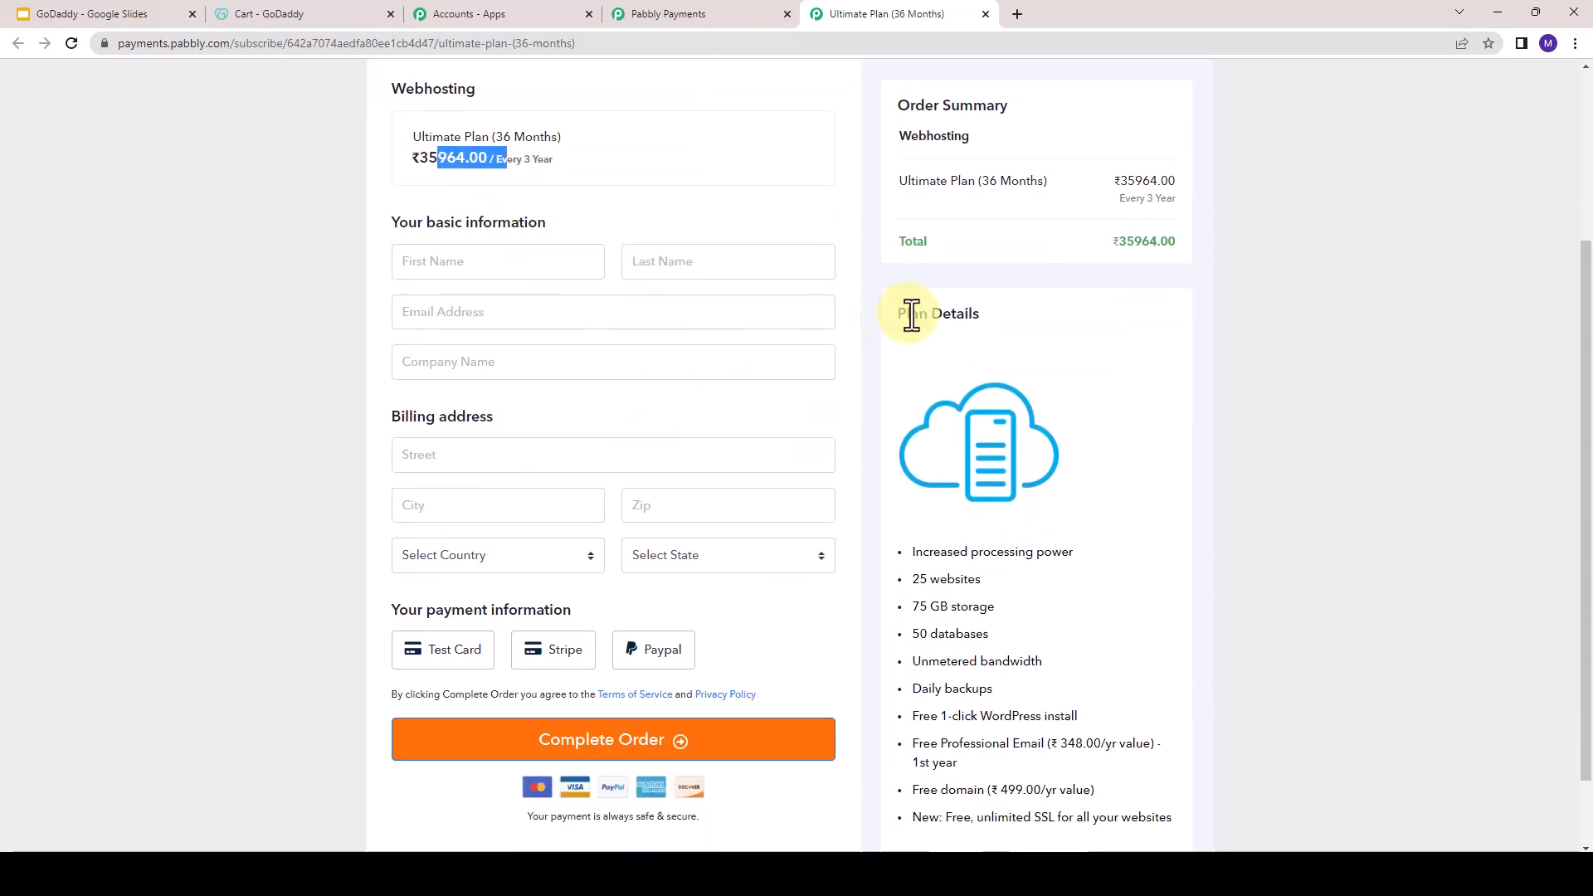
drag(911, 315, 962, 765)
click(886, 288)
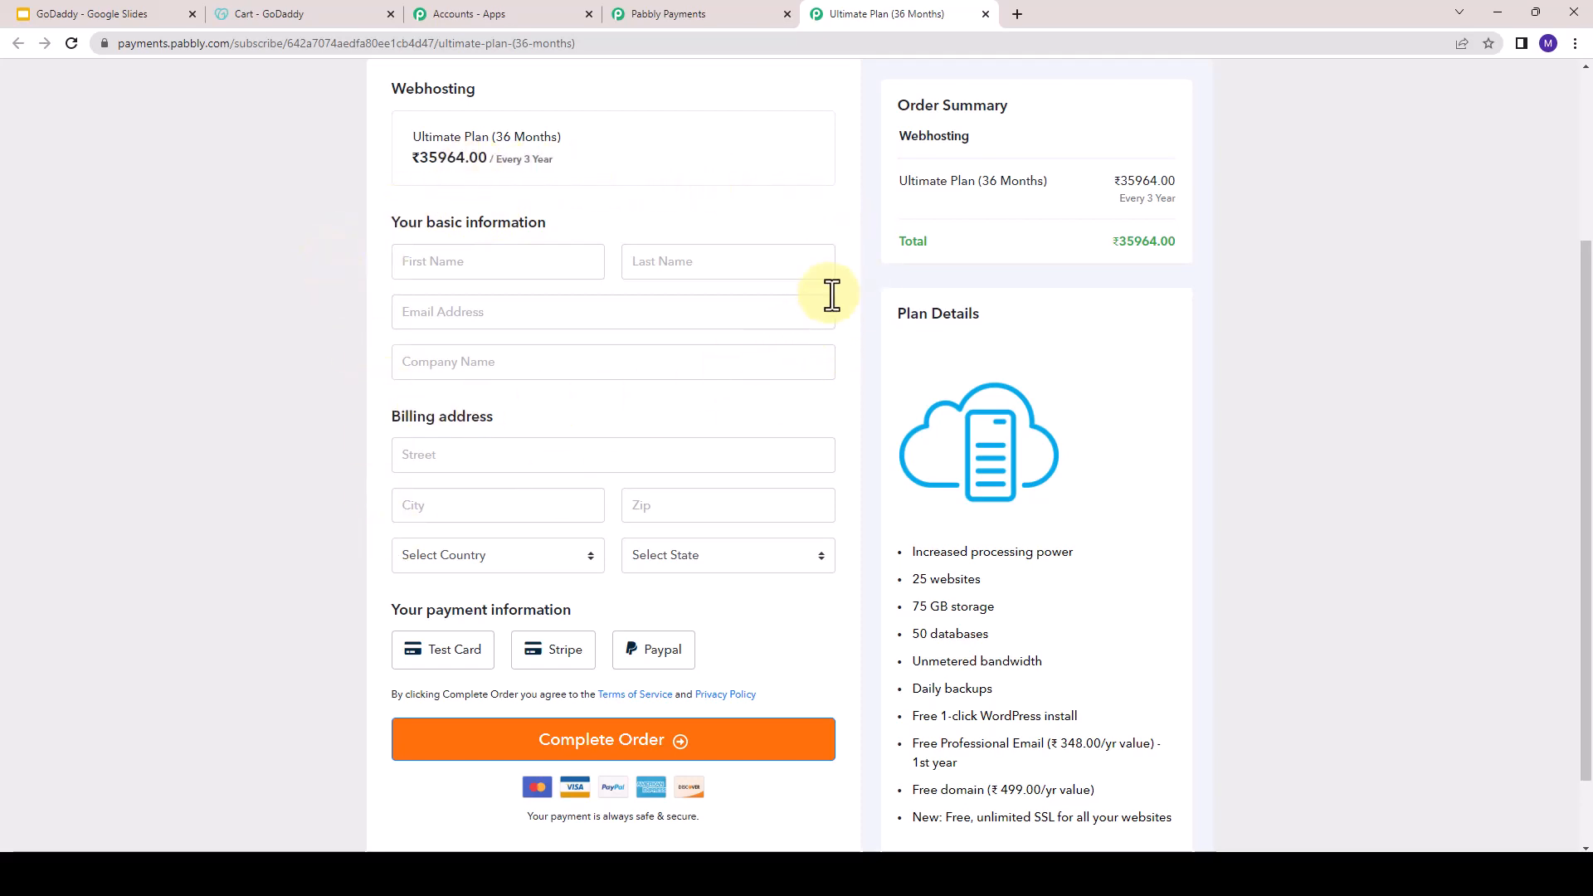
- Examine the basic information, billing address and payment information fields of the checkout form without filling them in
click(431, 267)
click(715, 266)
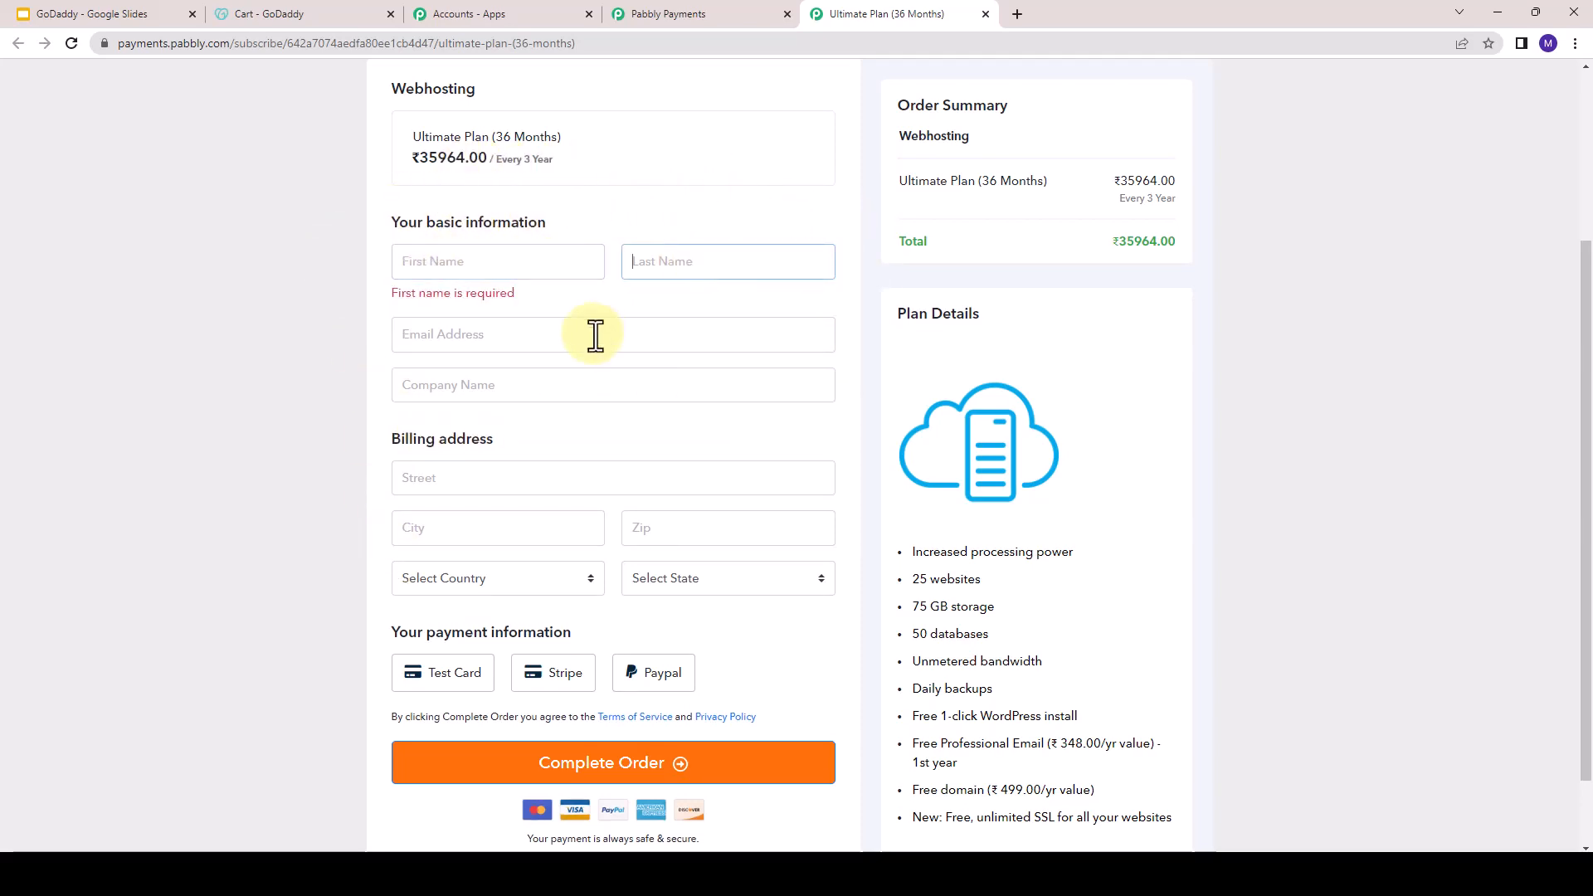
click(587, 336)
click(425, 404)
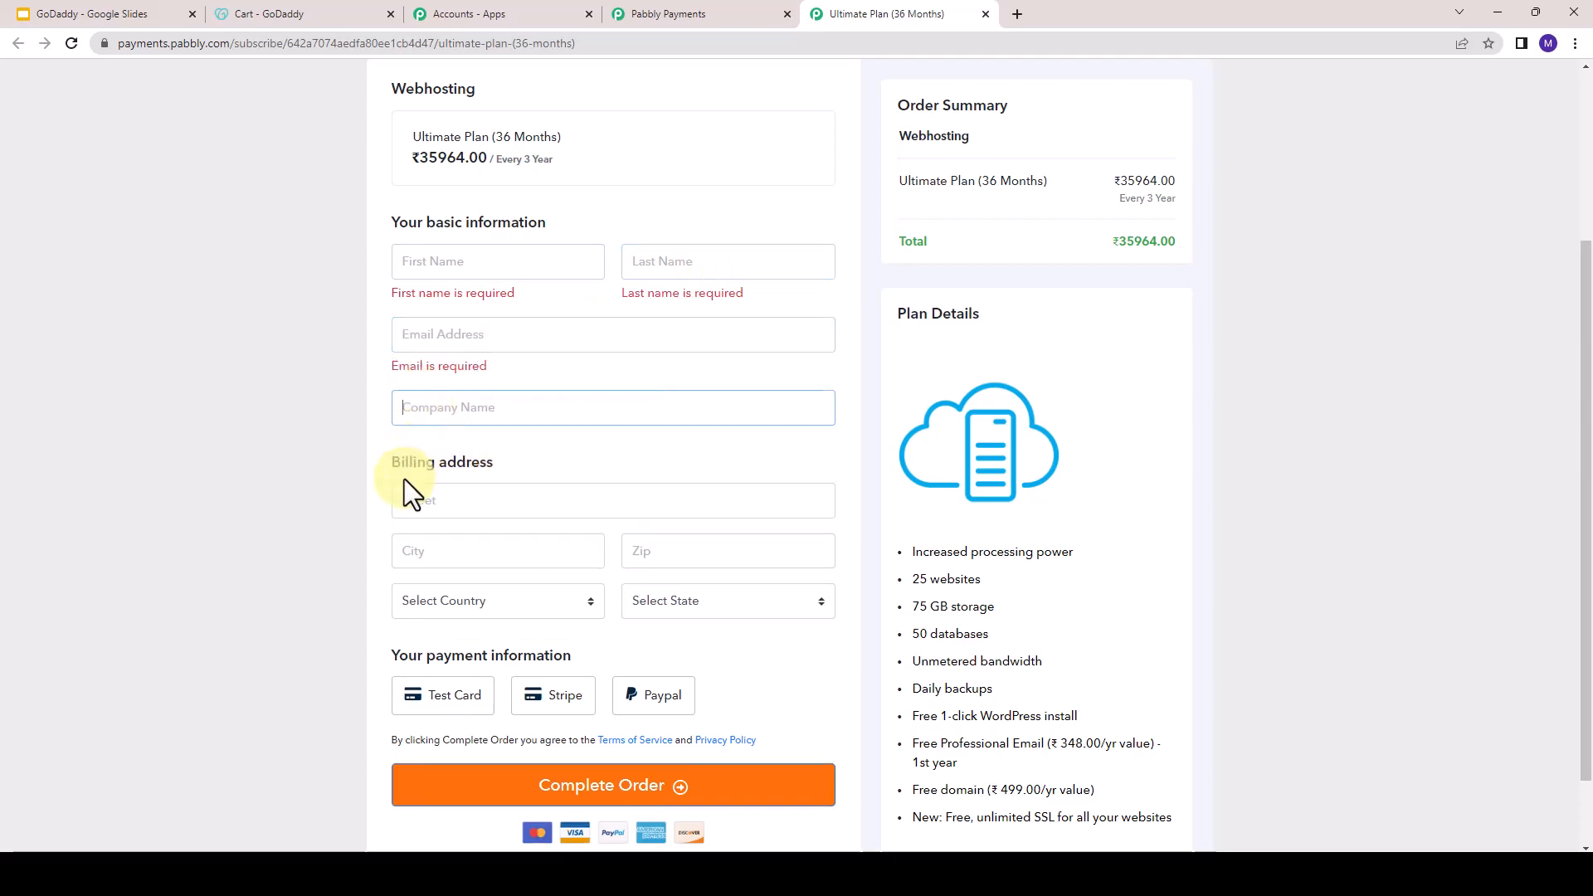
click(420, 508)
scroll(476, 566, down, 2)
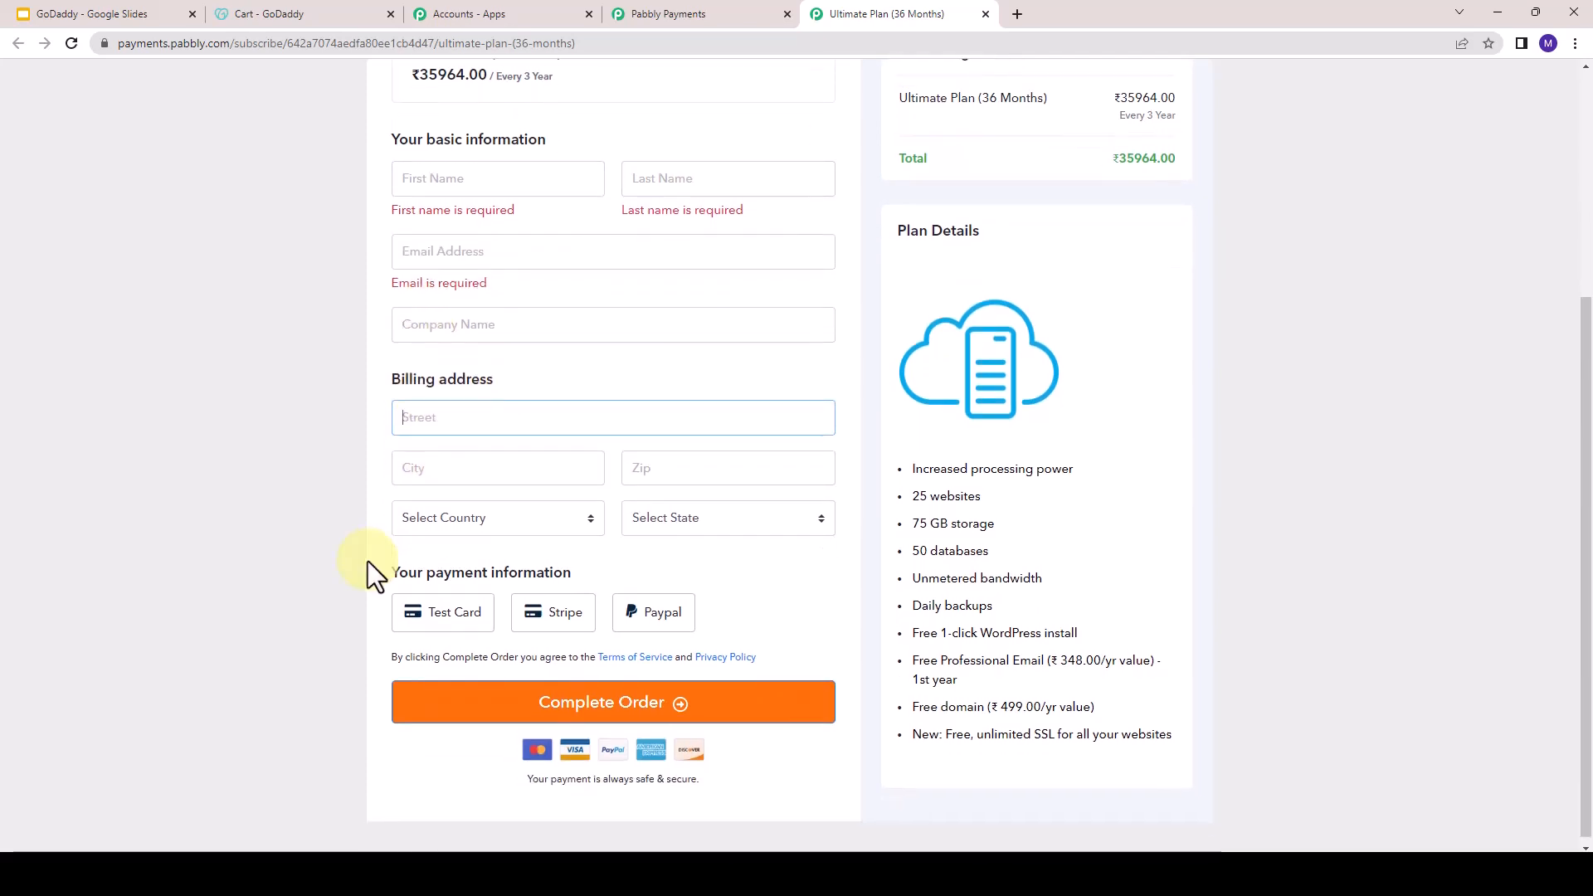
drag(408, 567, 539, 571)
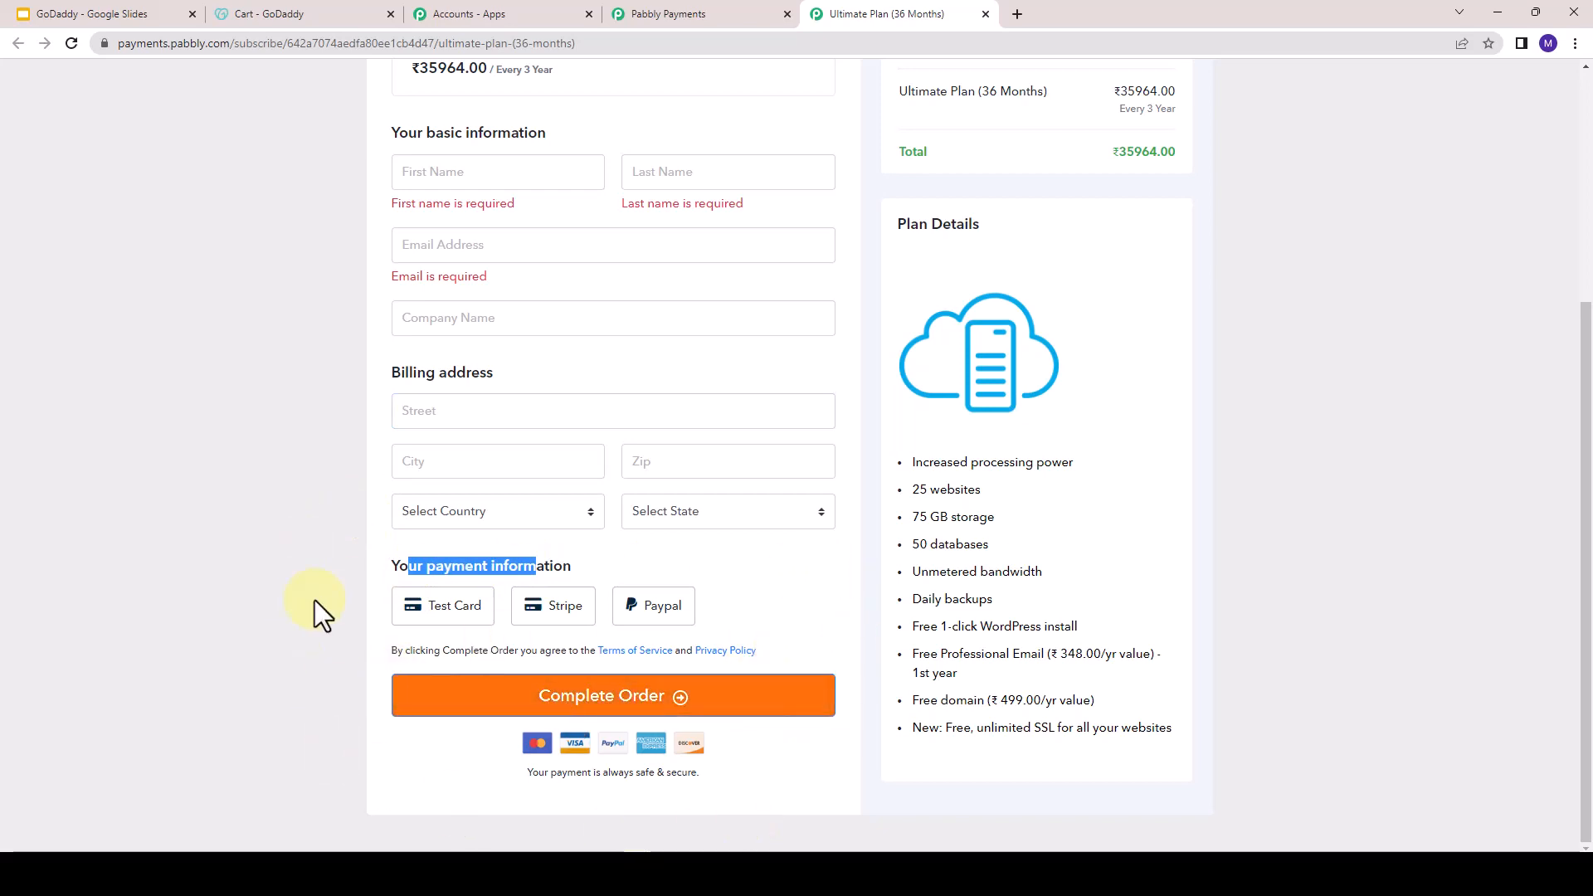
scroll(871, 676, up, 4)
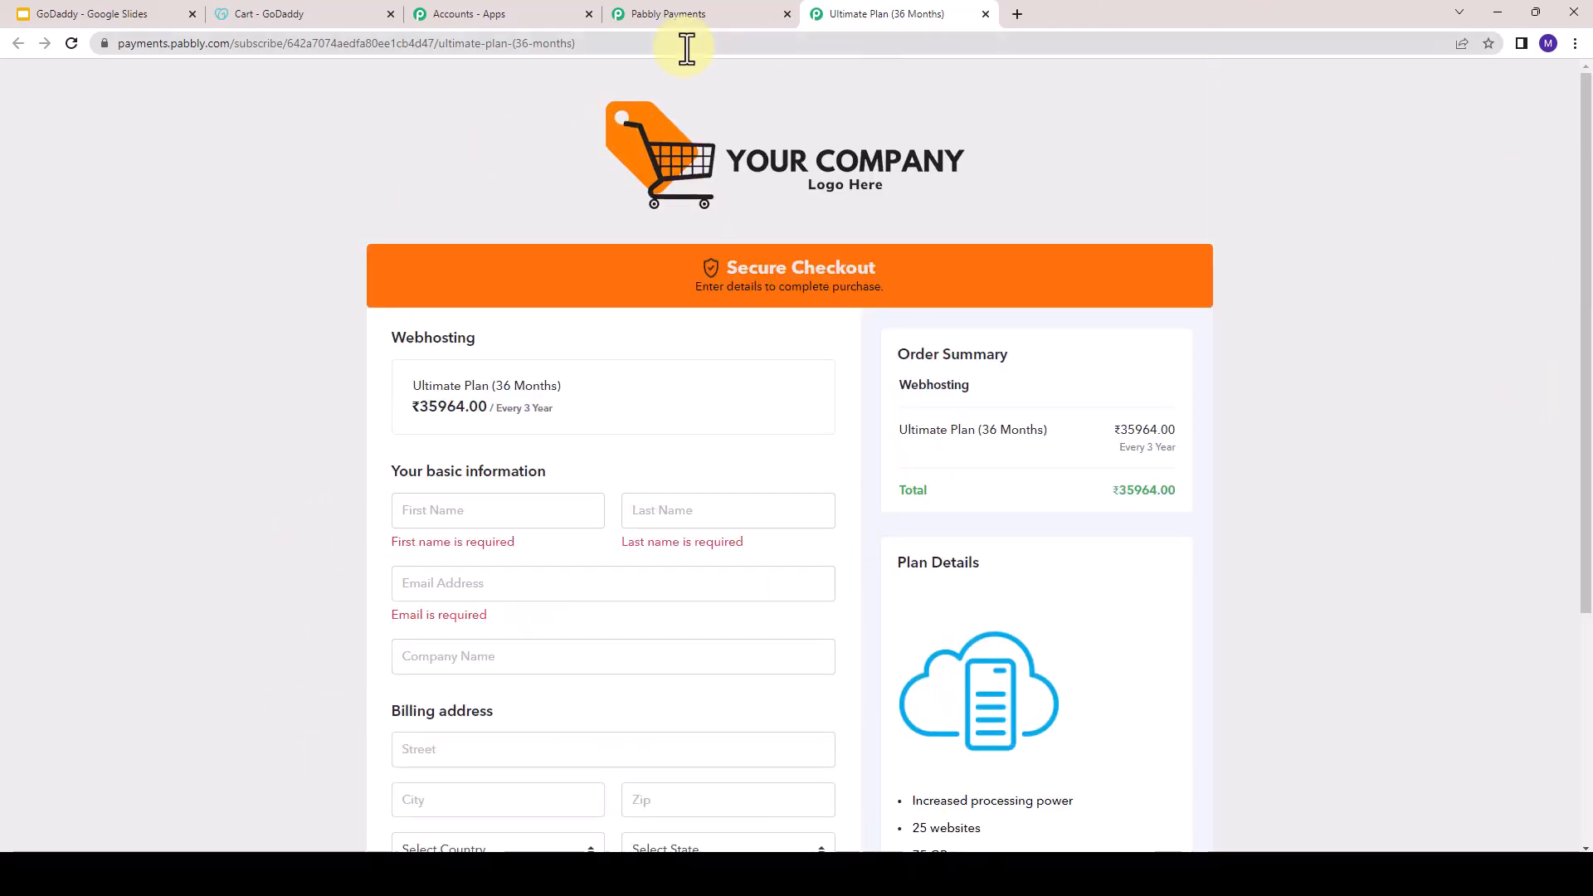
- Return to the Pabbly billing dashboard and show the Webhosting product's list of plans
click(701, 15)
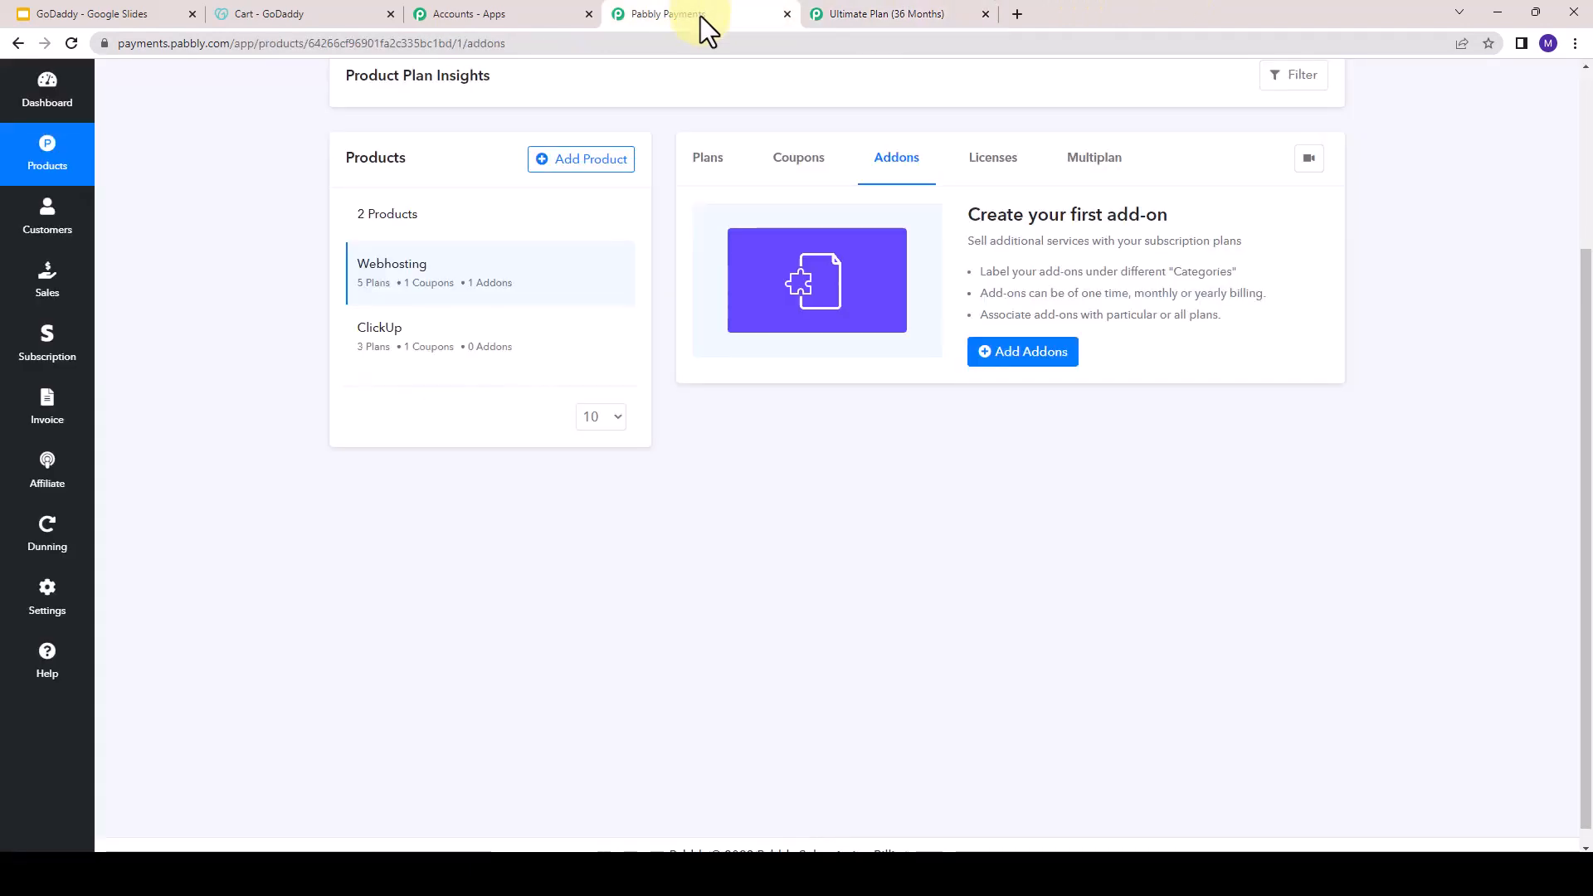
click(39, 133)
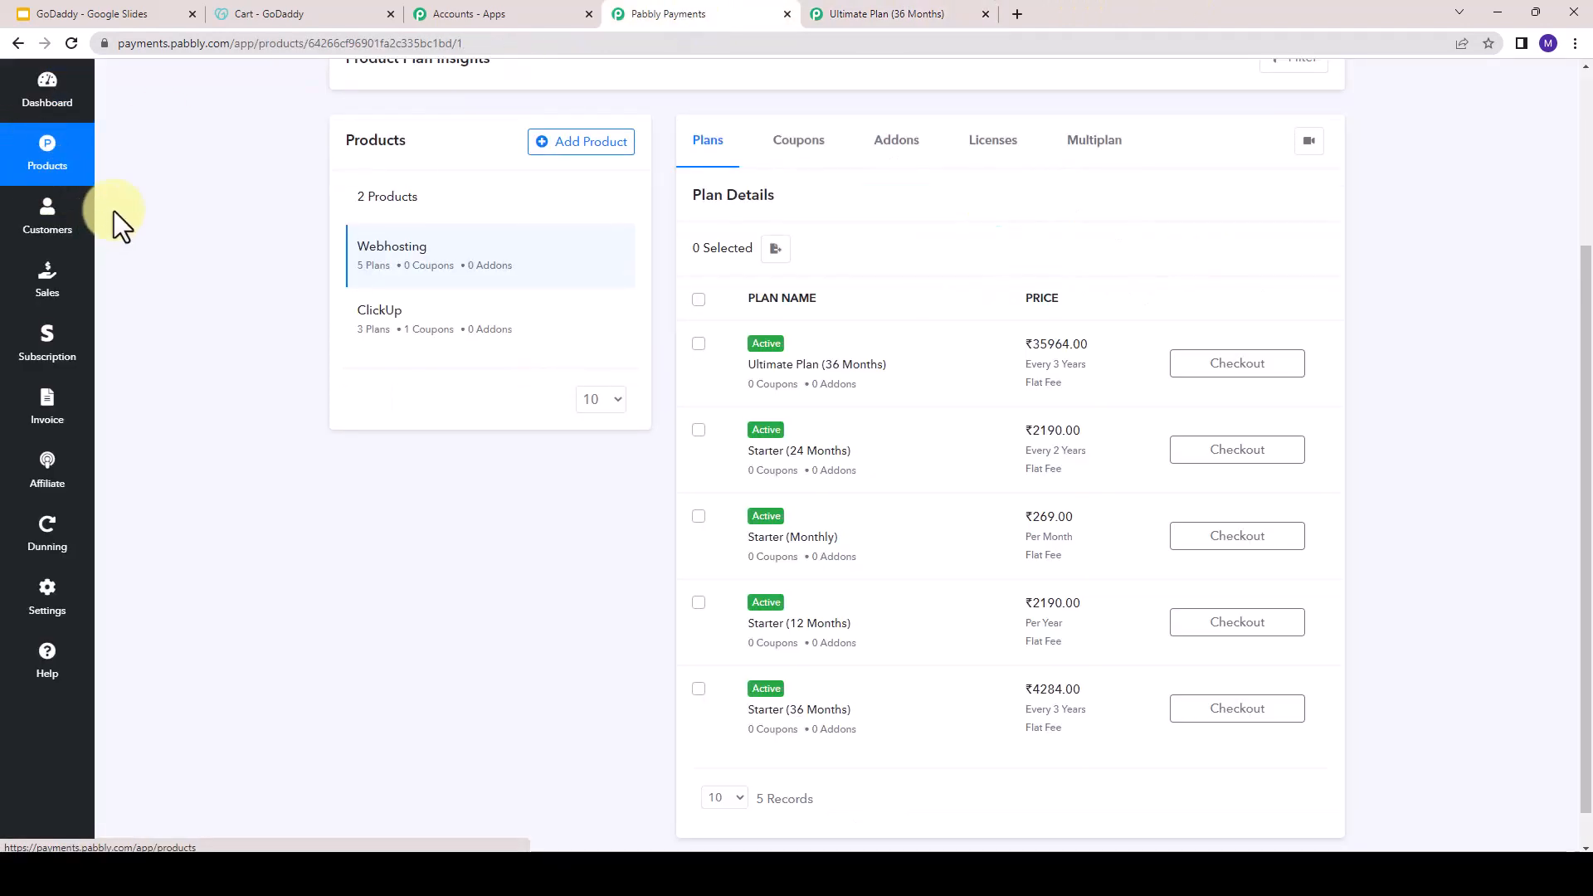
scroll(533, 367, up, 3)
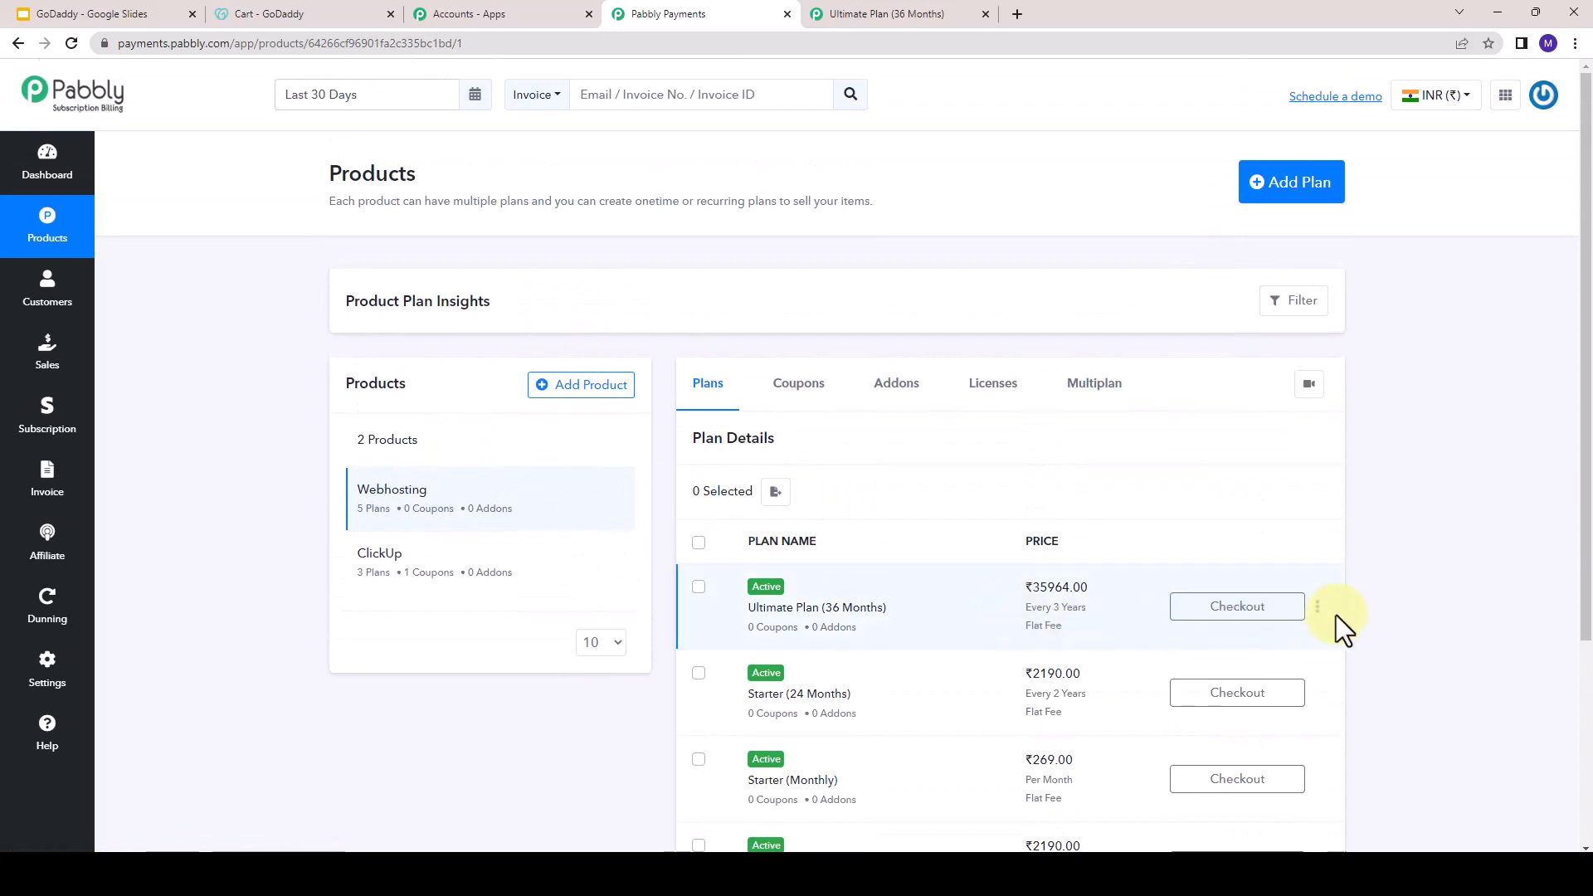
- Open the Checkout Customizer for the Ultimate Plan (36 Months), show its Thankyou Page design and save
click(1319, 608)
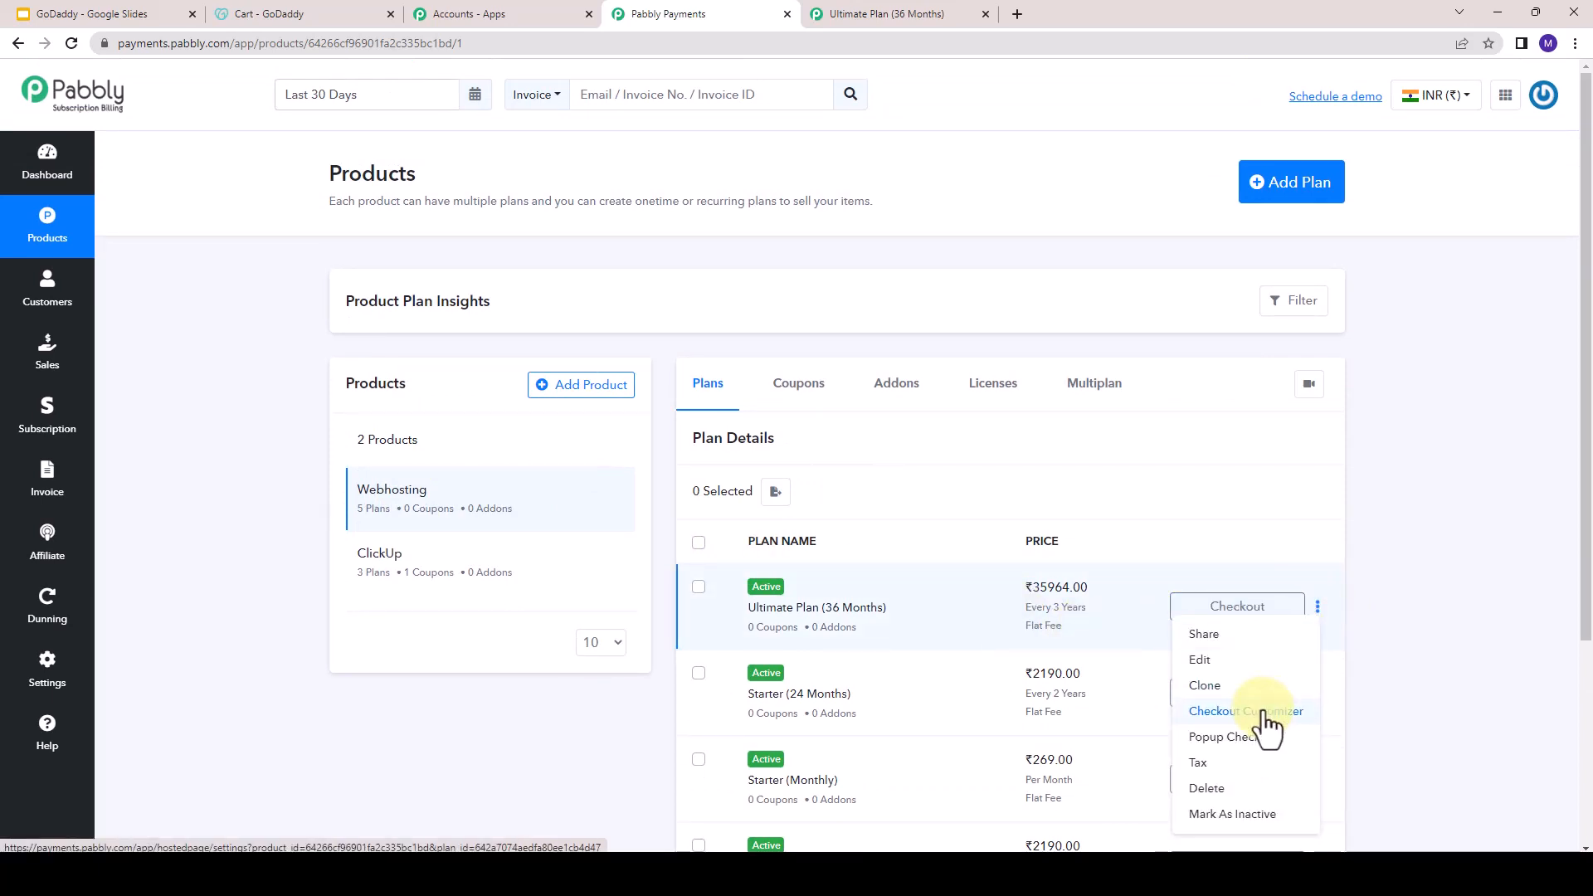
click(1267, 715)
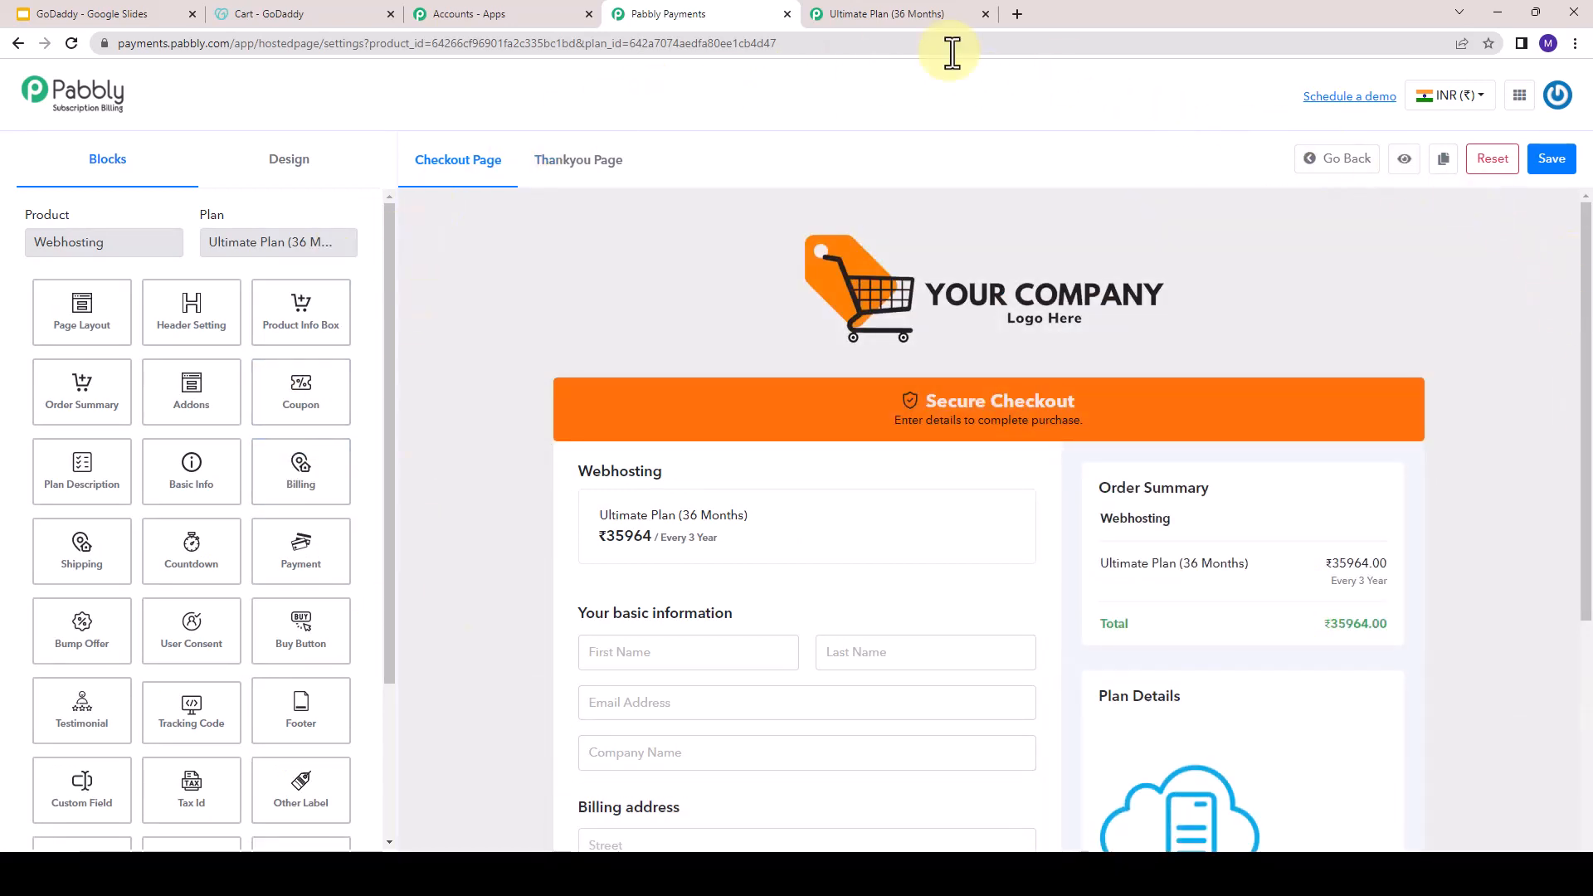
click(554, 174)
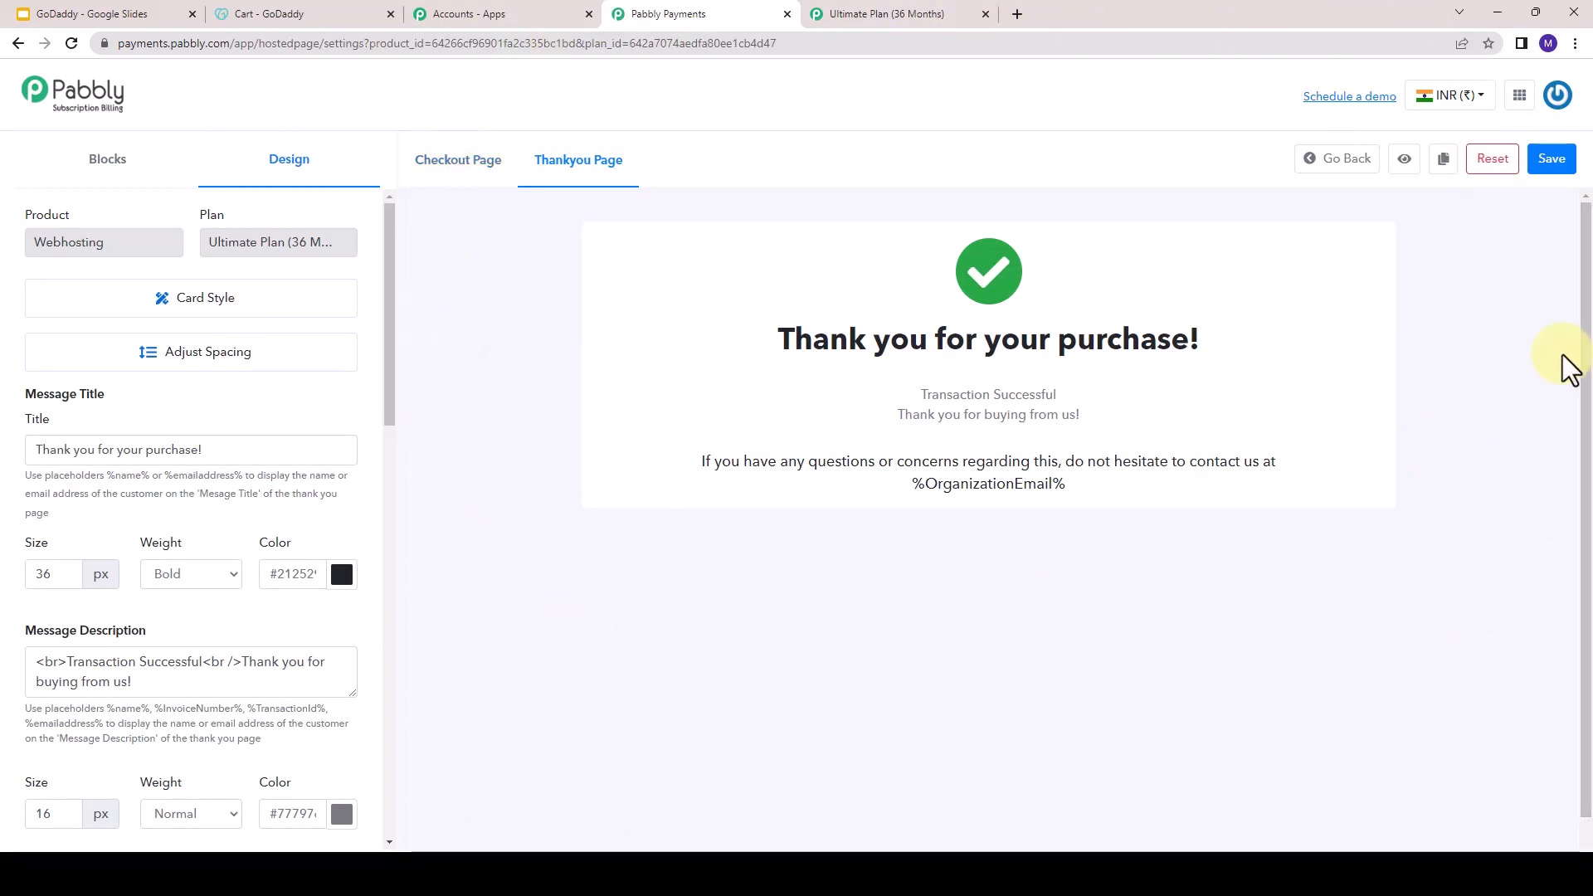
click(1548, 166)
- Compare the plan's checkout page with GoDaddy's cart, checking its promo code and recommended items
click(886, 14)
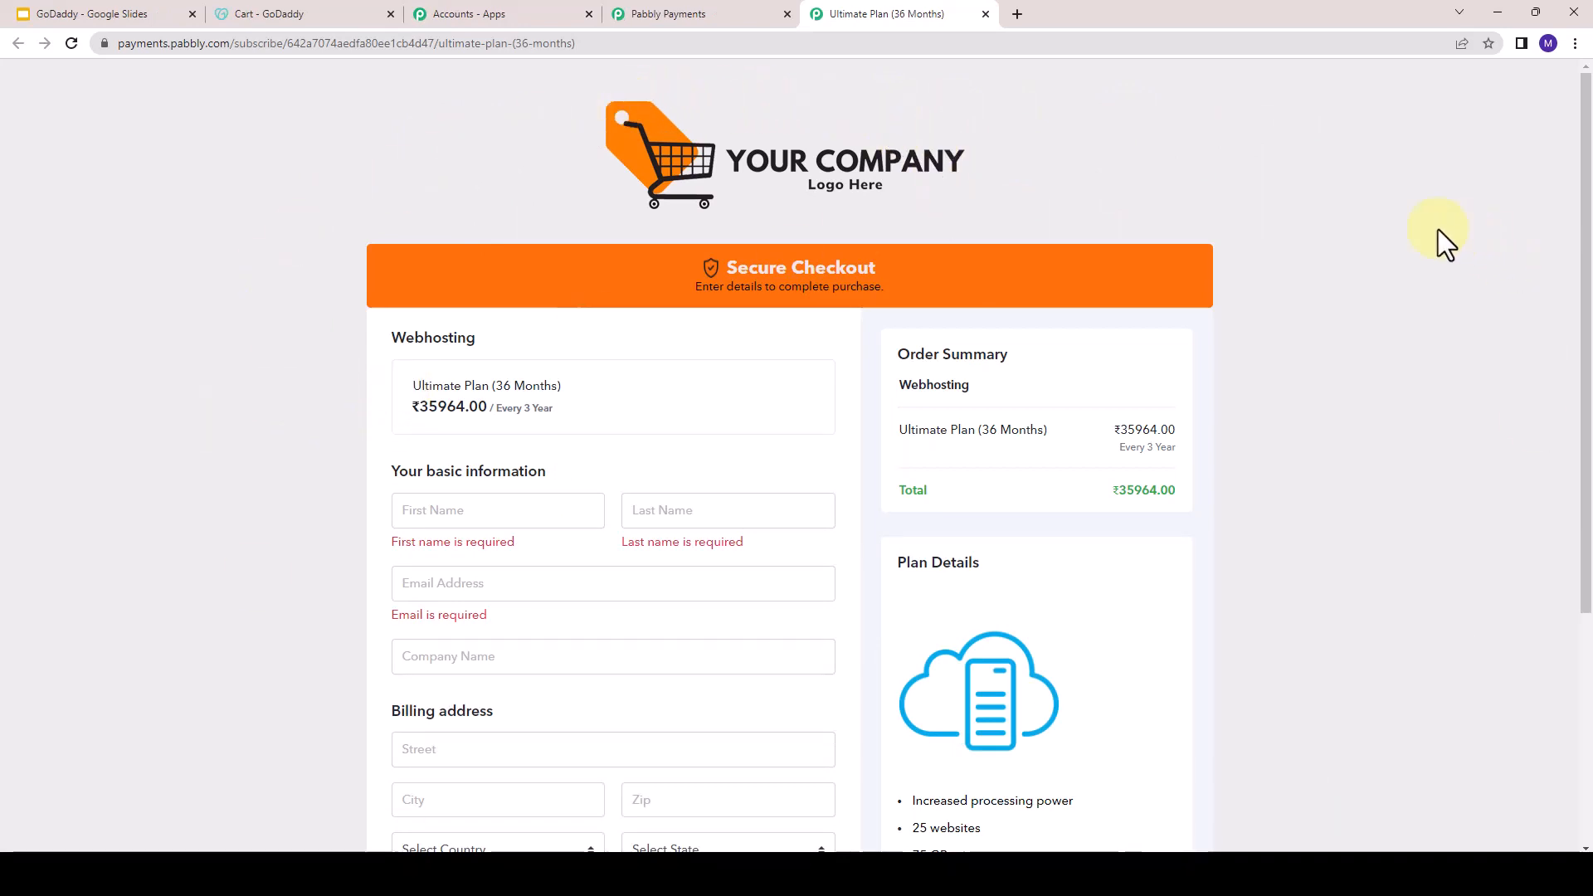
click(281, 5)
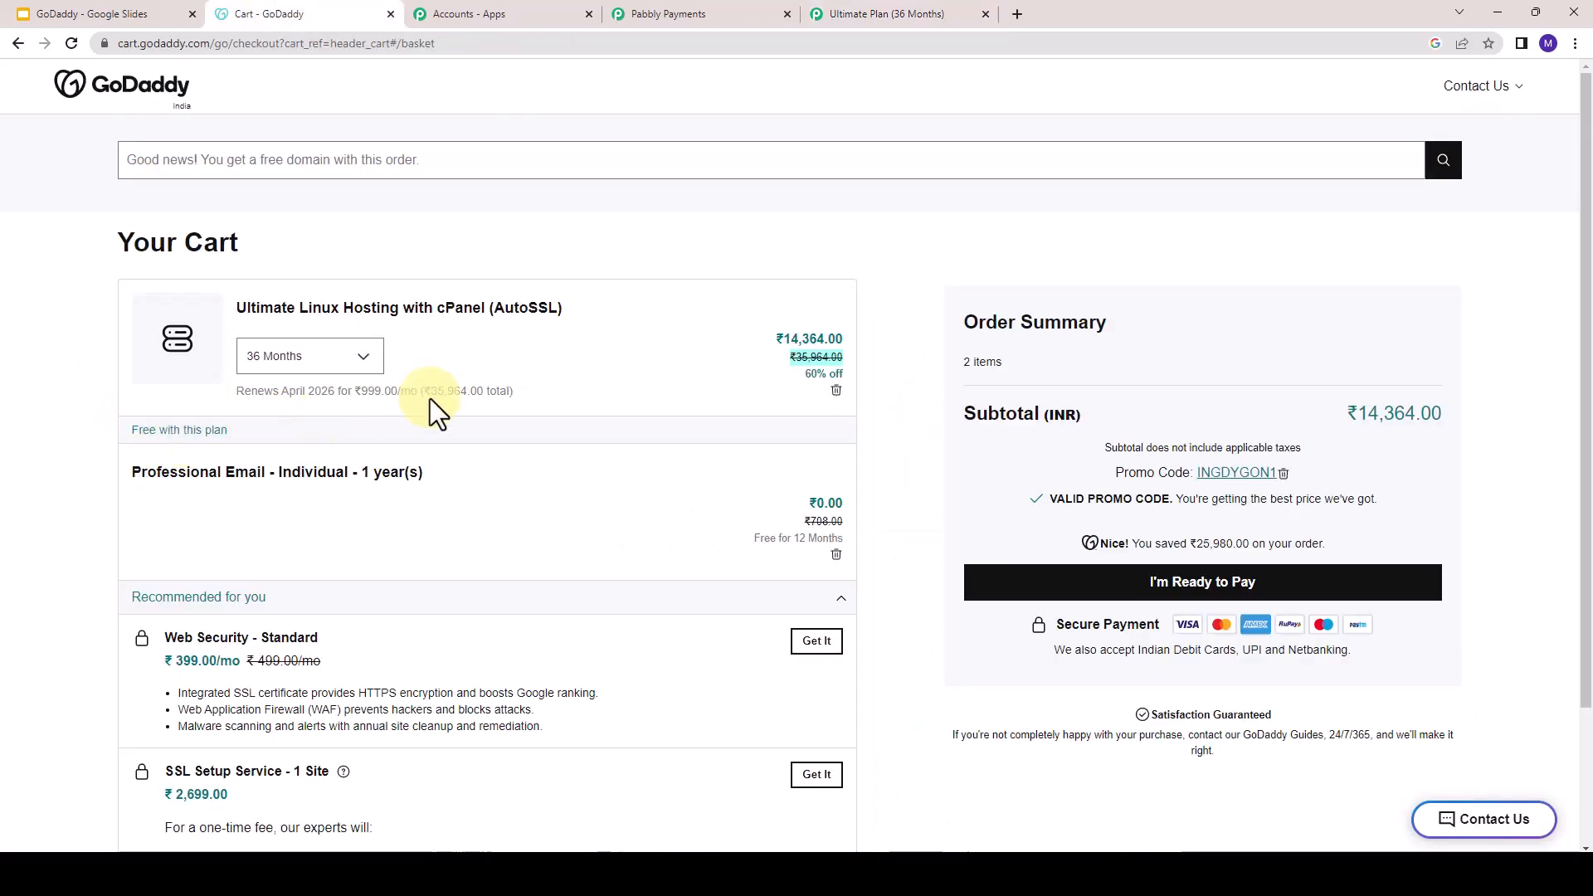
scroll(1277, 405, down, 1)
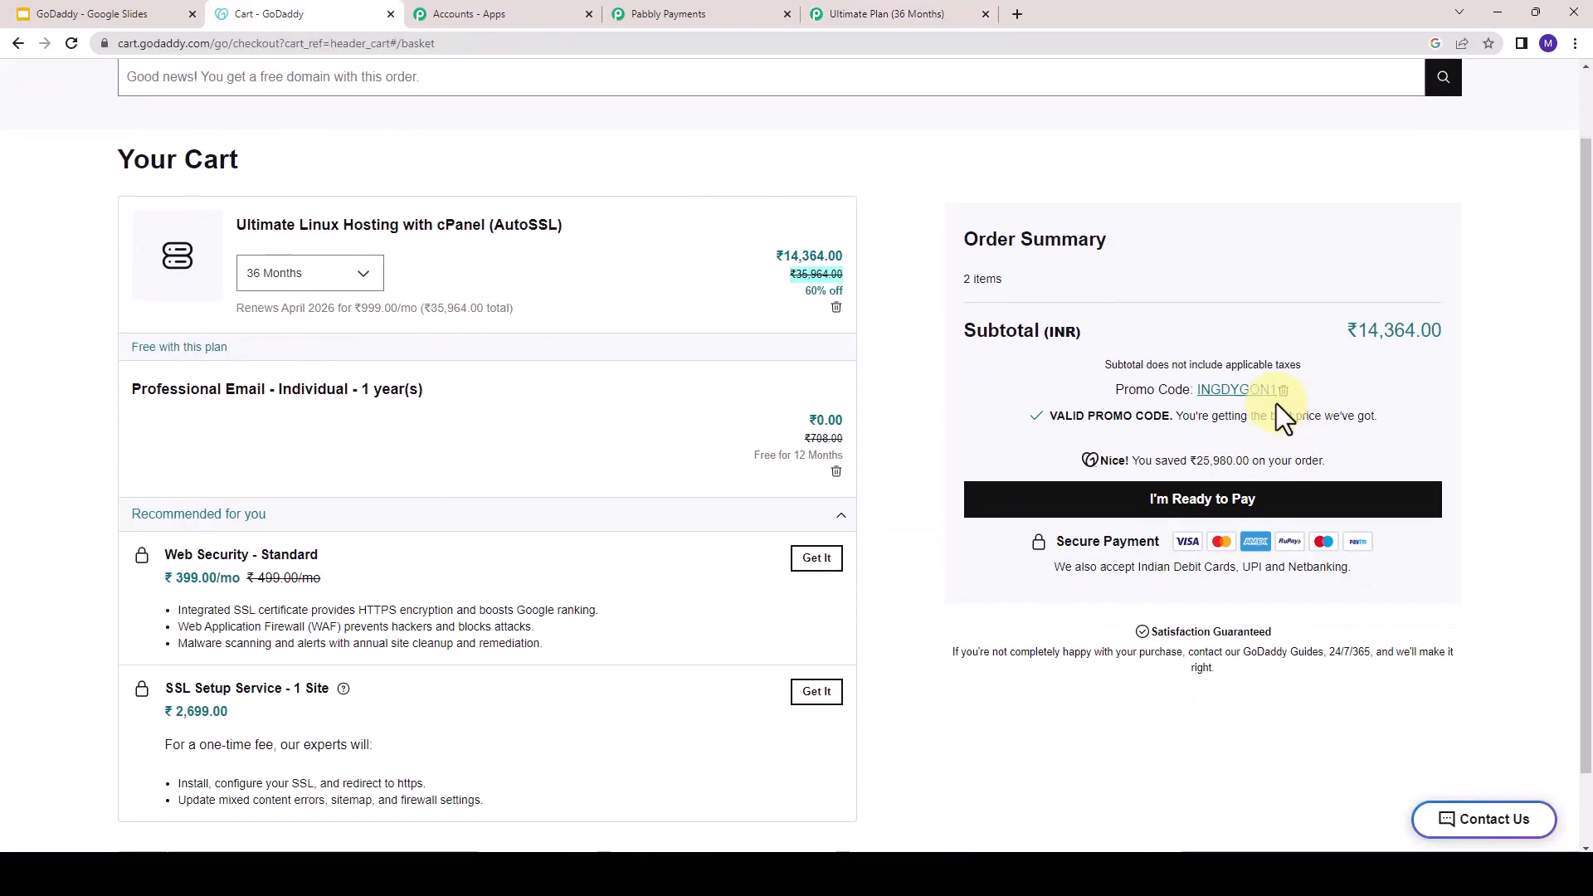
scroll(178, 440, down, 1)
scroll(348, 531, up, 1)
scroll(878, 676, down, 1)
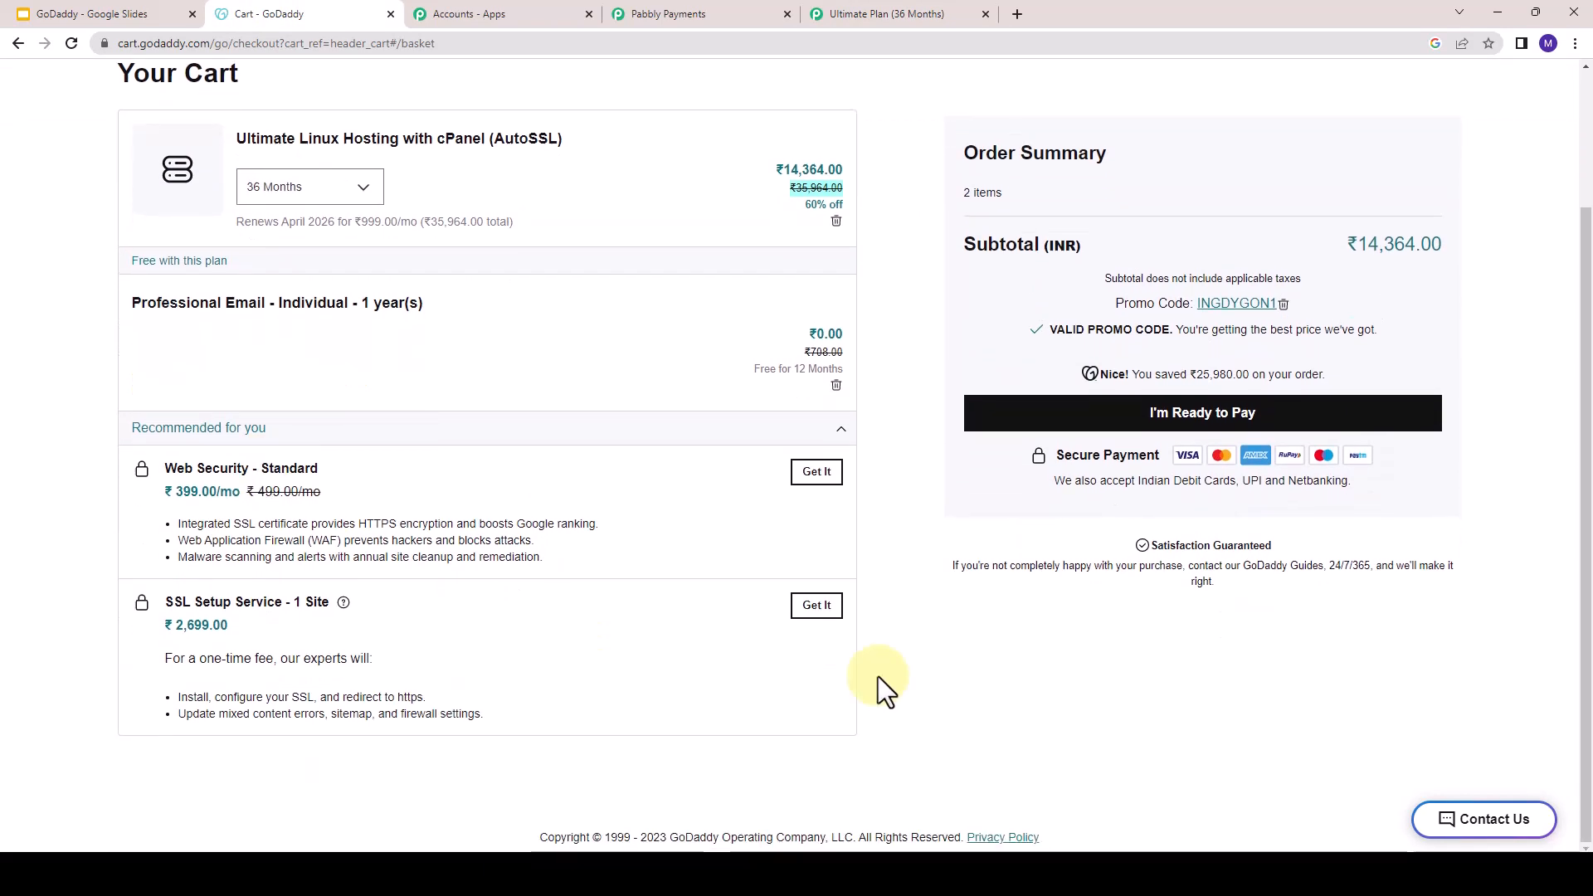
scroll(1037, 497, up, 1)
scroll(1117, 358, up, 1)
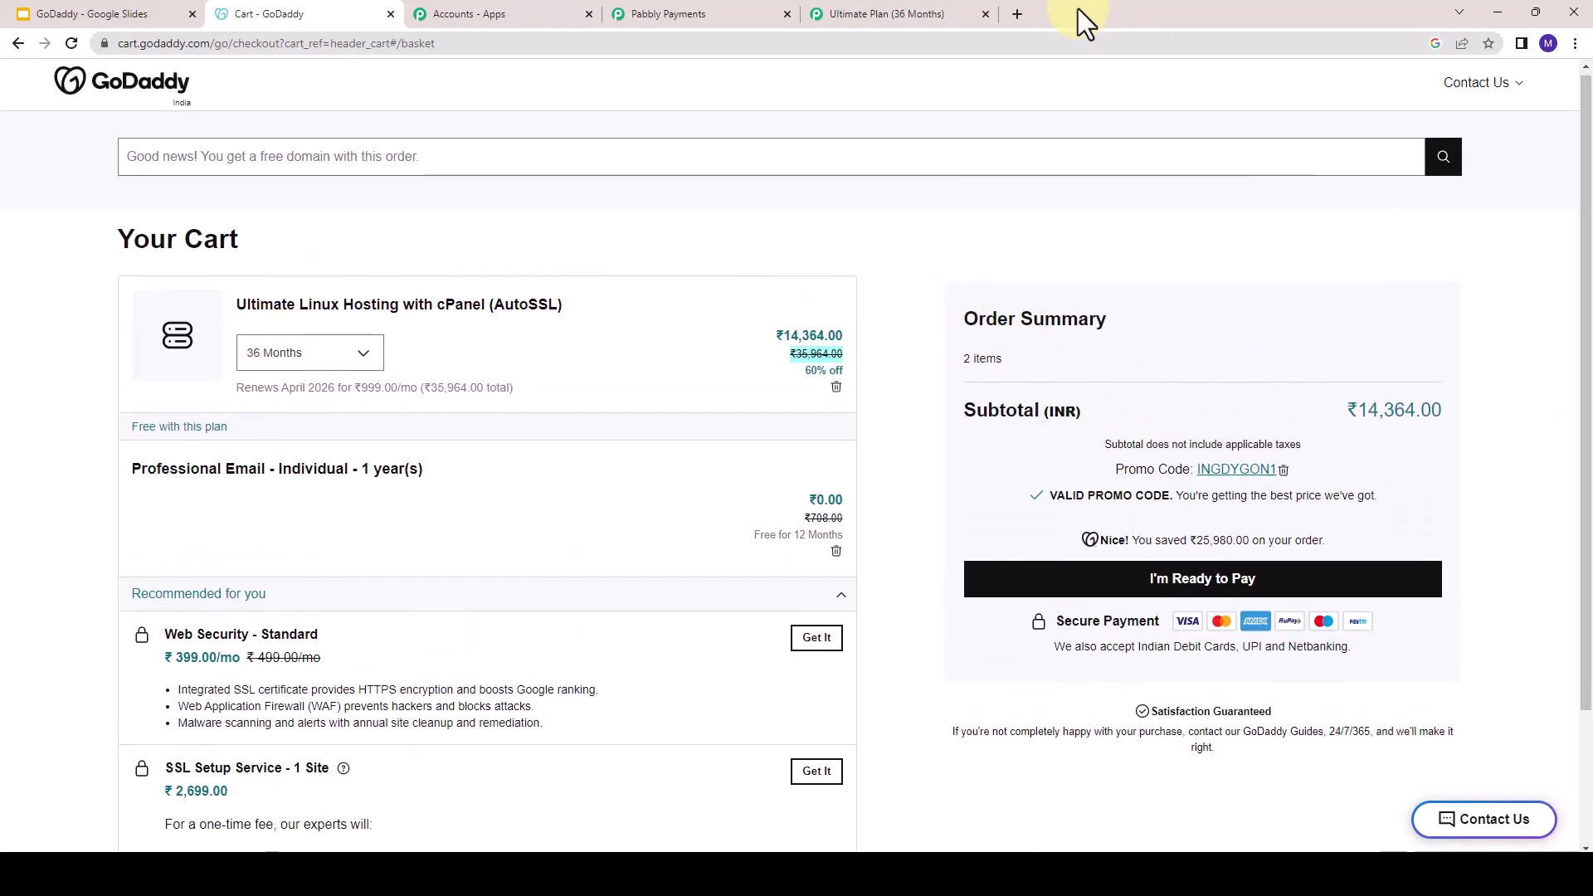
click(853, 10)
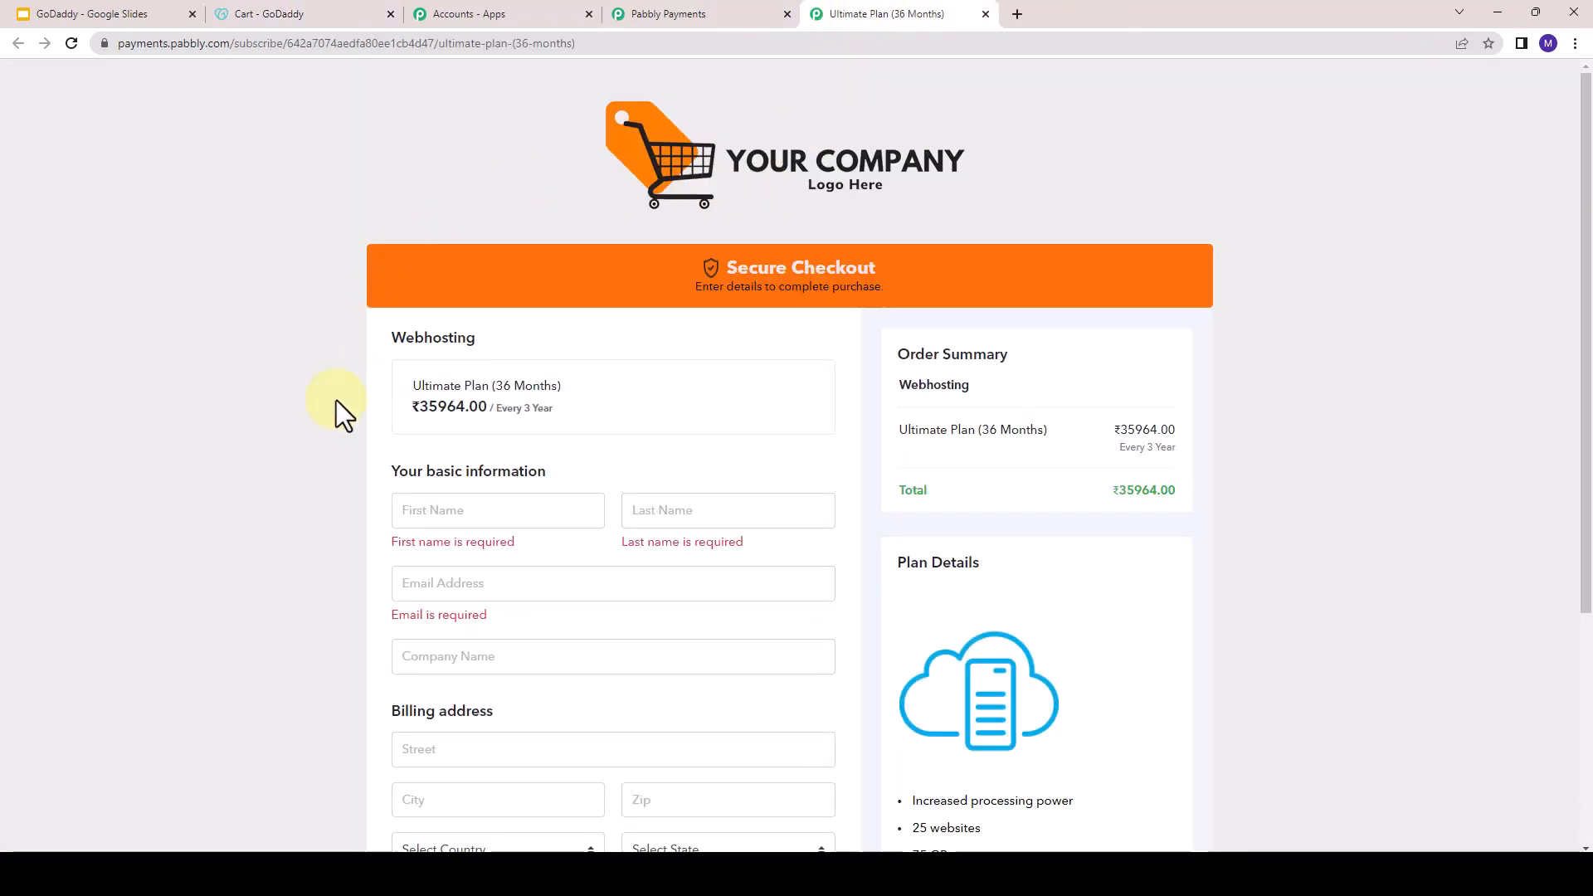
- Examine the promo code, Web Security - Standard and SSL Setup Service offers in the GoDaddy cart
click(292, 14)
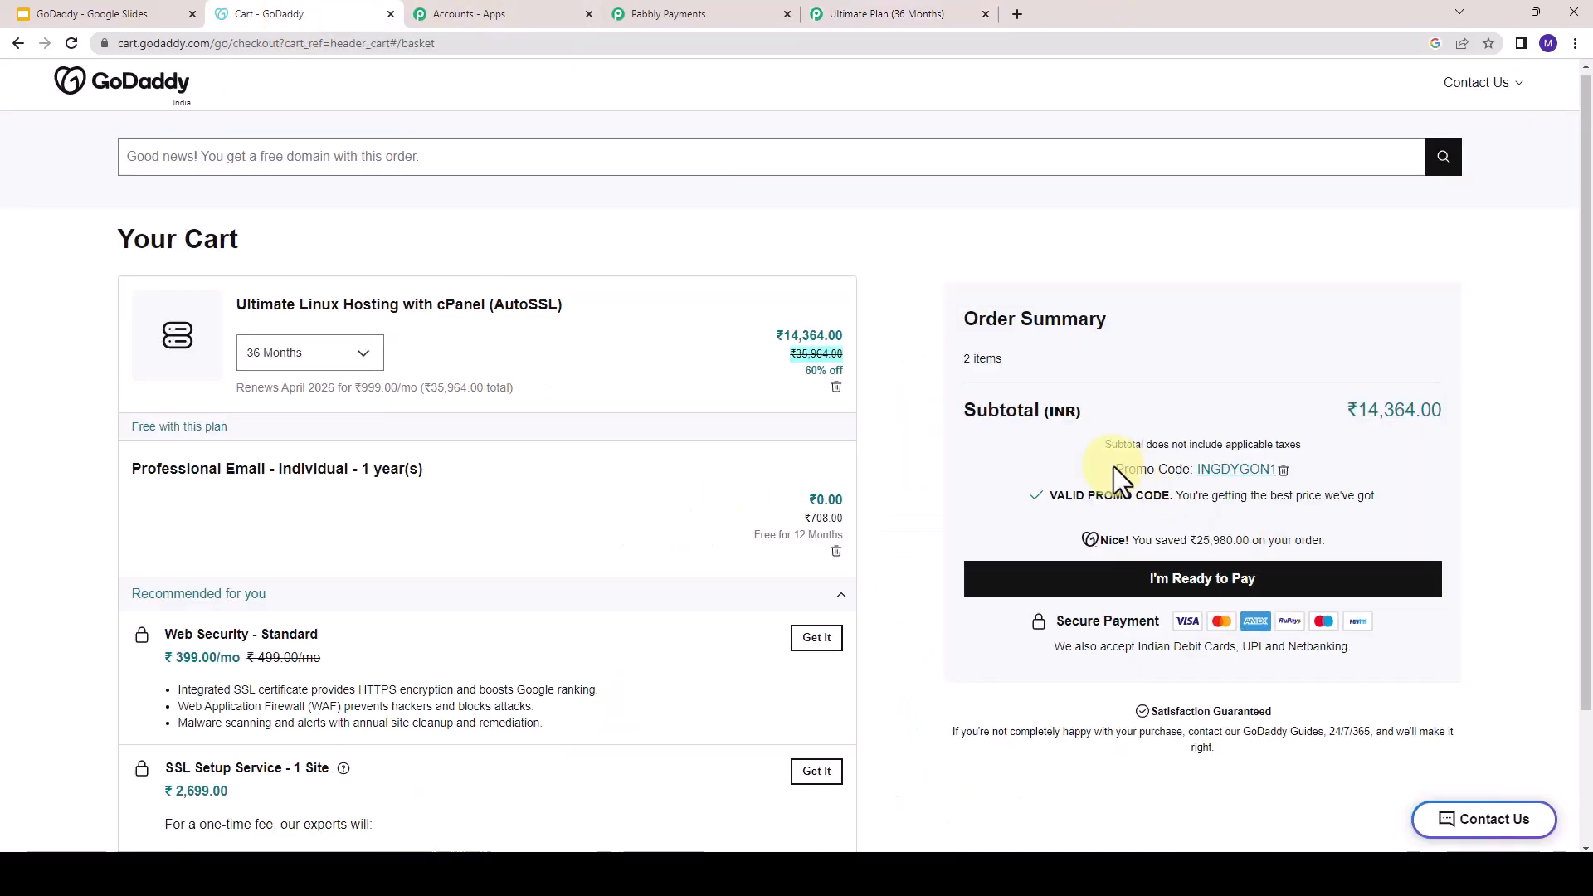
drag(1115, 468, 1191, 469)
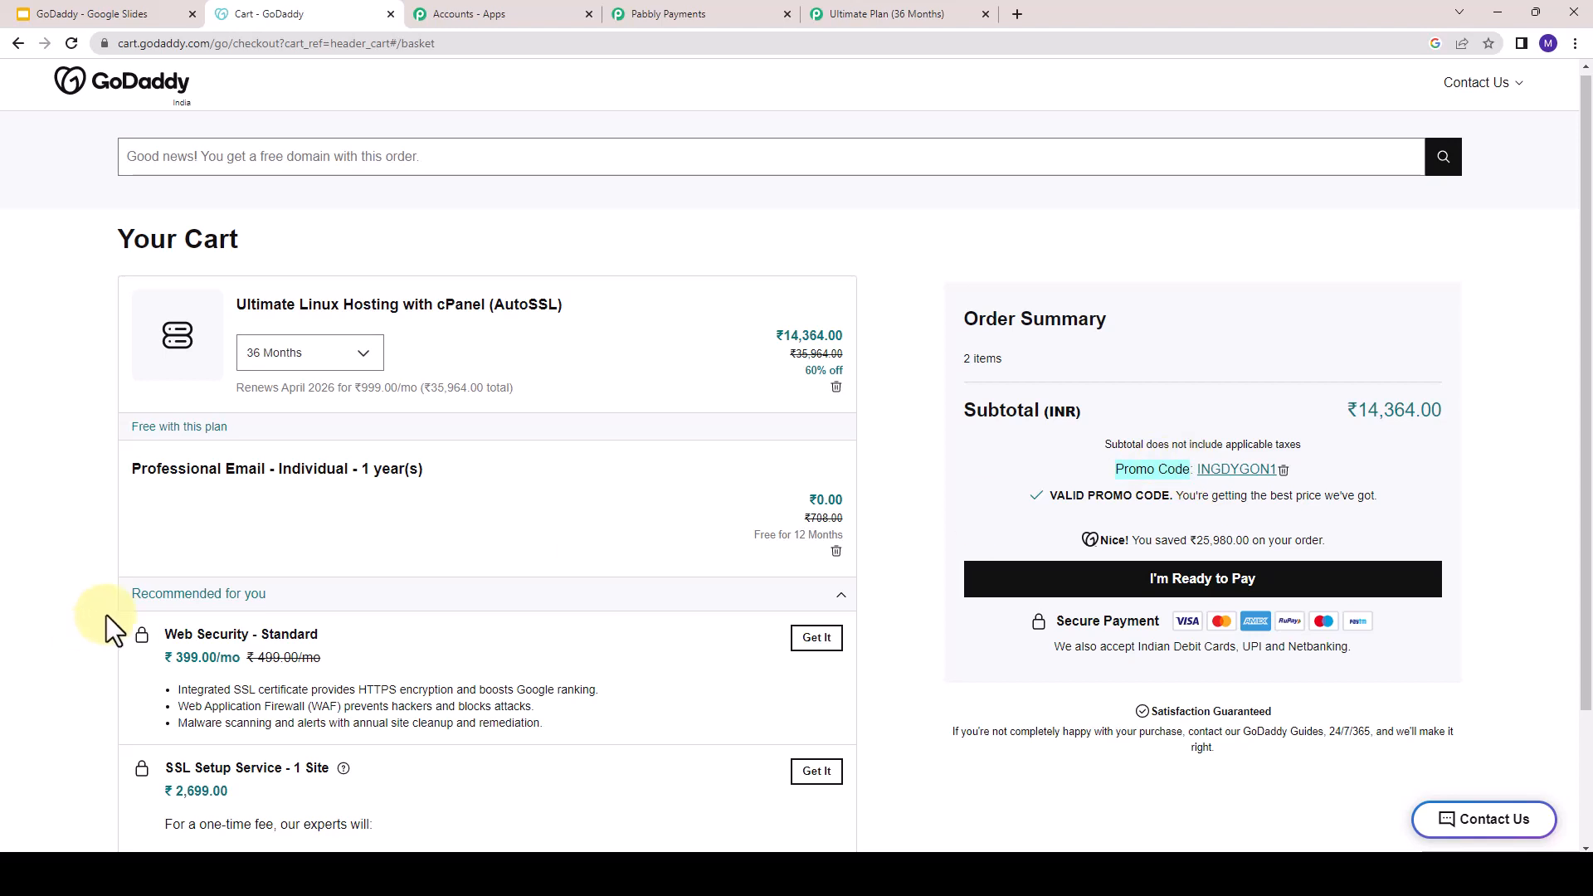
scroll(148, 556, down, 1)
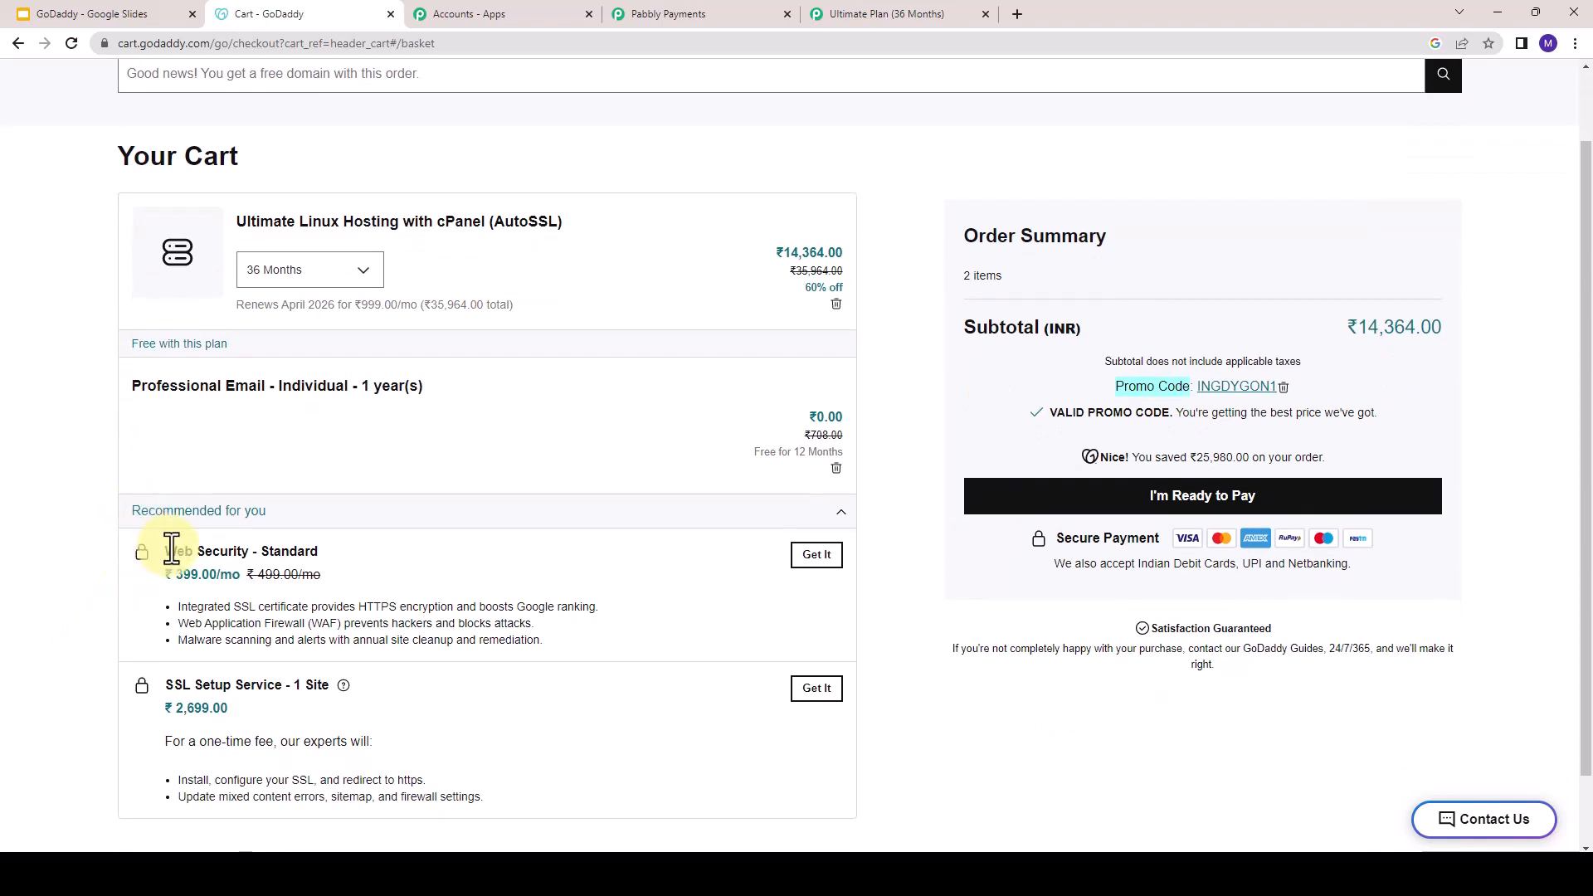
drag(171, 549, 347, 549)
drag(165, 690, 385, 699)
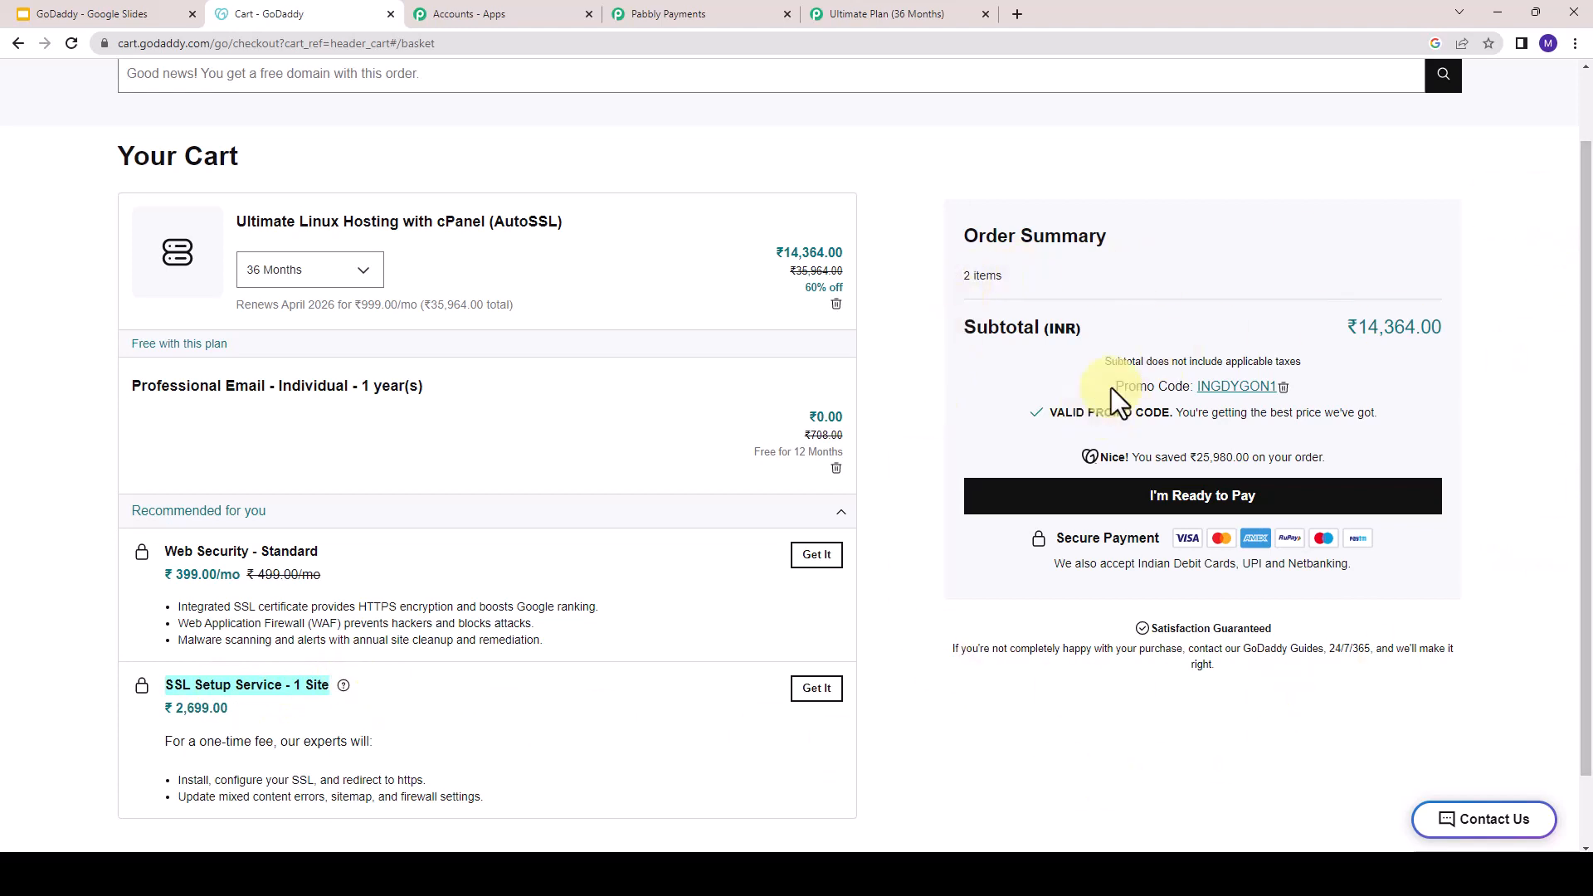
drag(1112, 386, 1196, 387)
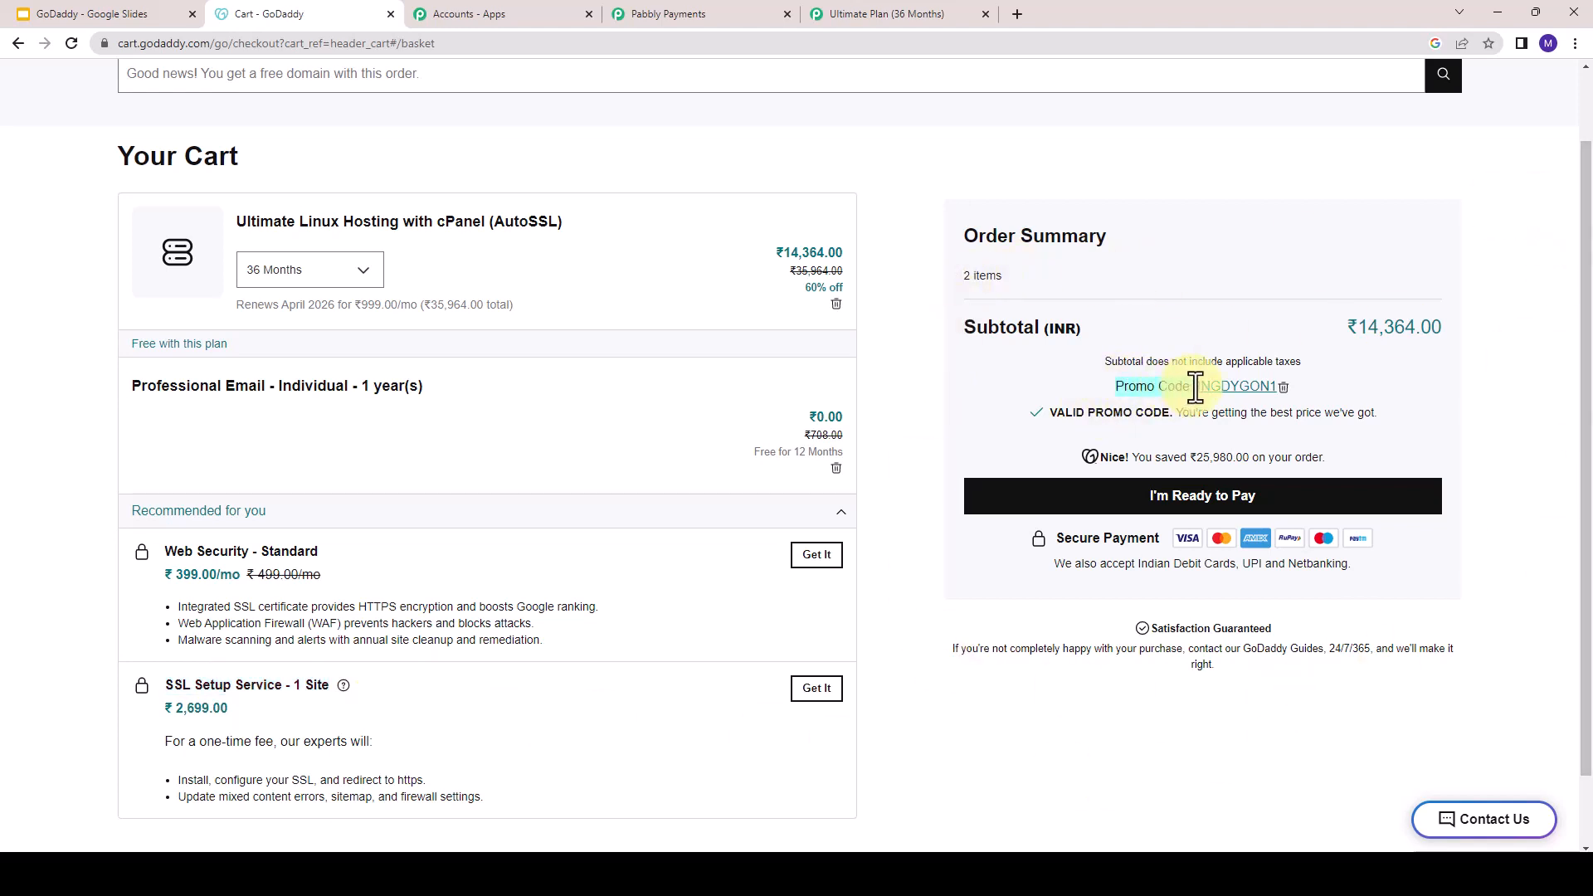
- Check the plan's checkout page against the Recommended for you section of the GoDaddy cart
click(664, 13)
click(881, 15)
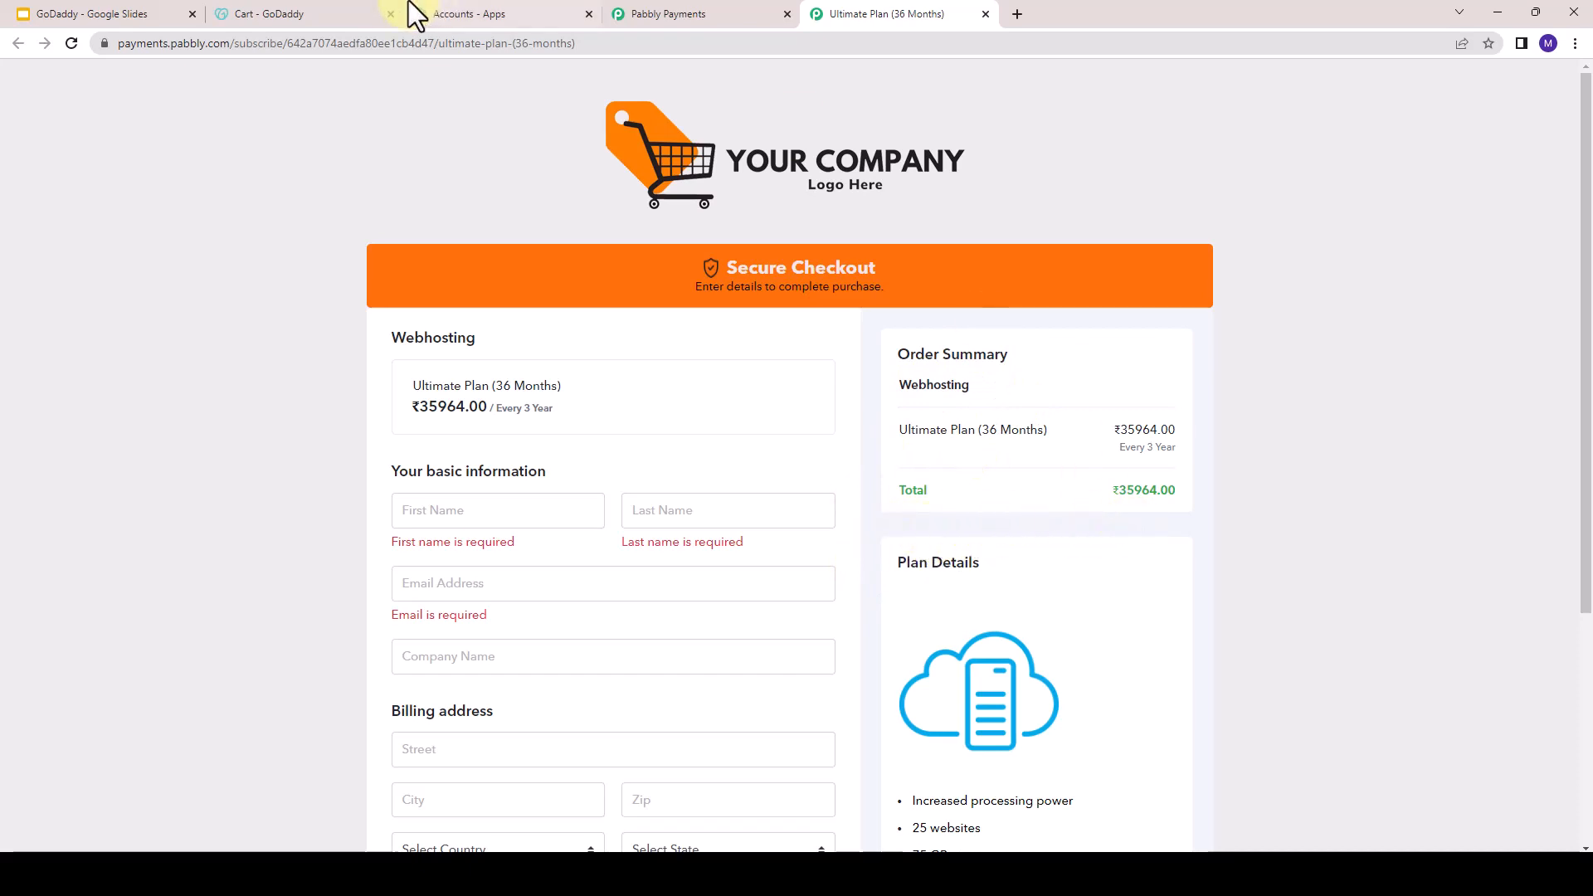
click(311, 4)
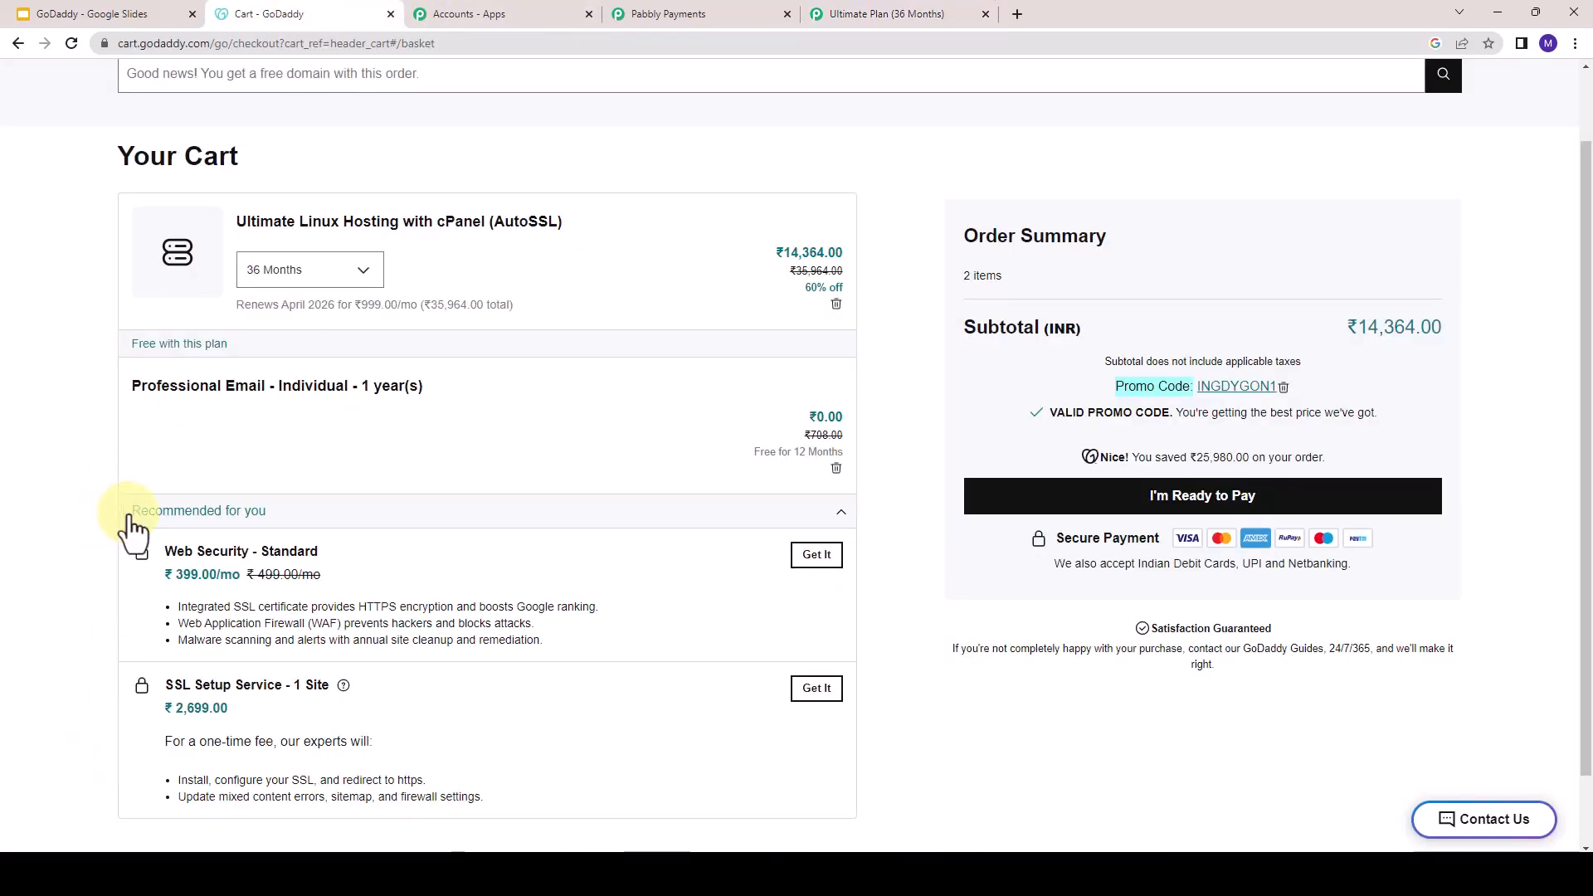
drag(130, 510, 217, 510)
click(838, 8)
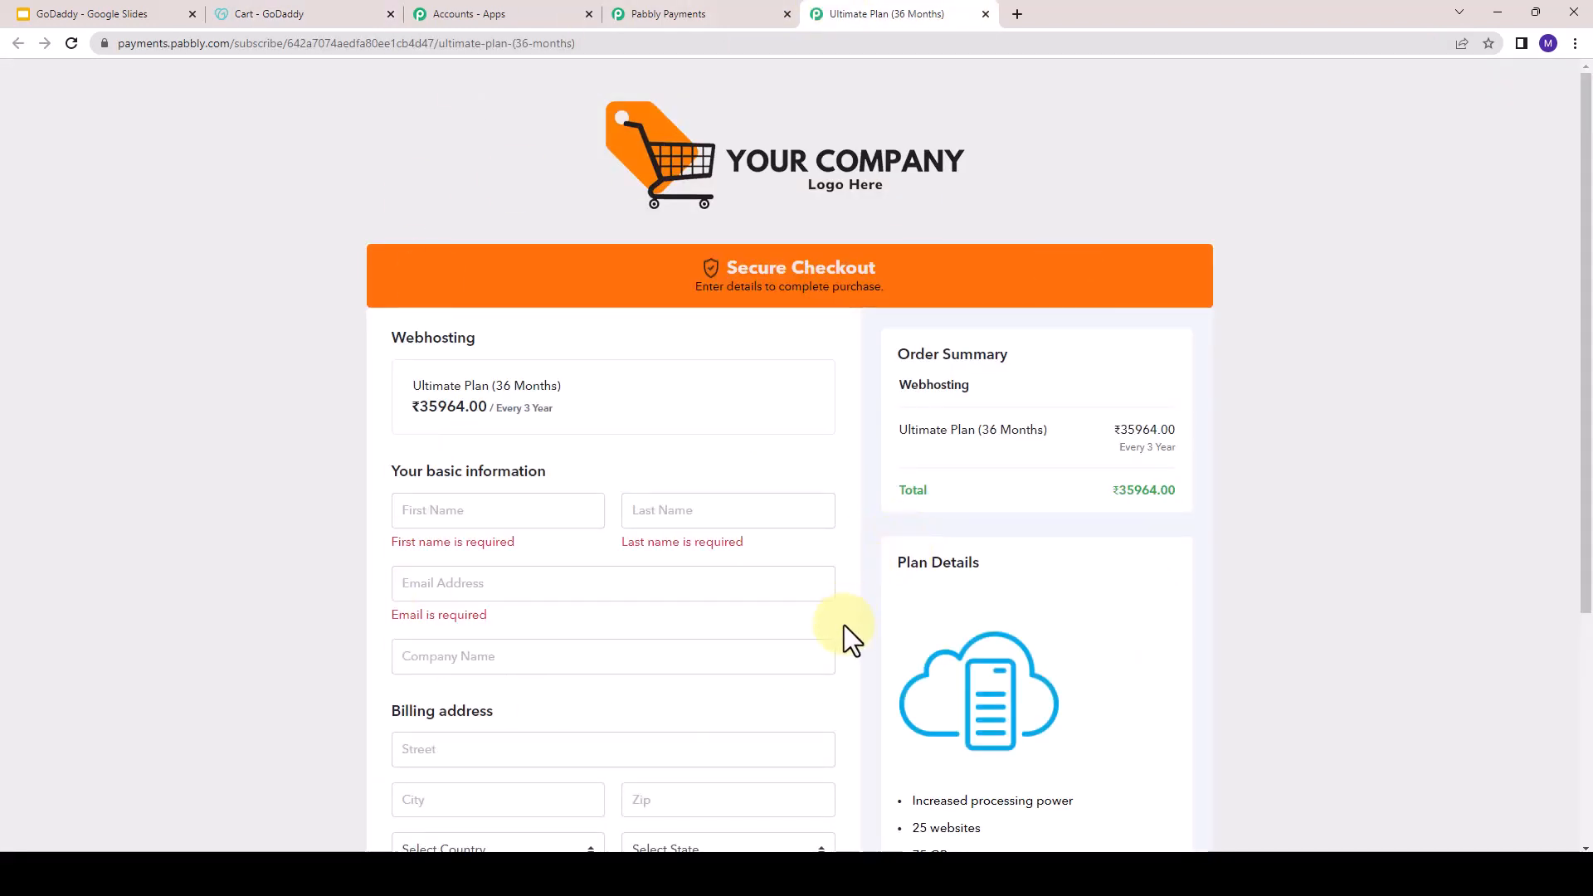
- Return to the products page and open the Webhosting product's coupons
click(661, 6)
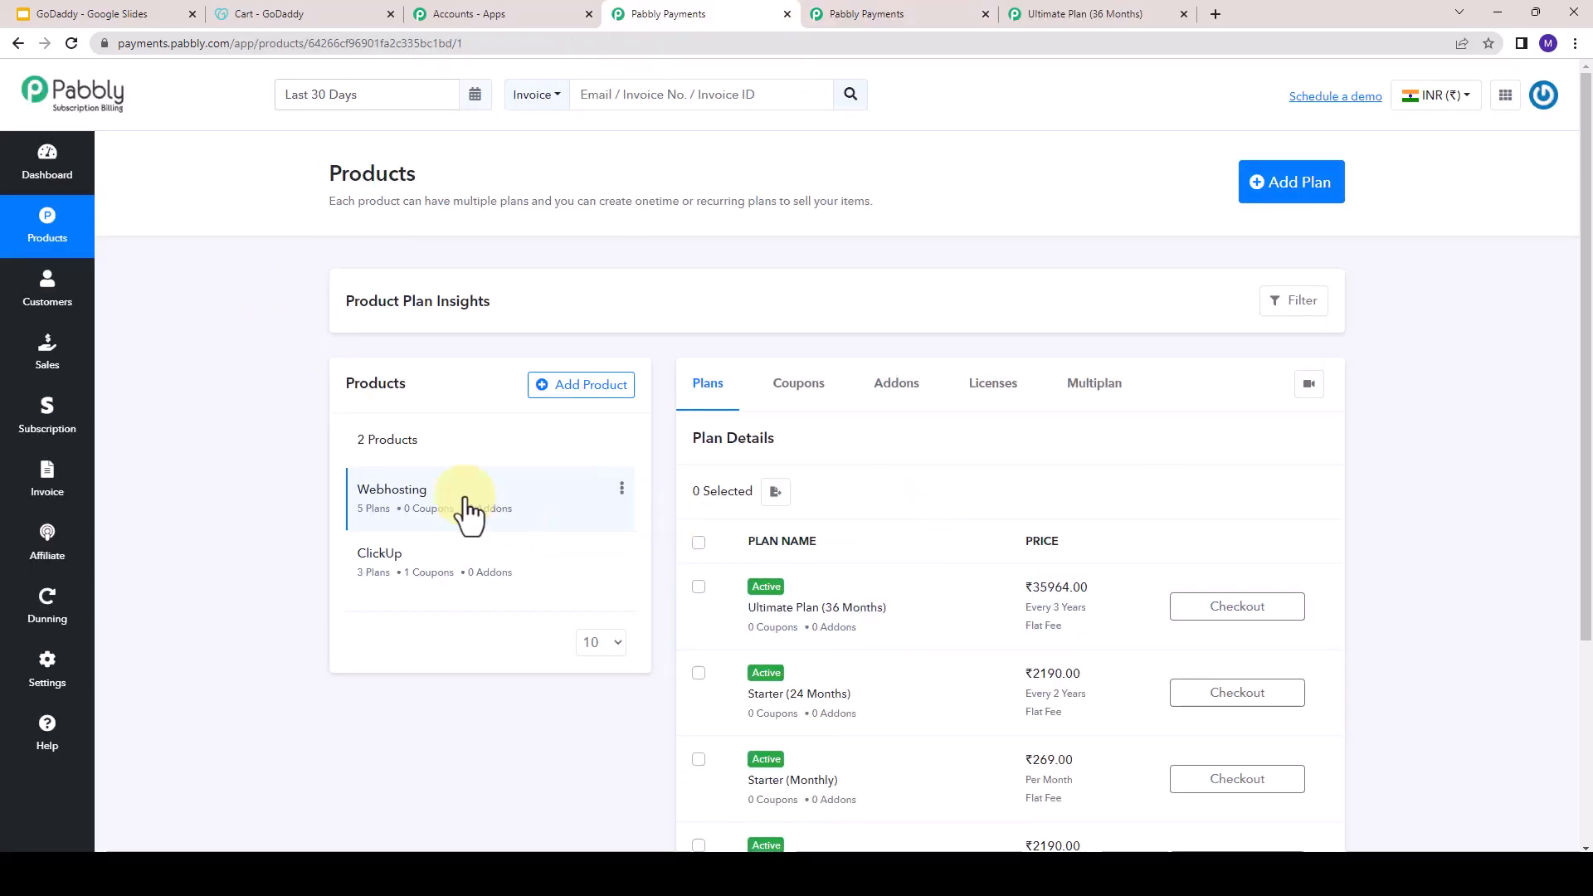
click(801, 390)
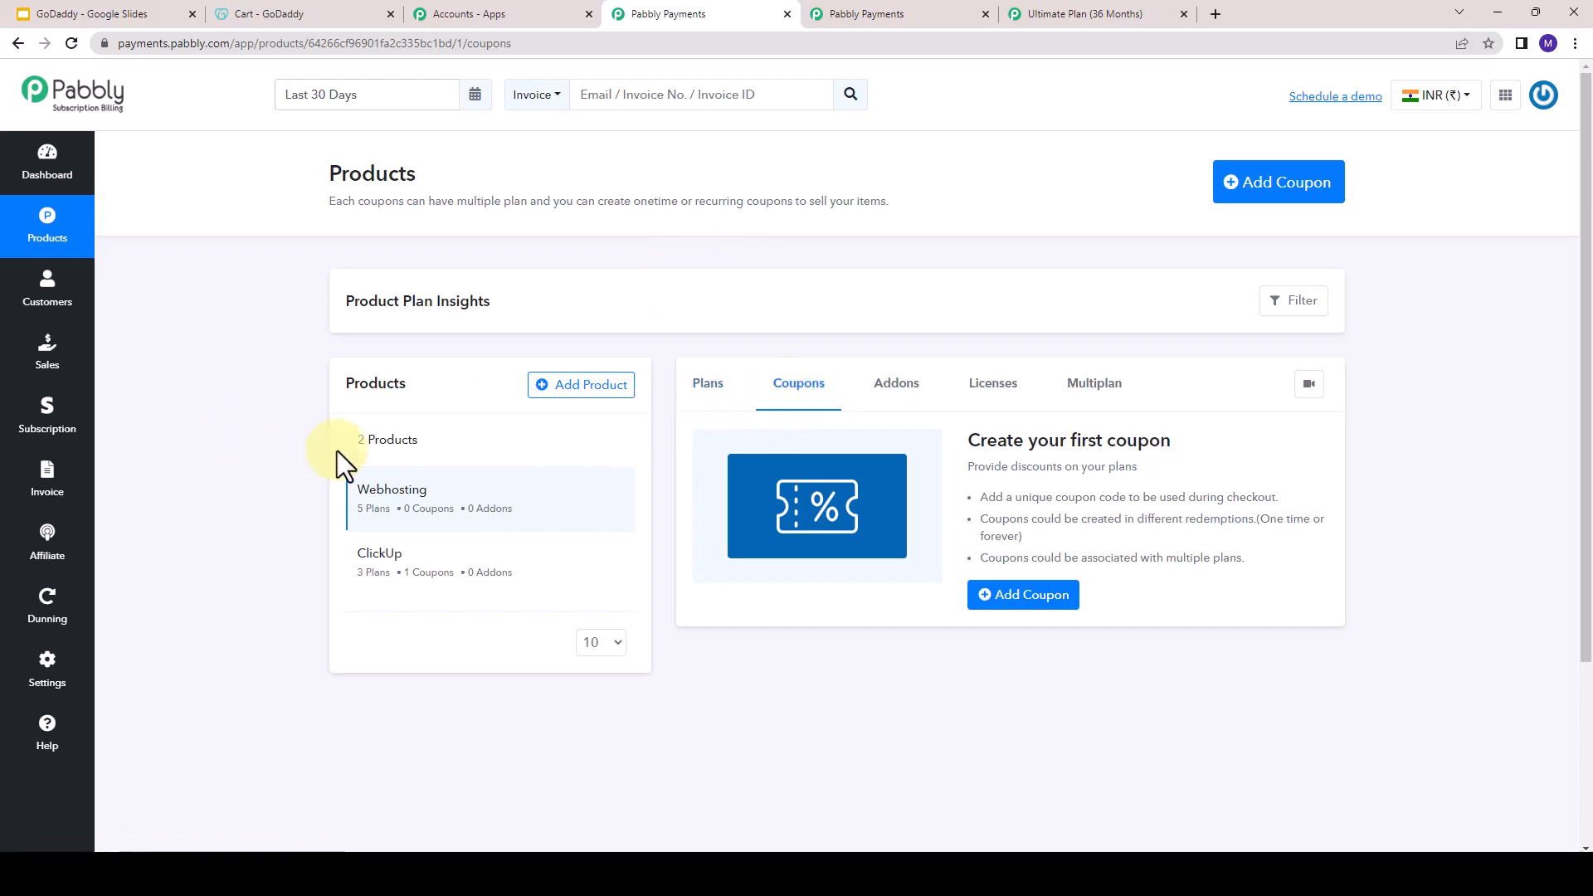
- Start a new coupon for the Webhosting product named Discount 40 with the coupon code 40off
click(1291, 189)
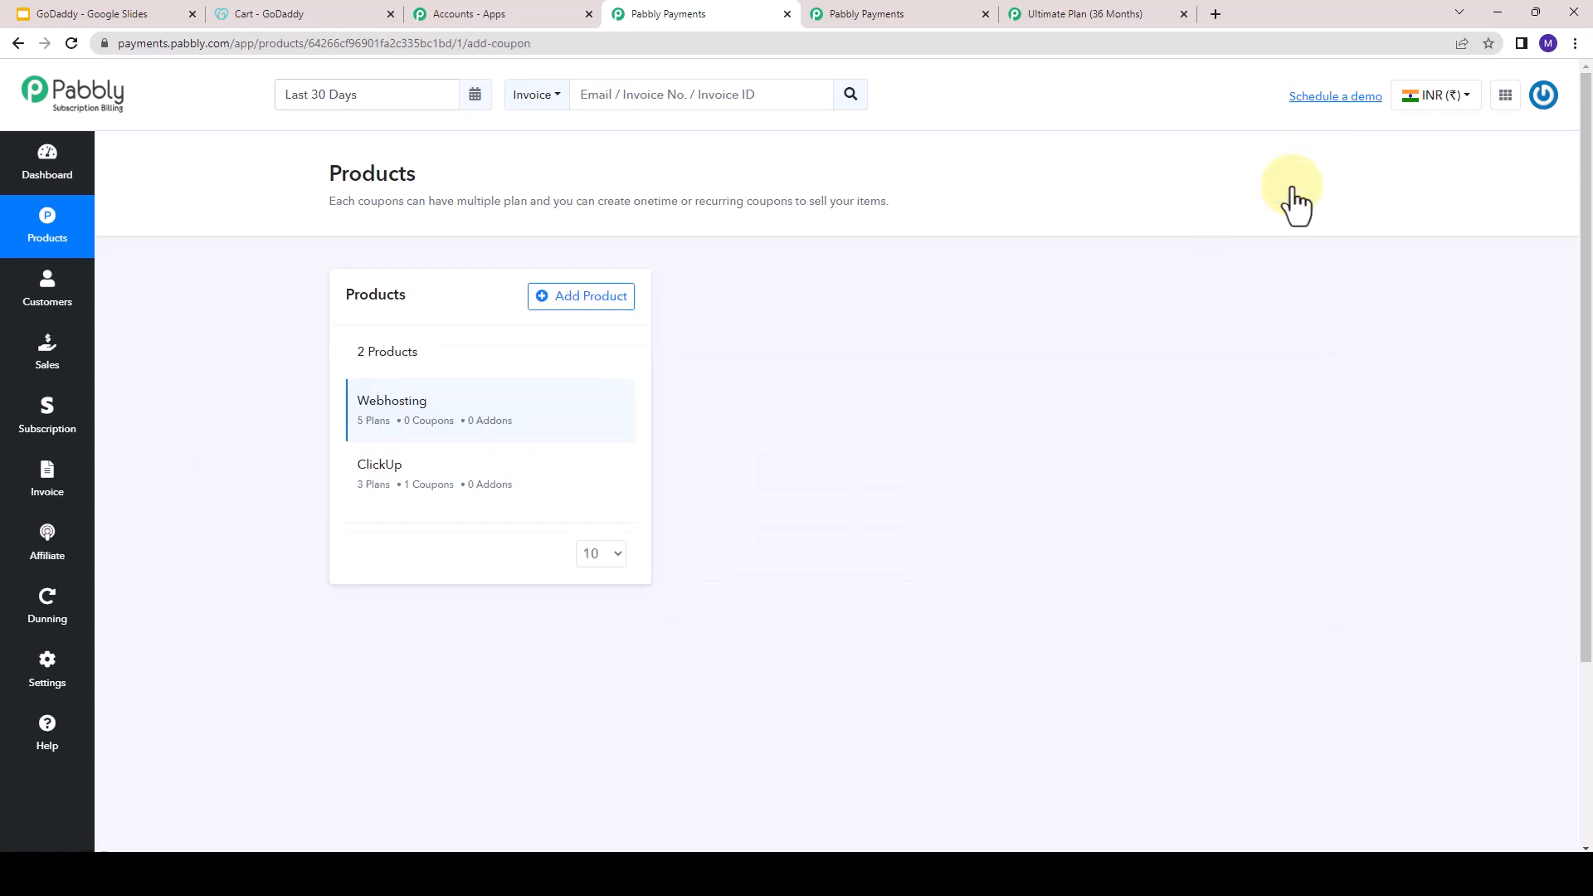
click(881, 396)
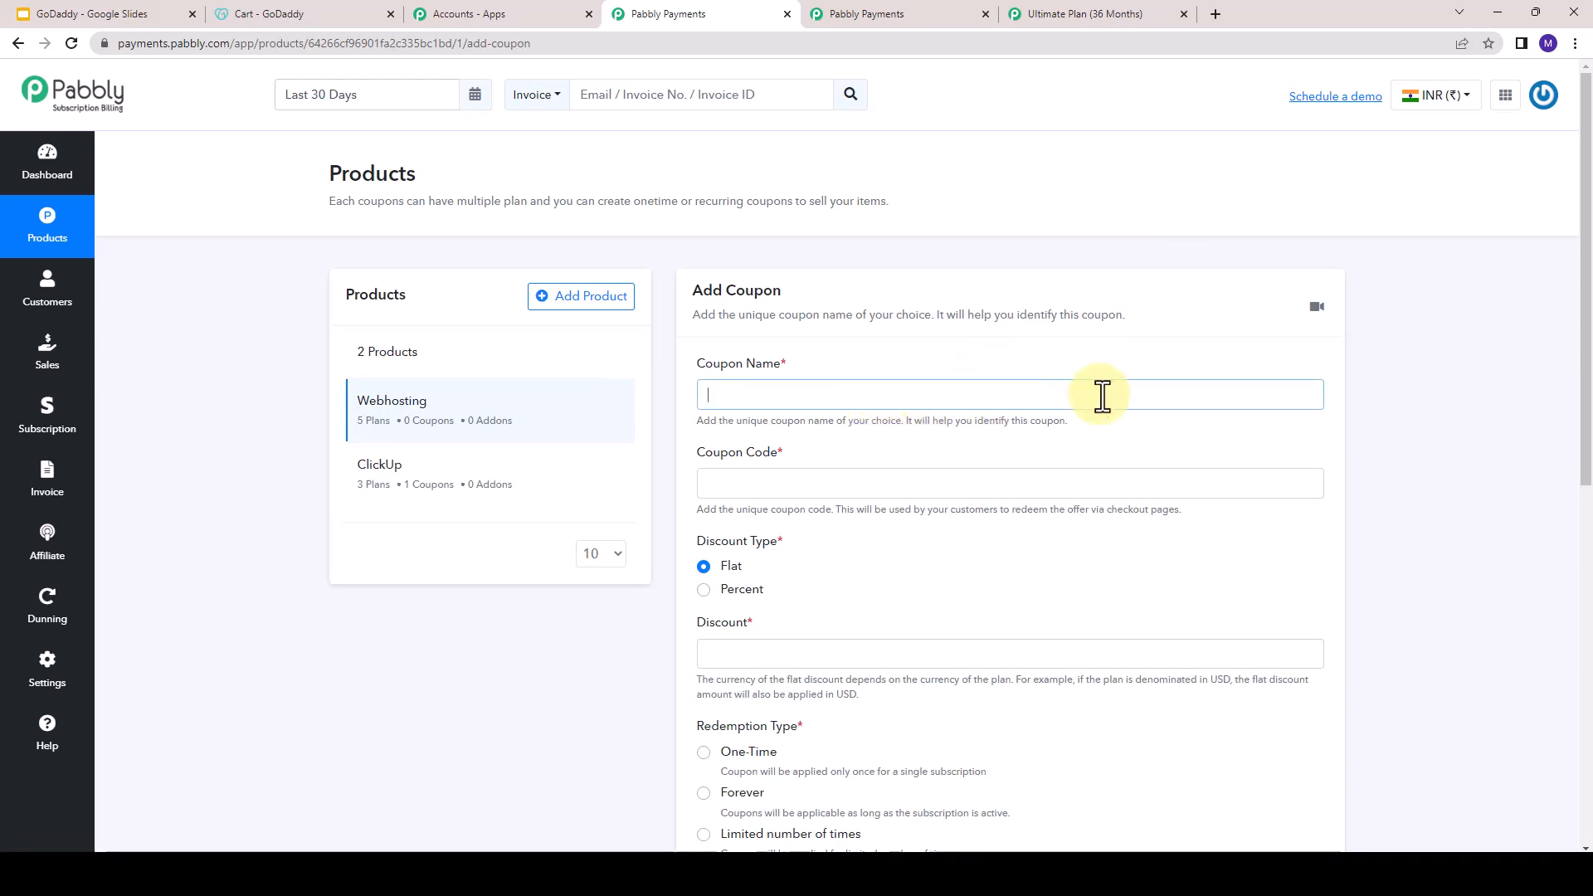
text(Discount 40)
click(823, 485)
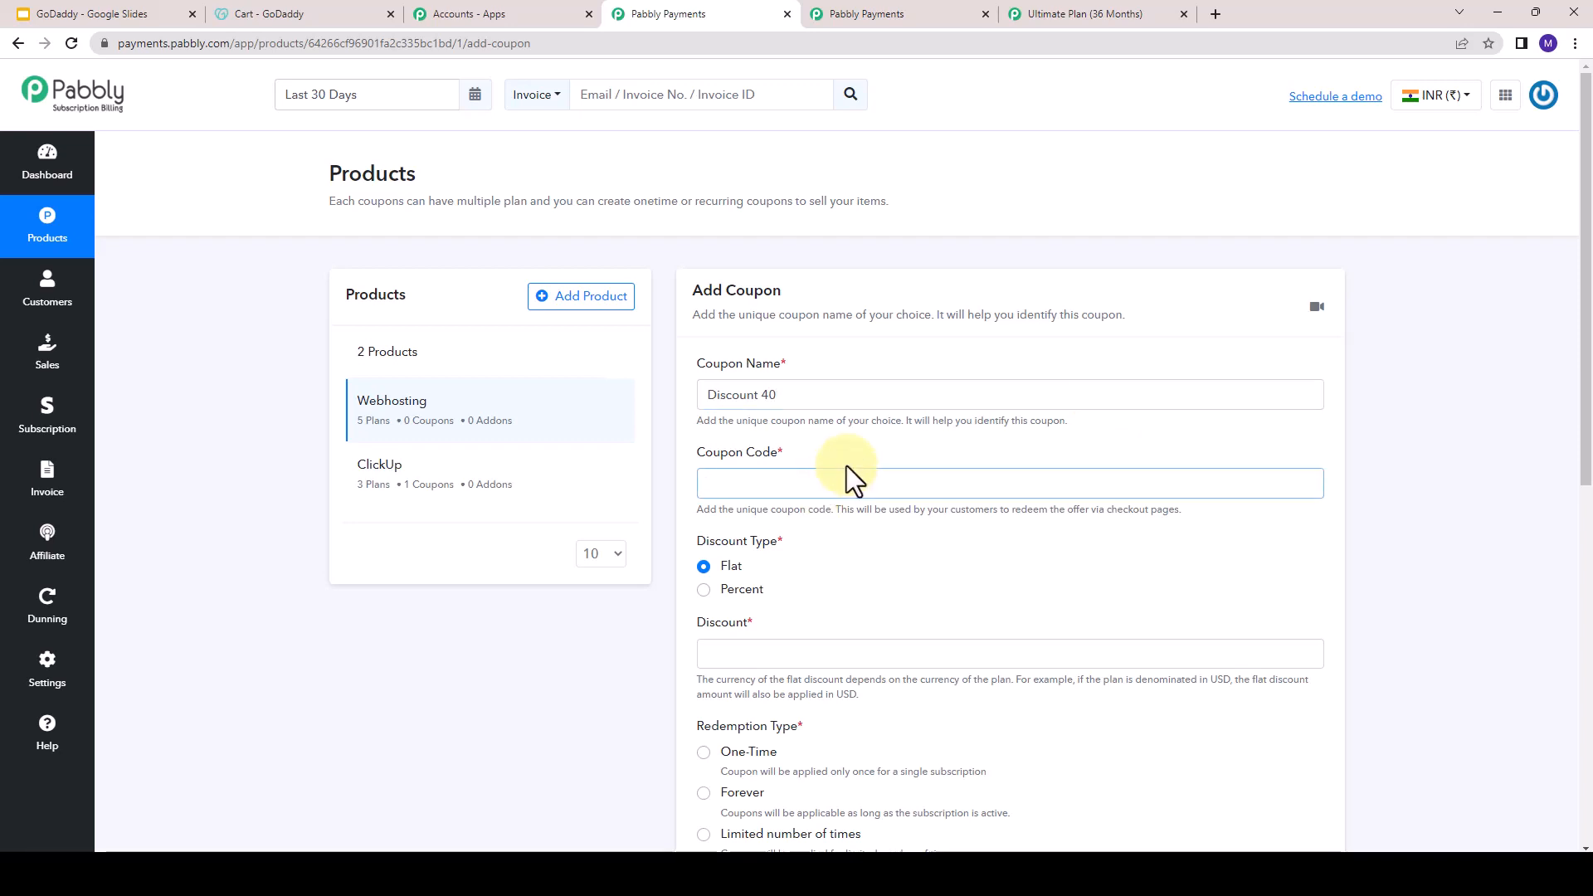
text(40off)
- Make the coupon a percentage discount of 40 with the Forever redemption type
double_click(730, 566)
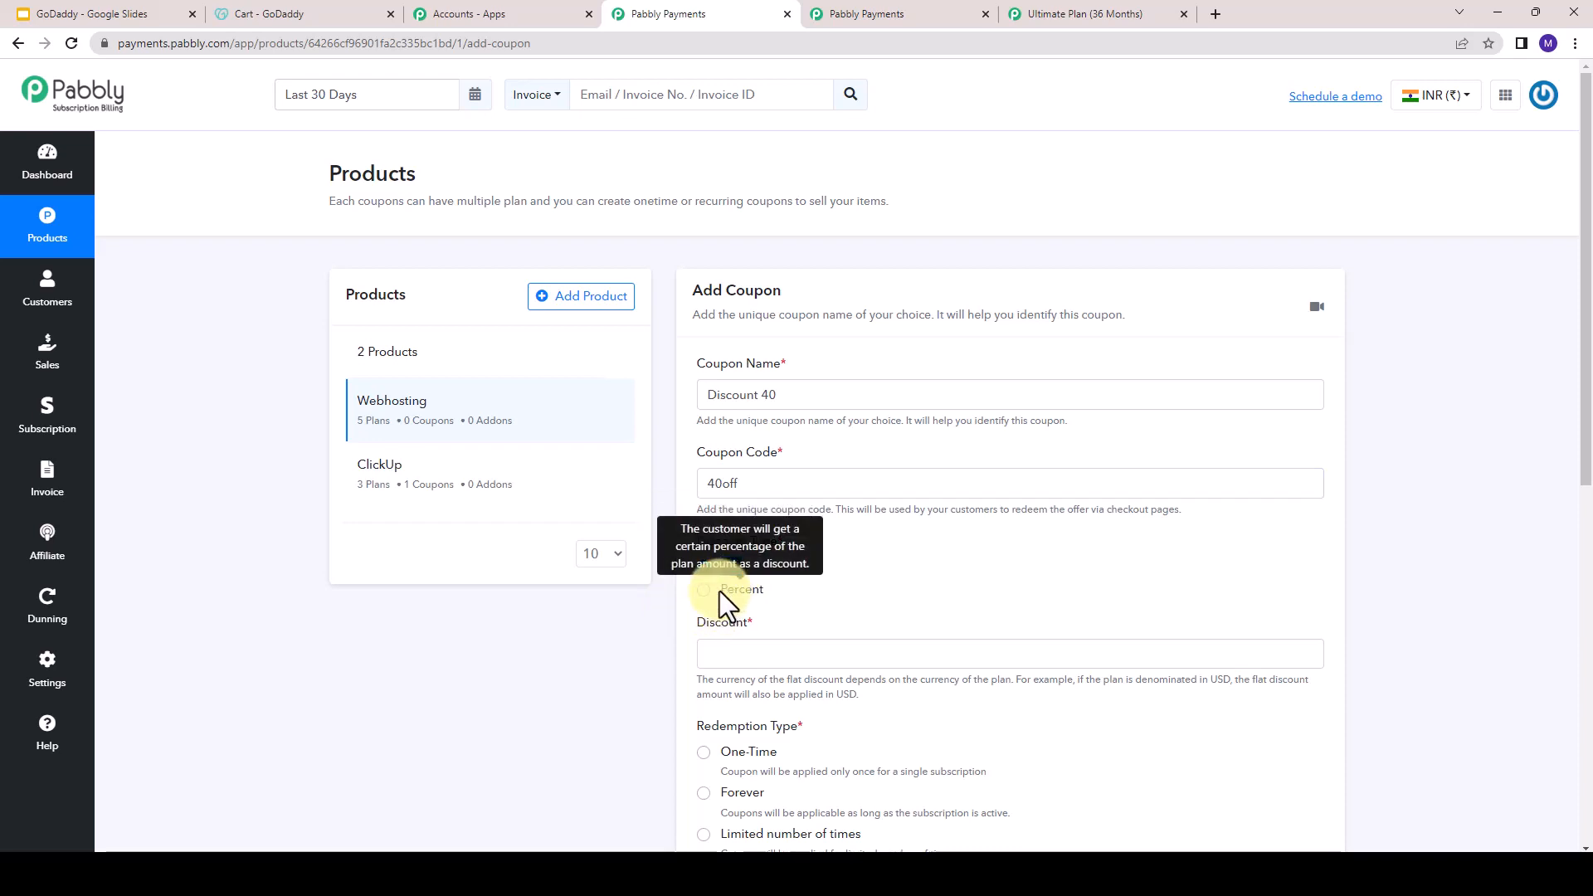
double_click(718, 590)
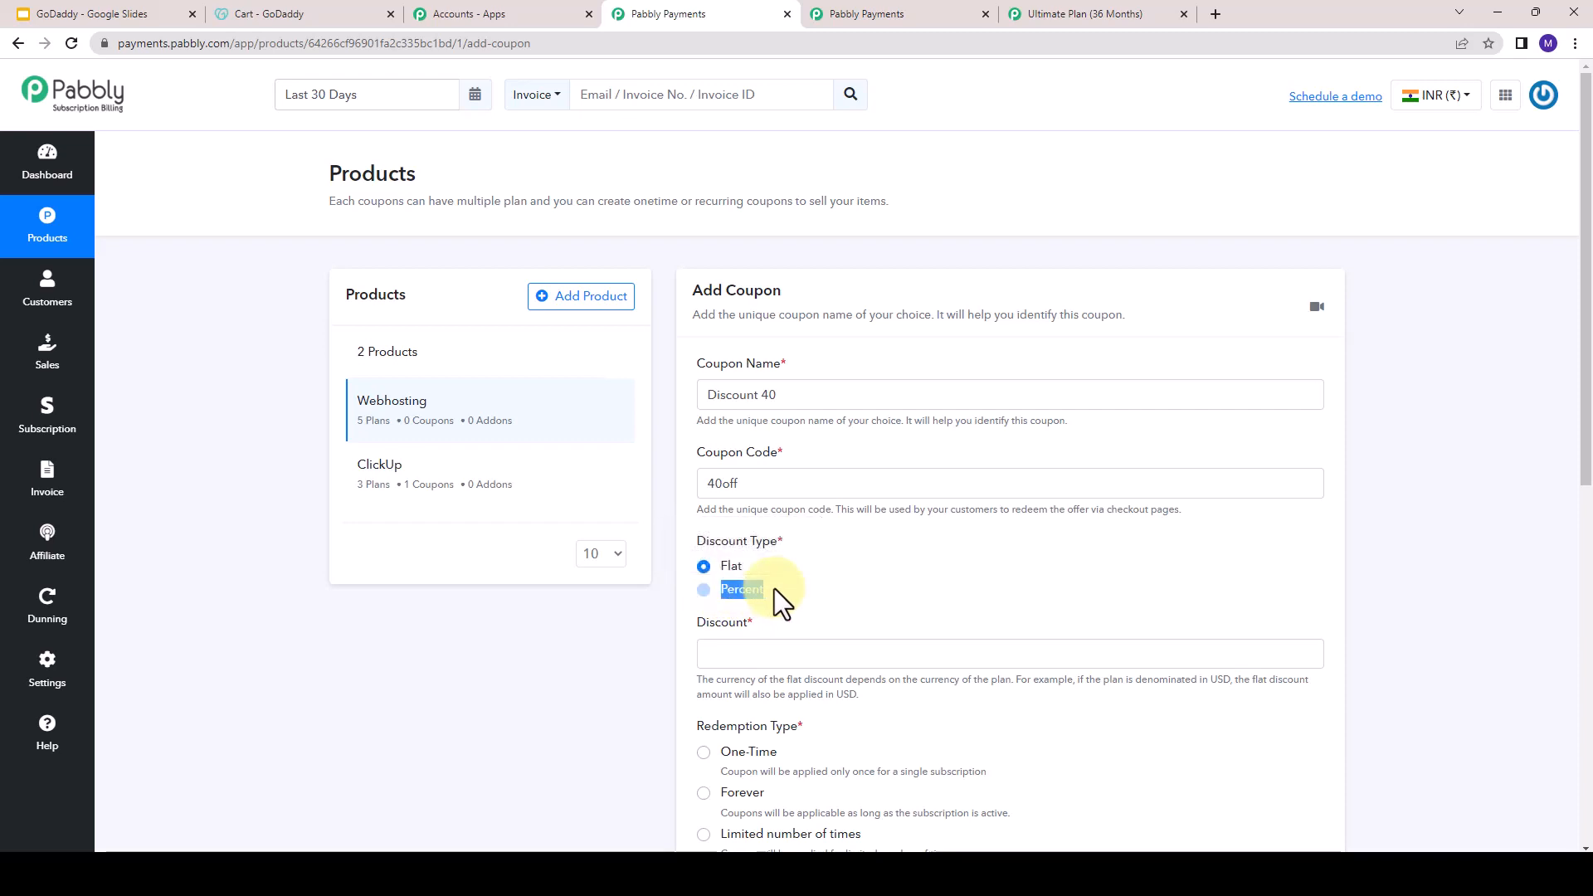
click(709, 592)
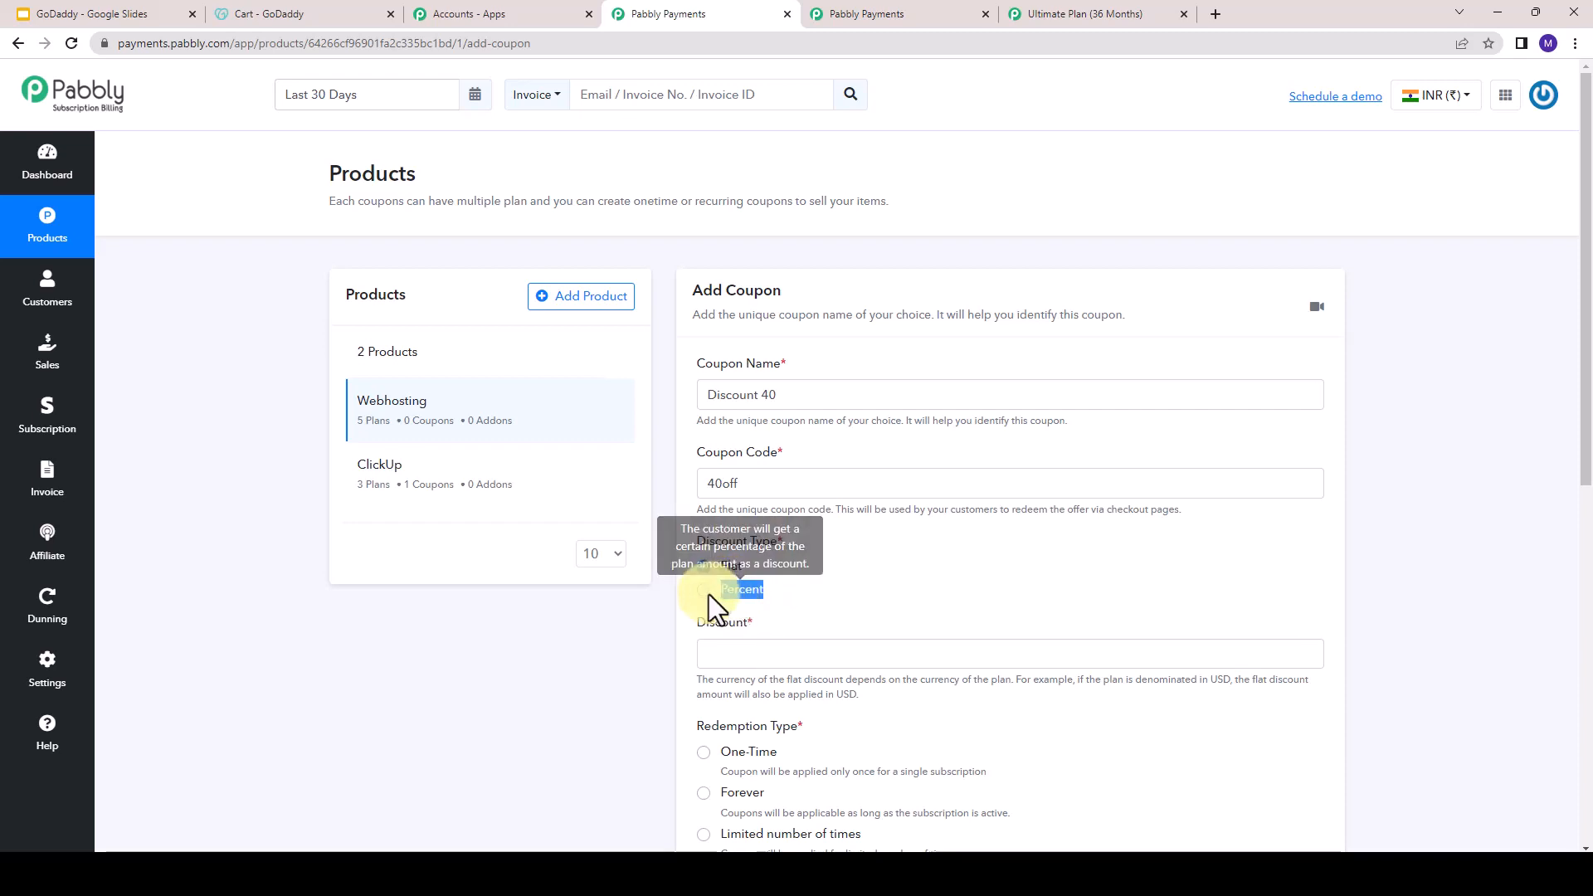
click(706, 591)
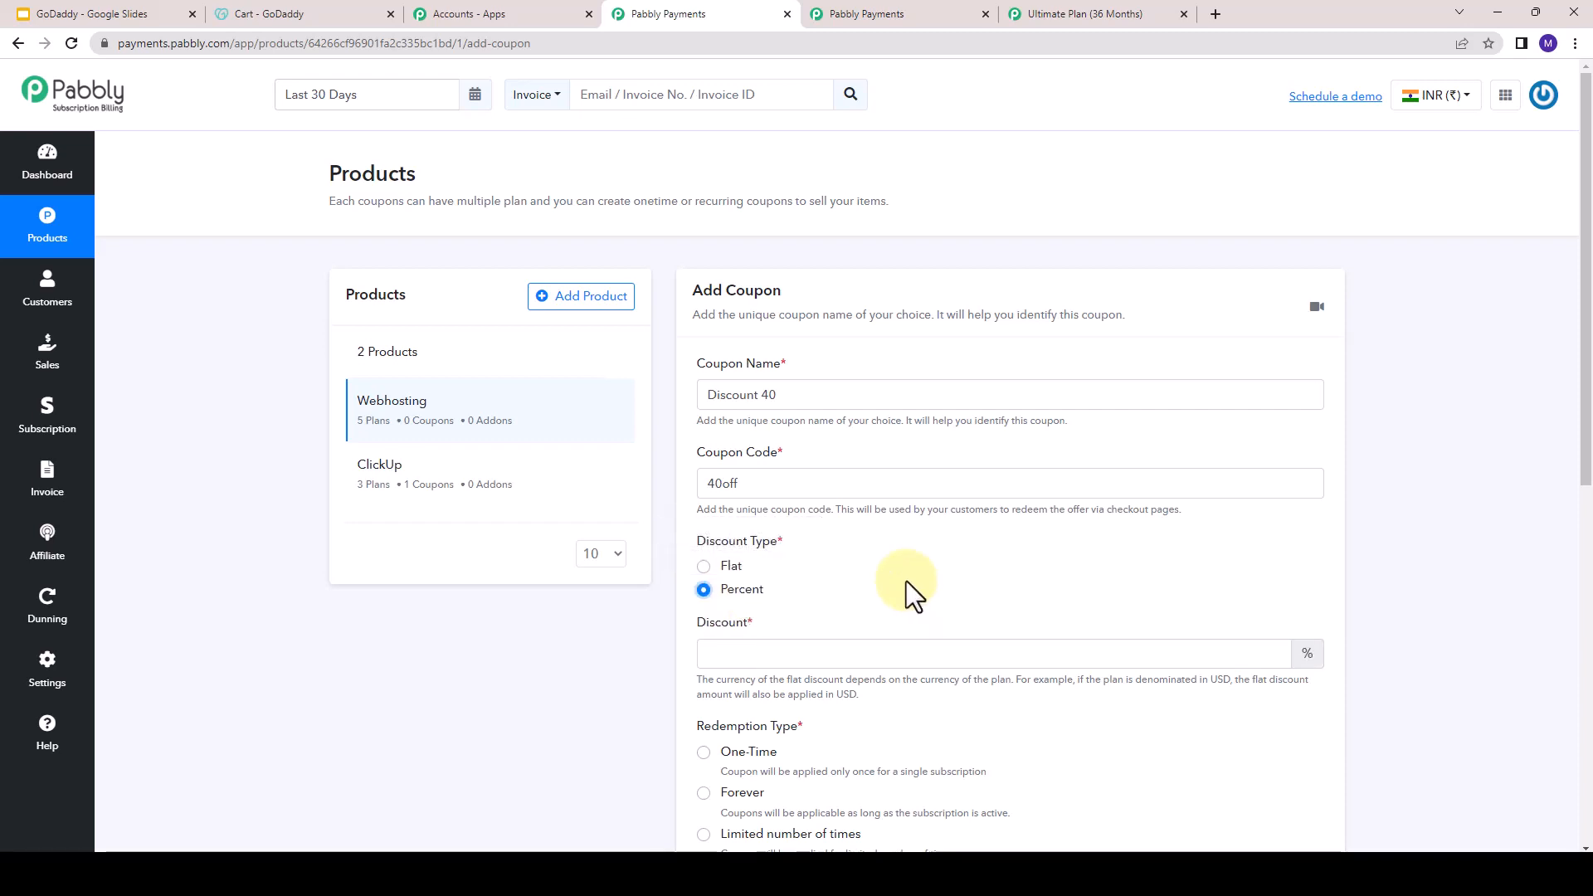
click(743, 648)
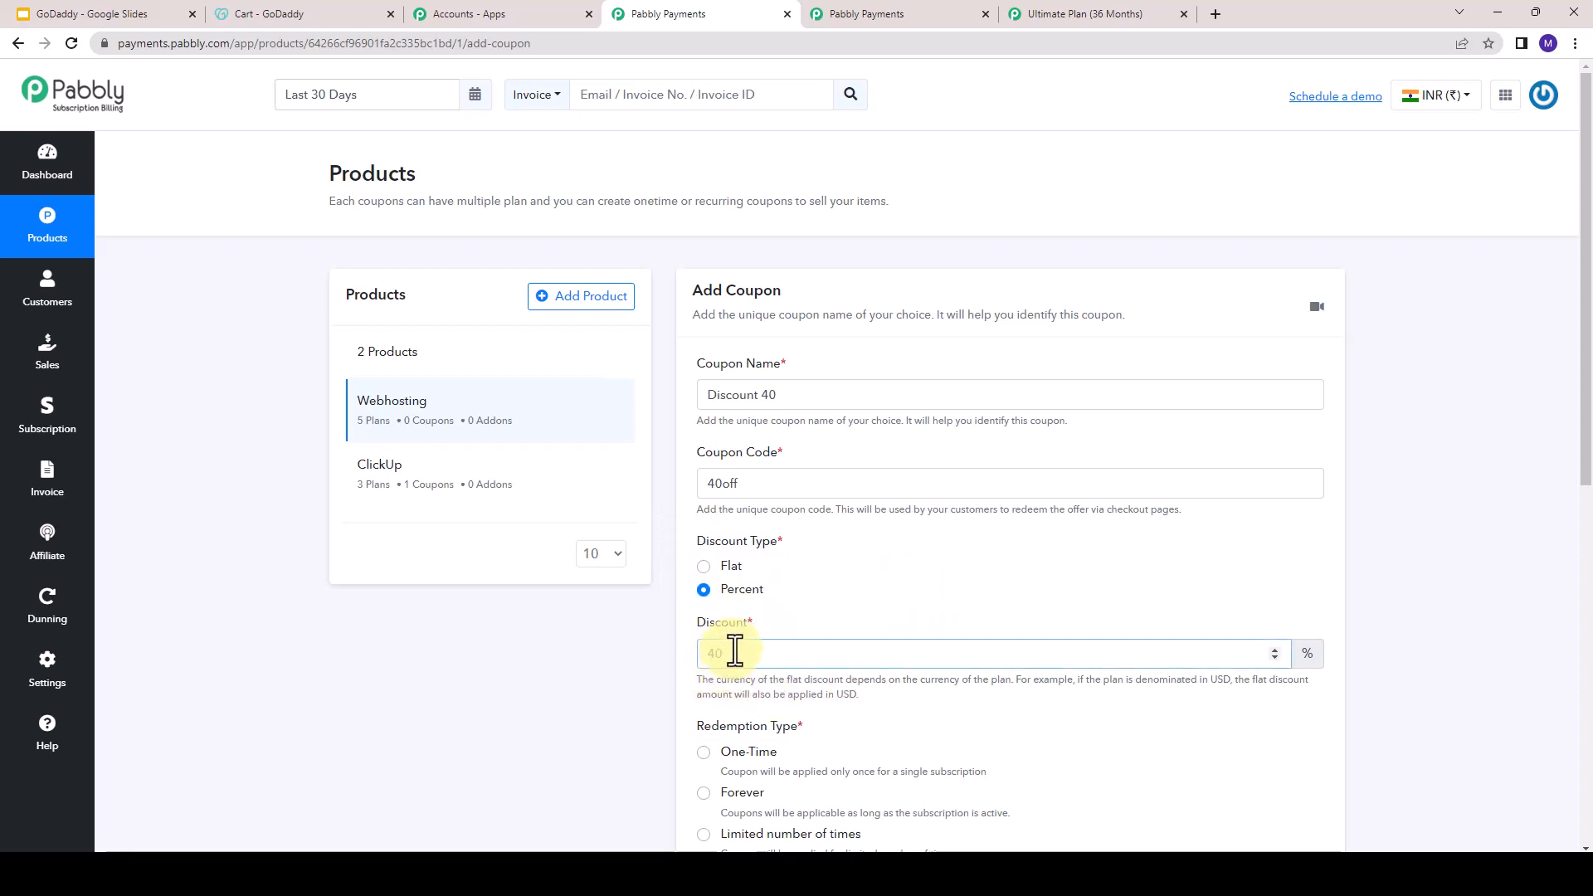
scroll(730, 622, down, 2)
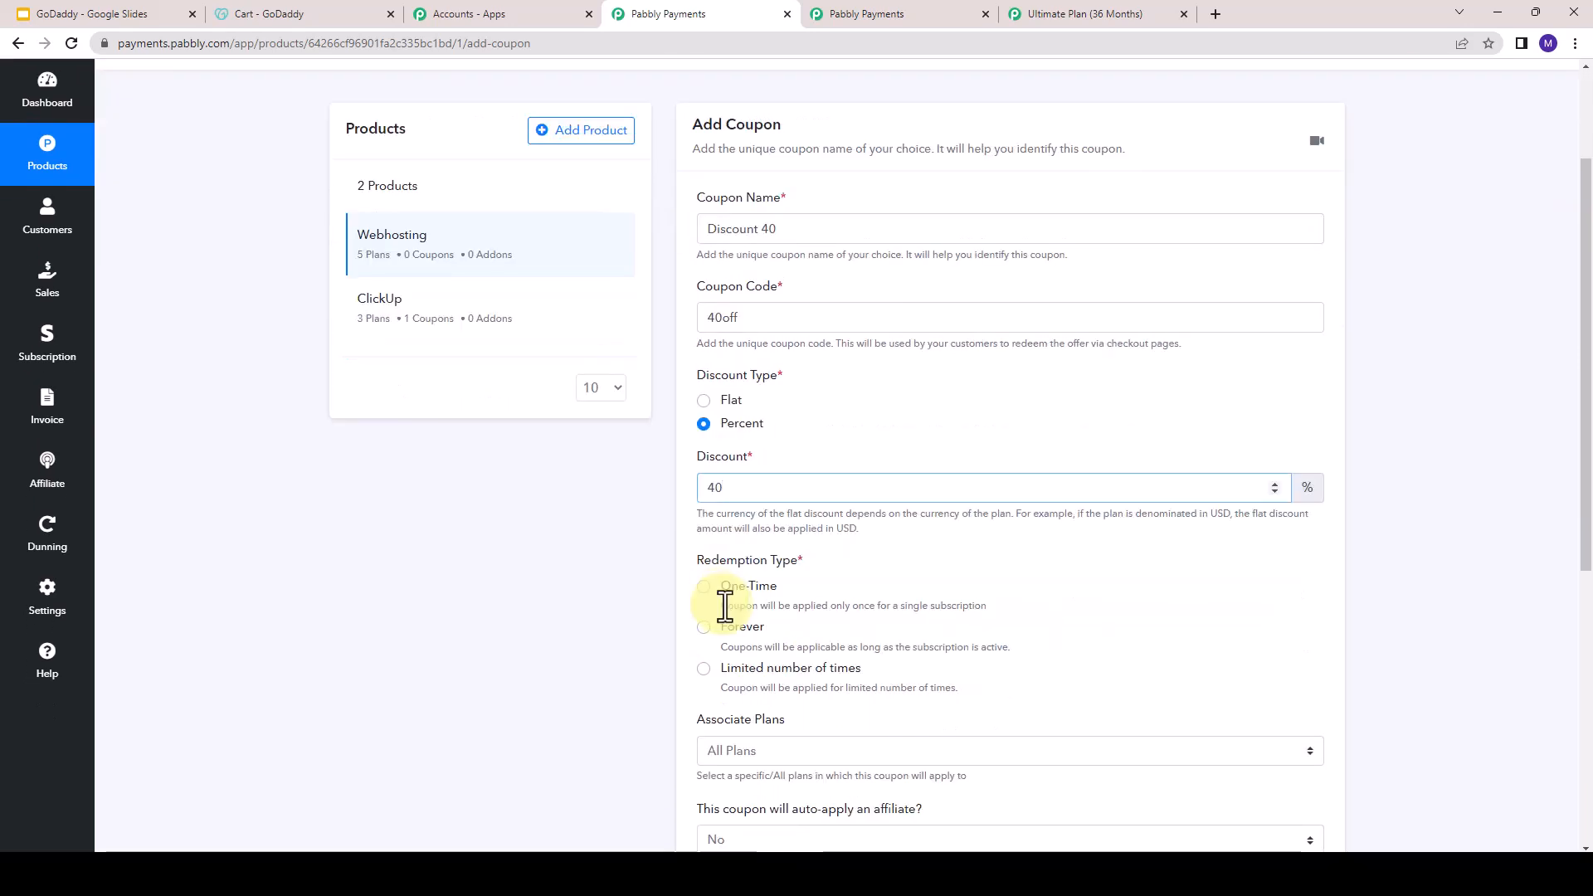
scroll(715, 590, down, 1)
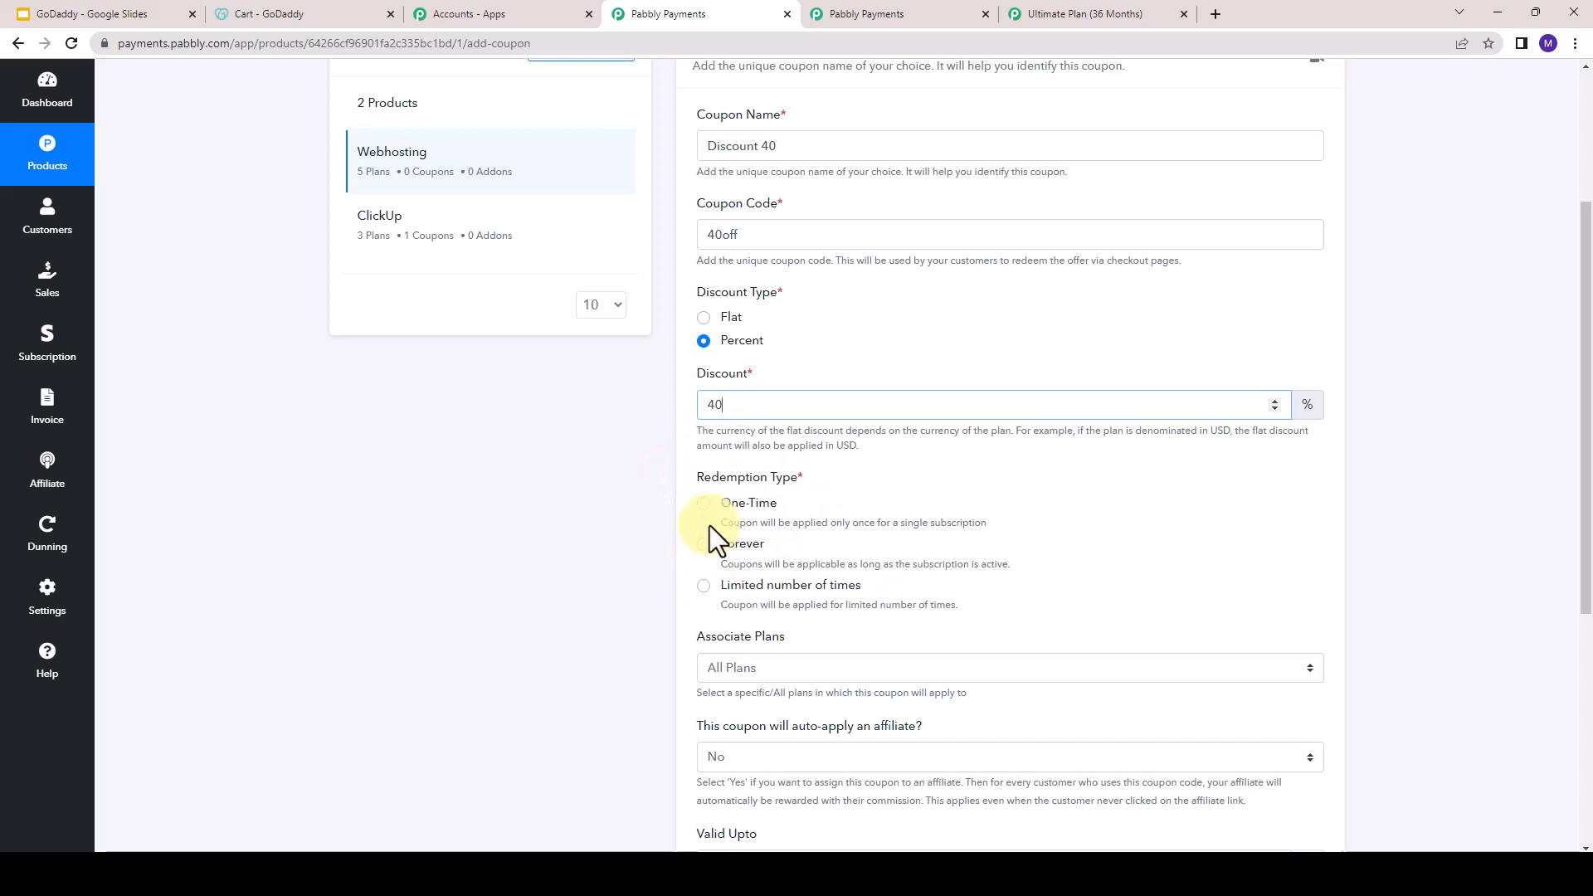
click(704, 548)
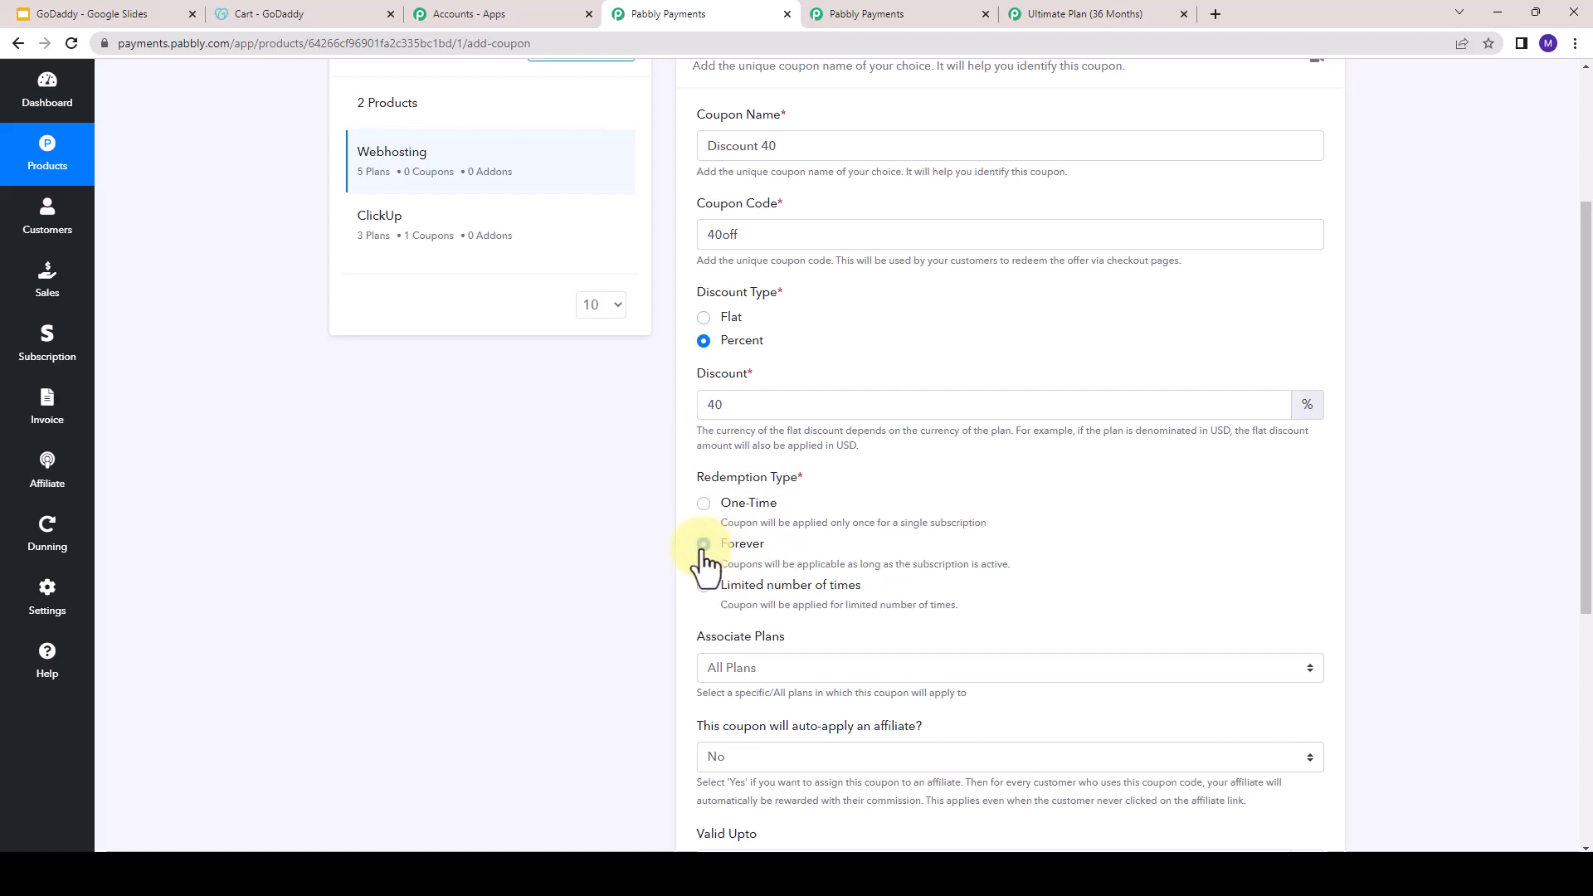
- Try the Selected Plans option for the coupon's associated plans, and set it back to All Plans
scroll(649, 553, down, 3)
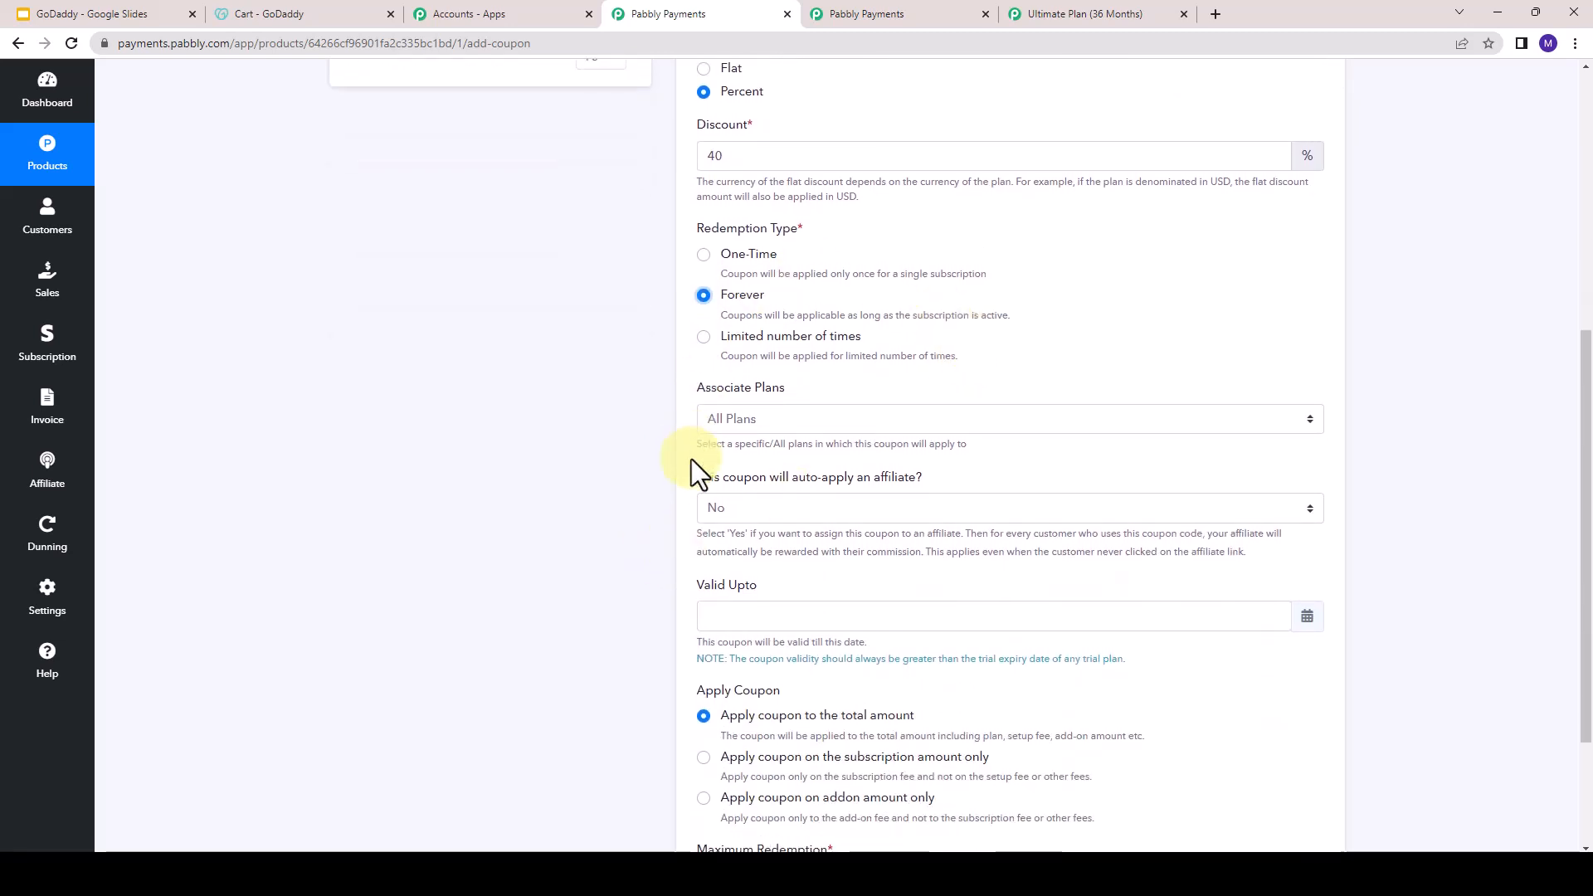
click(791, 421)
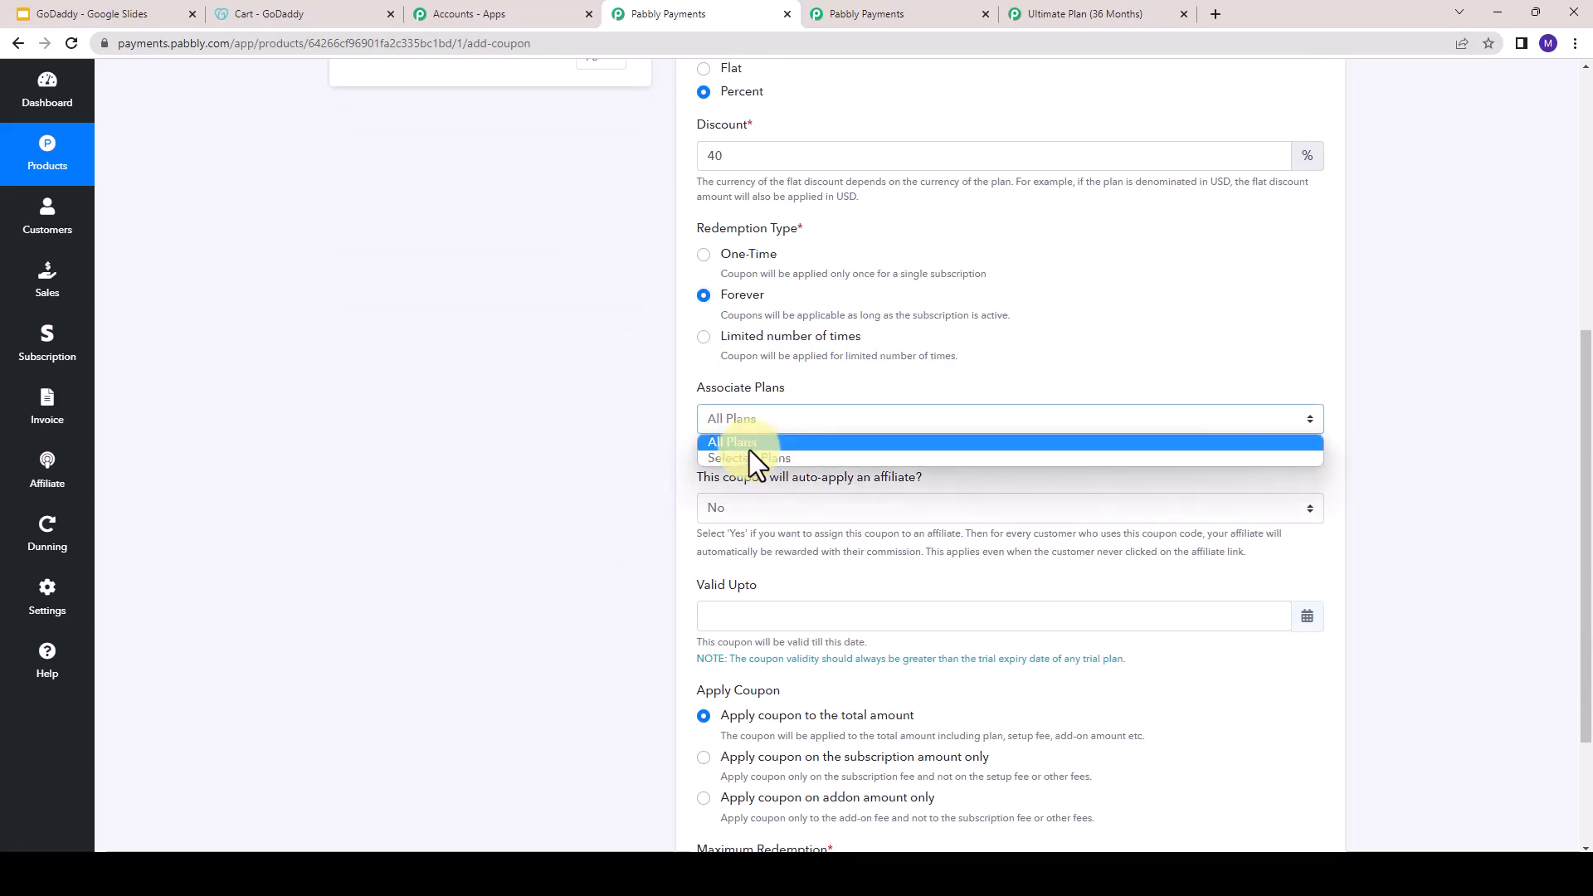
click(749, 457)
click(767, 489)
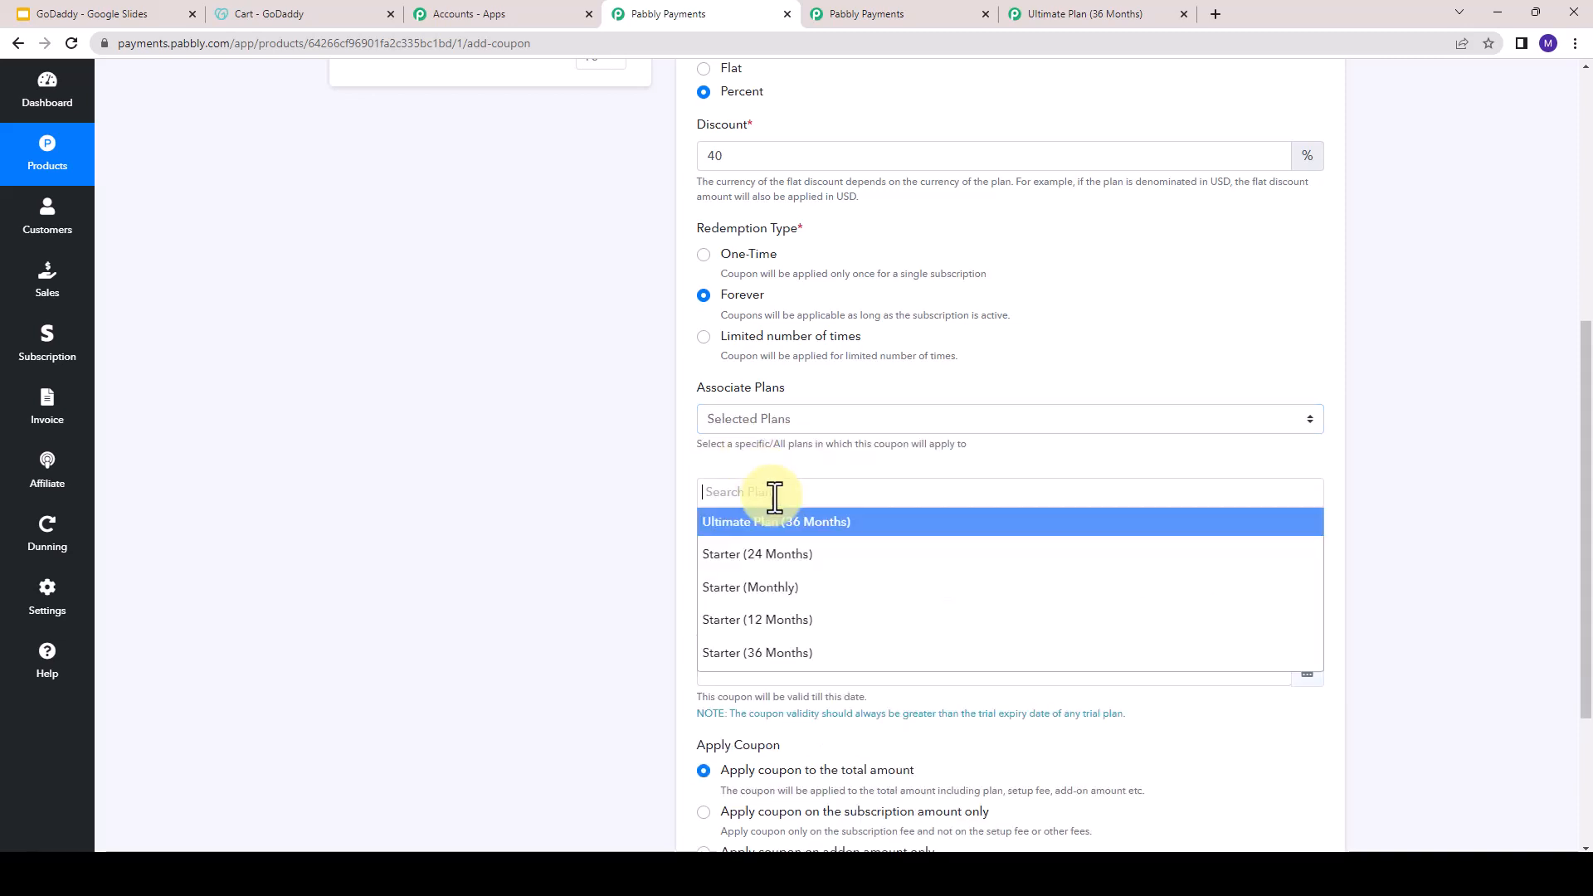
click(804, 421)
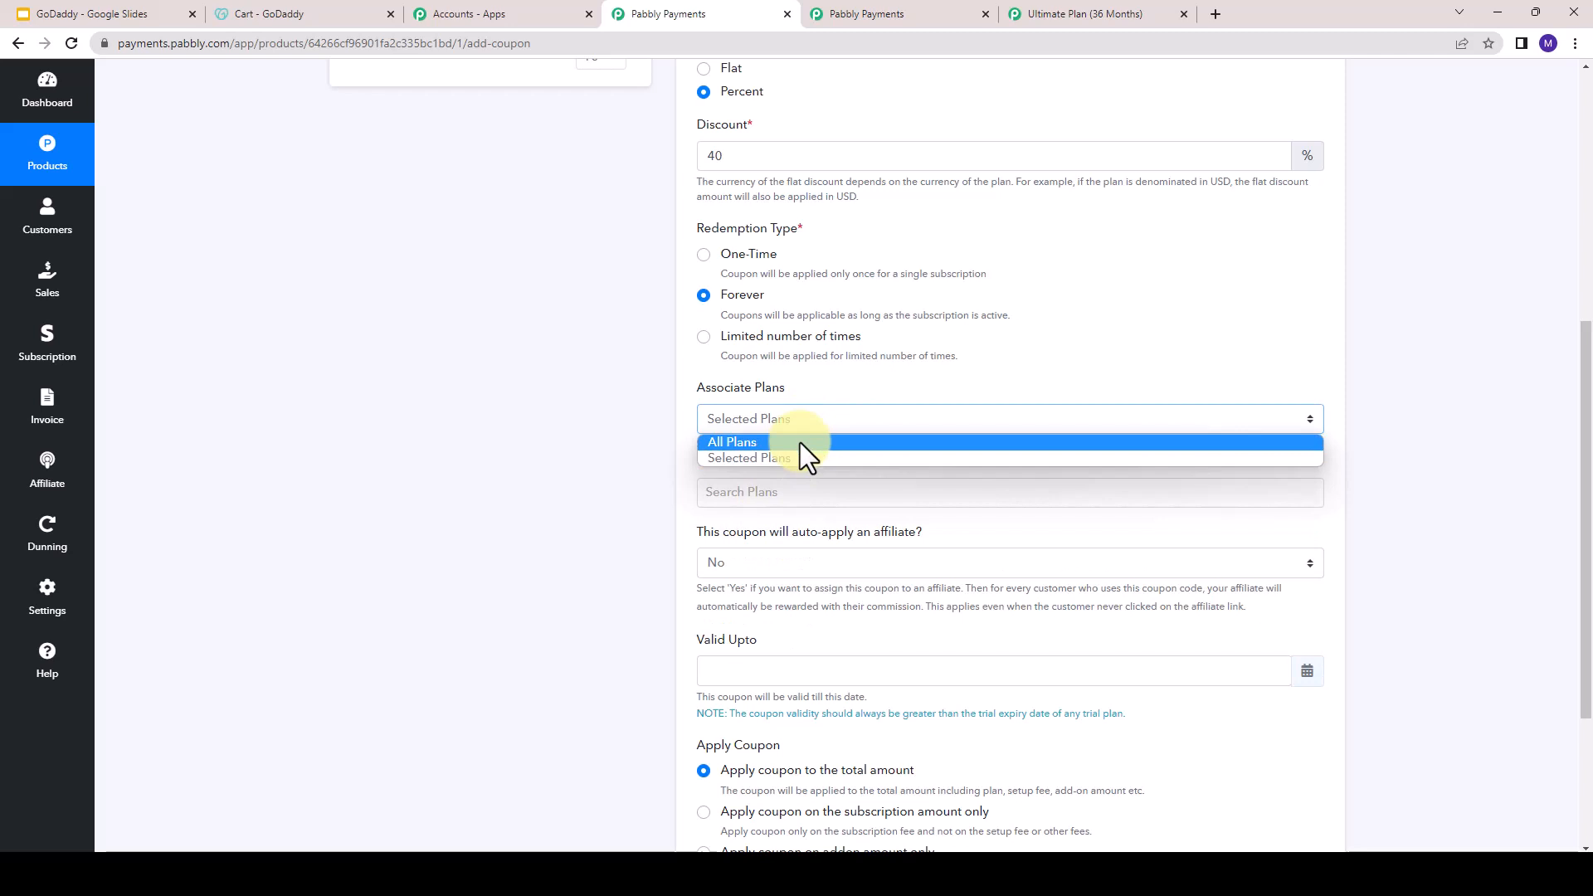
click(725, 442)
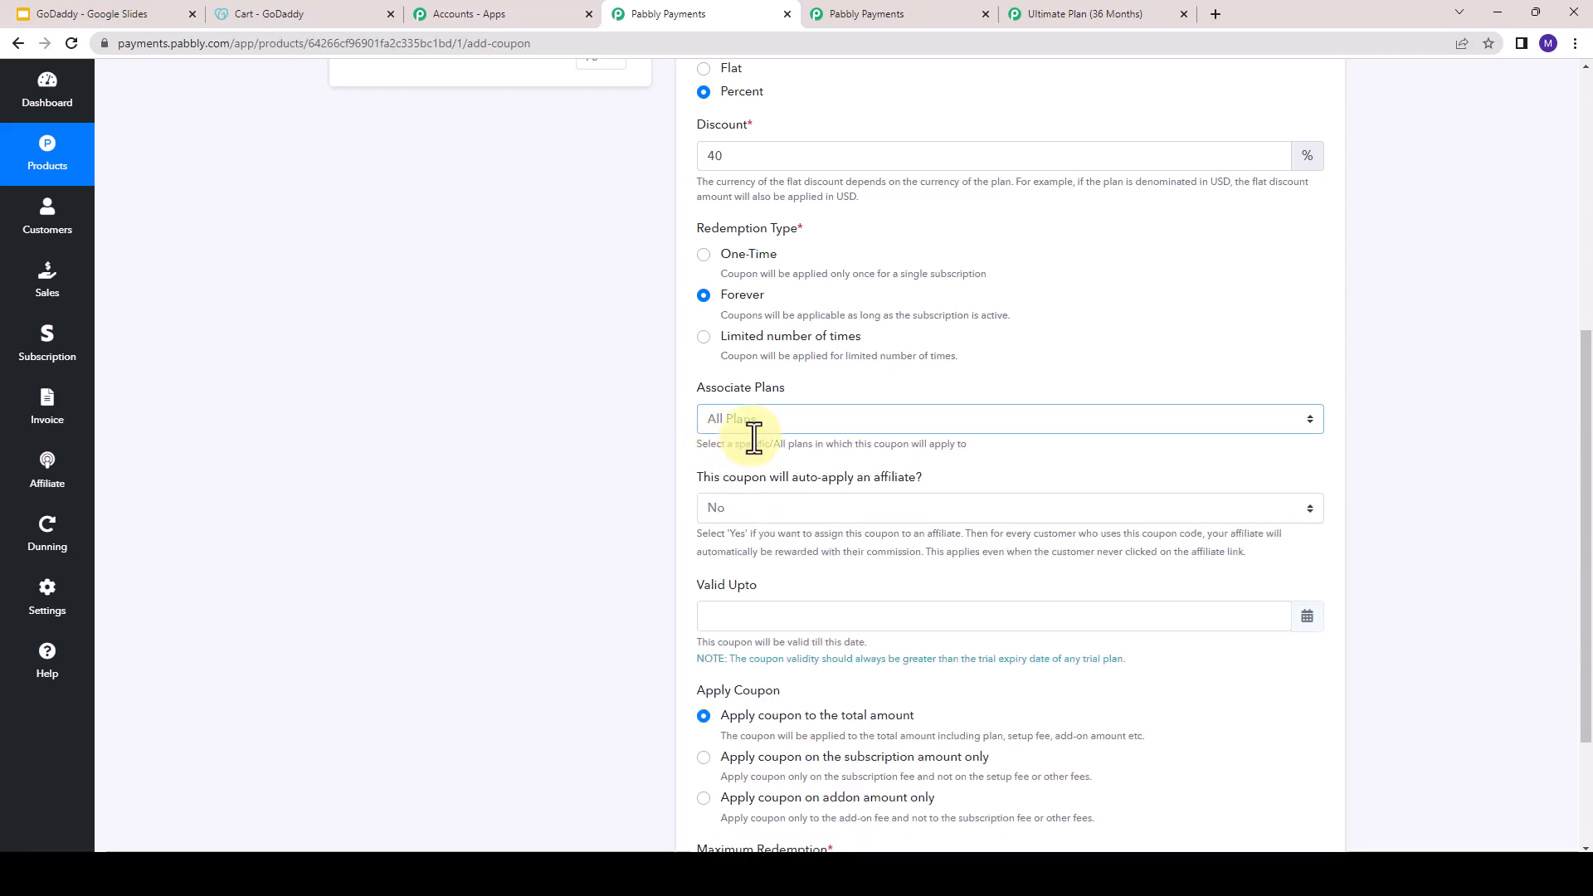
- Pick 30 April 2023 as the coupon's validity date, set the maximum redemption to 1000, and save the coupon
scroll(762, 567, down, 1)
click(743, 540)
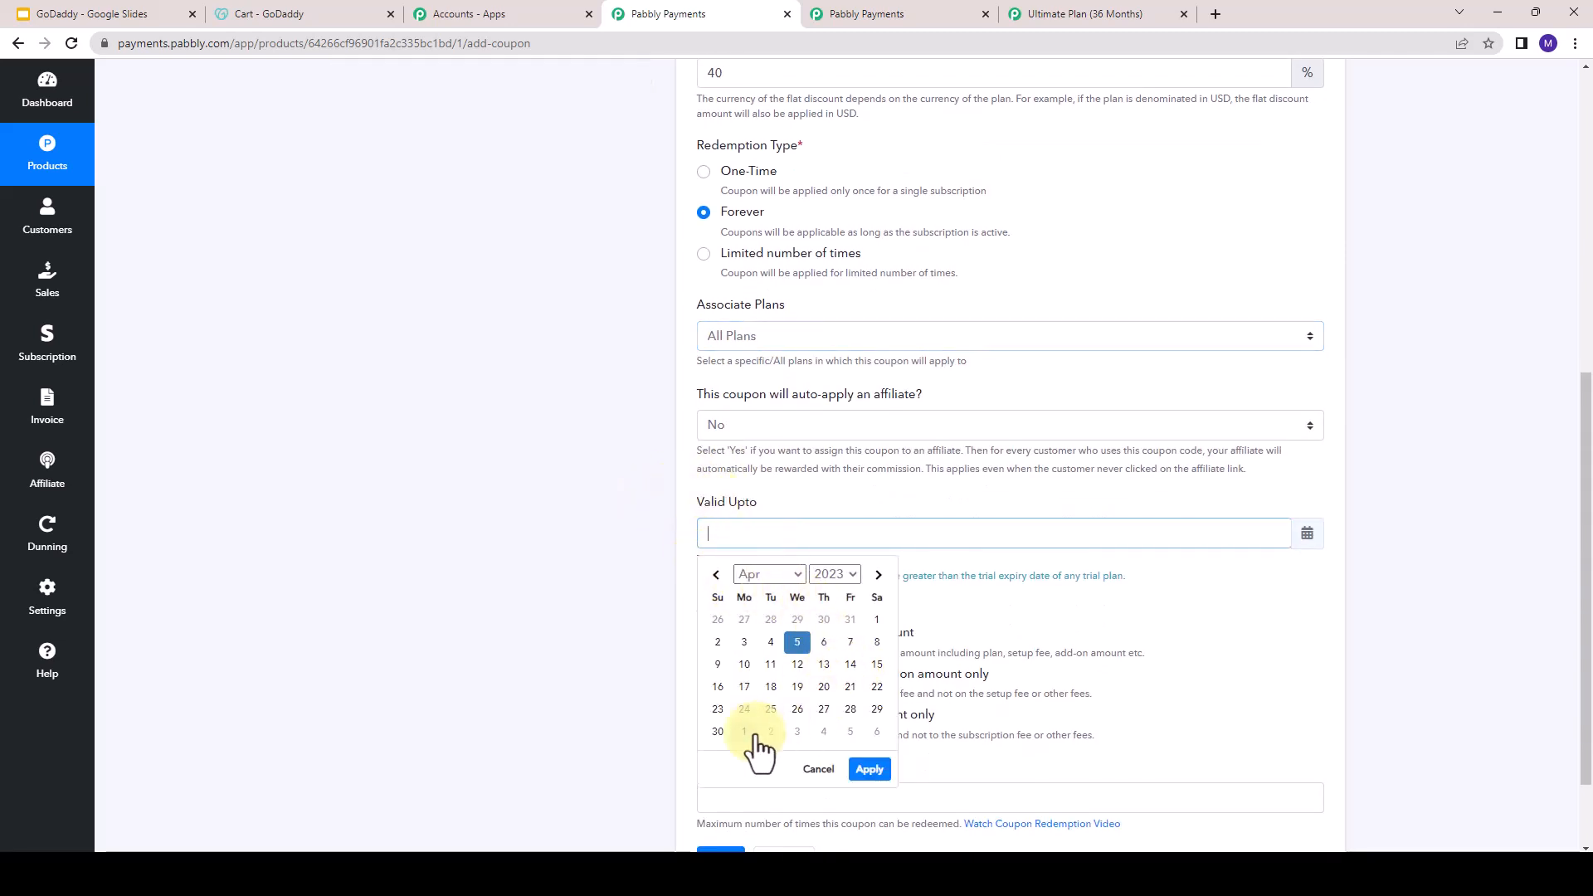
click(715, 732)
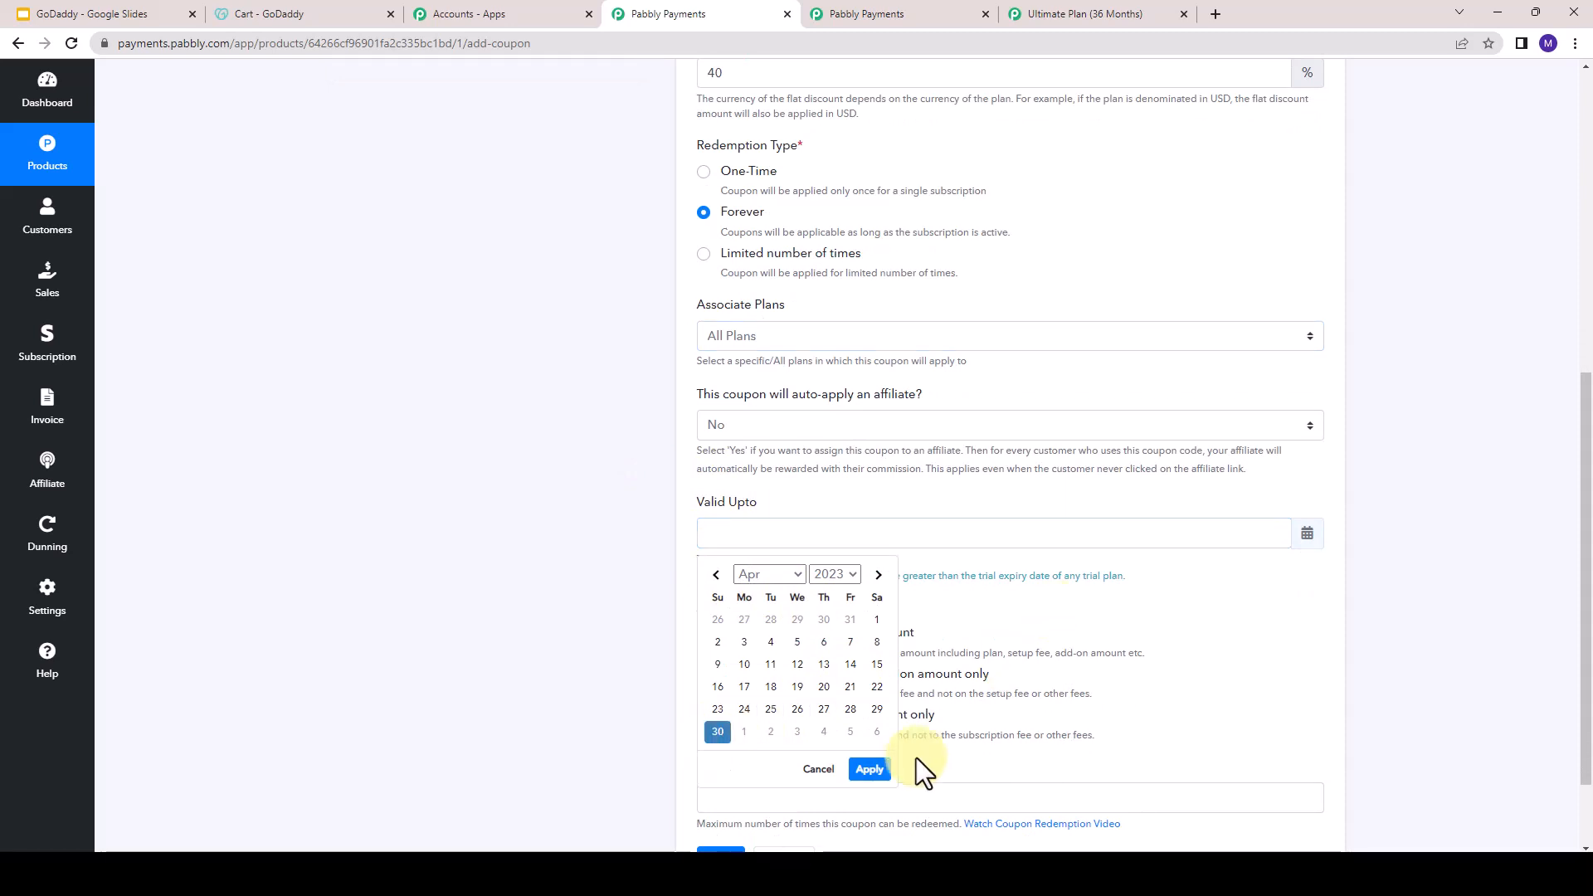
click(867, 767)
scroll(892, 718, down, 1)
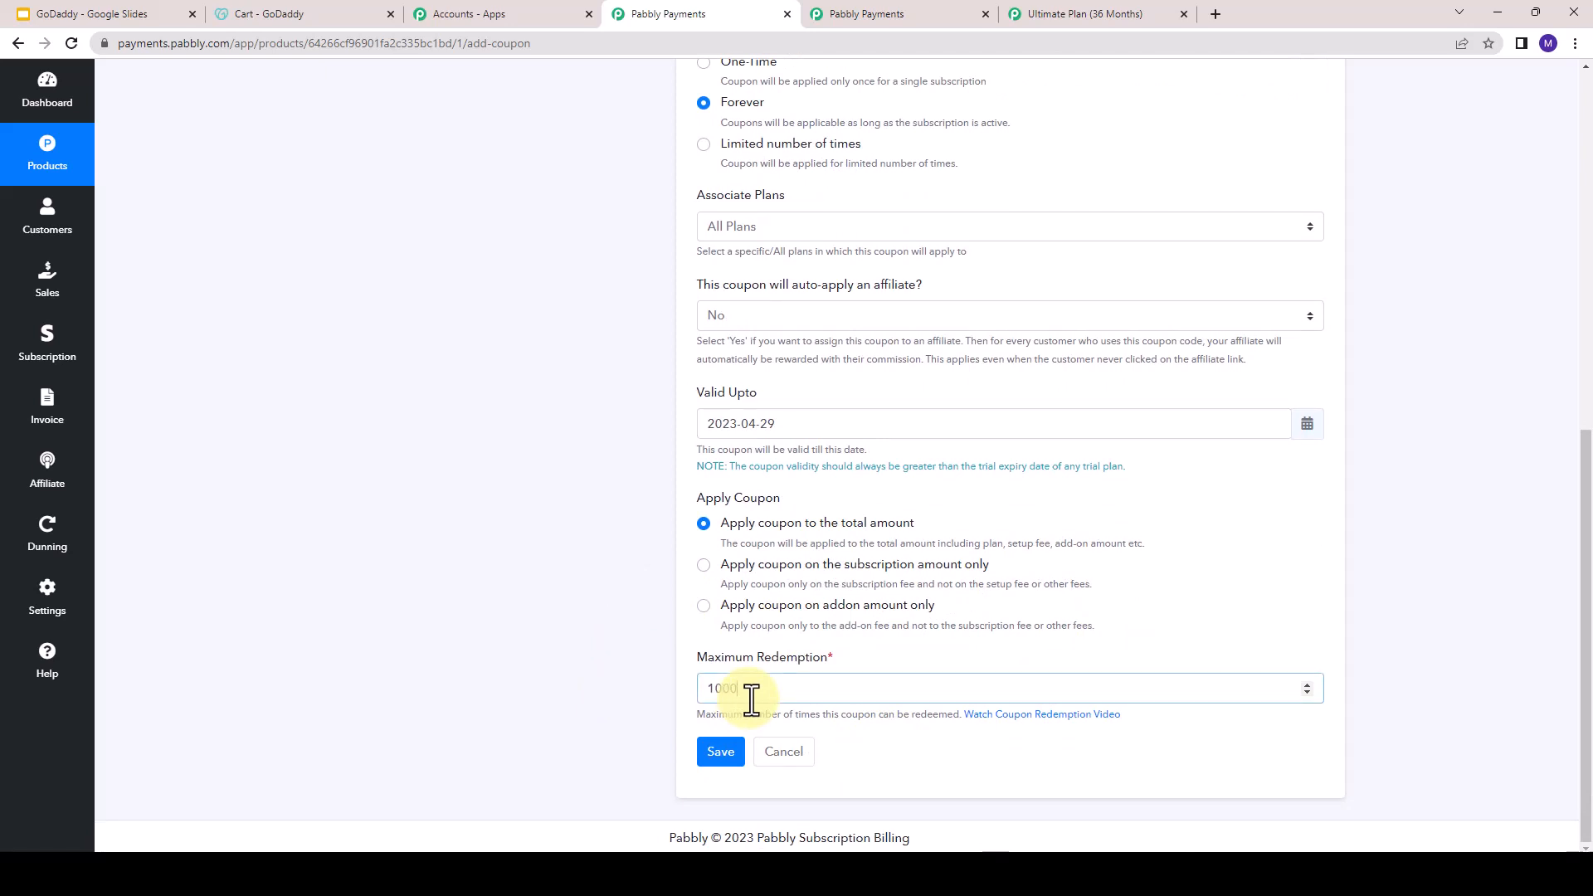
click(719, 757)
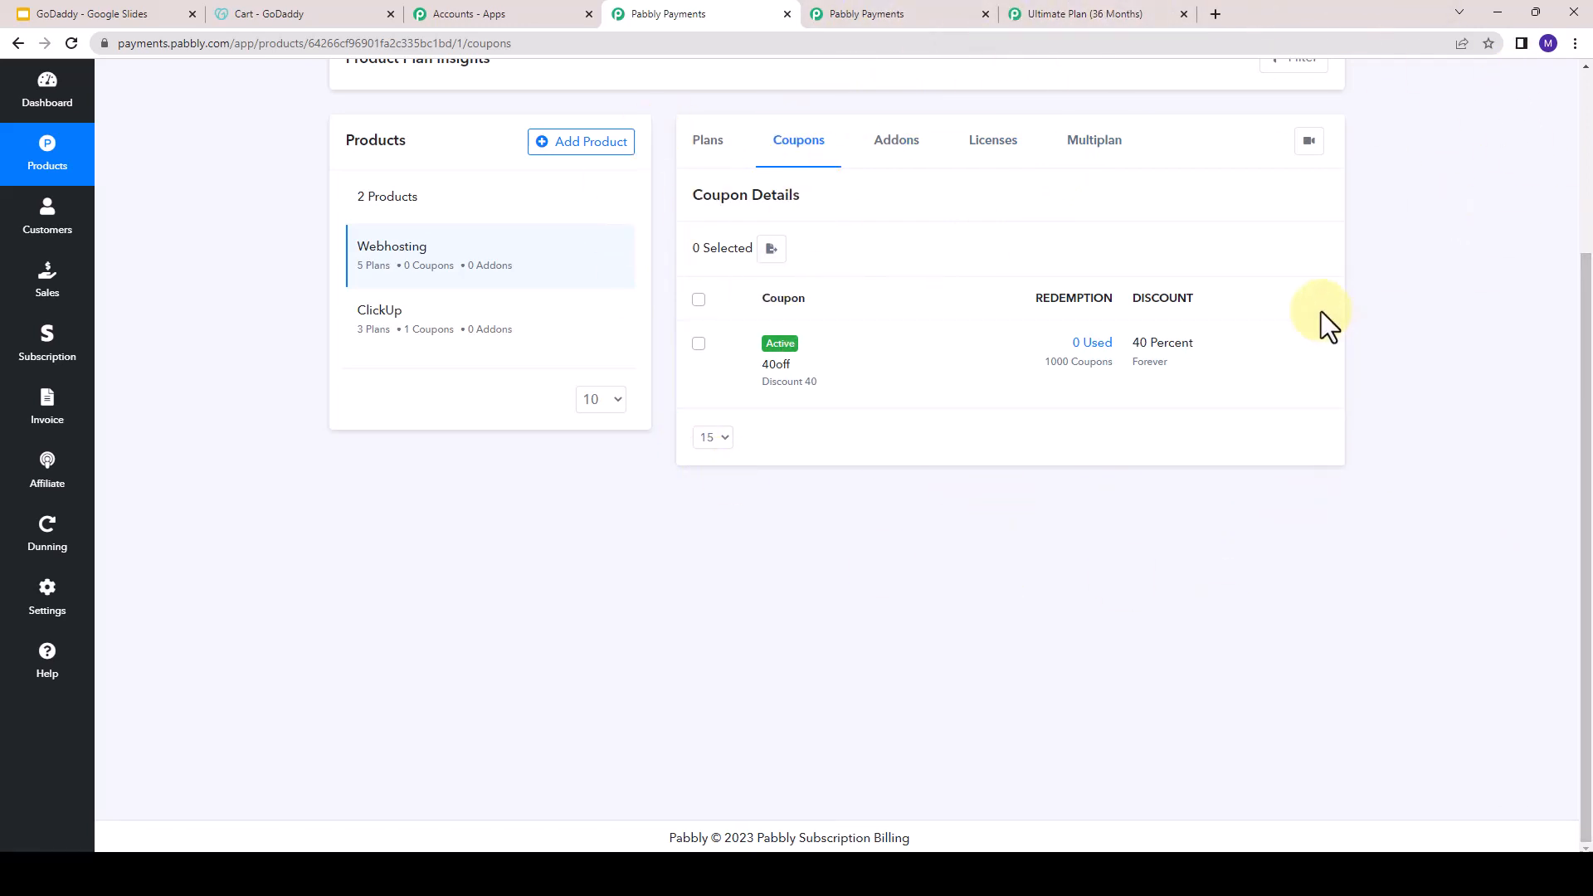
- Reload the Ultimate Plan (36 Months) checkout page and compare its coupon code field with the promo code in the GoDaddy cart
click(1041, 15)
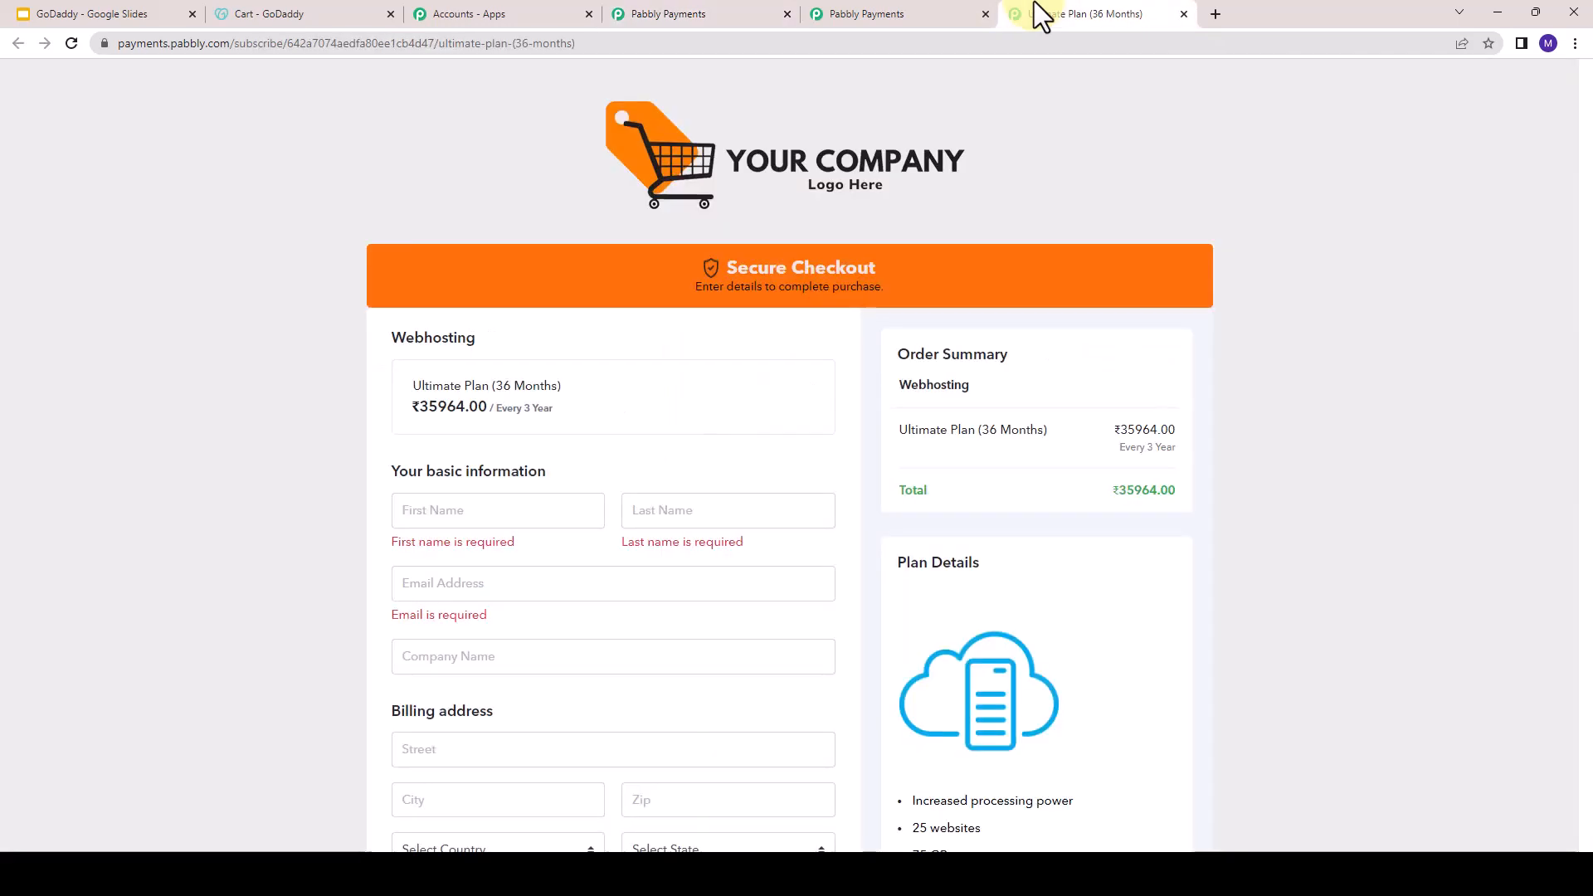
key(F5)
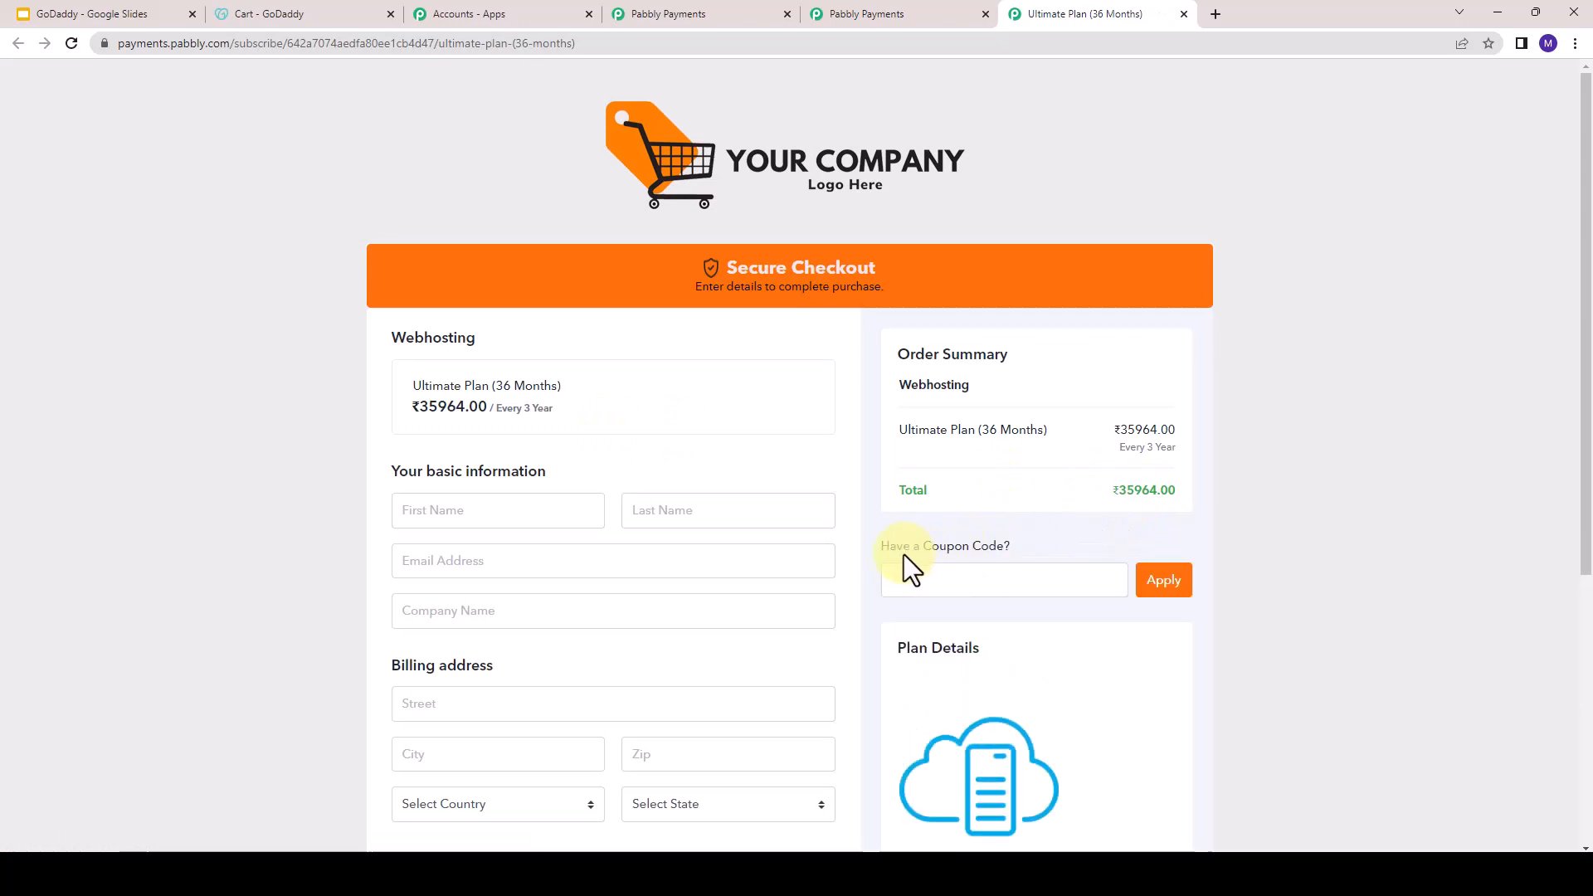
drag(891, 550, 1008, 549)
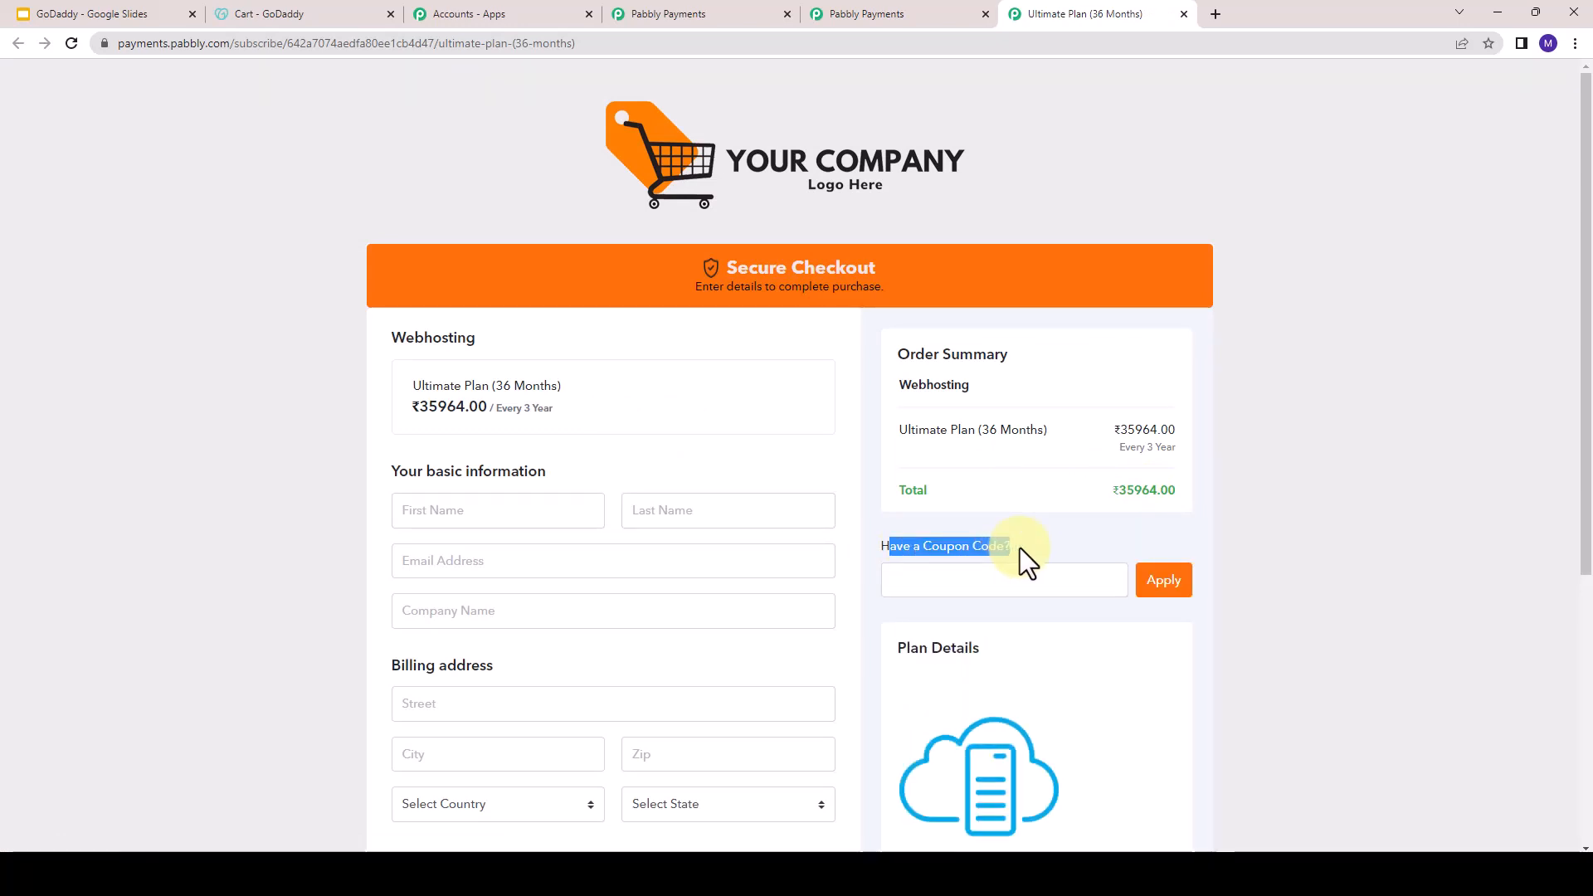
click(968, 572)
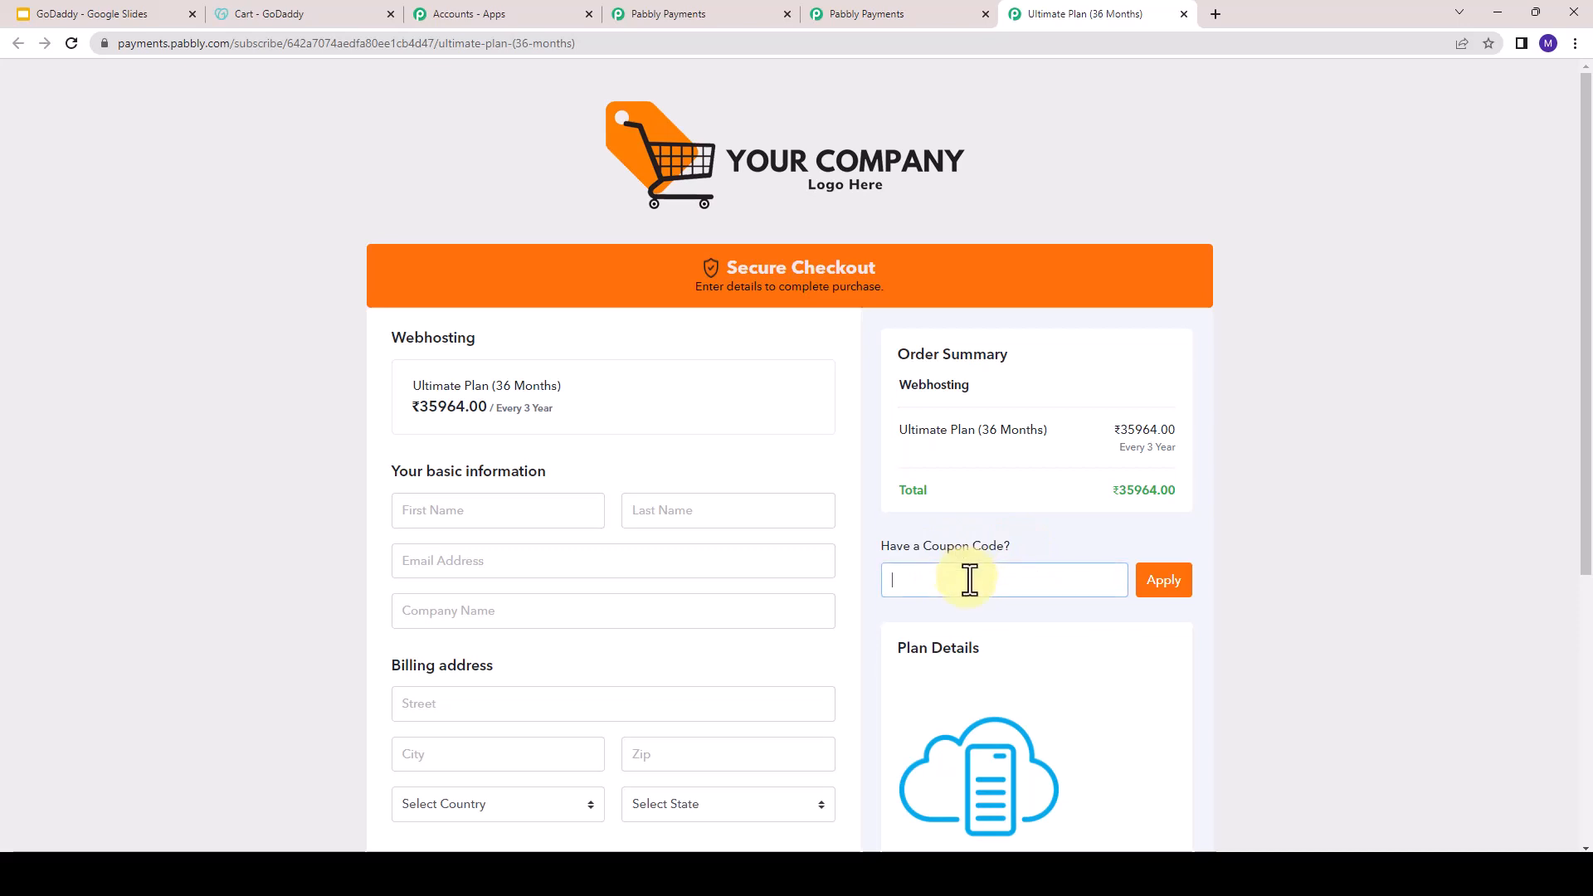
click(283, 12)
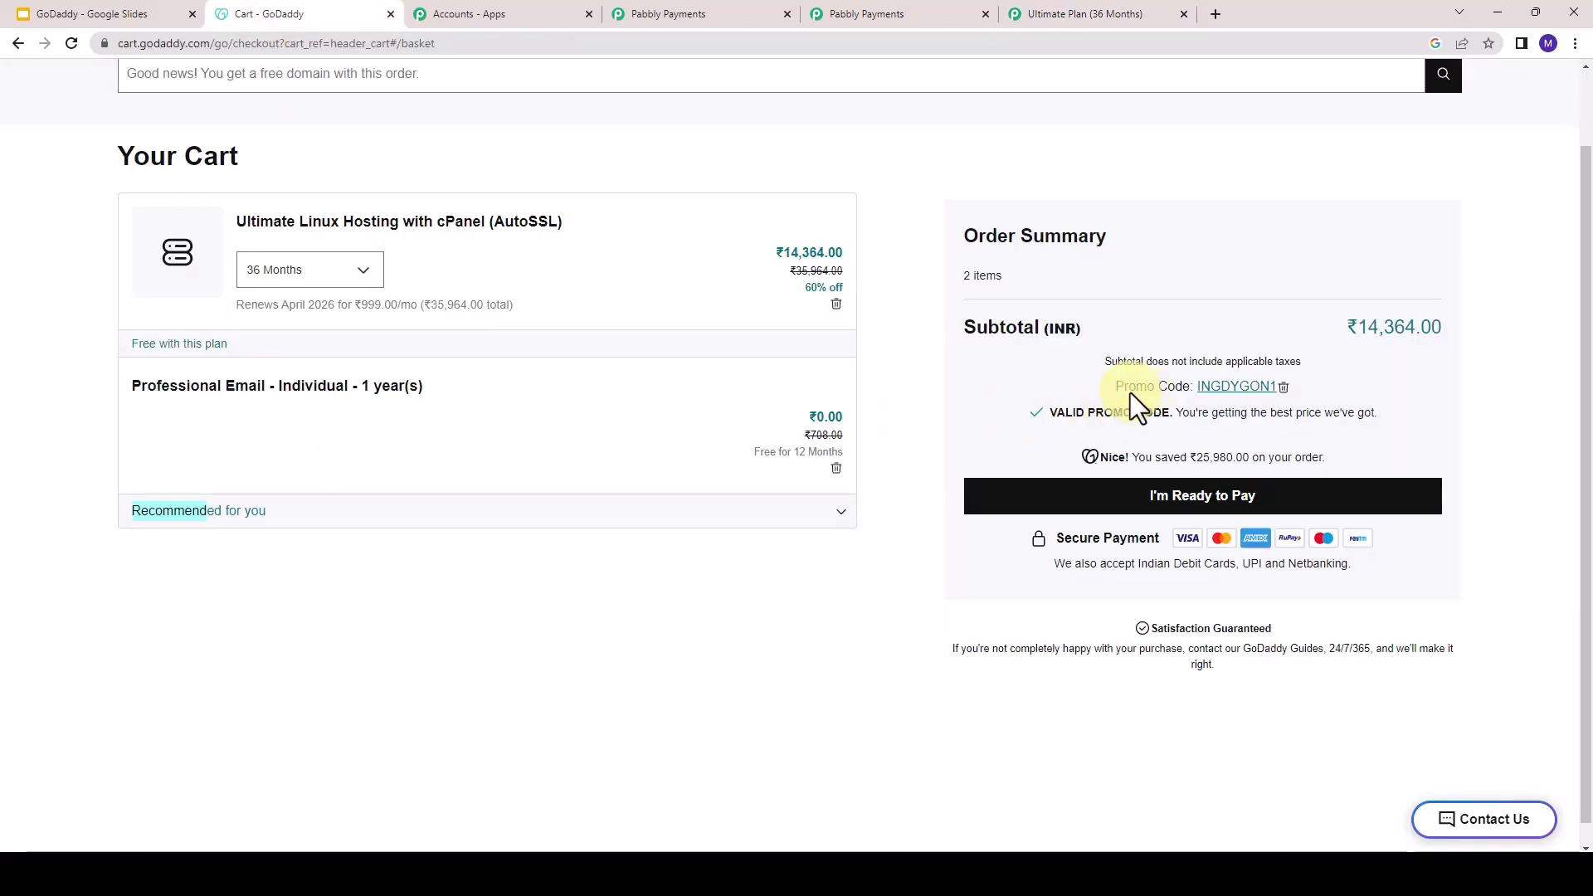
double_click(1226, 386)
- Apply the coupon code 40off on the Ultimate Plan (36 Months) checkout page
click(1083, 13)
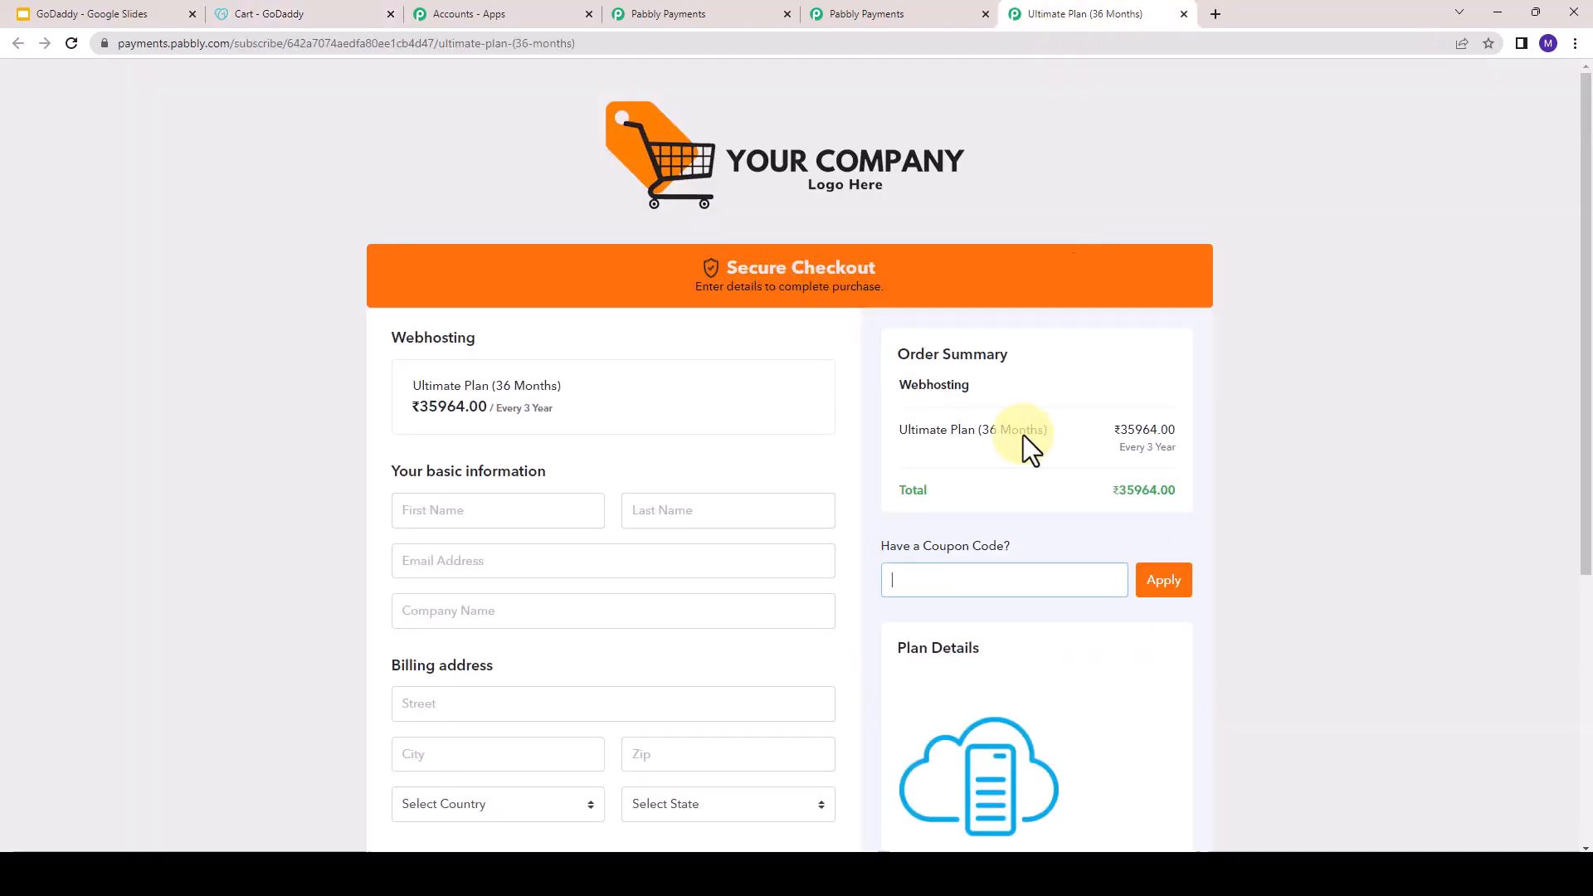
click(965, 579)
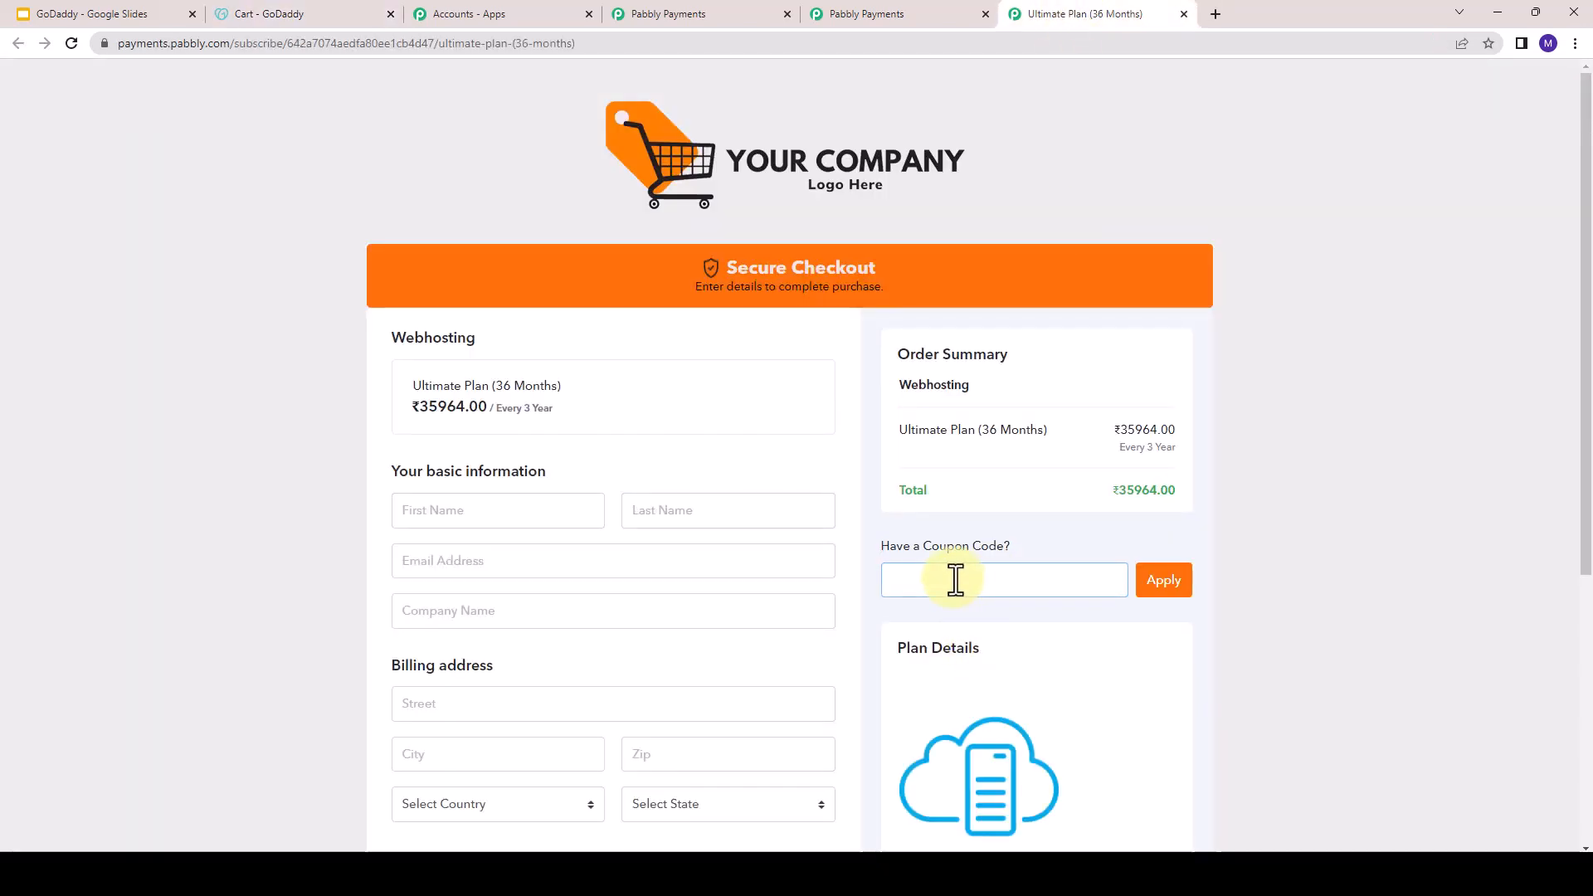
text(40off)
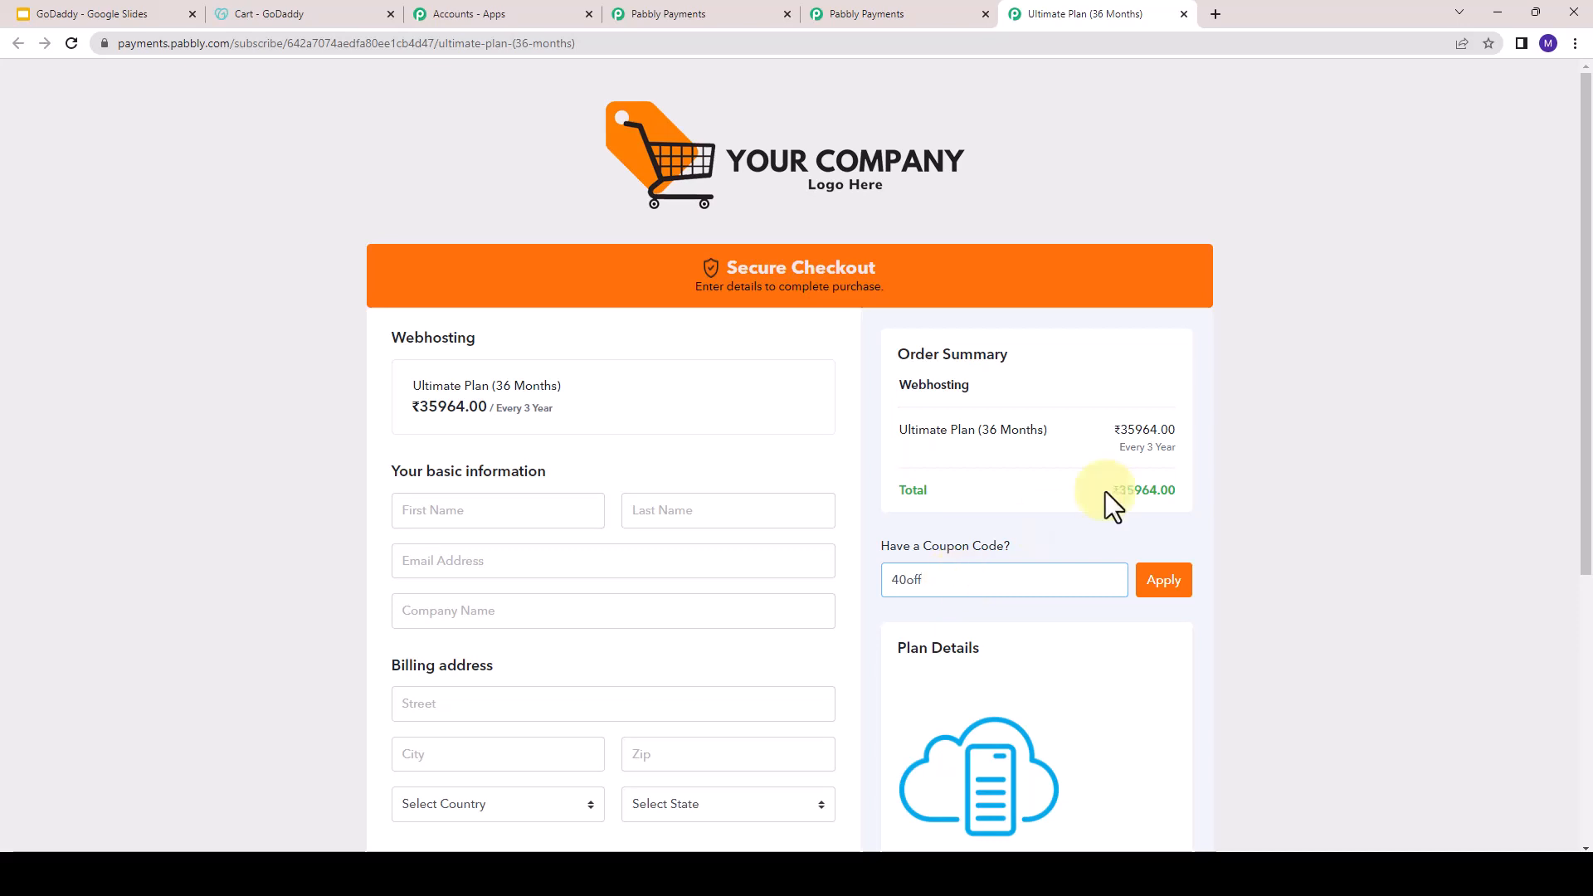
click(1172, 587)
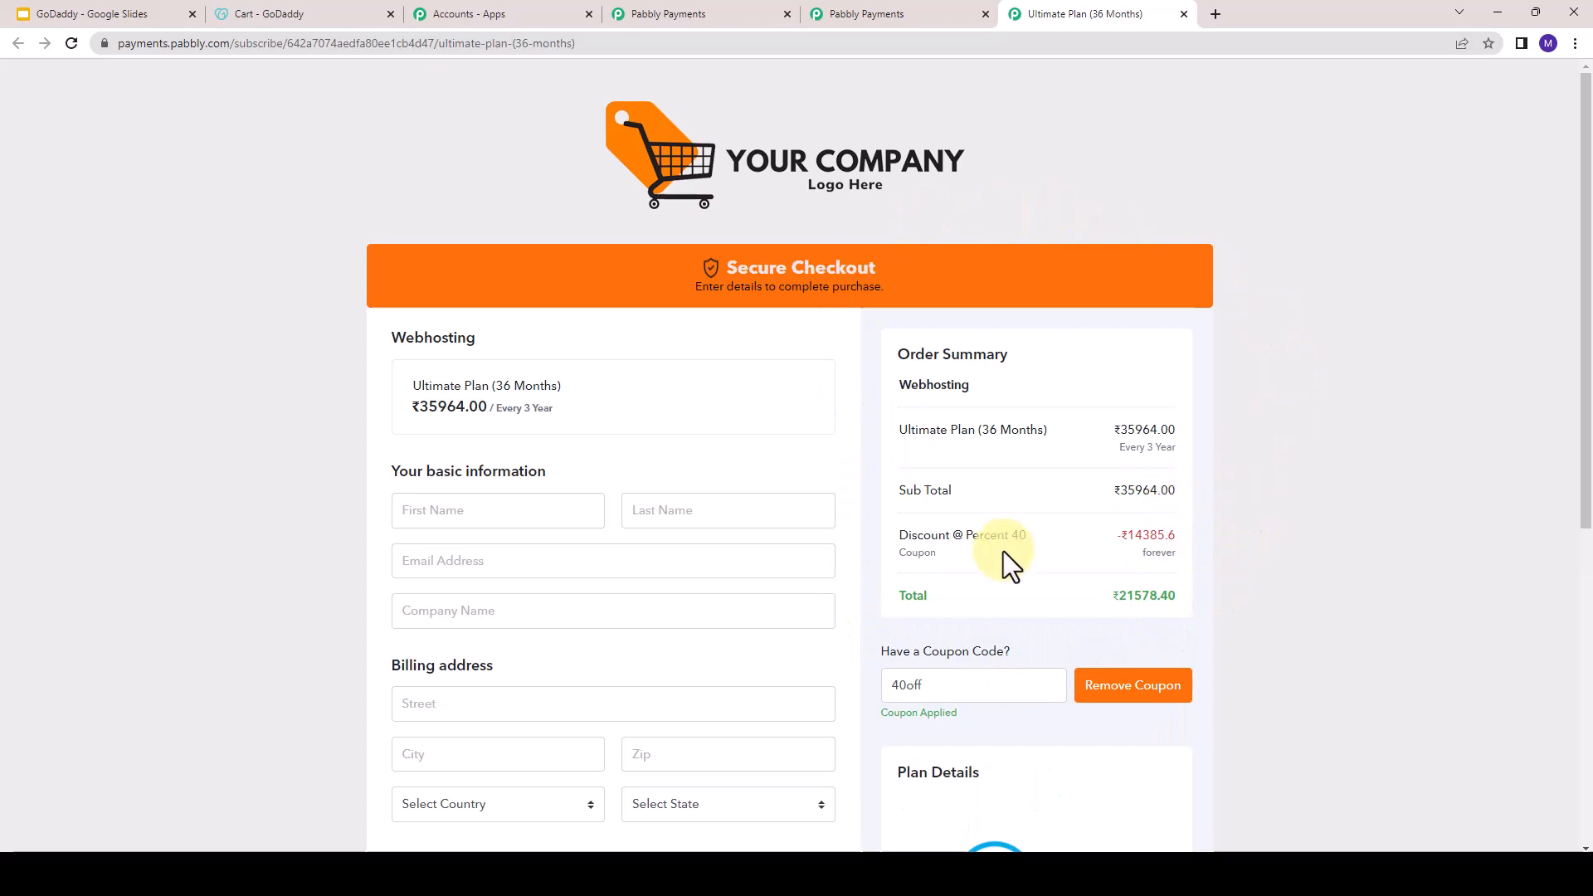
- Examine the discount and total in the order summary, and the rest of the checkout page
drag(980, 541, 1031, 538)
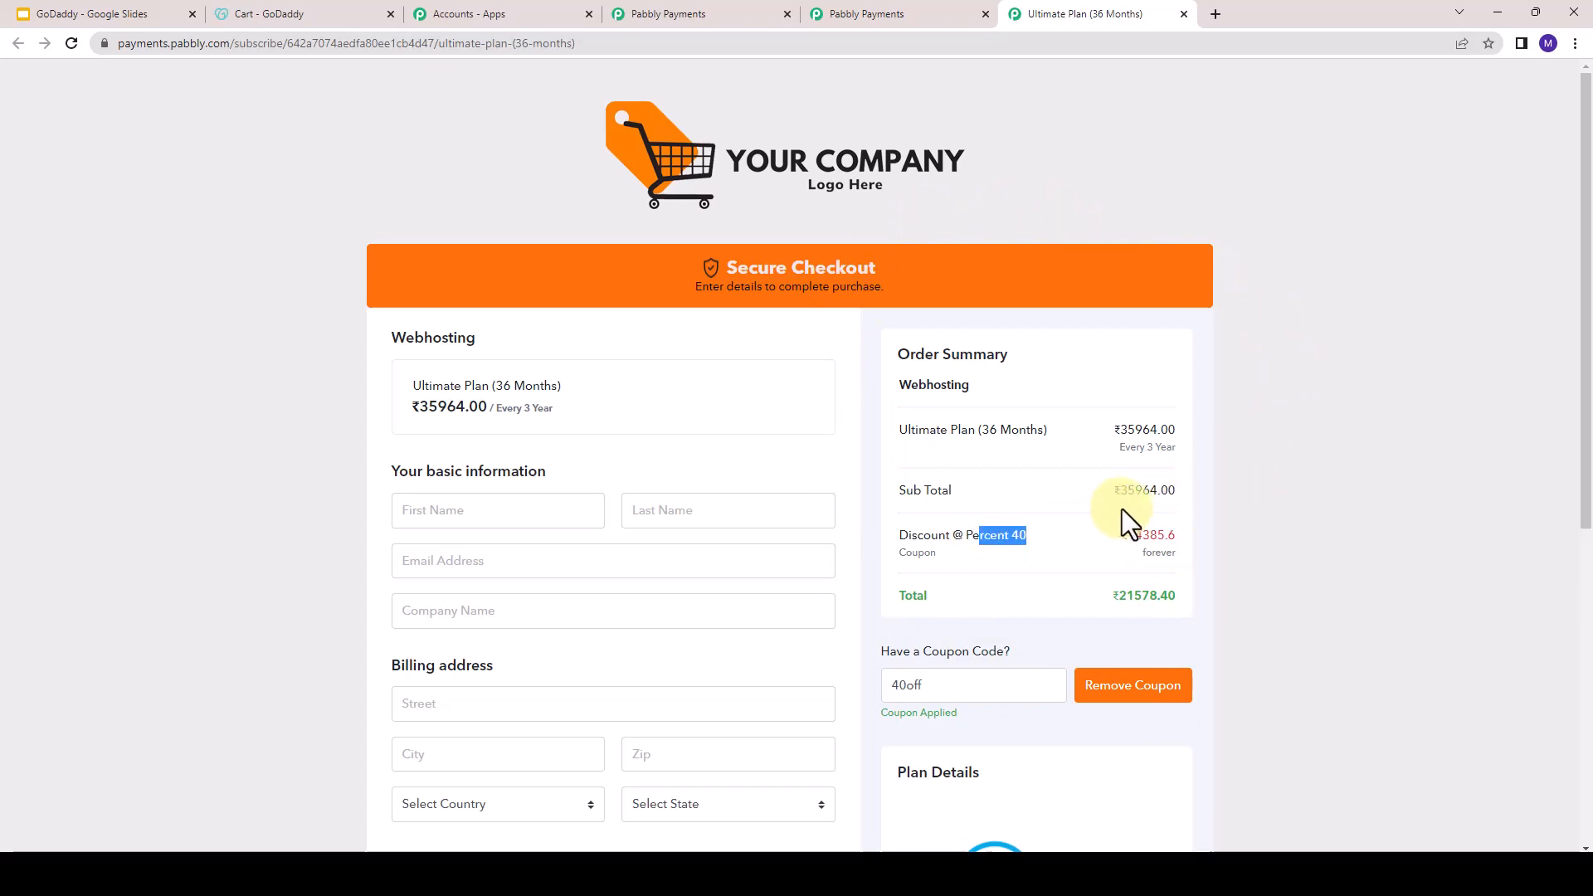
drag(1117, 597, 1160, 597)
scroll(1211, 599, down, 1)
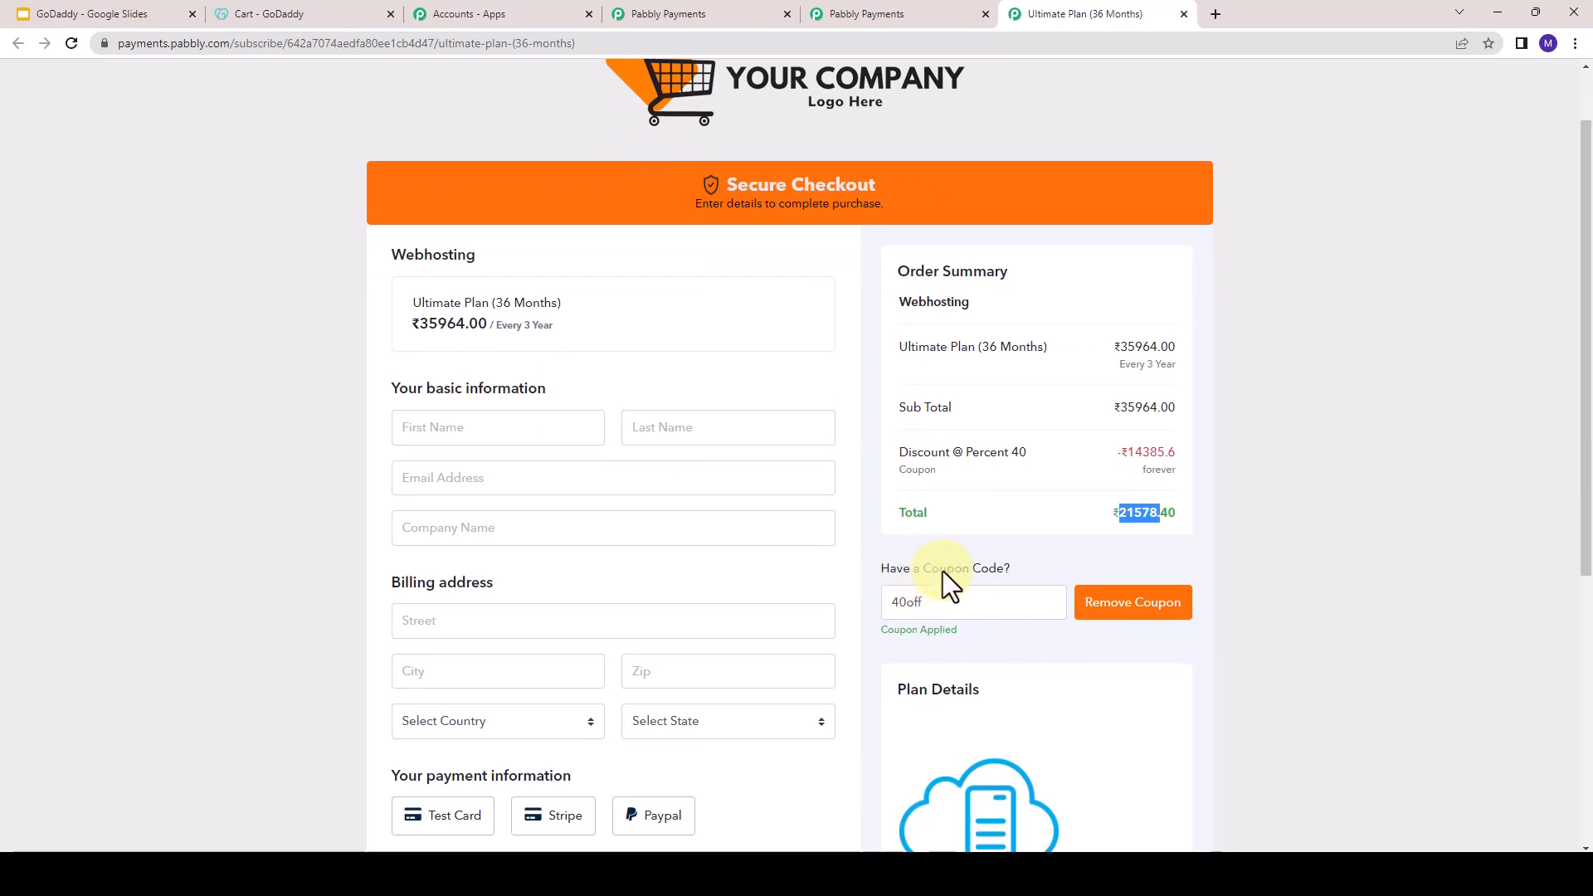
drag(942, 571, 953, 570)
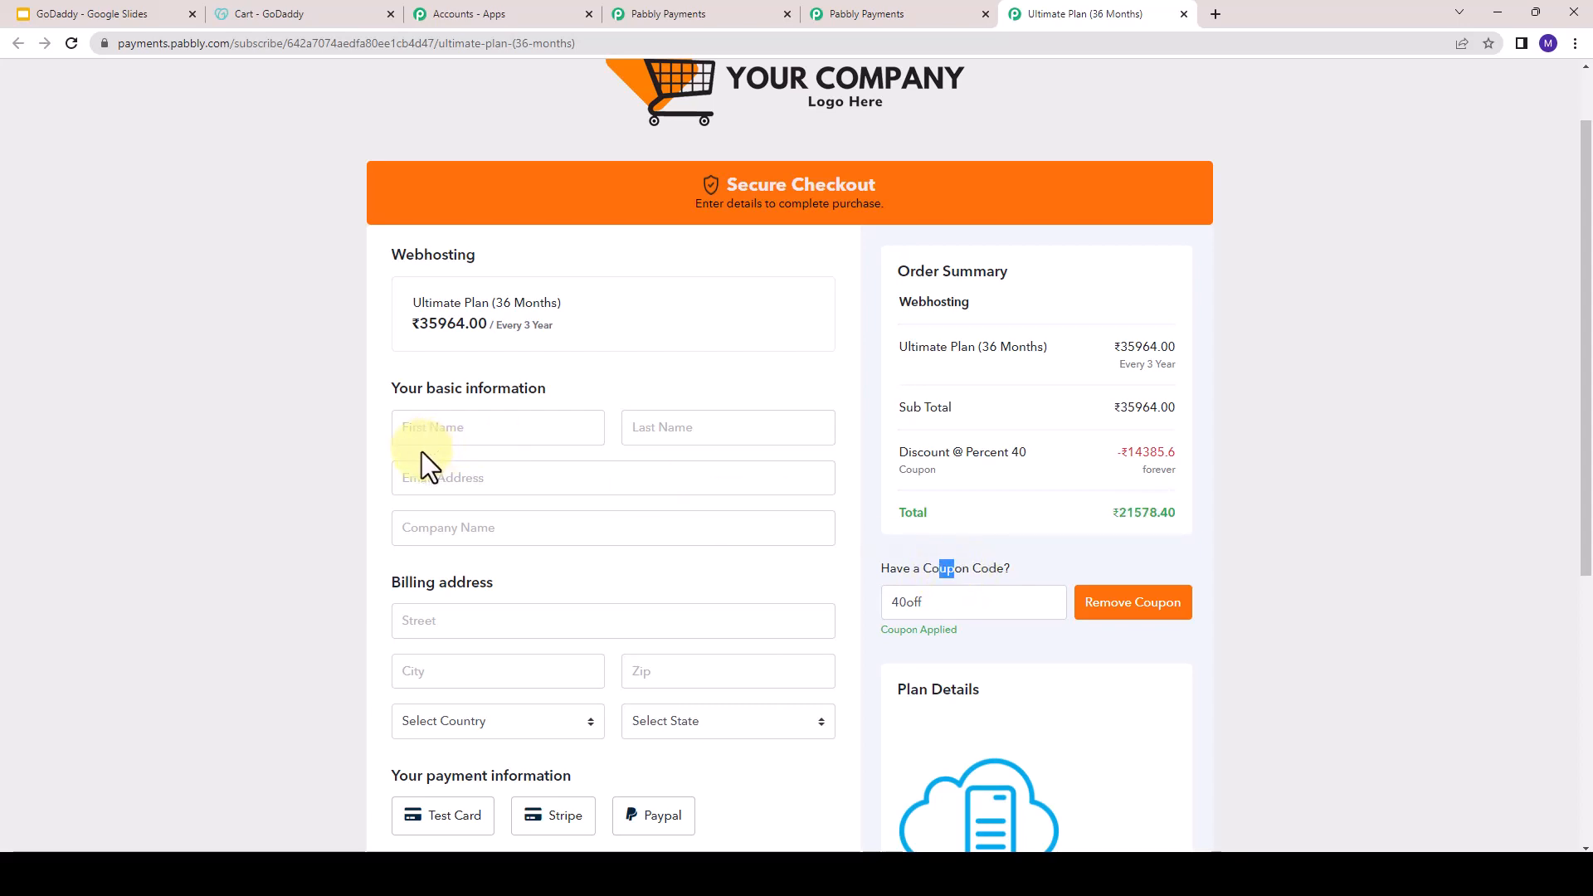
scroll(427, 456, down, 5)
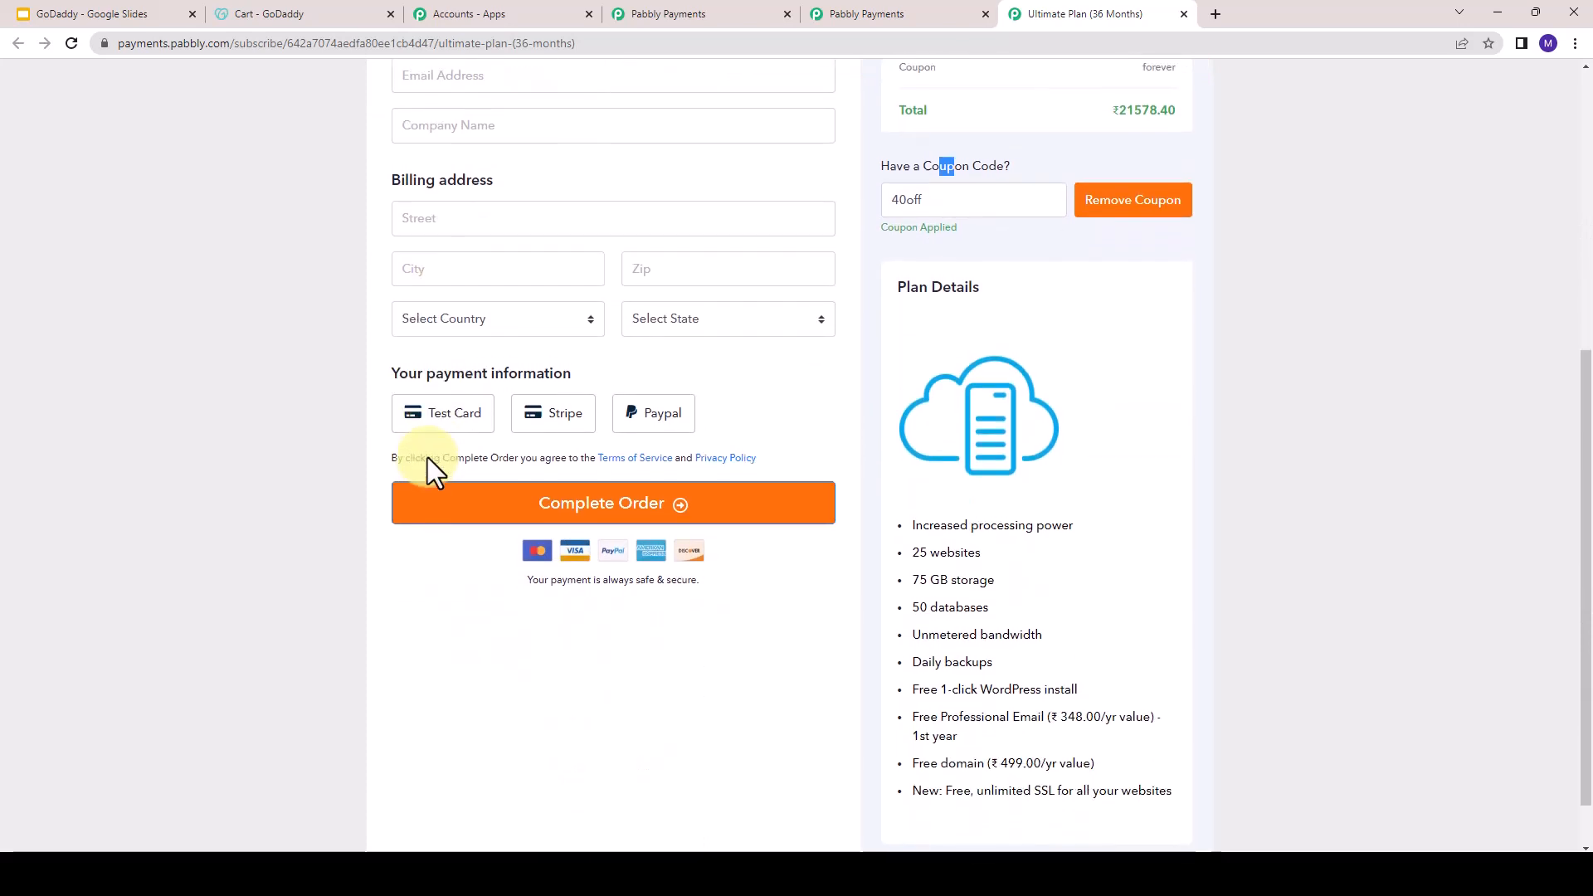
scroll(427, 456, up, 2)
scroll(426, 456, up, 3)
- Return to the GoDaddy cart and examine the Web Security and SSL Setup Service items recommended for the hosting plan
click(241, 14)
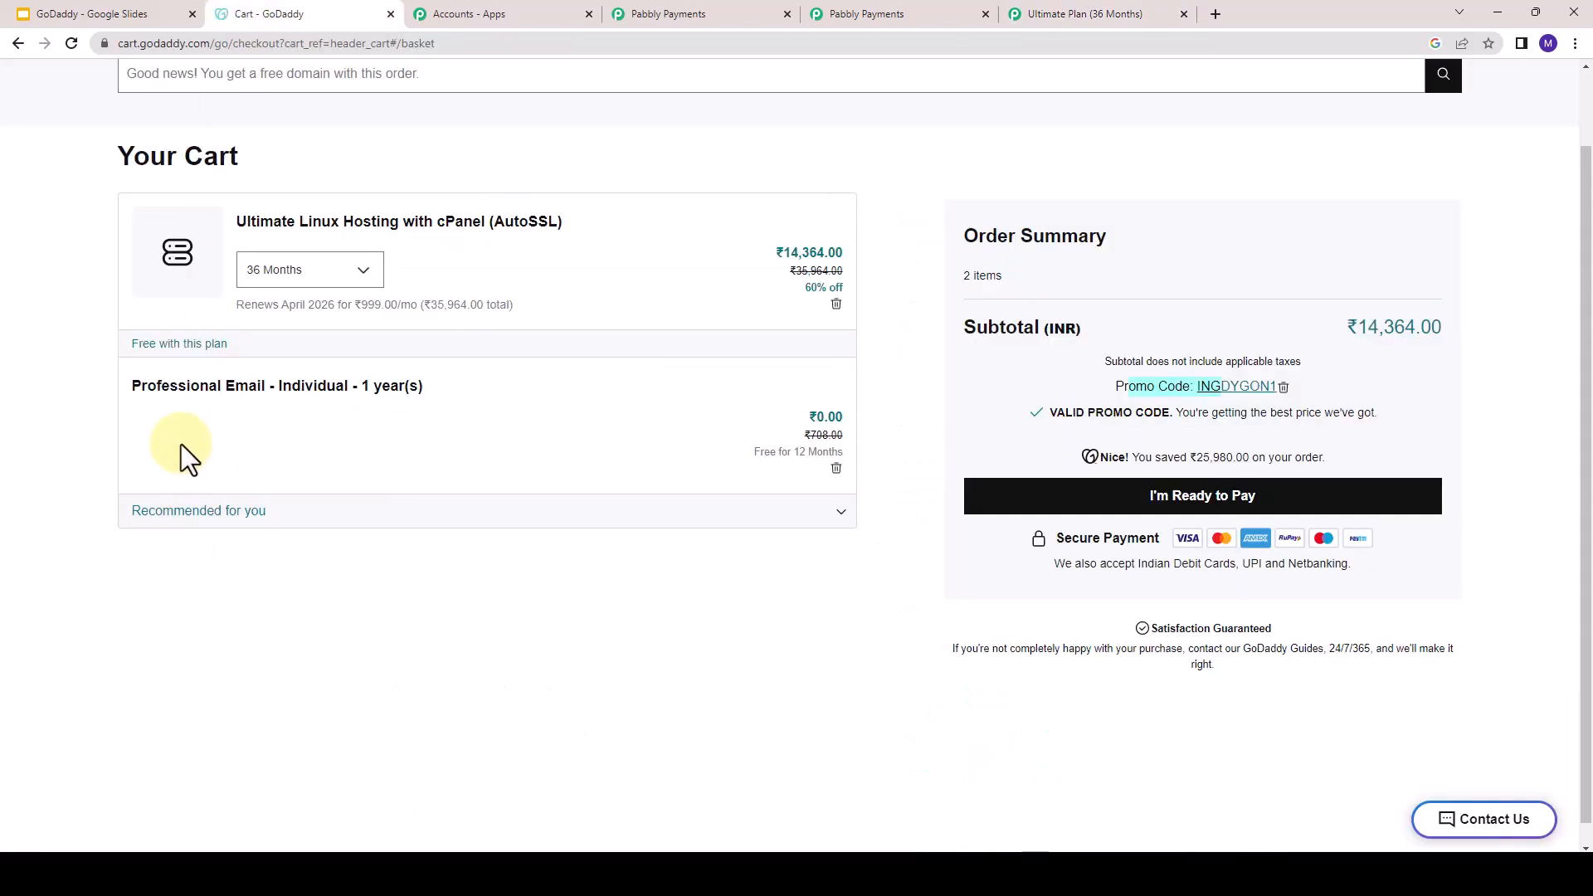
click(189, 514)
scroll(183, 580, down, 1)
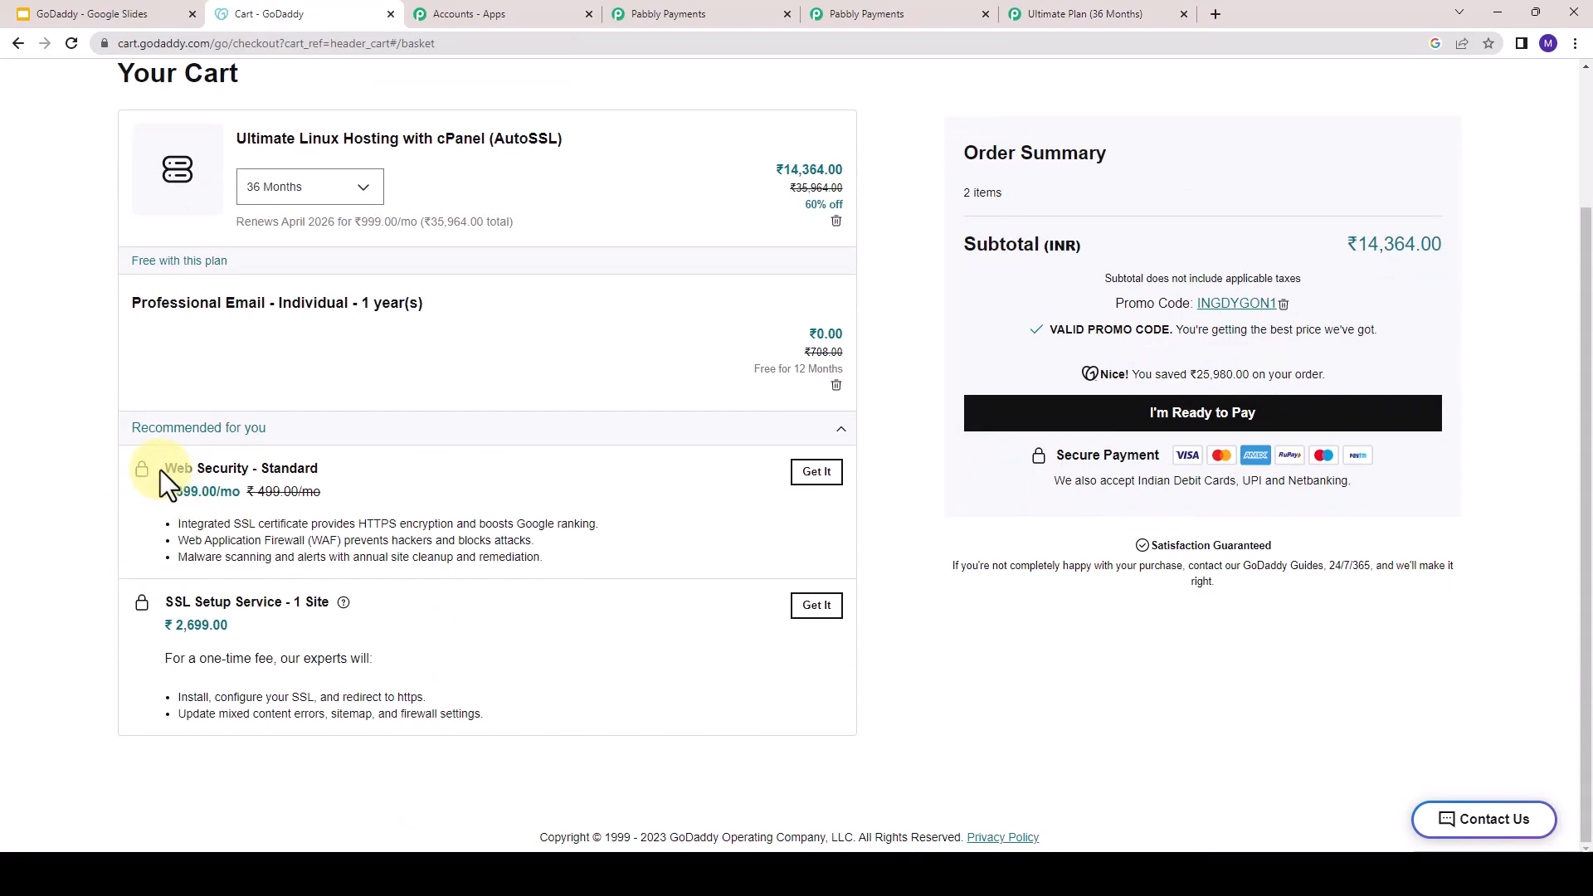
drag(165, 601, 264, 594)
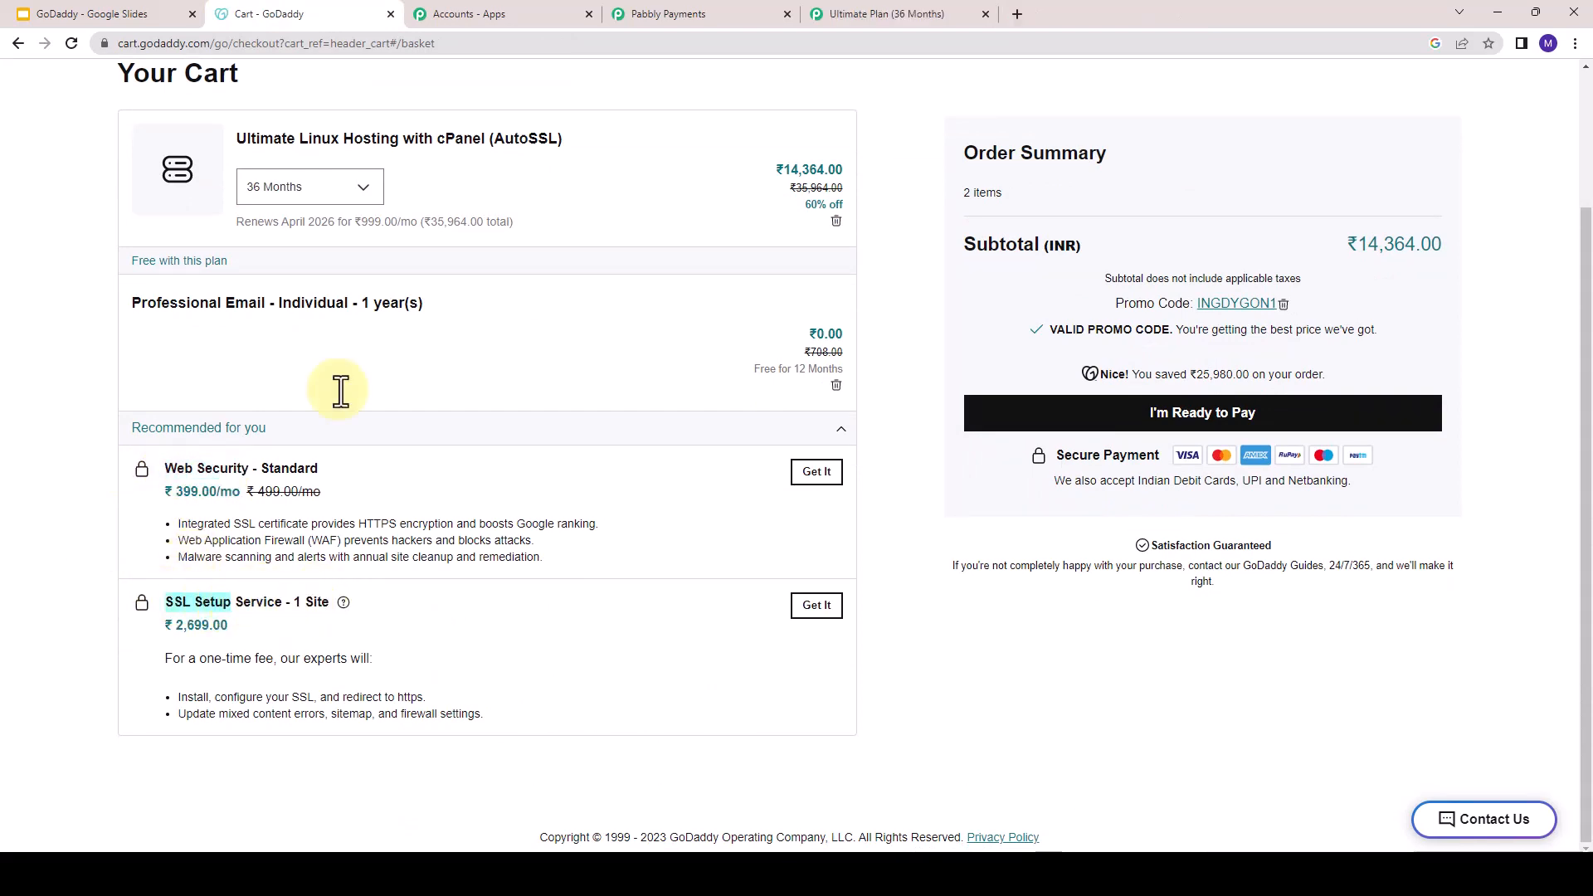
- Switch to Pabbly Subscription Billing and start a new add-on for the Webhosting product
click(659, 4)
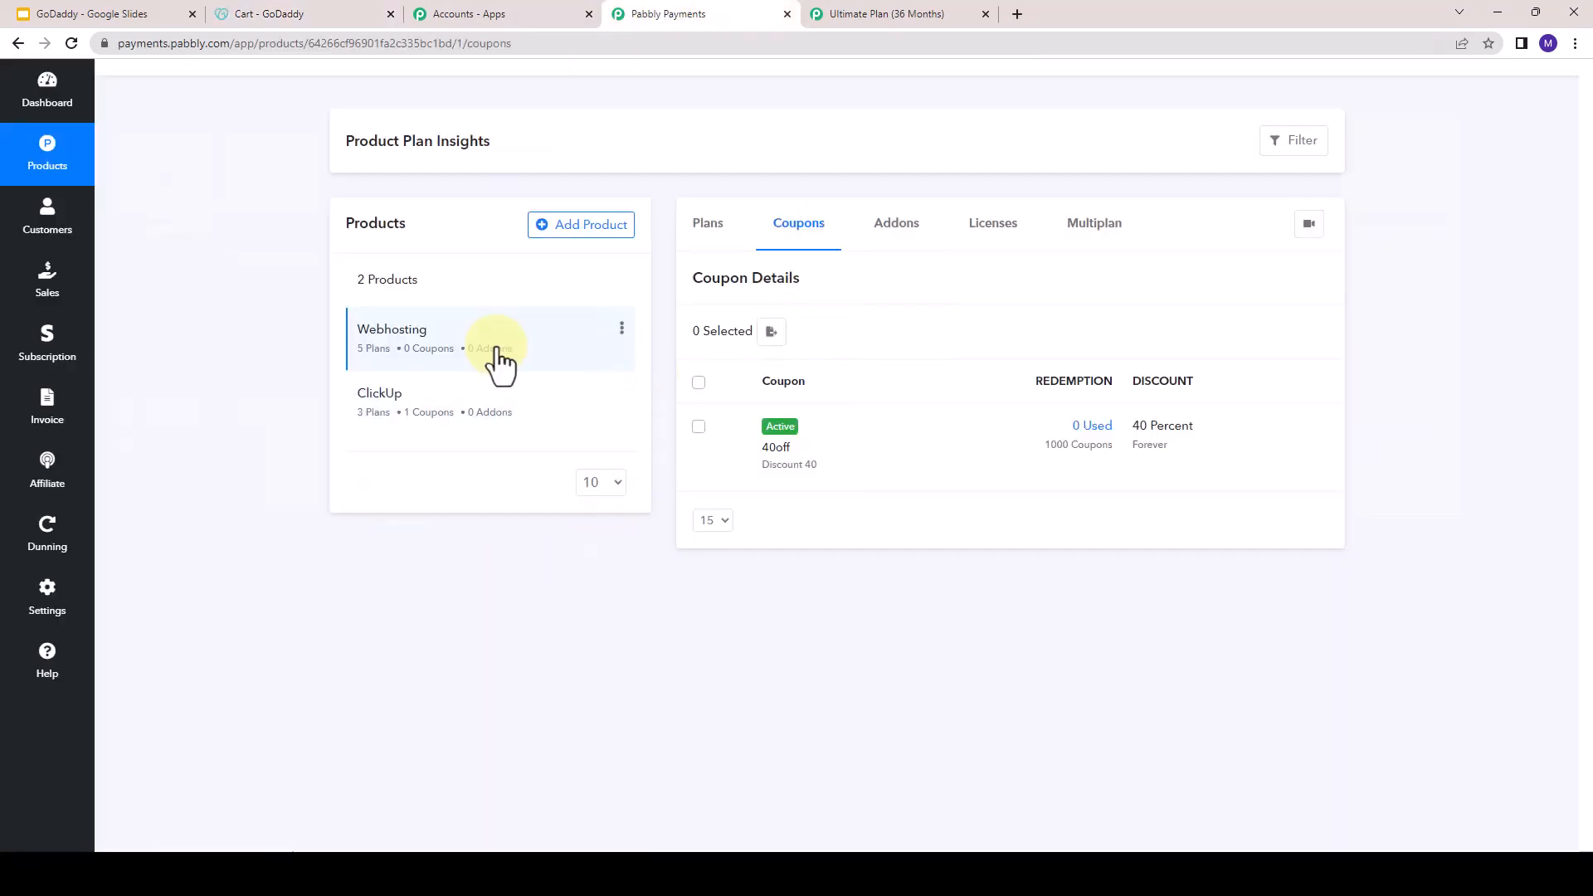
click(419, 355)
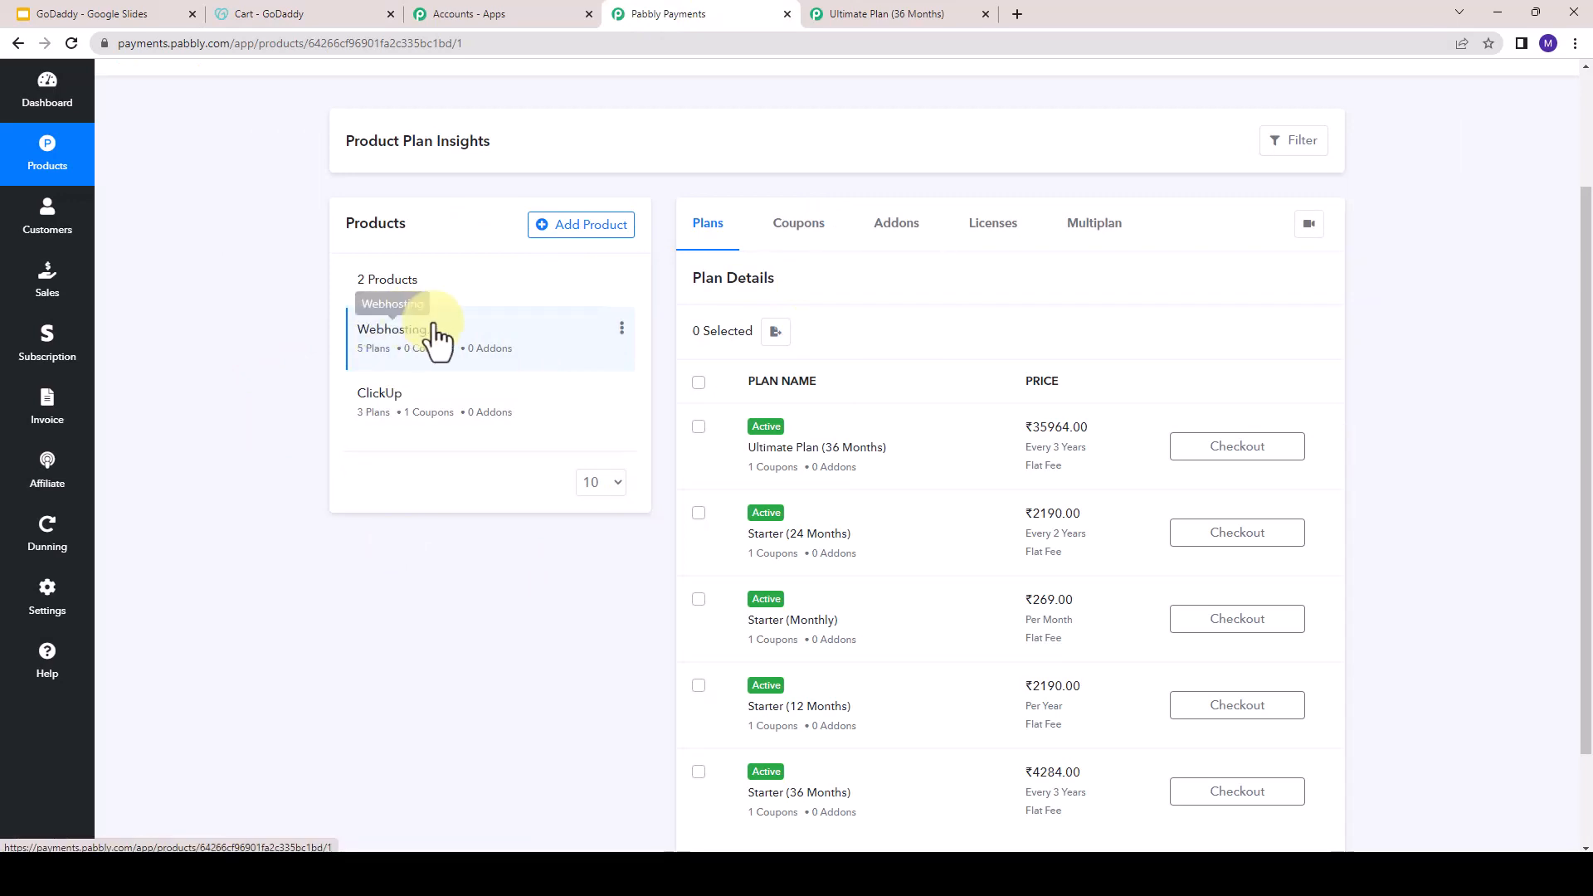
click(897, 225)
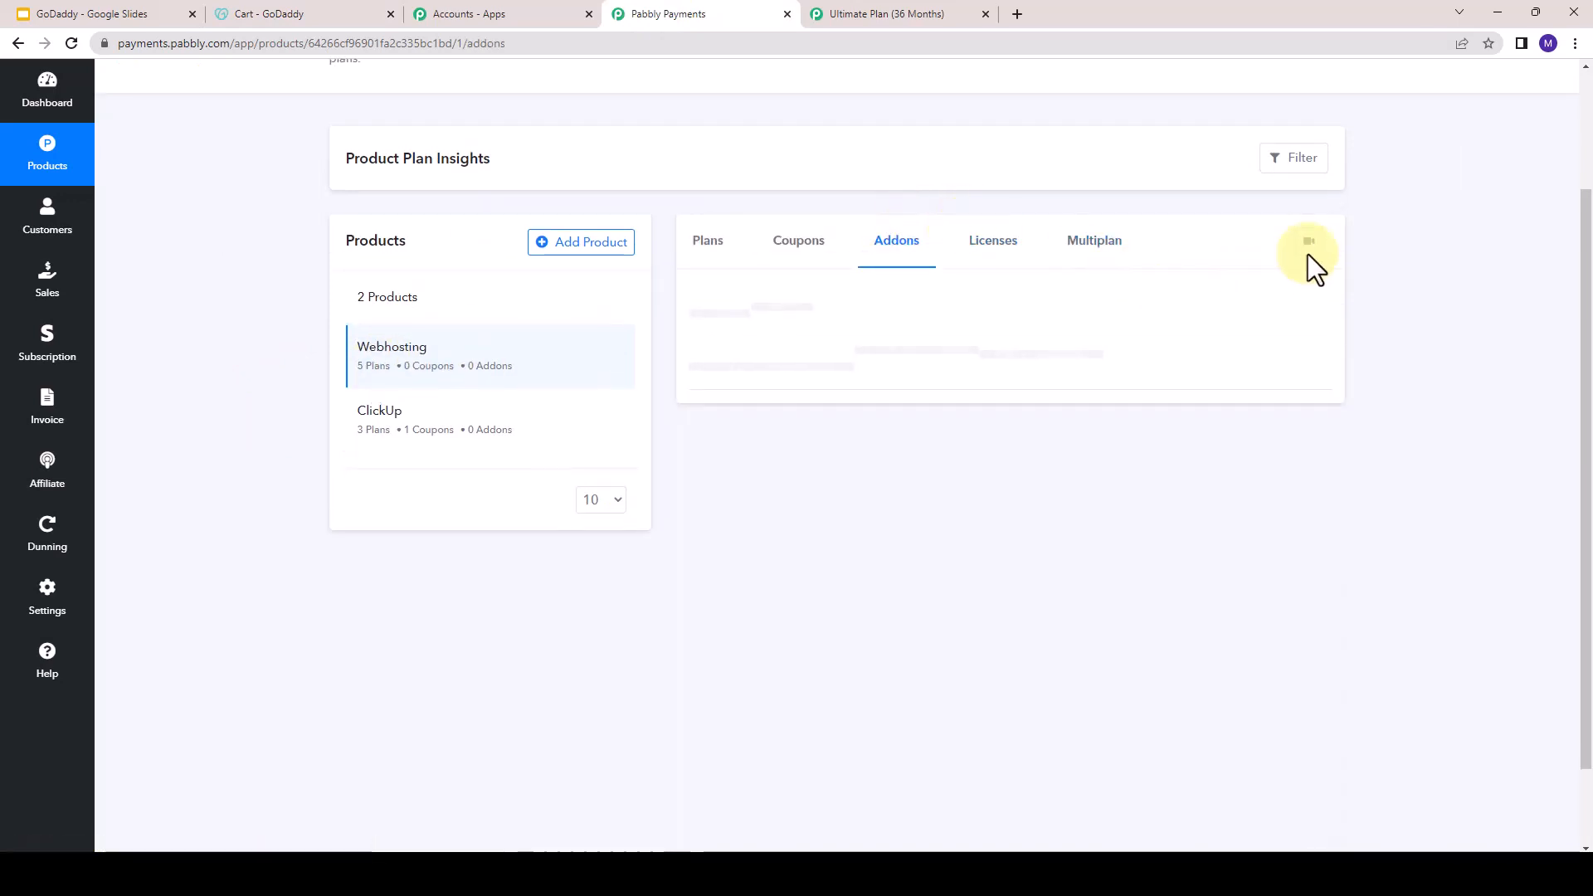
scroll(1327, 215, up, 2)
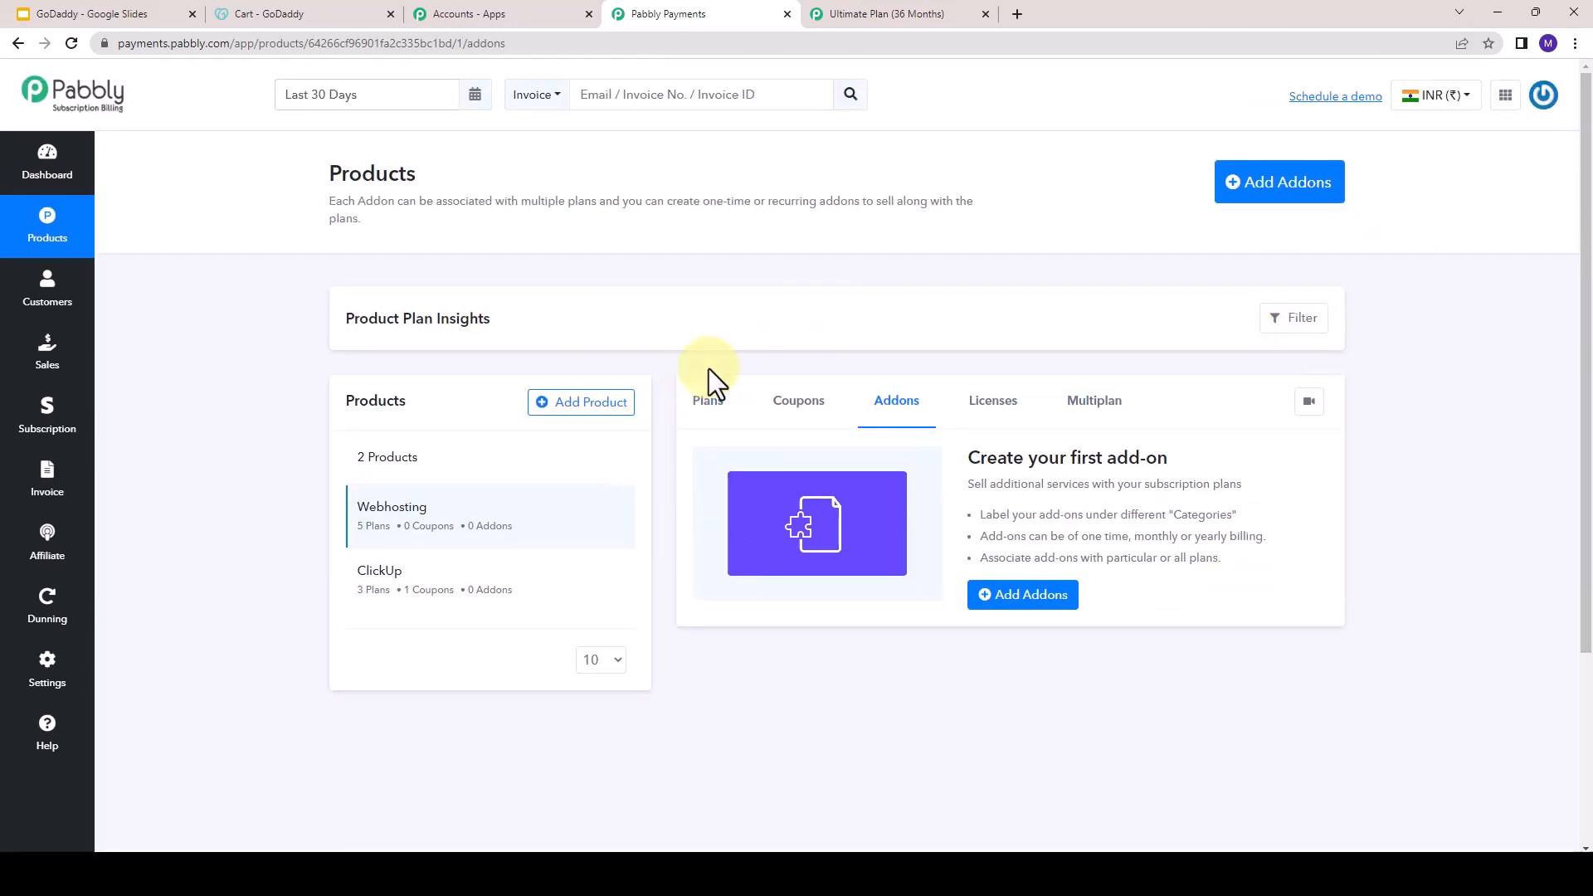
click(1288, 207)
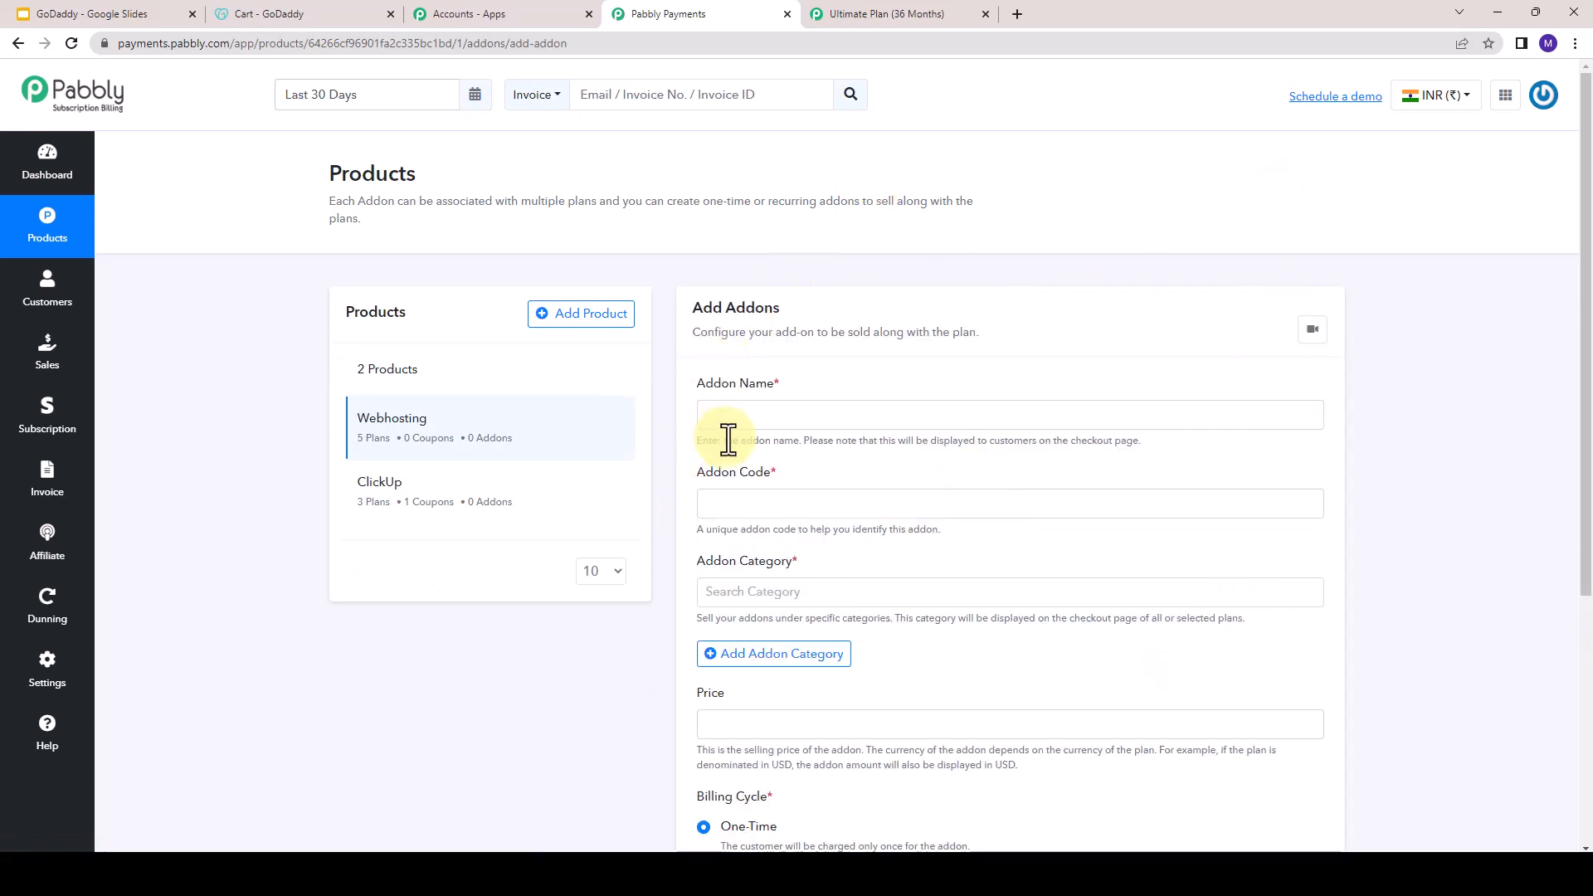
click(725, 413)
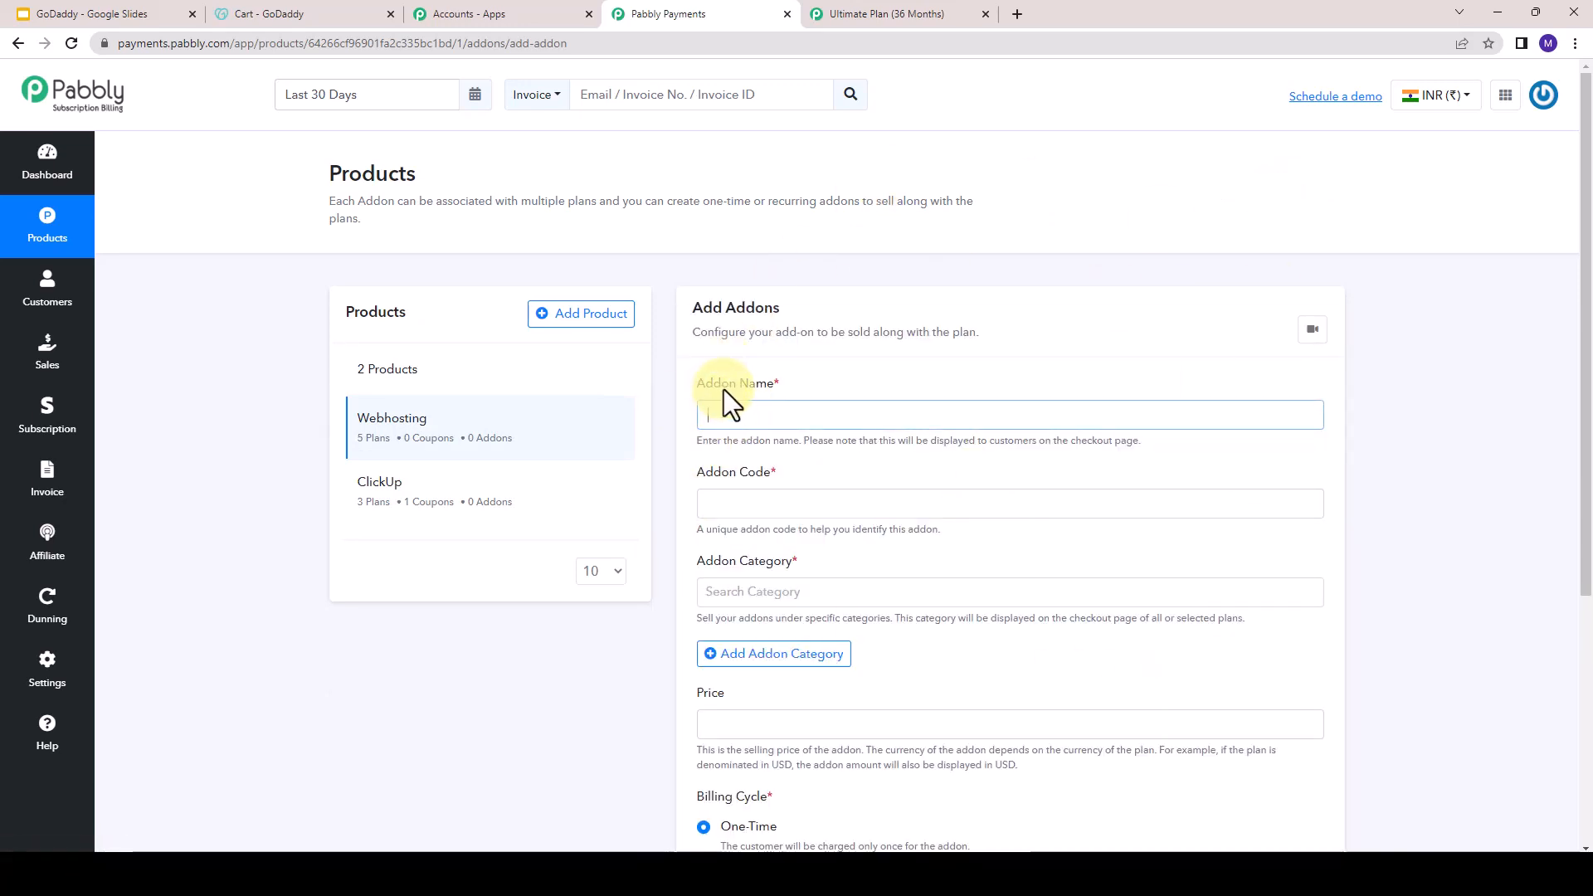
- Name the add-on SSL Setup Service - 1 Site, copying the name from the GoDaddy cart, and assign it to Uncategory
click(280, 11)
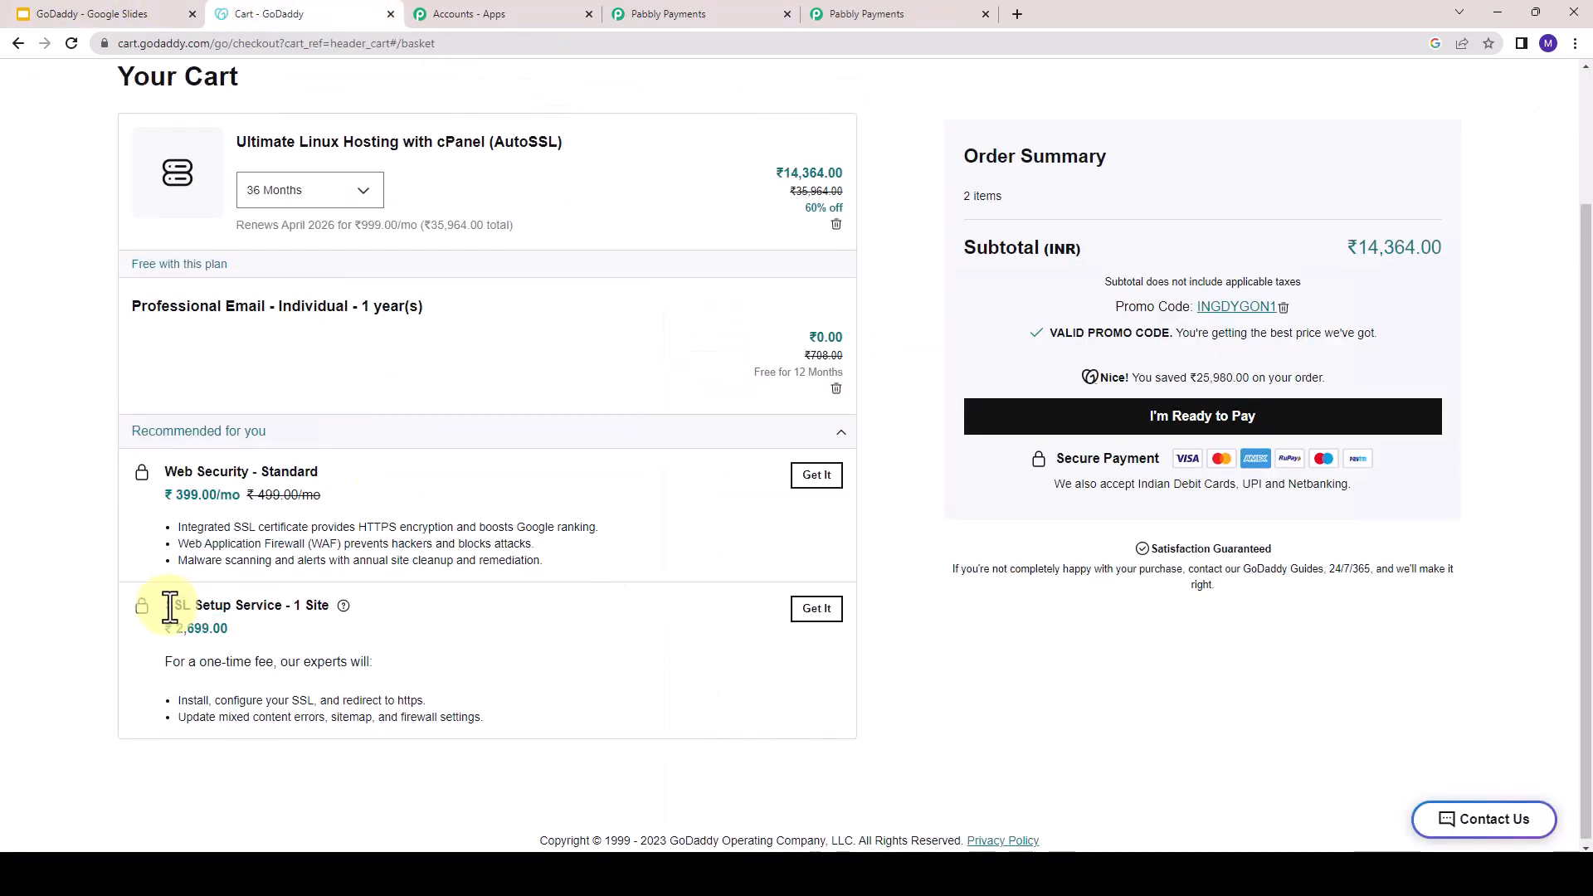
drag(196, 606, 328, 608)
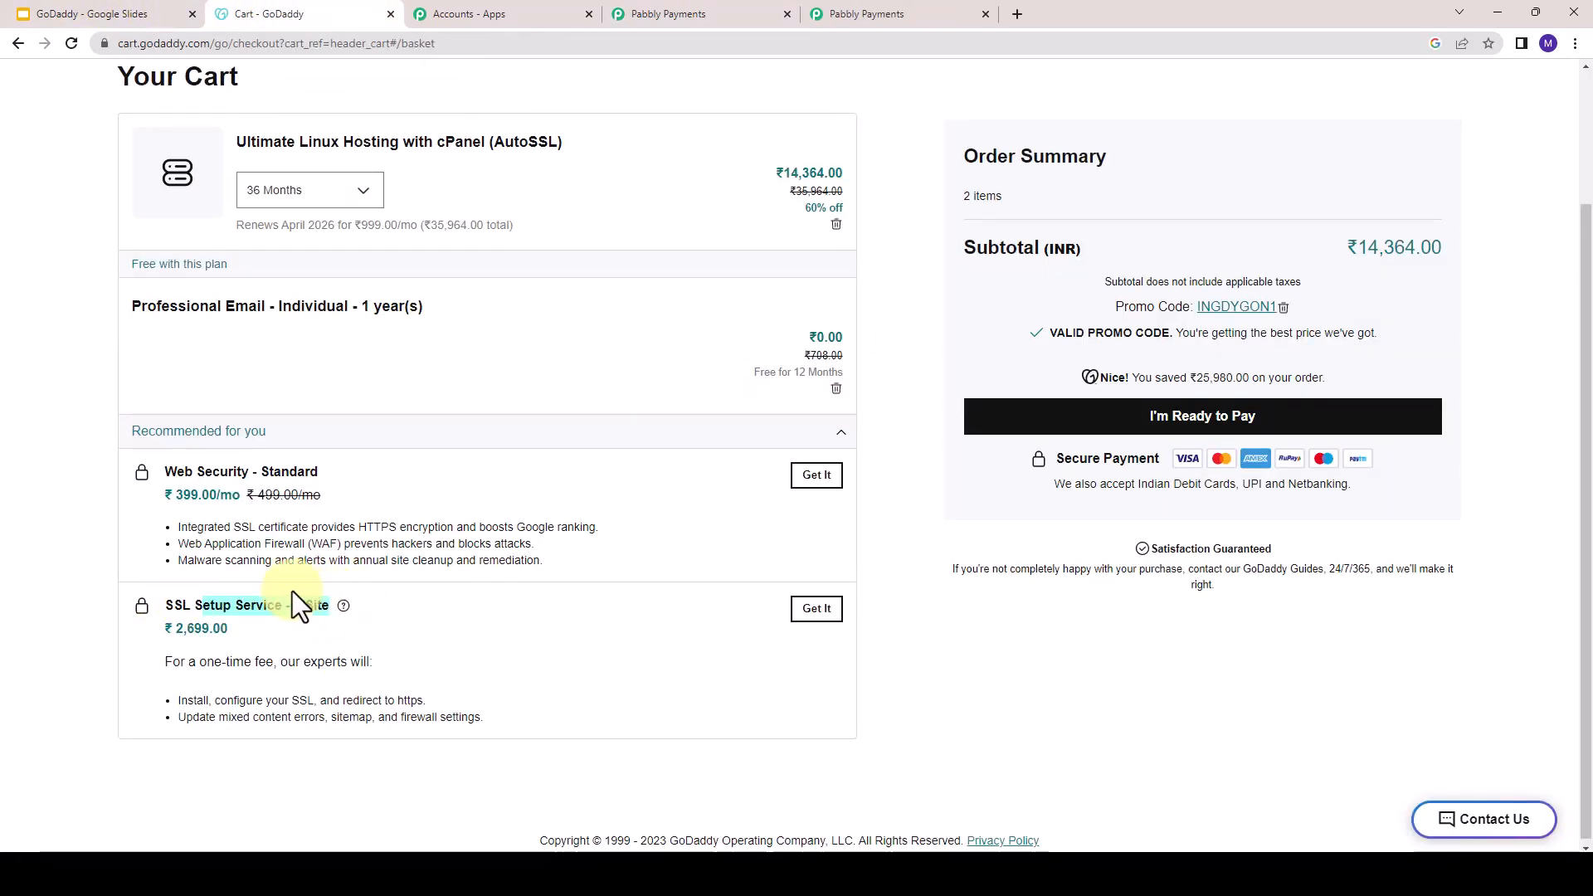
click(163, 604)
drag(158, 605, 329, 609)
key(ctrl+c)
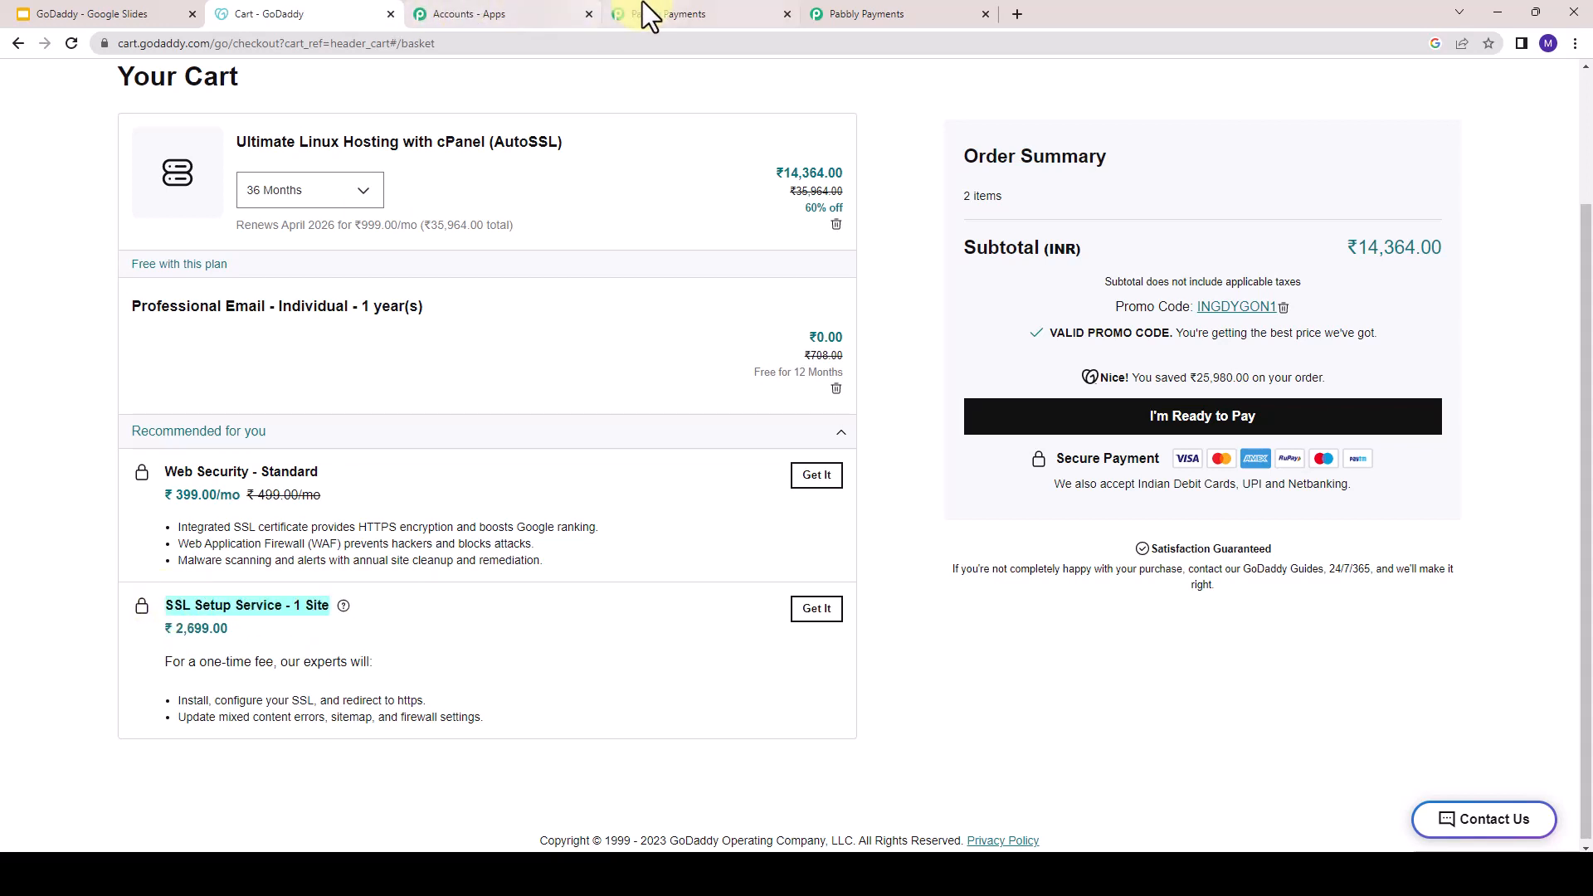
click(730, 4)
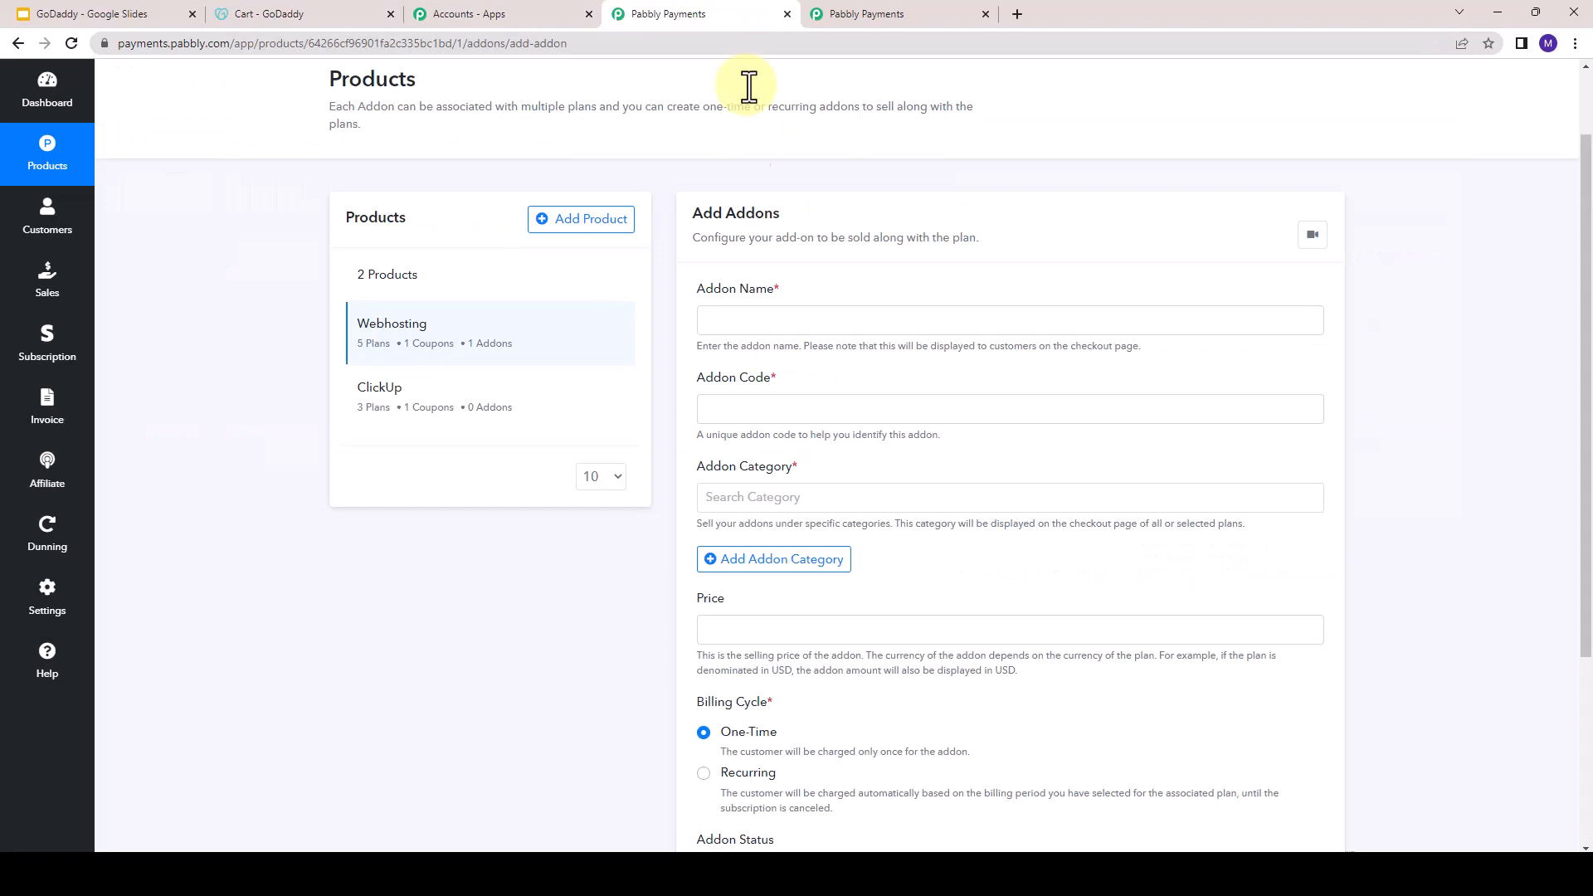
click(803, 324)
key(ctrl+v)
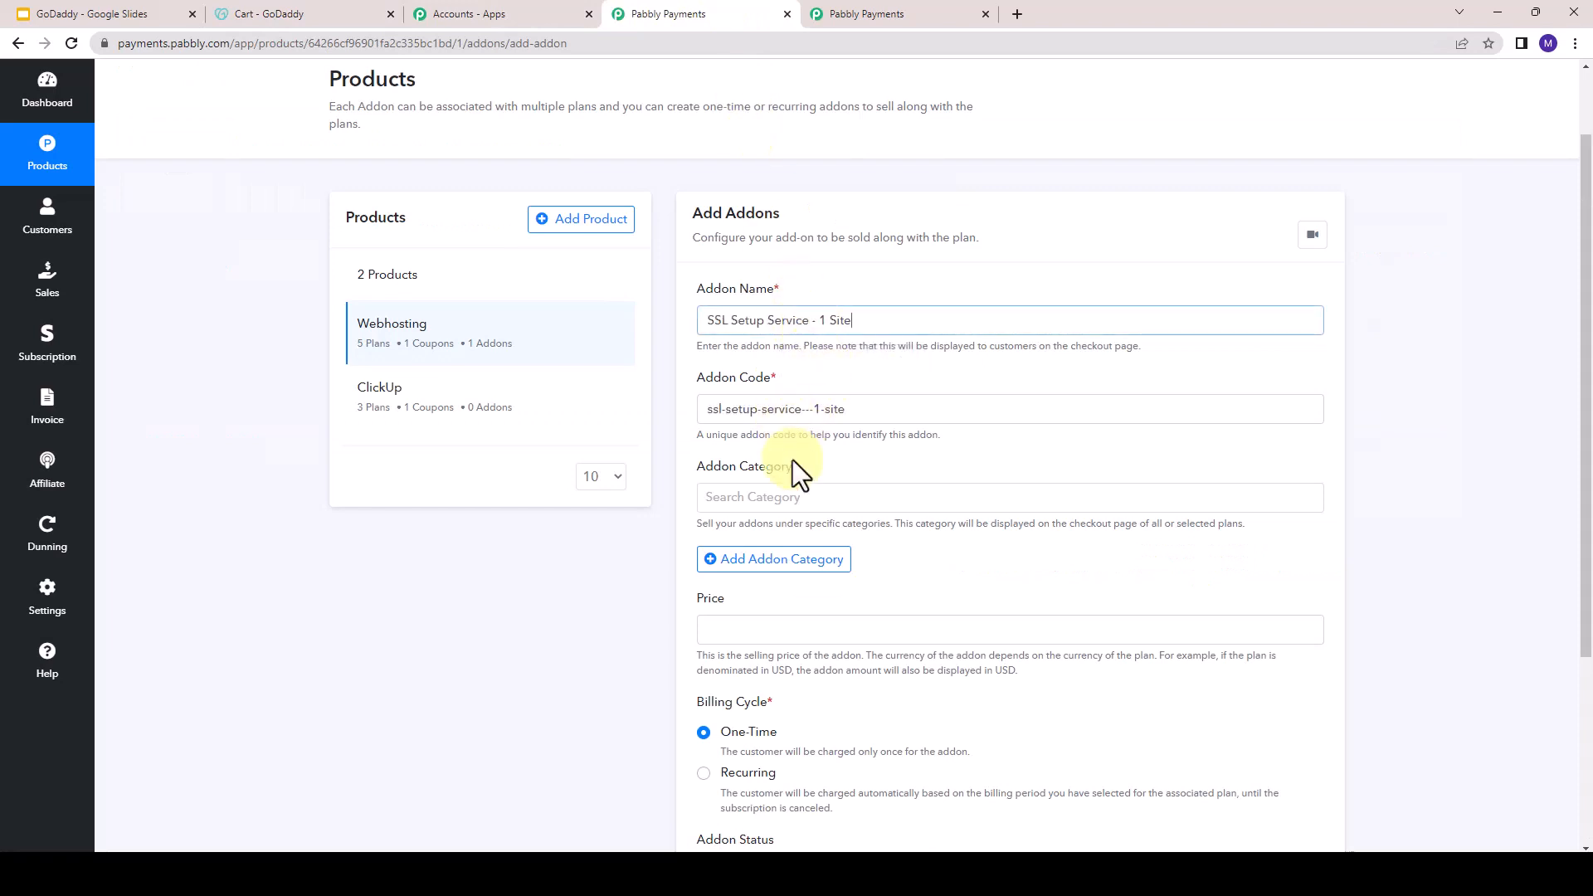
click(763, 499)
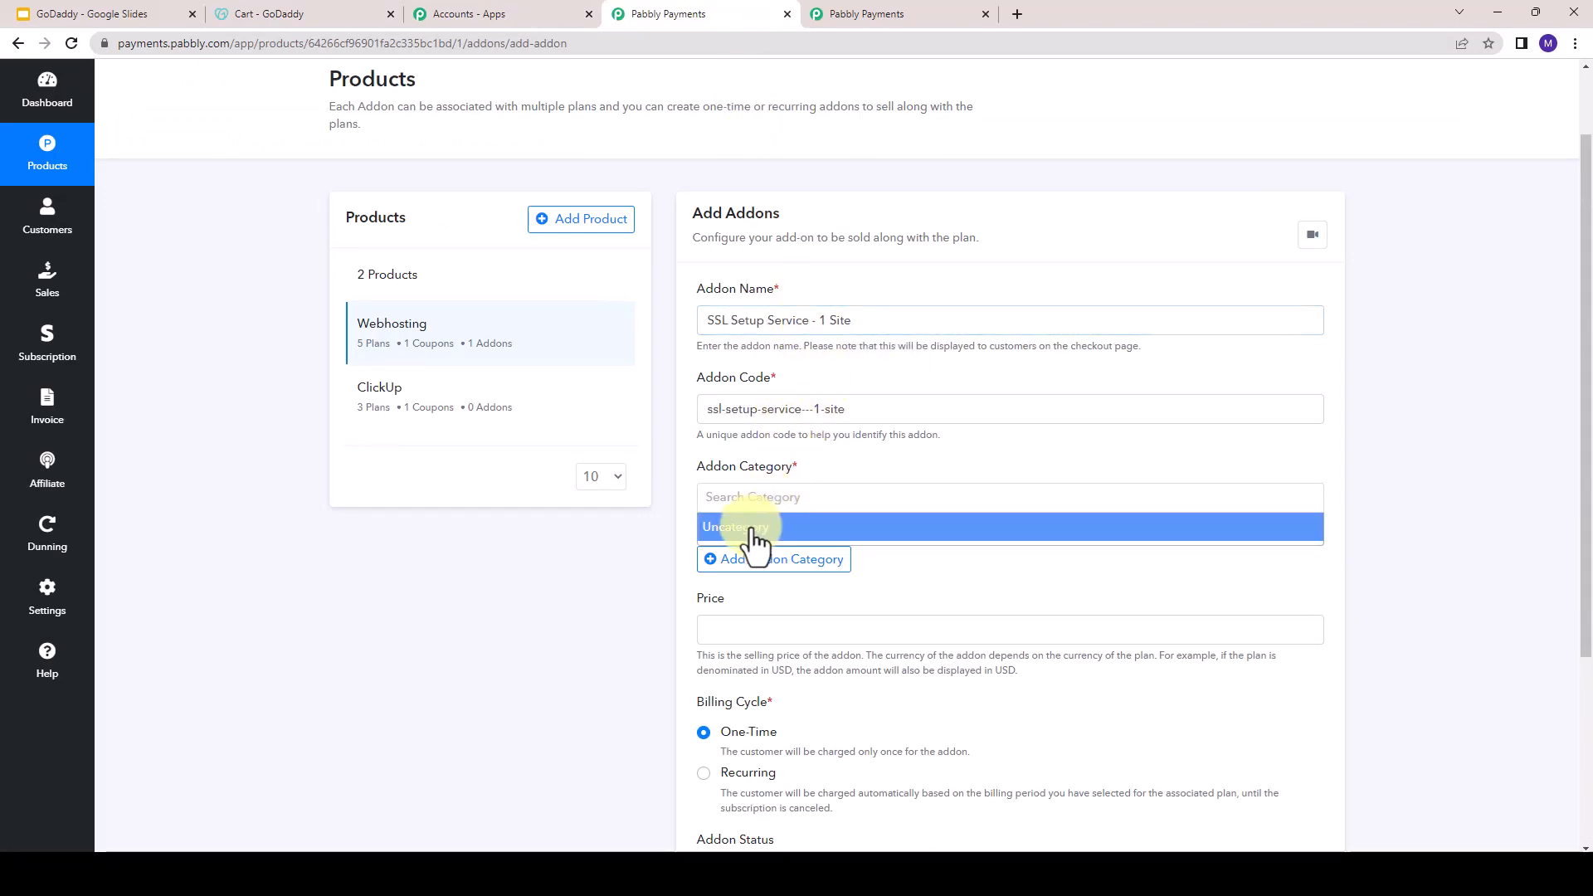
click(752, 531)
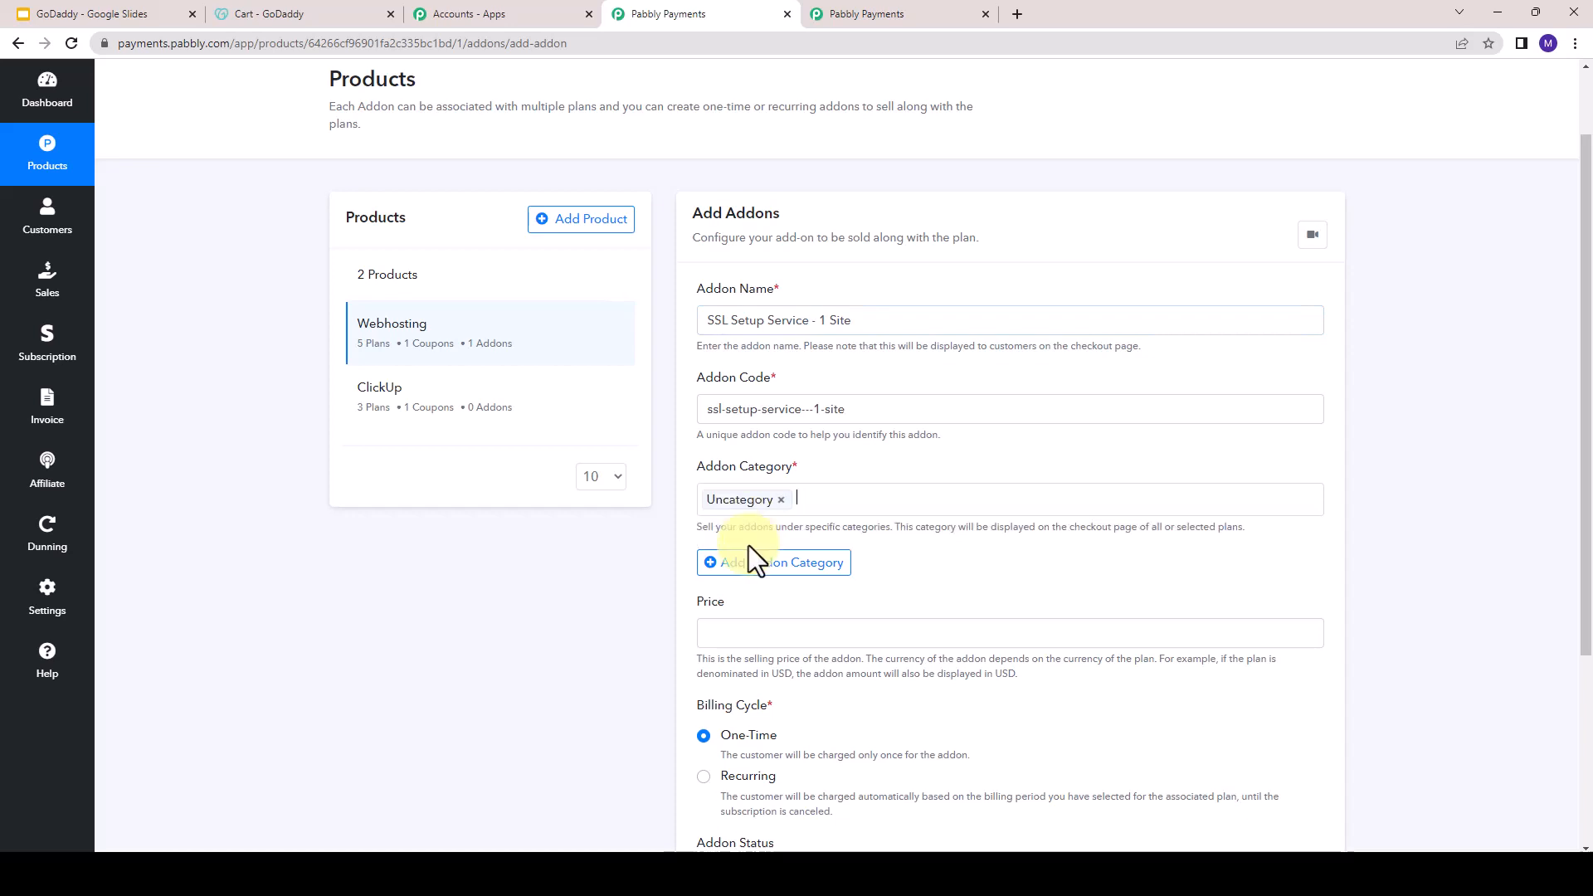
- Set the add-on's price to 2699 and keep its billing cycle One-Time, matching the SSL Setup Service in the GoDaddy cart
double_click(697, 601)
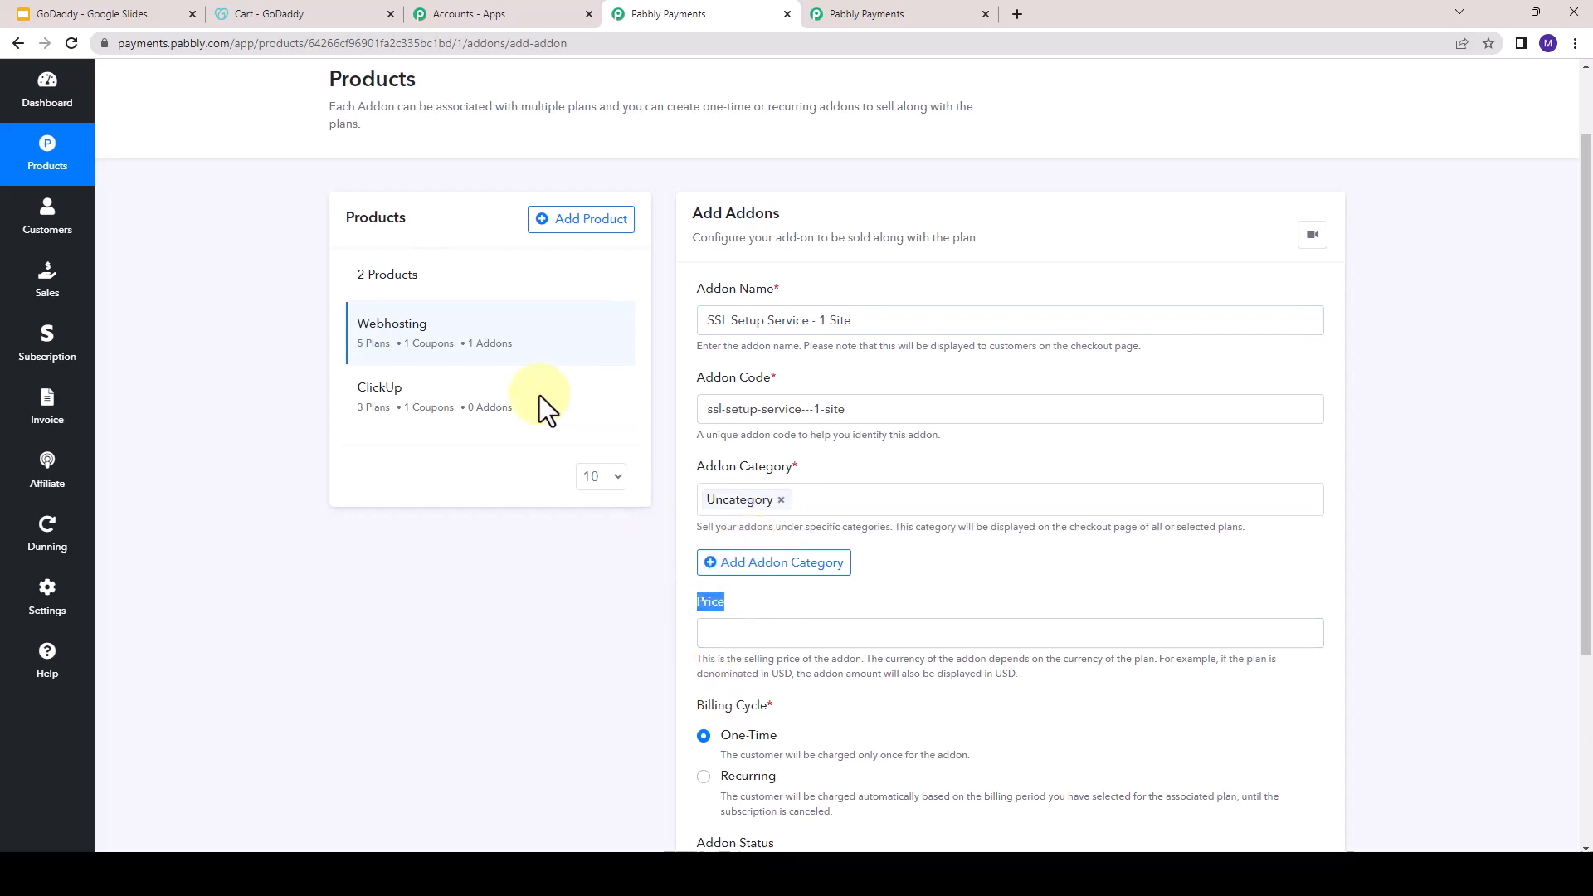
click(269, 15)
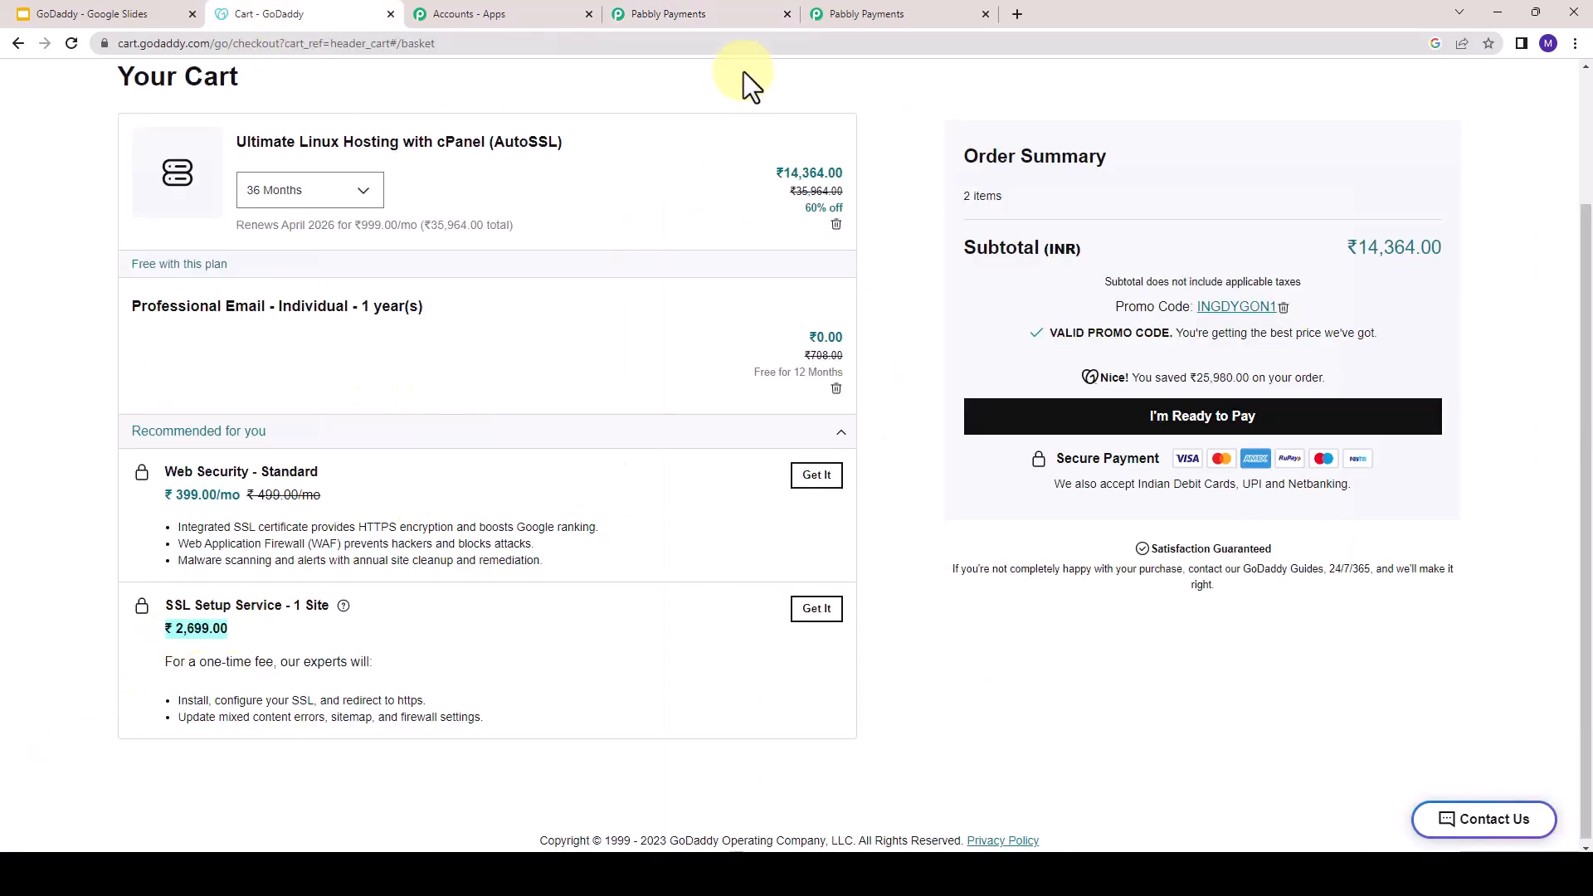
click(722, 17)
click(801, 637)
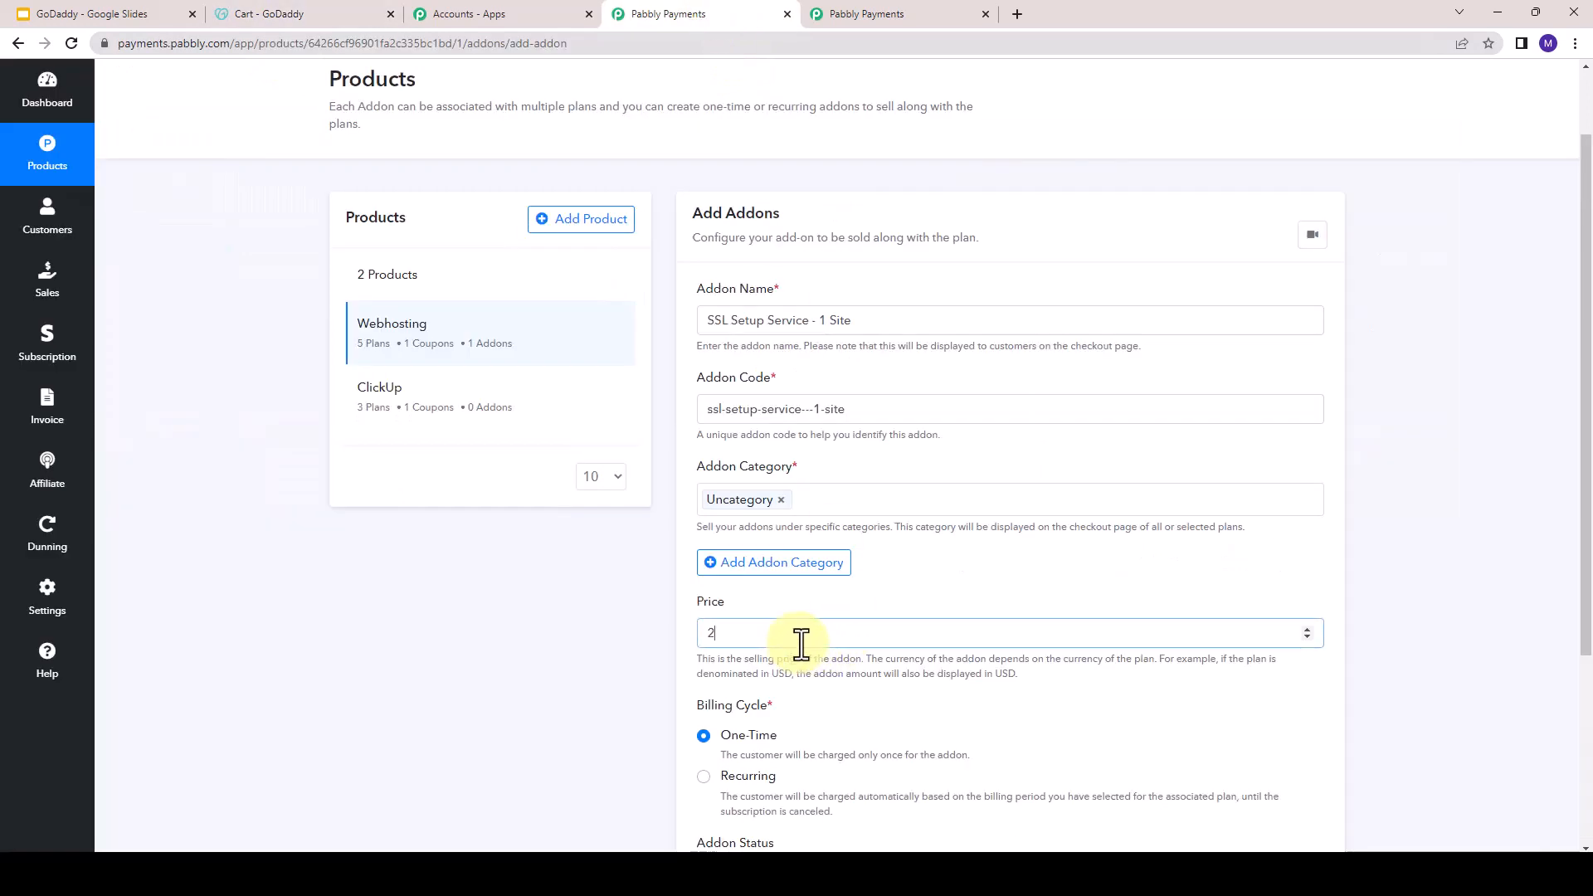
text(2699)
scroll(784, 599, down, 2)
drag(731, 570, 720, 571)
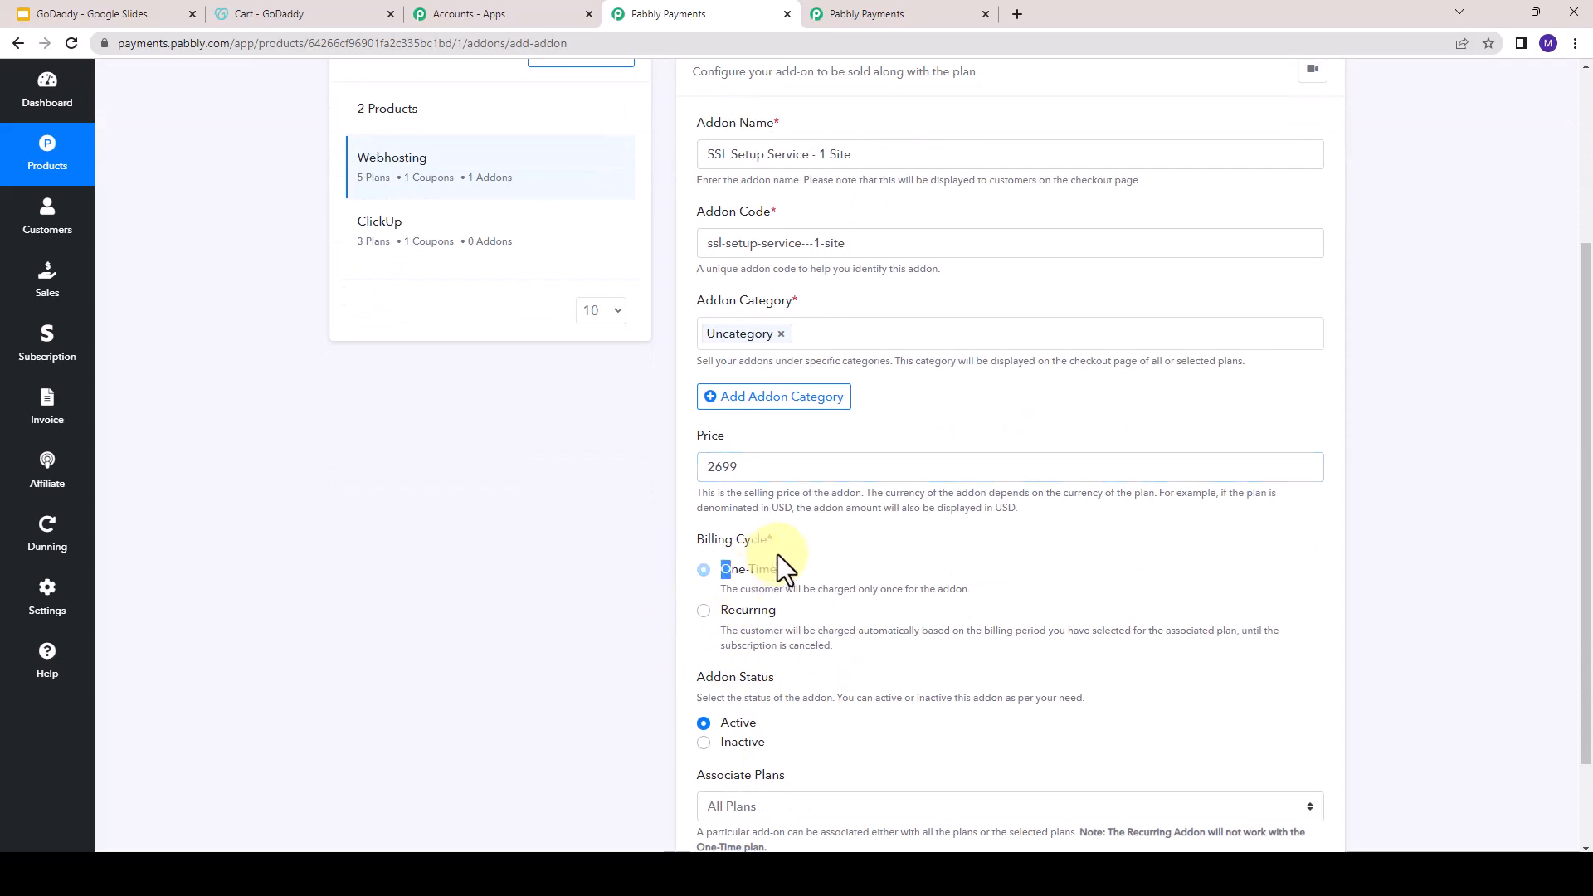
click(280, 8)
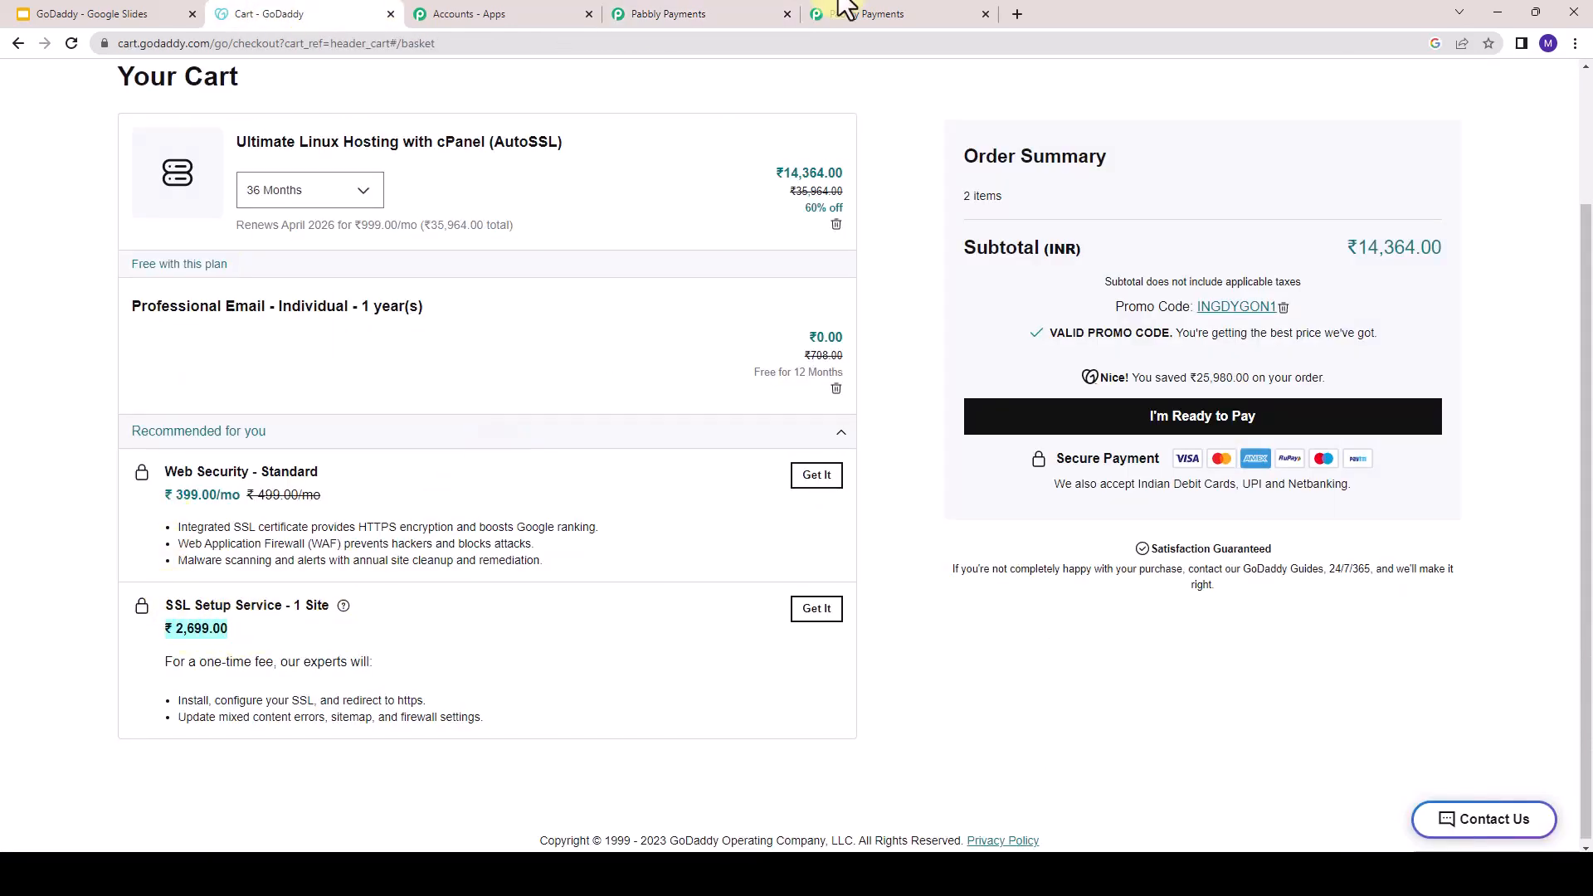
click(639, 10)
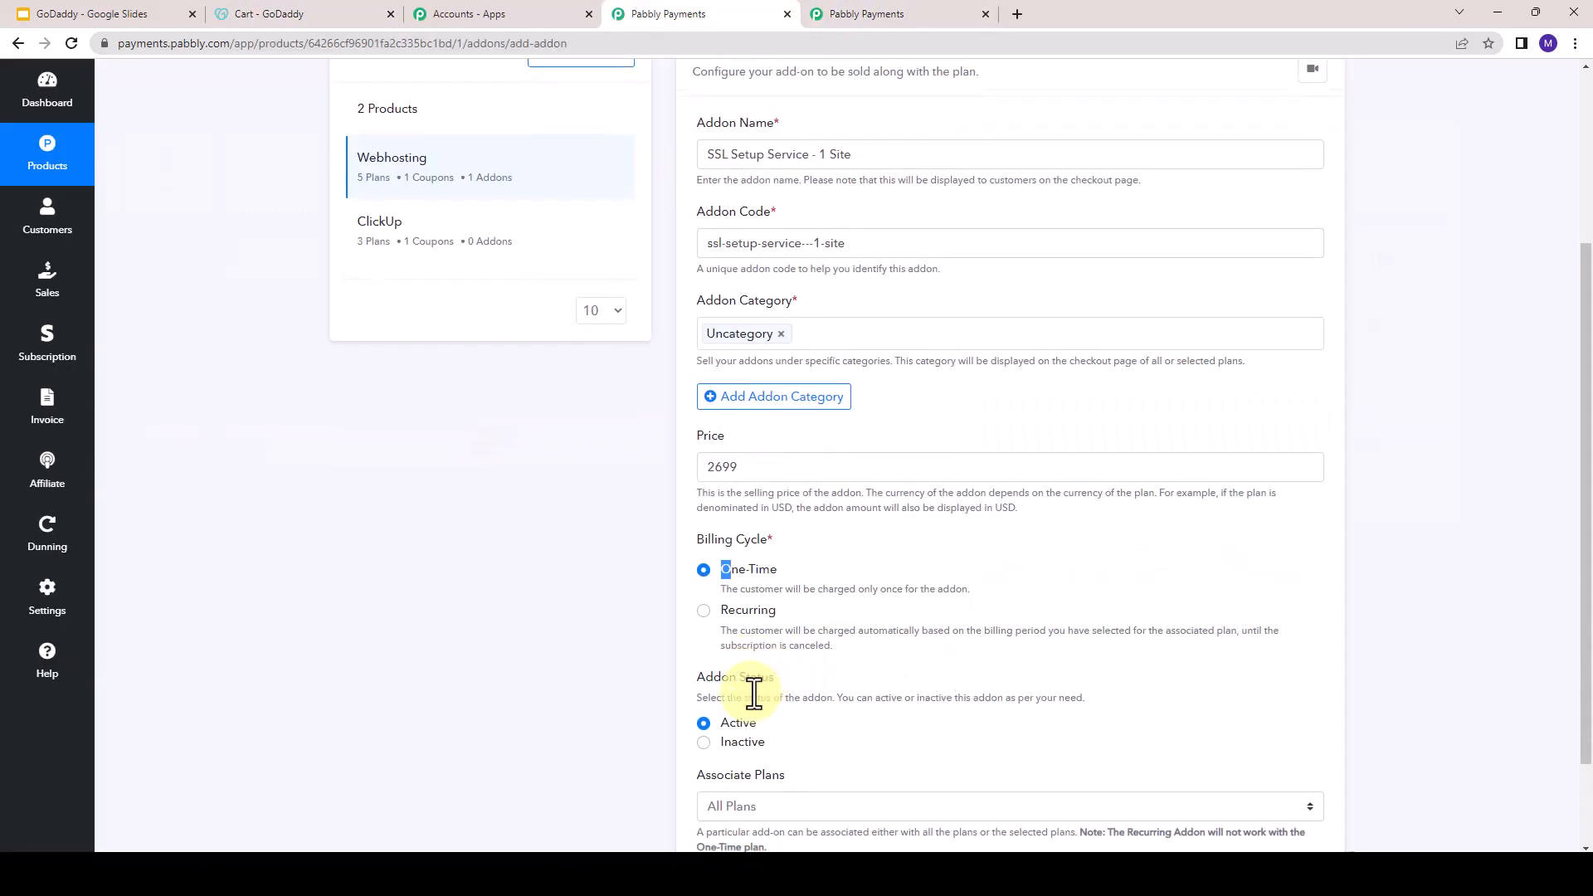
- Try limiting the add-on to selected plans and look through the plans offered for association
scroll(758, 701, down, 1)
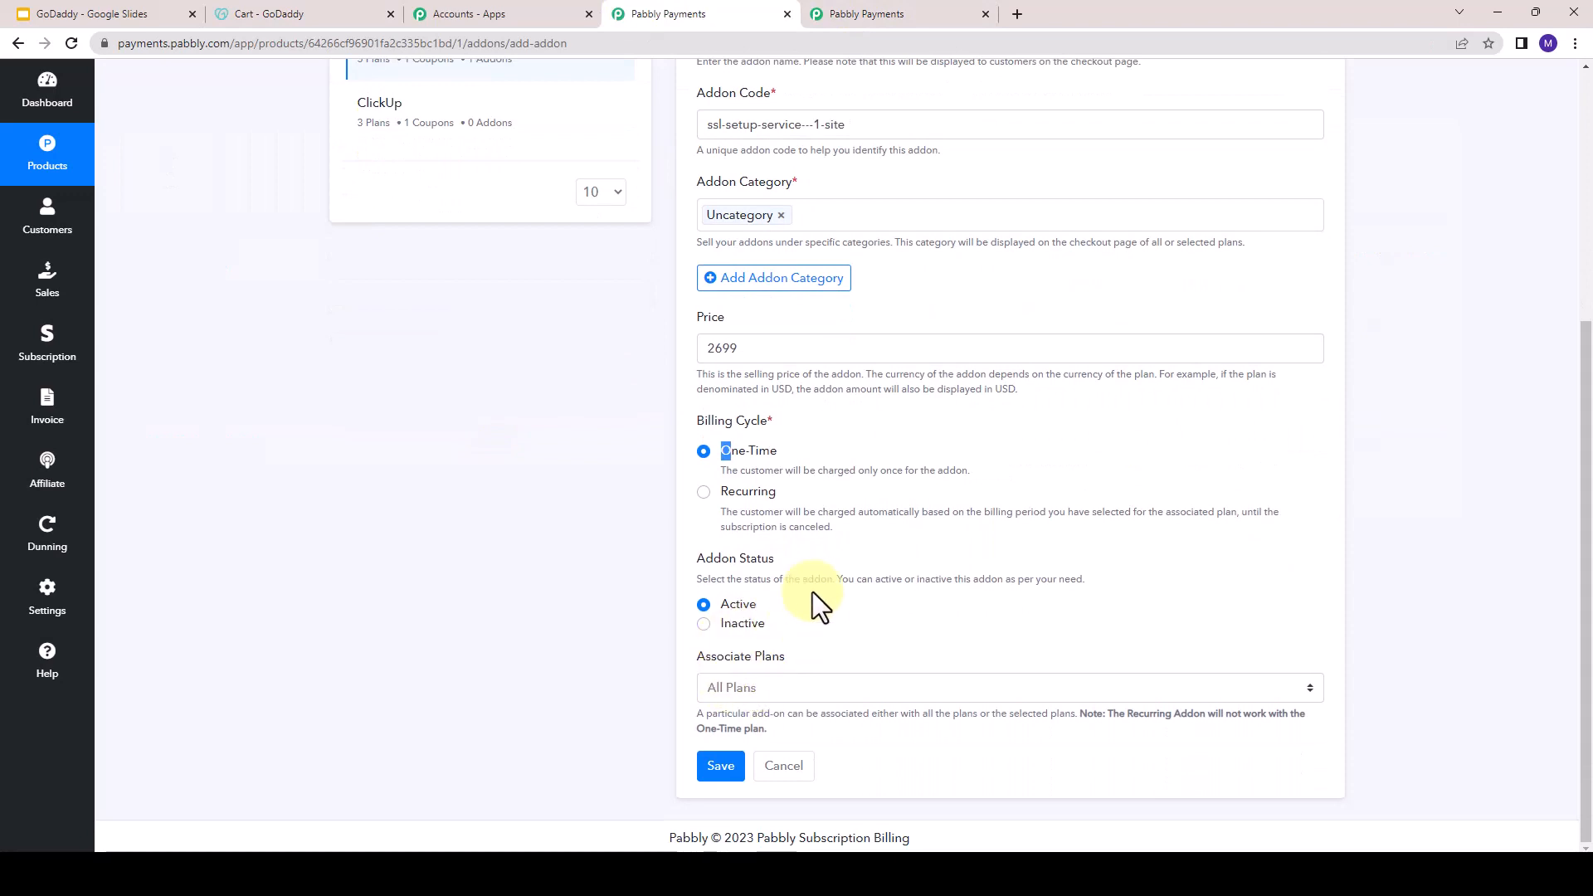
click(803, 689)
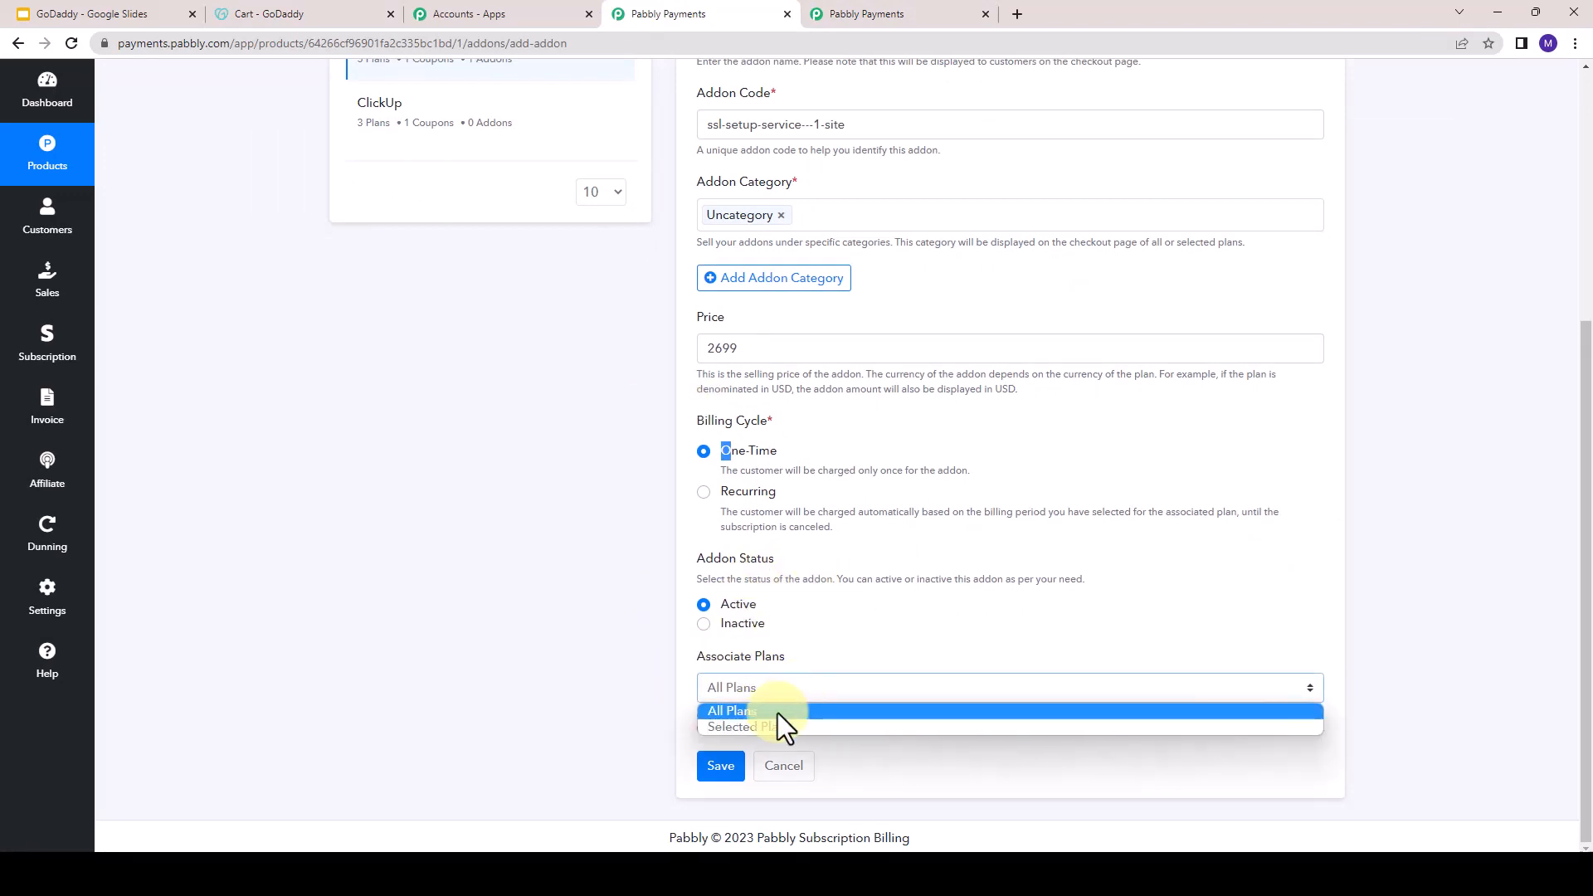
click(778, 714)
click(739, 694)
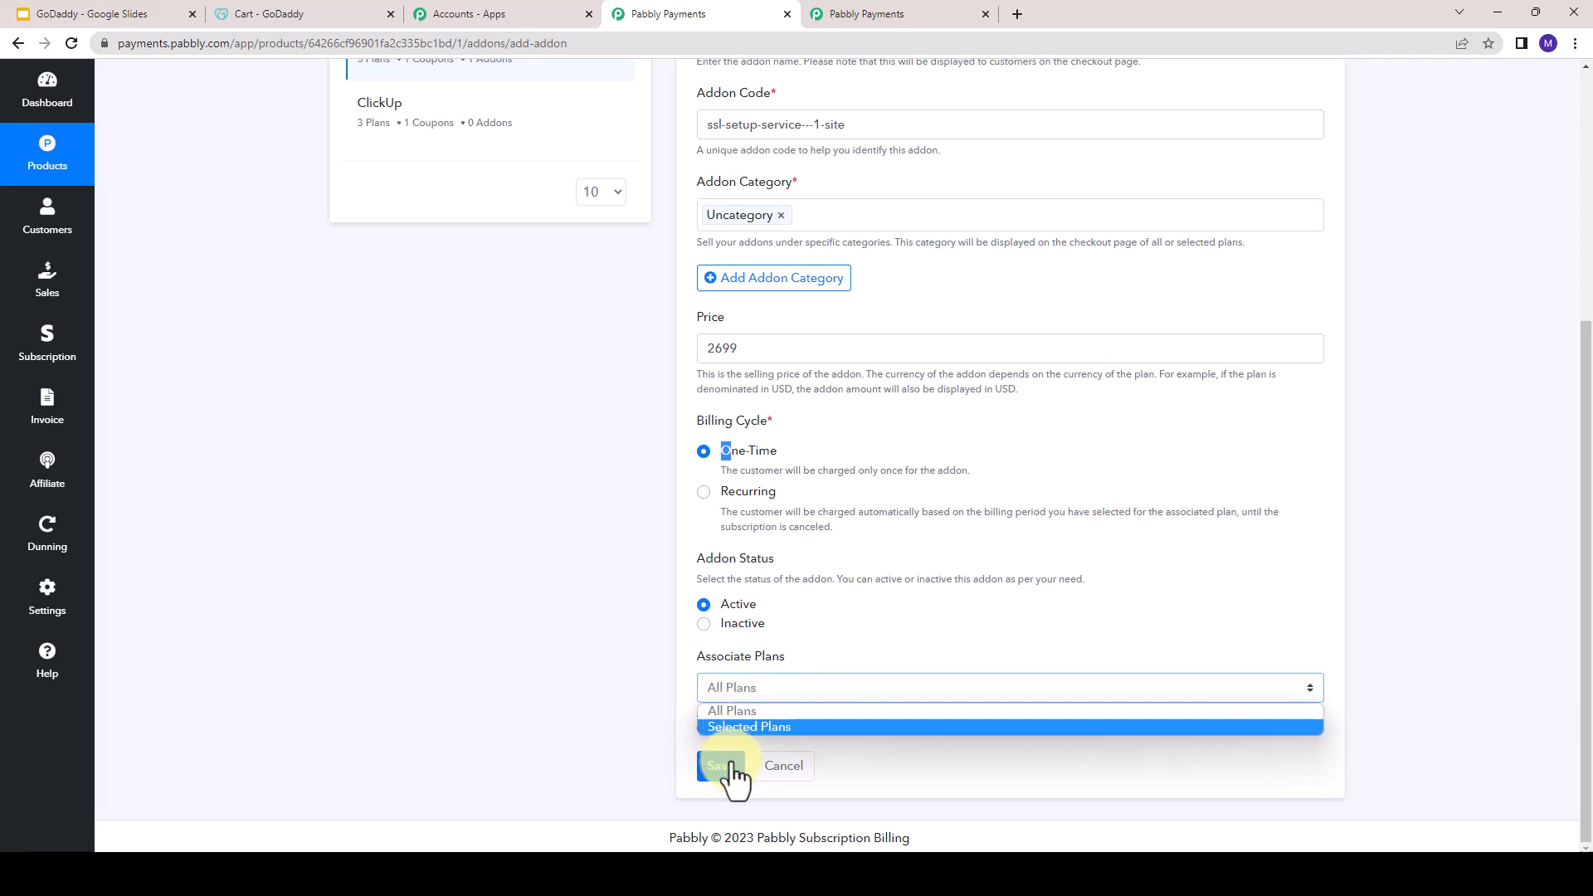
click(753, 728)
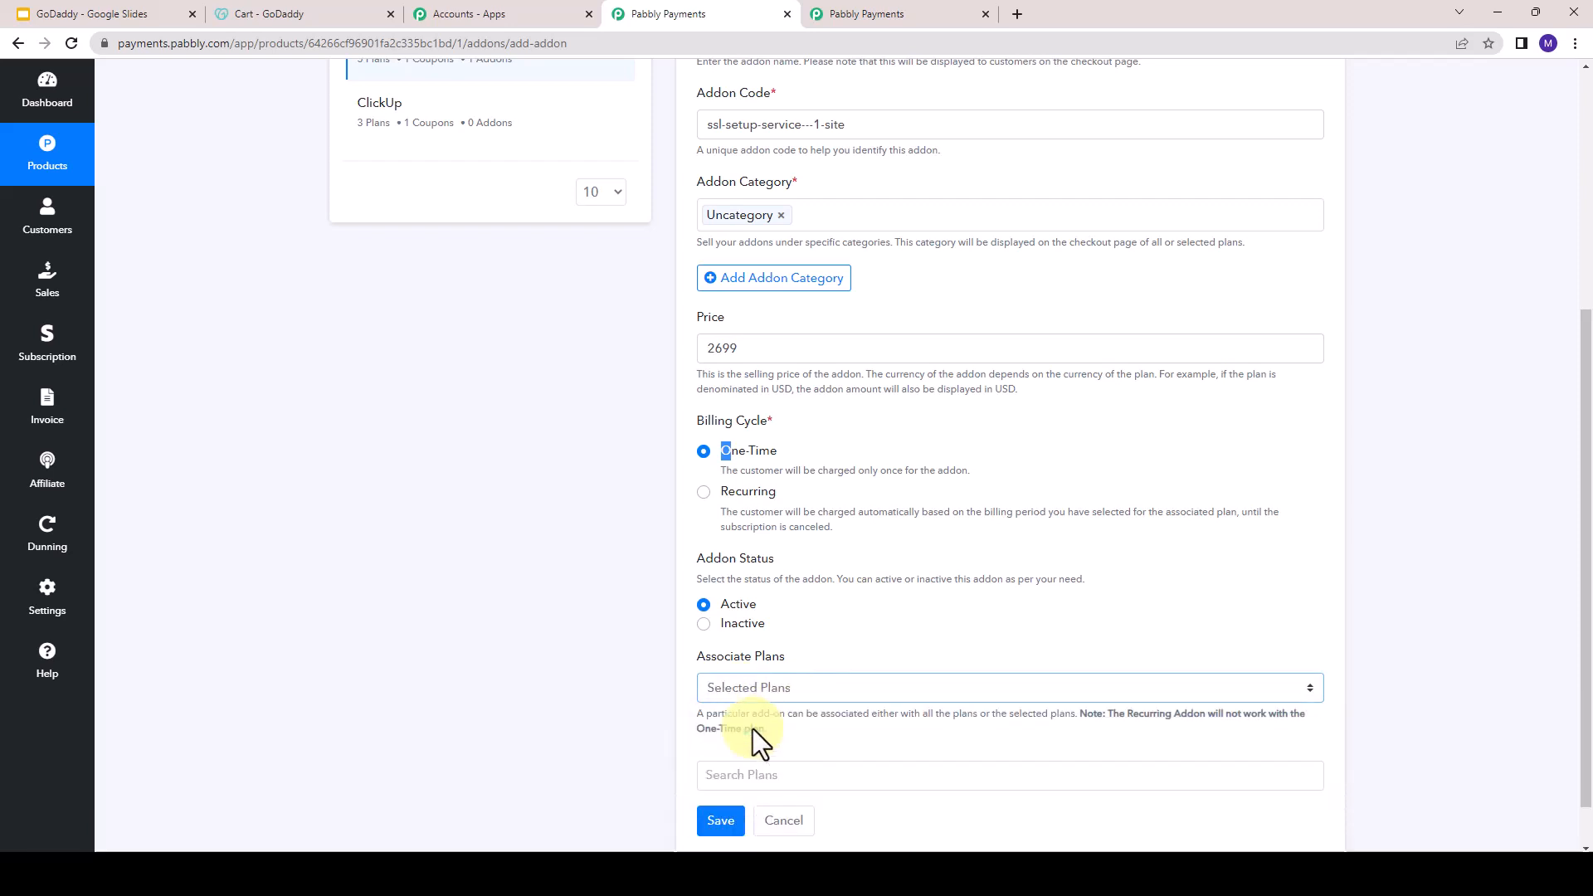
scroll(753, 728, down, 1)
click(753, 727)
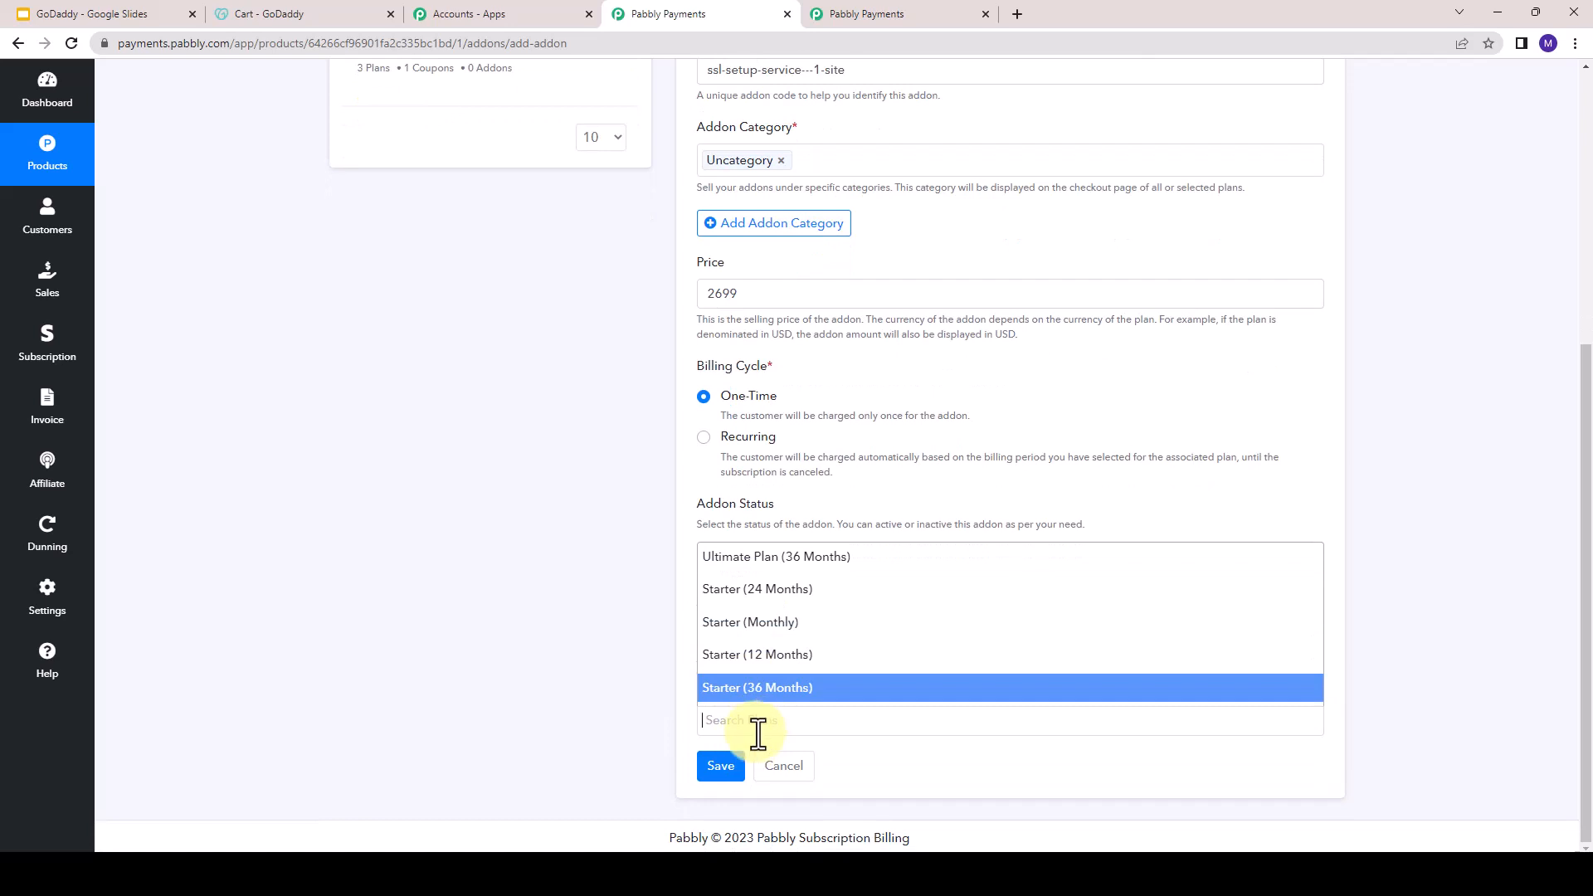
click(756, 726)
- Associate the add-on with all plans and save it
click(773, 640)
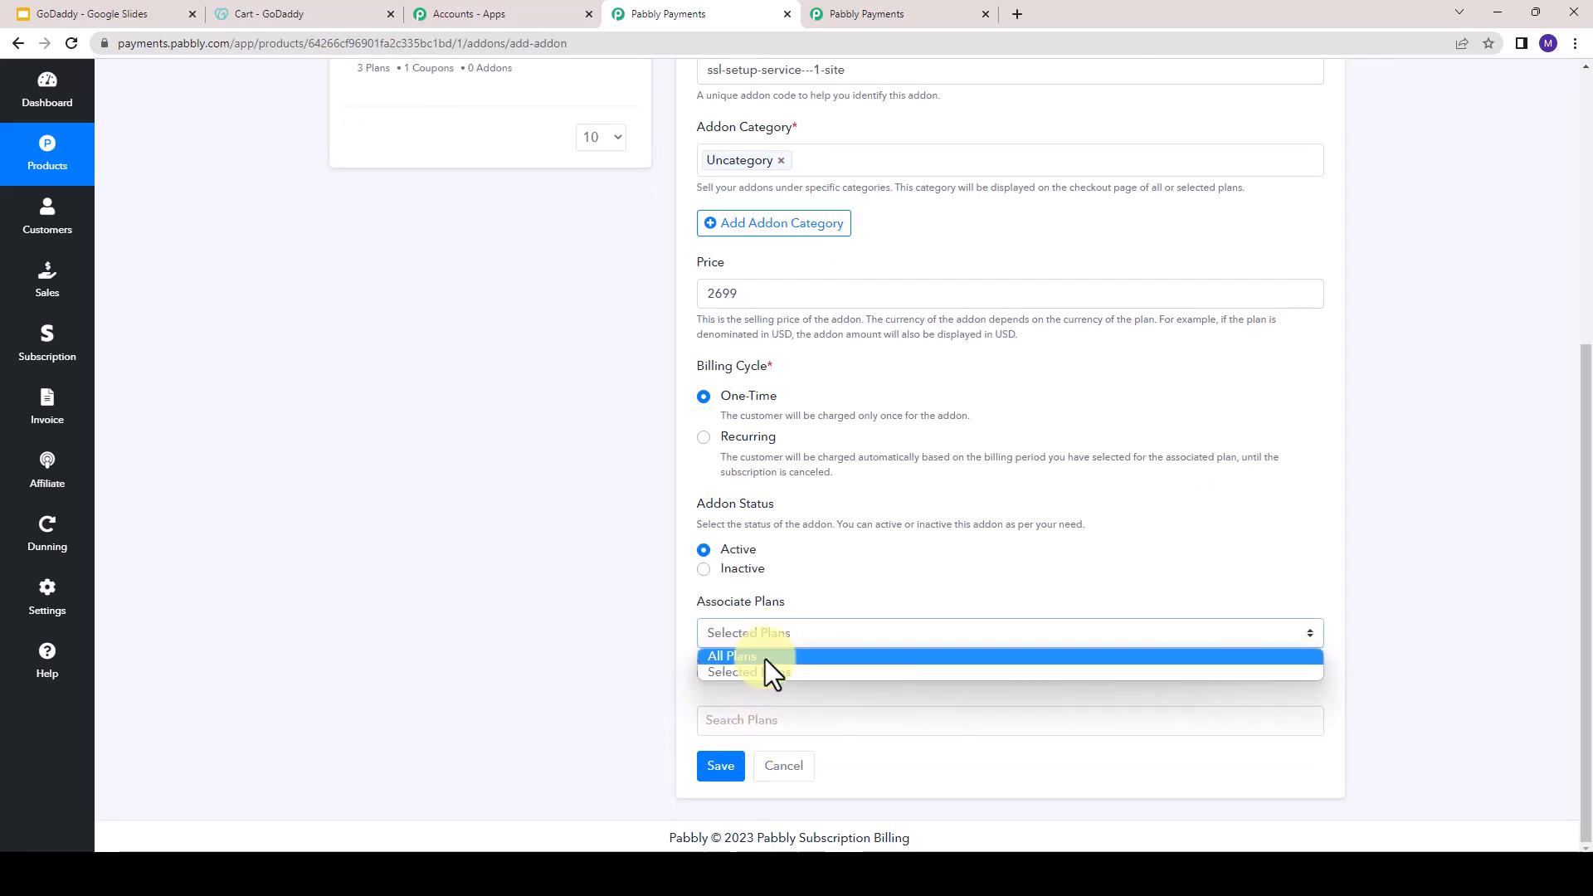
click(765, 657)
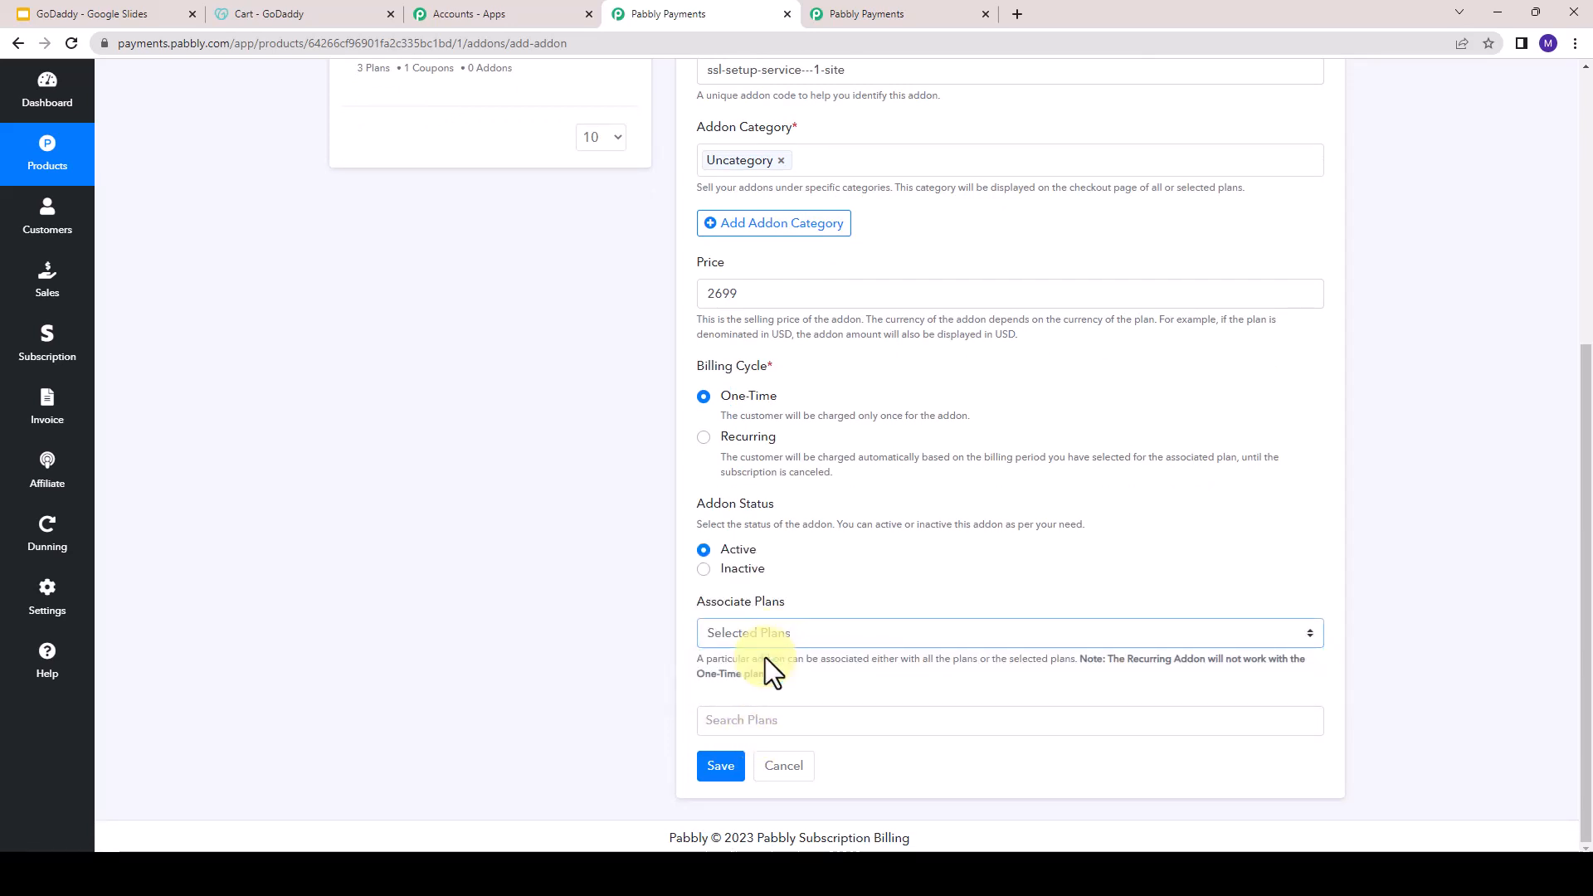
click(713, 772)
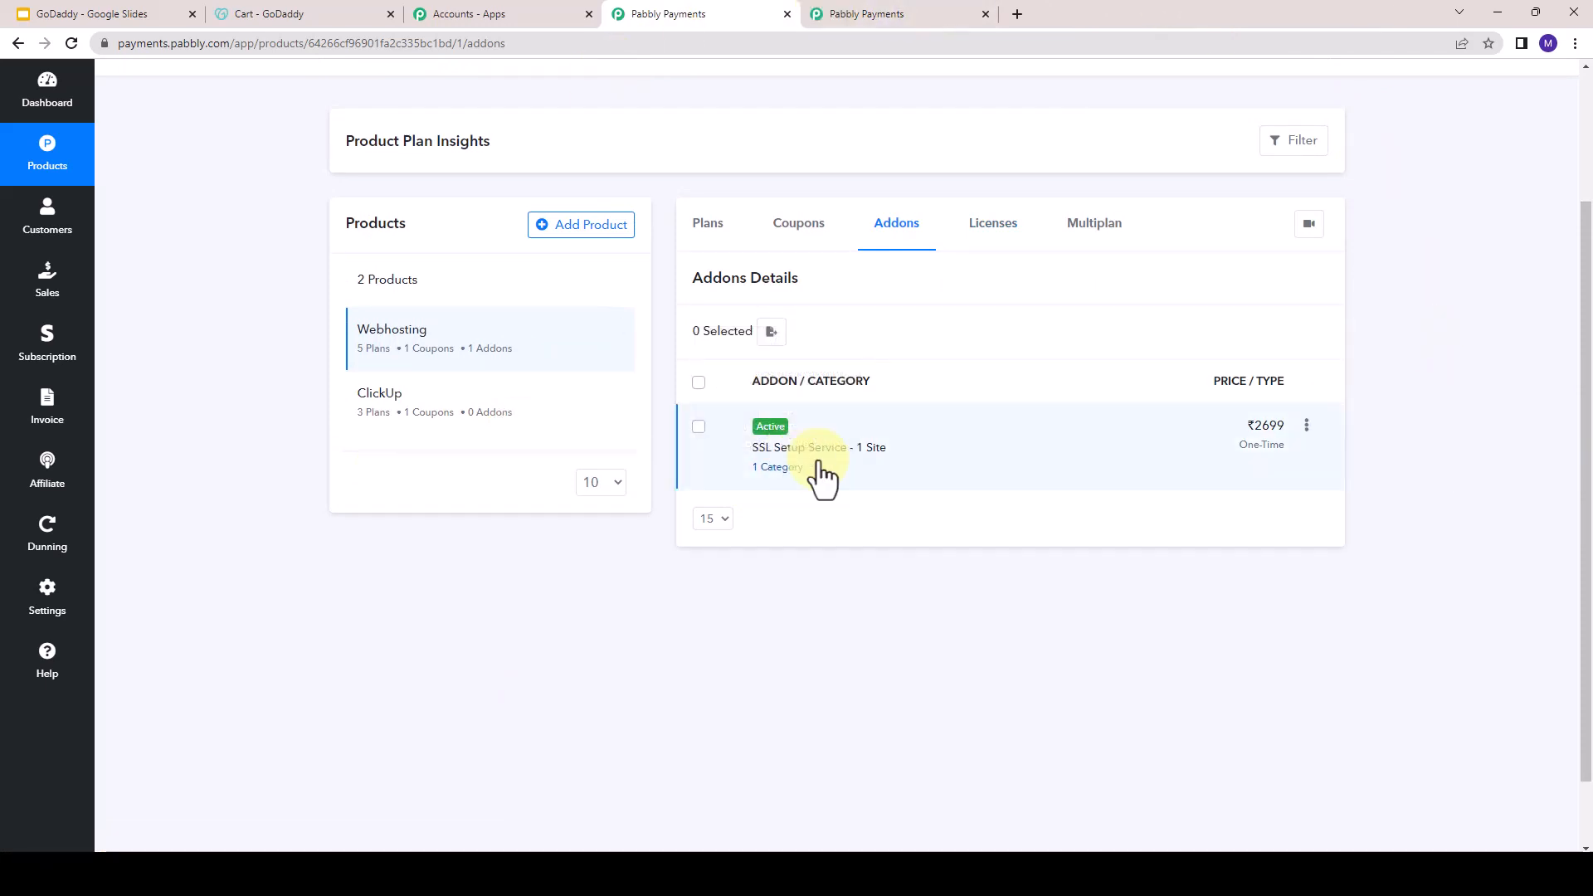
- Go to the Ultimate Plan (36 Months) checkout page and include the SSL Setup Service - 1 Site add-on in the order
click(836, 5)
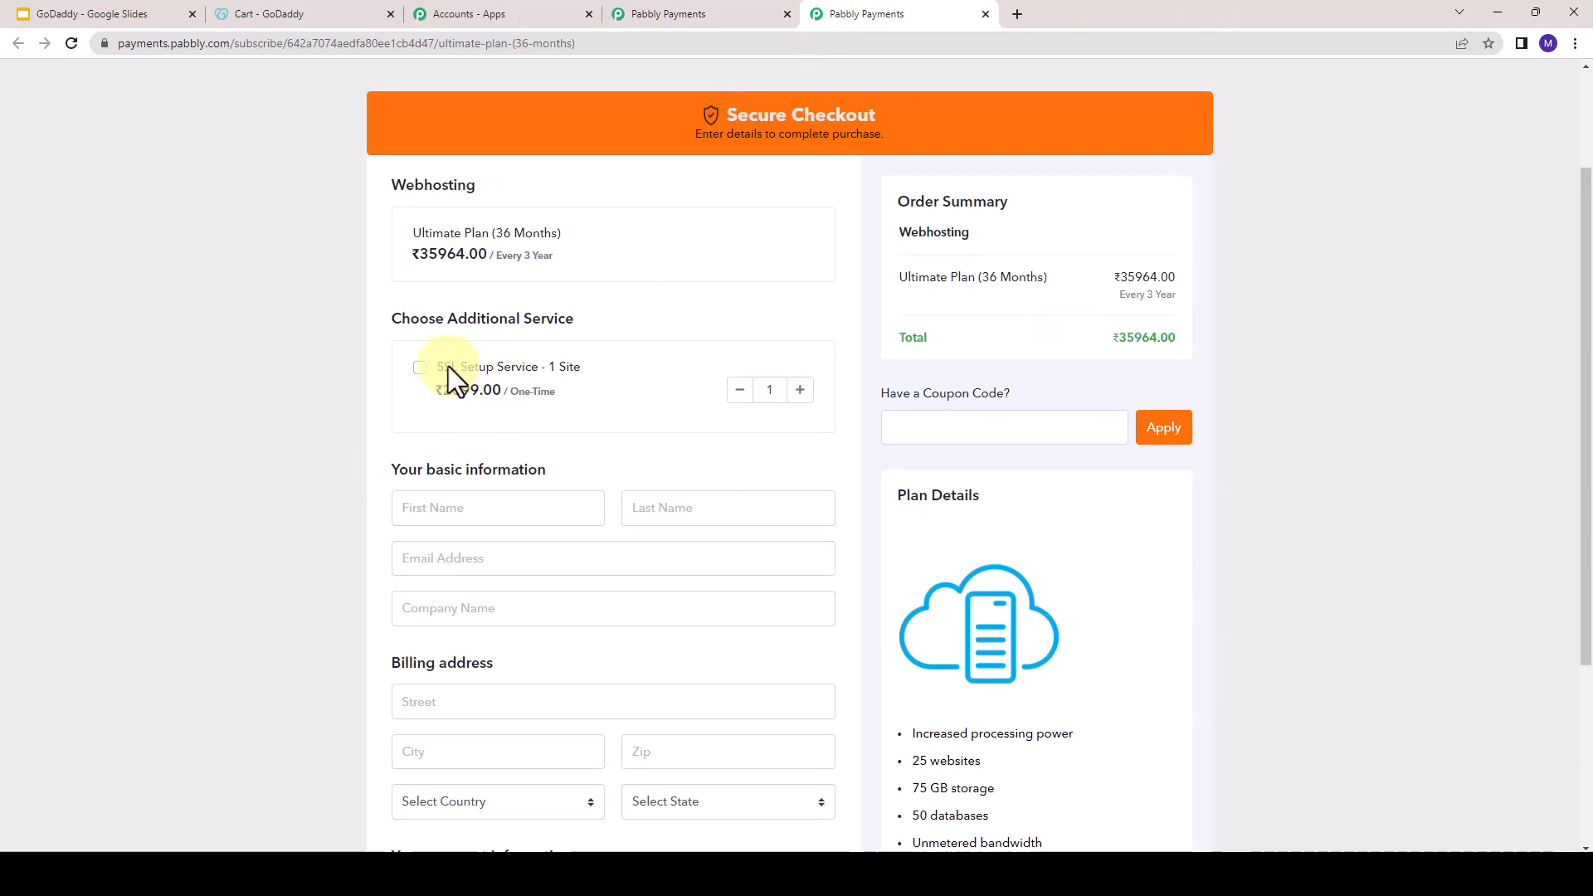
click(401, 307)
drag(576, 368, 576, 368)
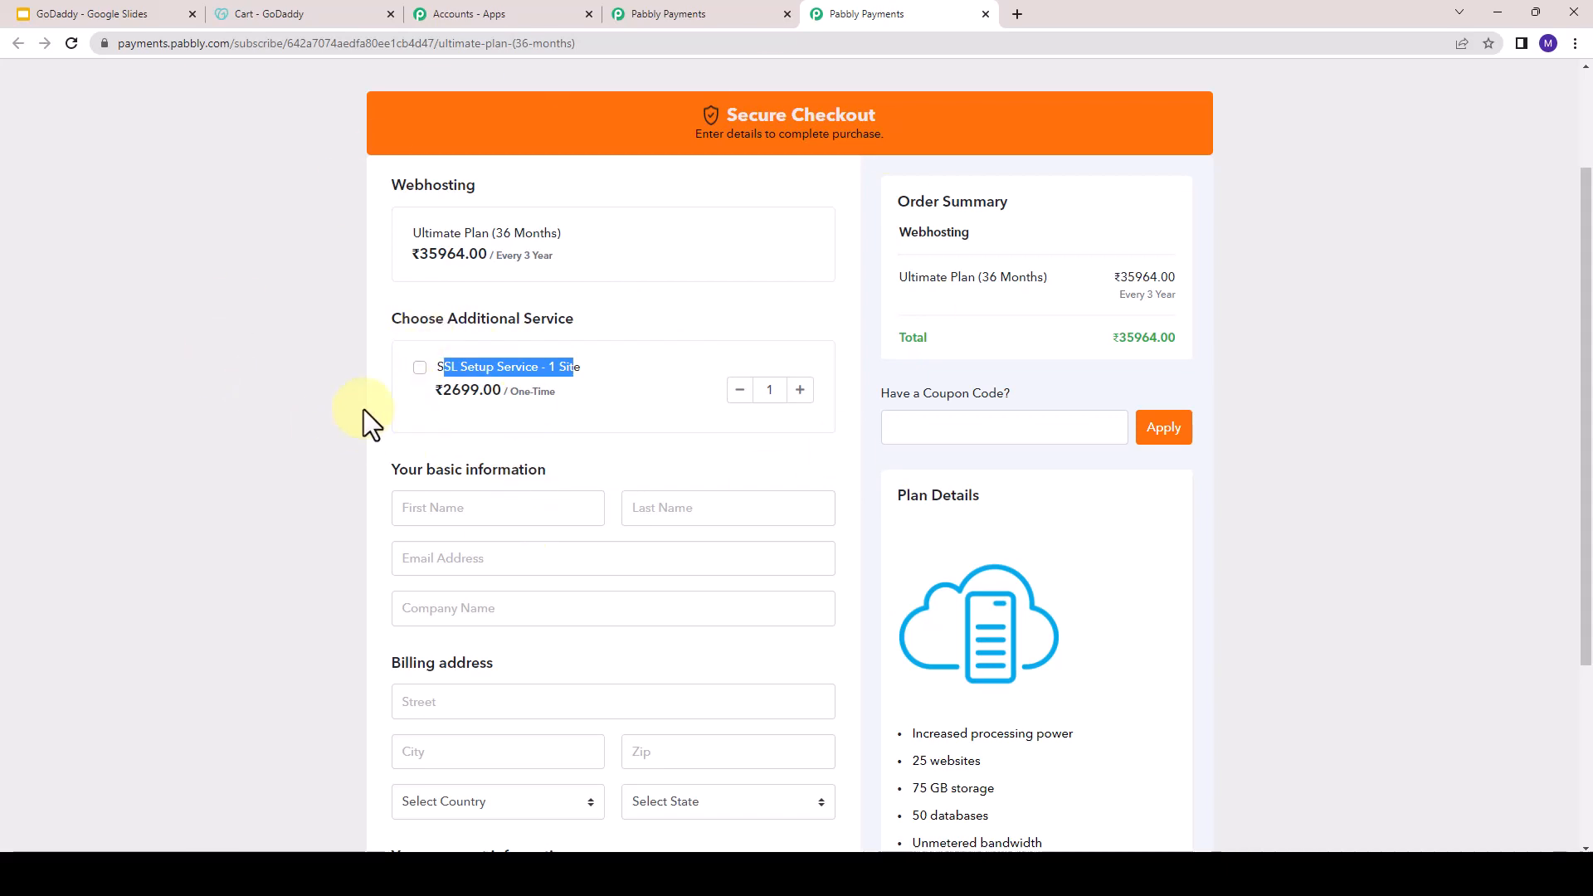
click(422, 372)
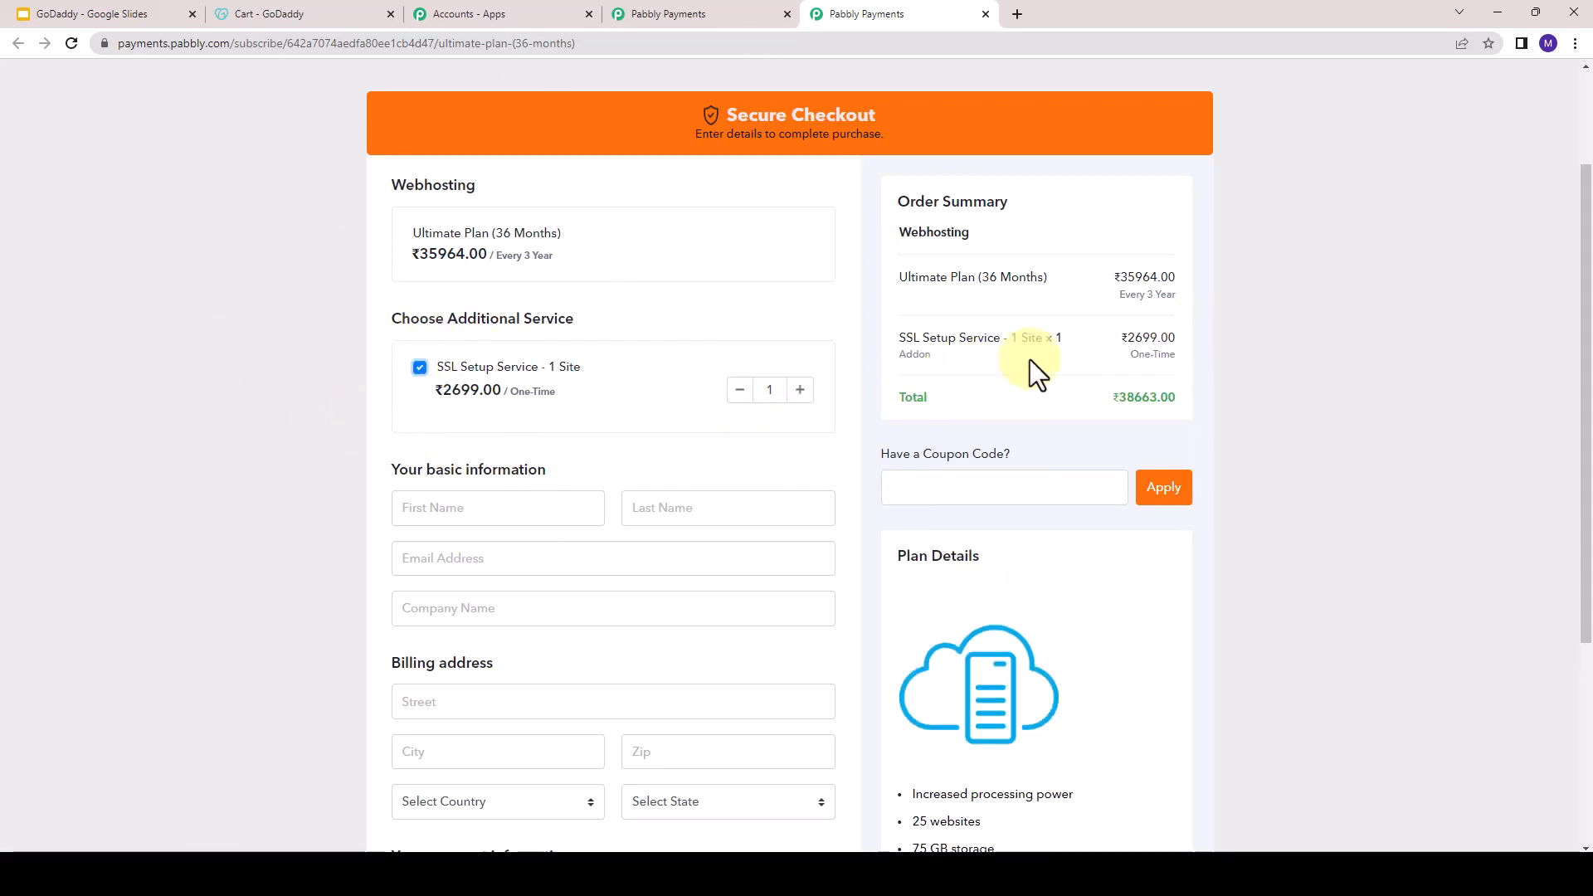
- Examine the add-on's charge and the total in the order summary, and the rest of the checkout page
drag(1125, 347, 1175, 353)
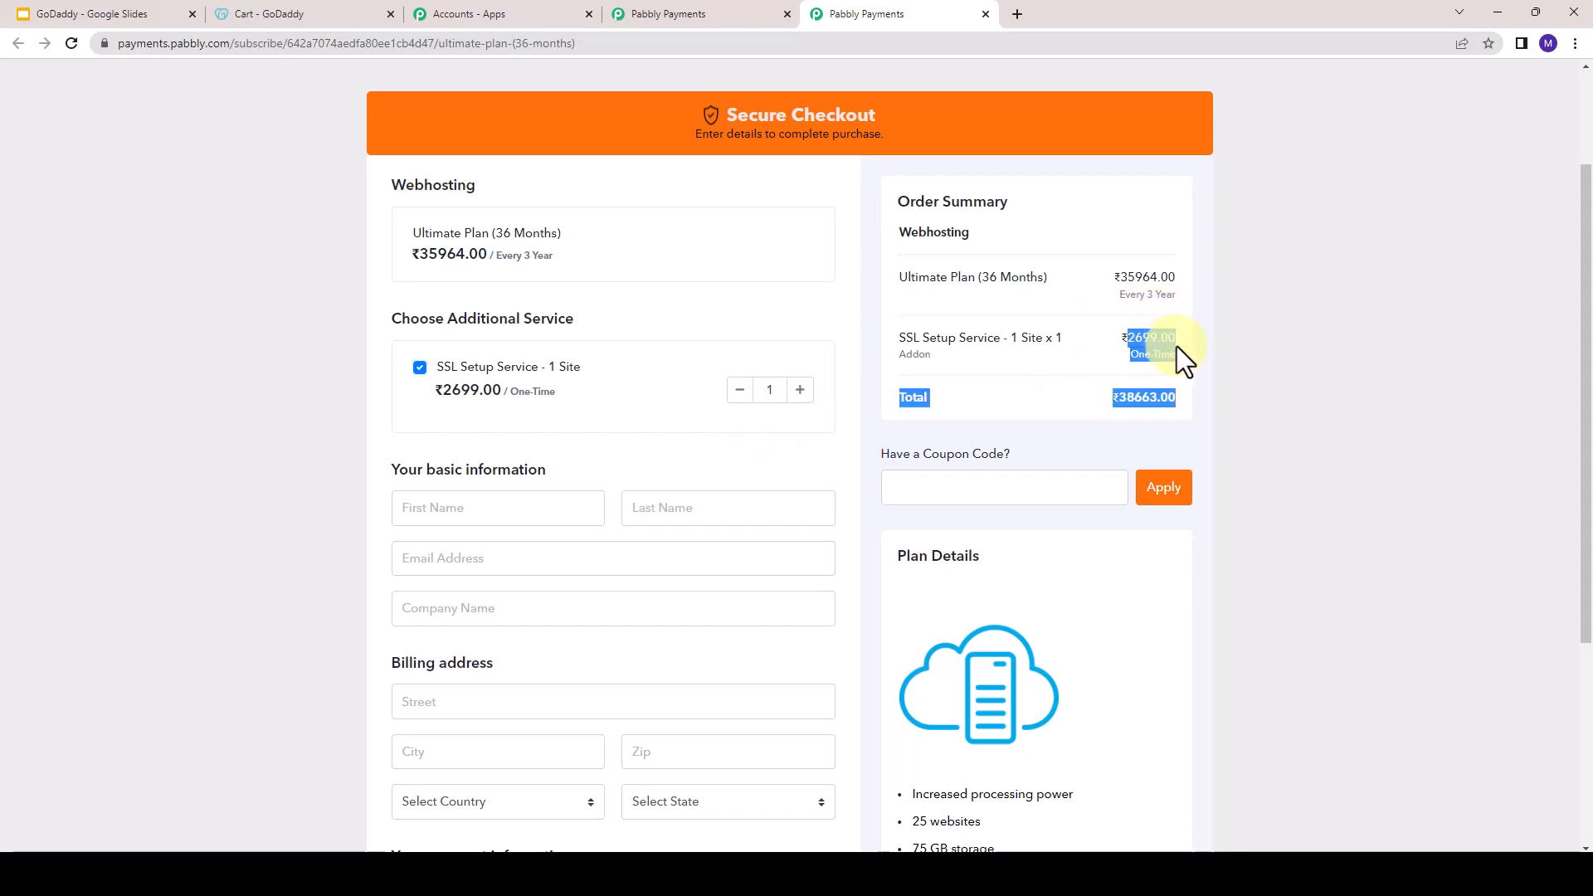
scroll(888, 375, down, 2)
scroll(888, 375, down, 1)
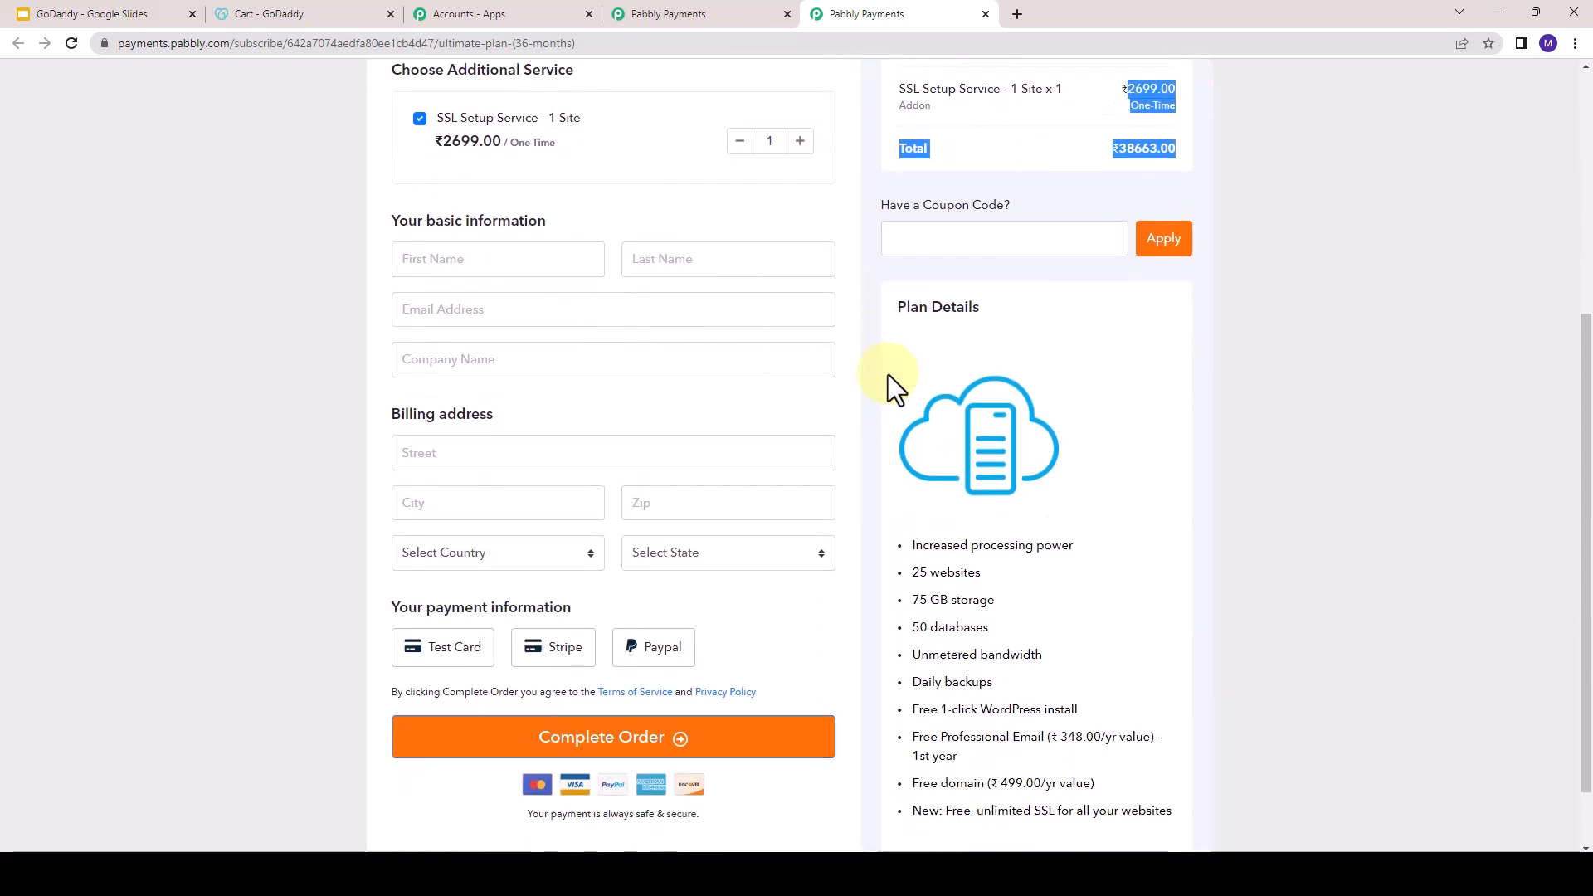
scroll(887, 375, up, 4)
scroll(924, 366, up, 1)
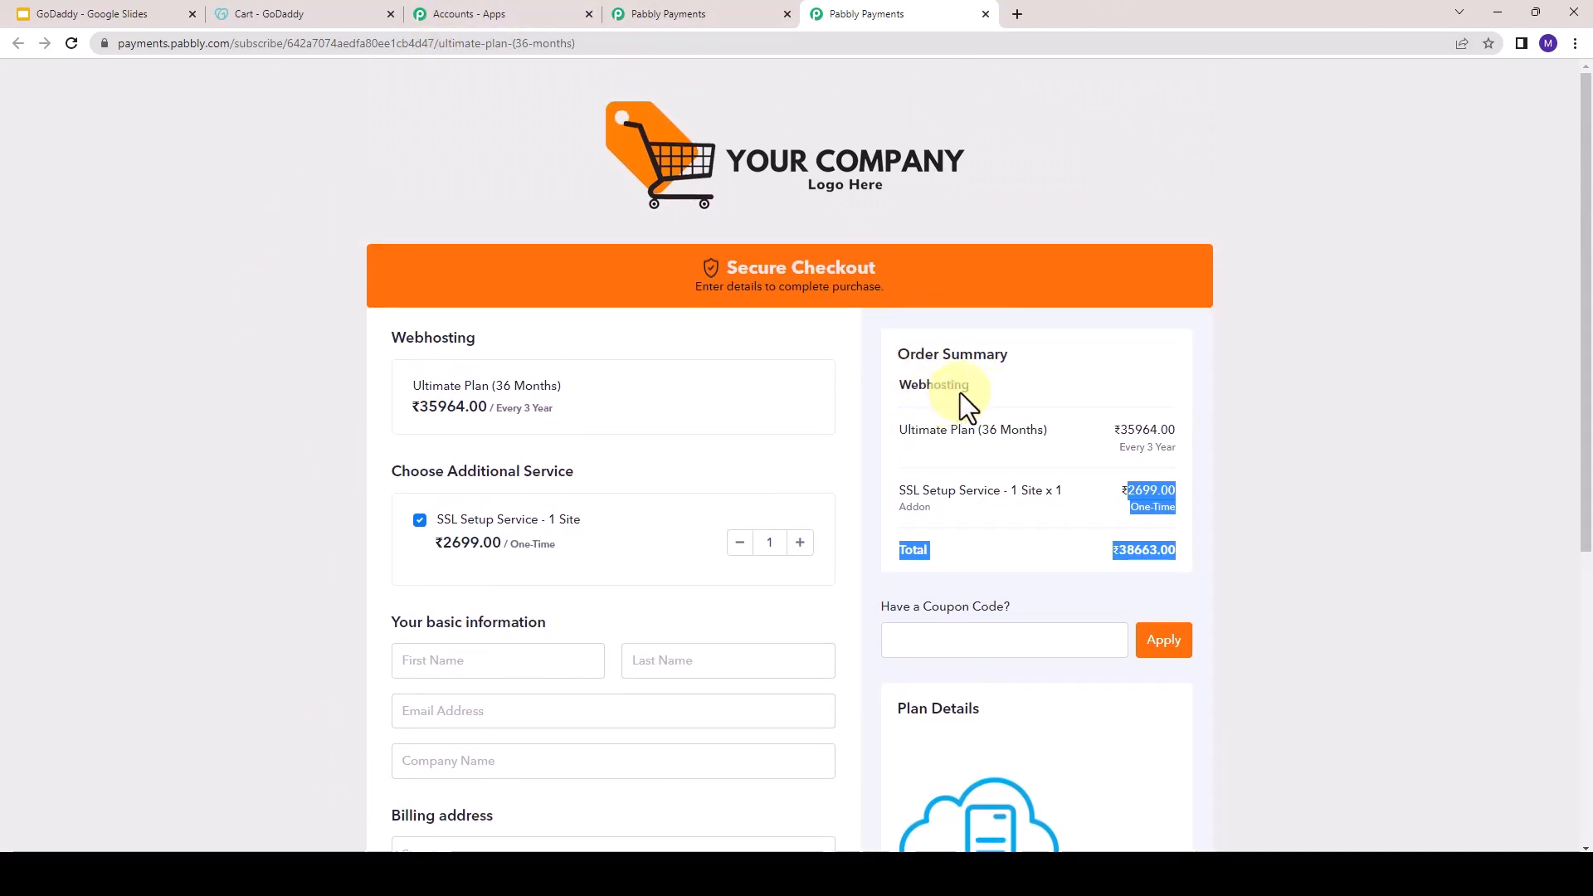
- Review the Taxes and Invoices slide in Google Slides, and return to the Pabbly Subscription Billing dashboard
click(91, 7)
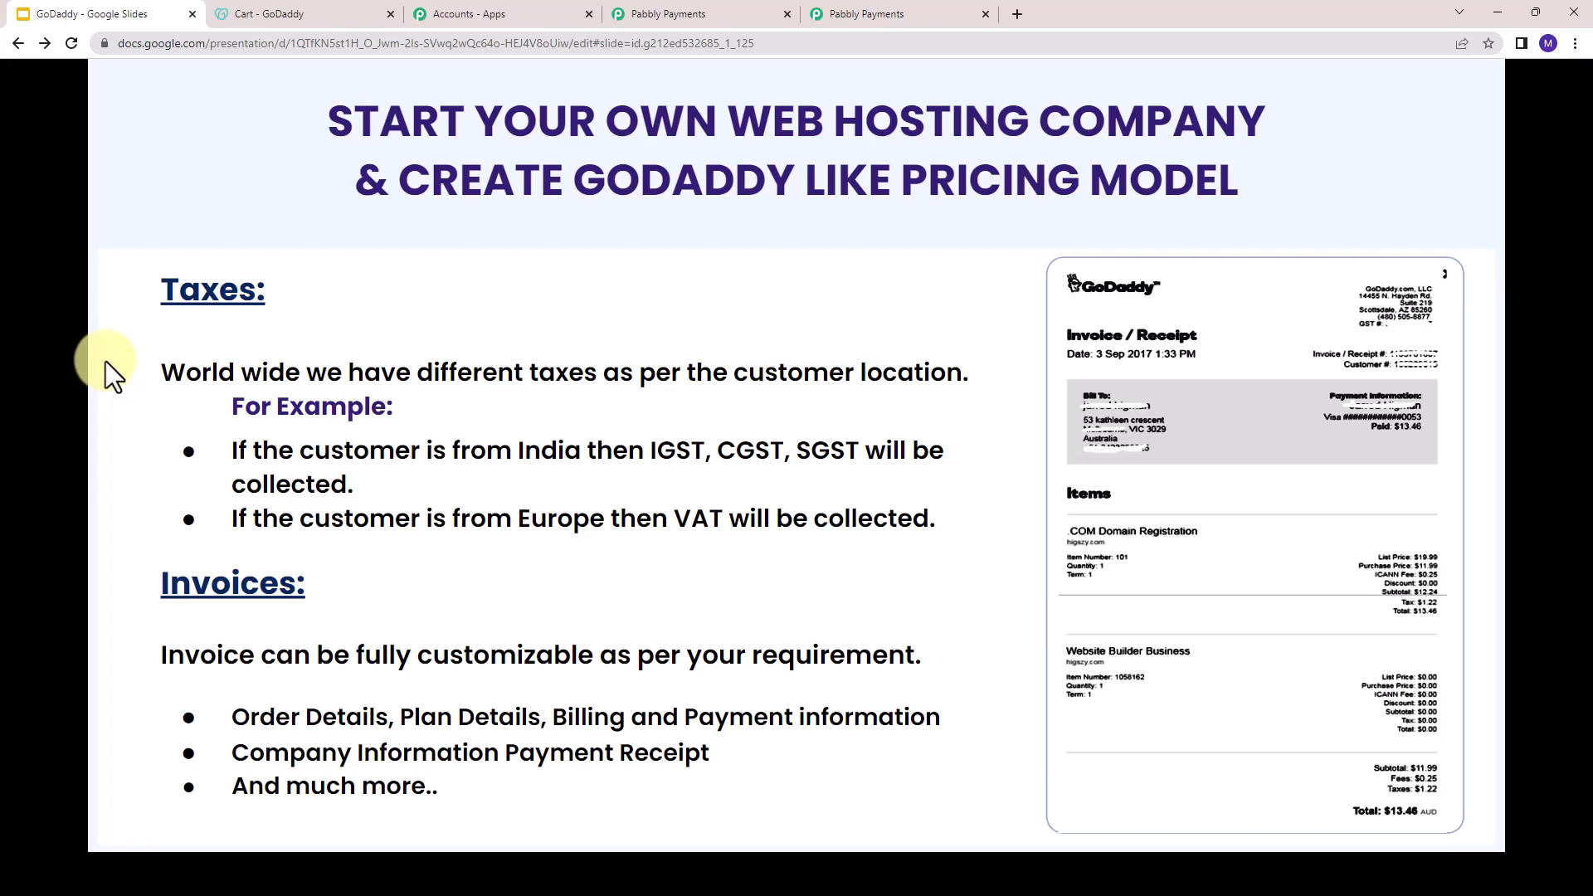
click(636, 14)
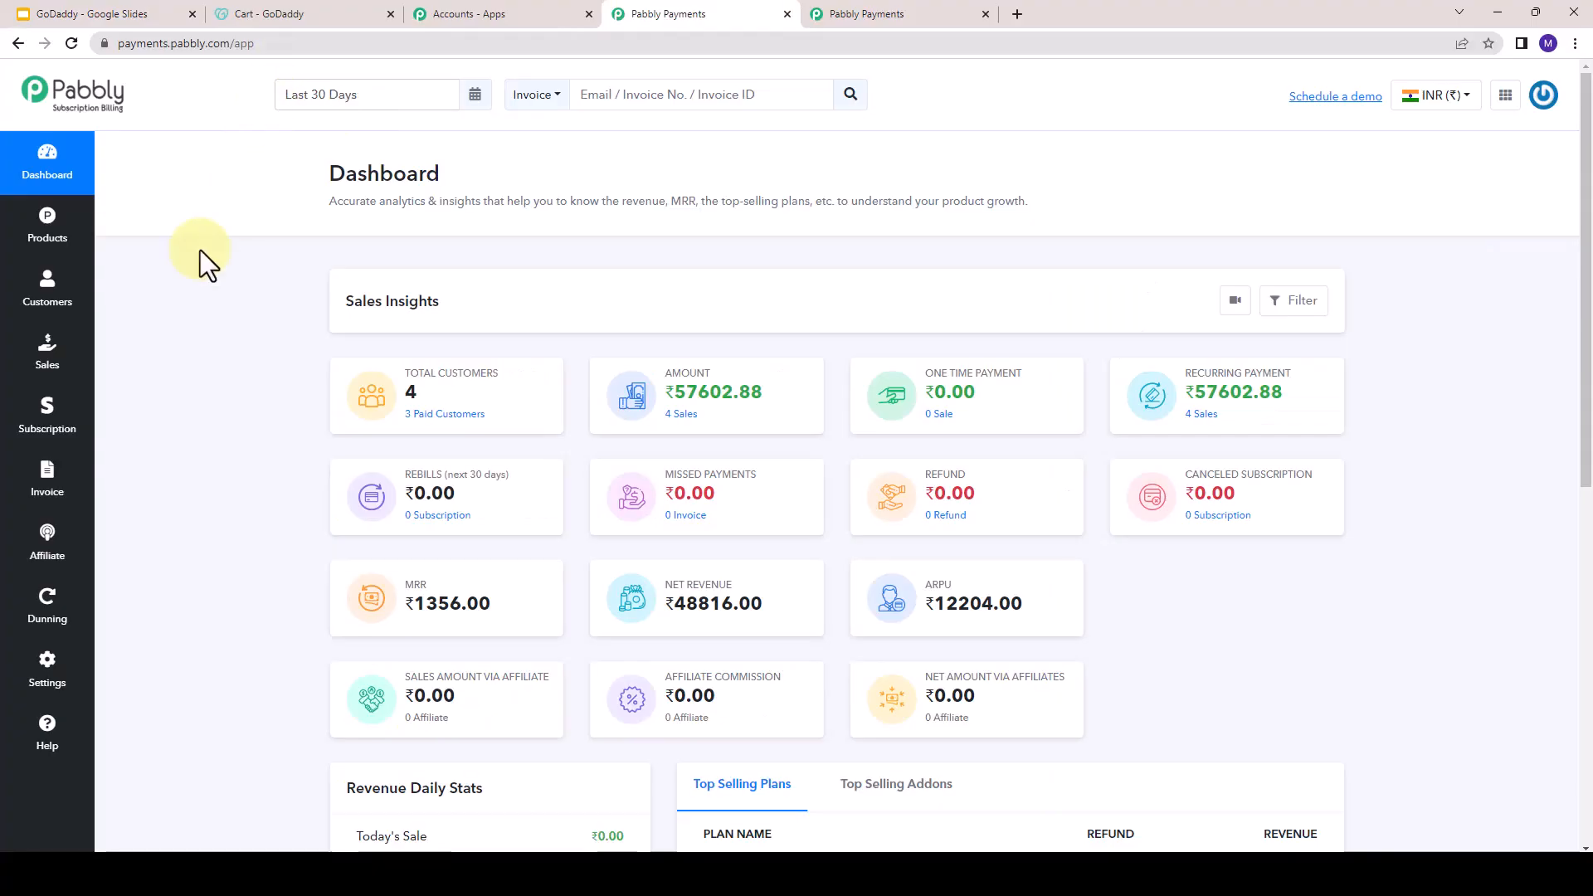
- Add a new tax labelled IGST in the tax settings
click(50, 664)
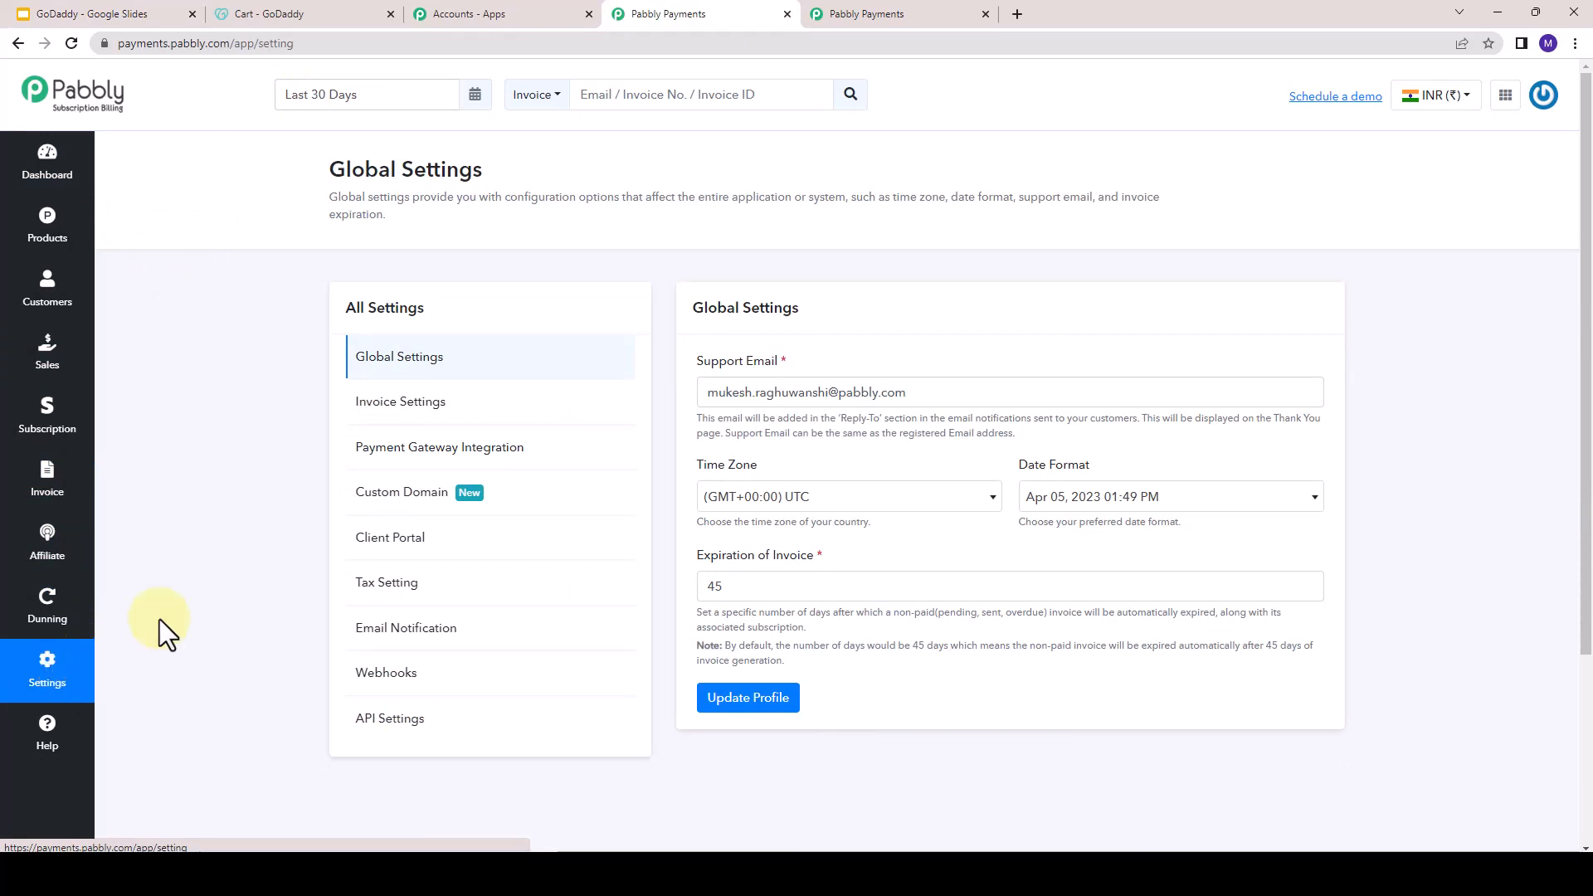
click(346, 598)
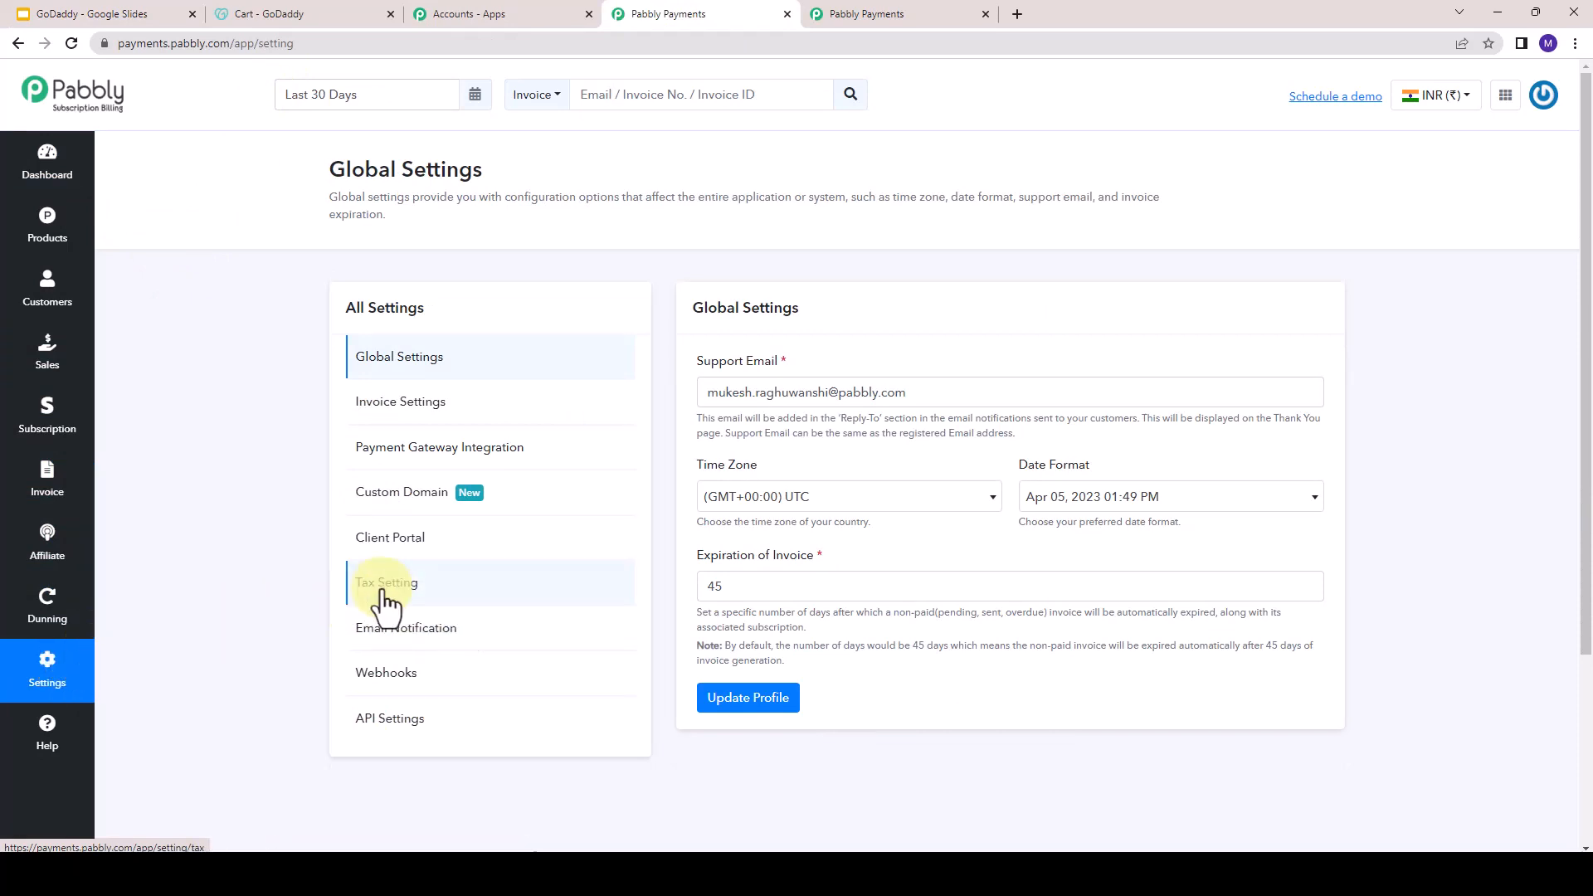
click(385, 590)
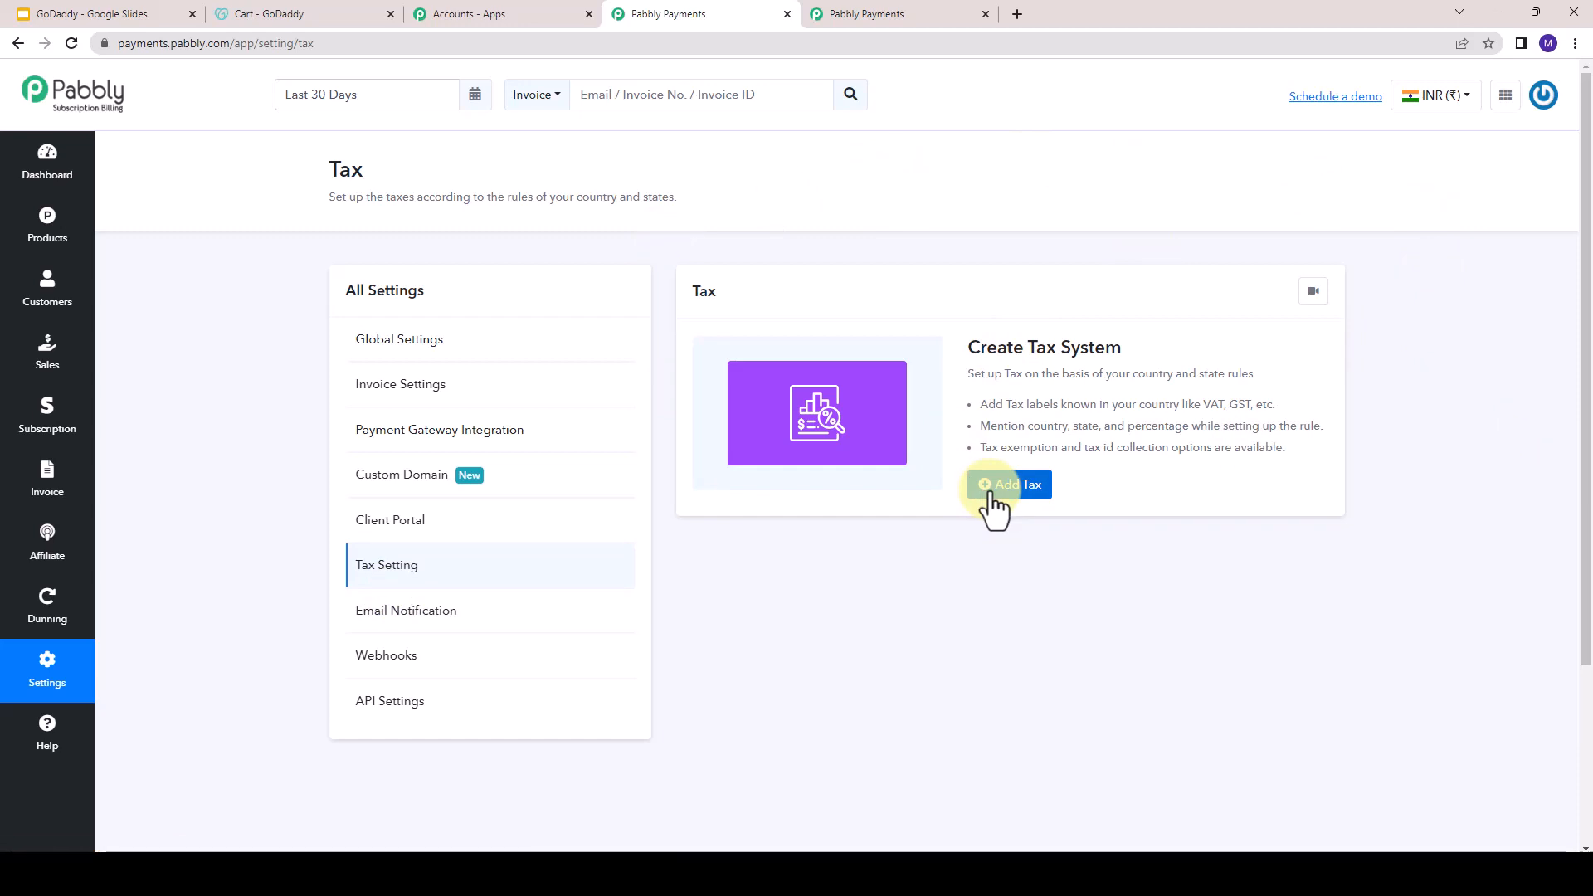
click(1025, 488)
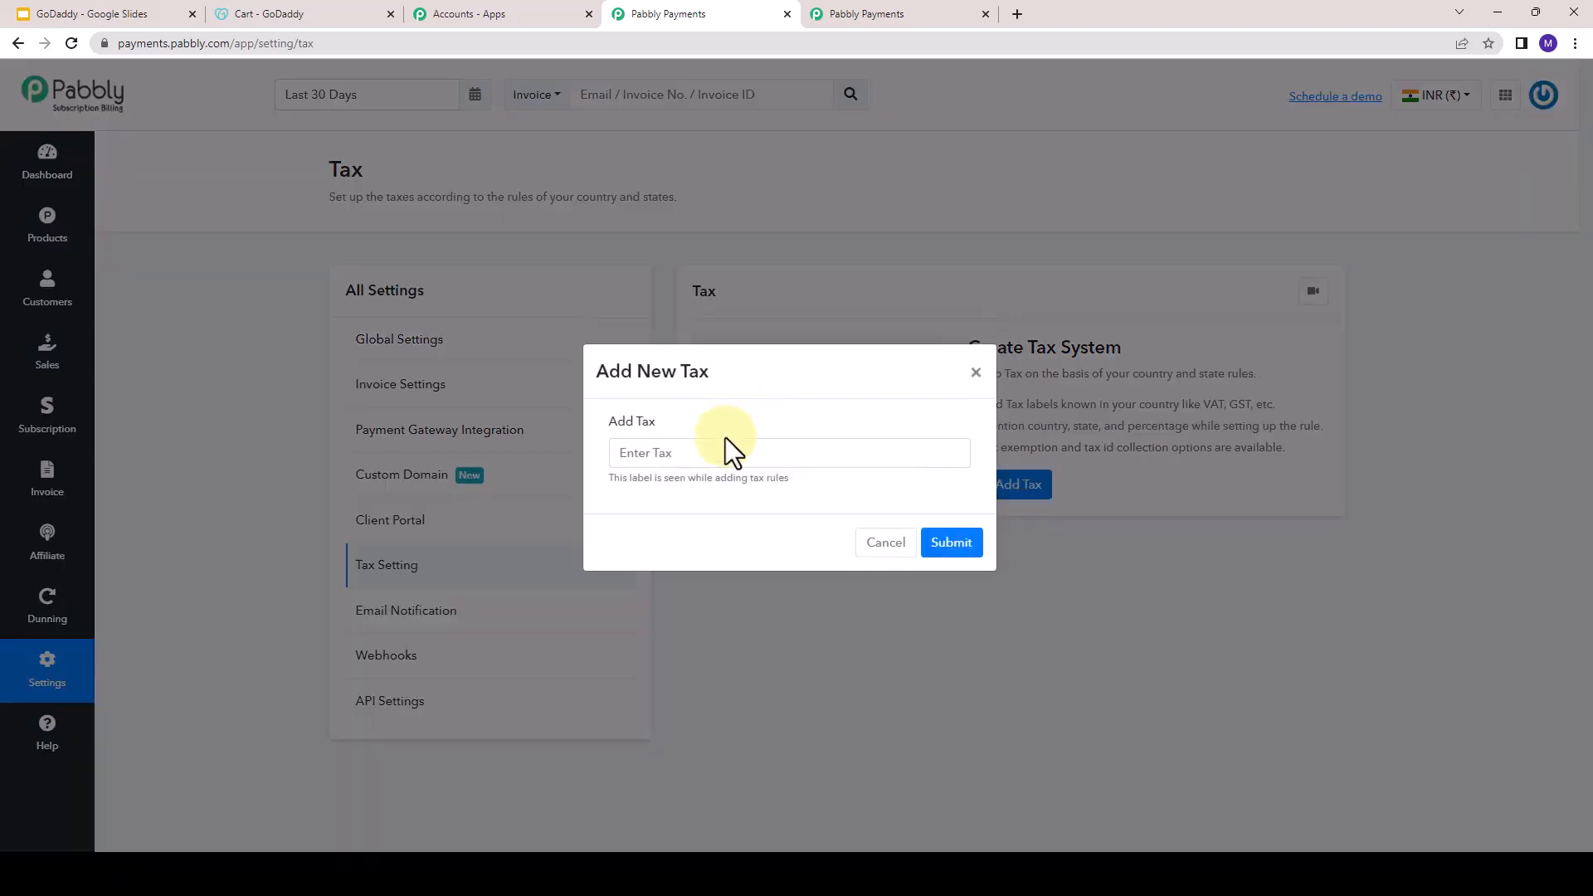
click(727, 451)
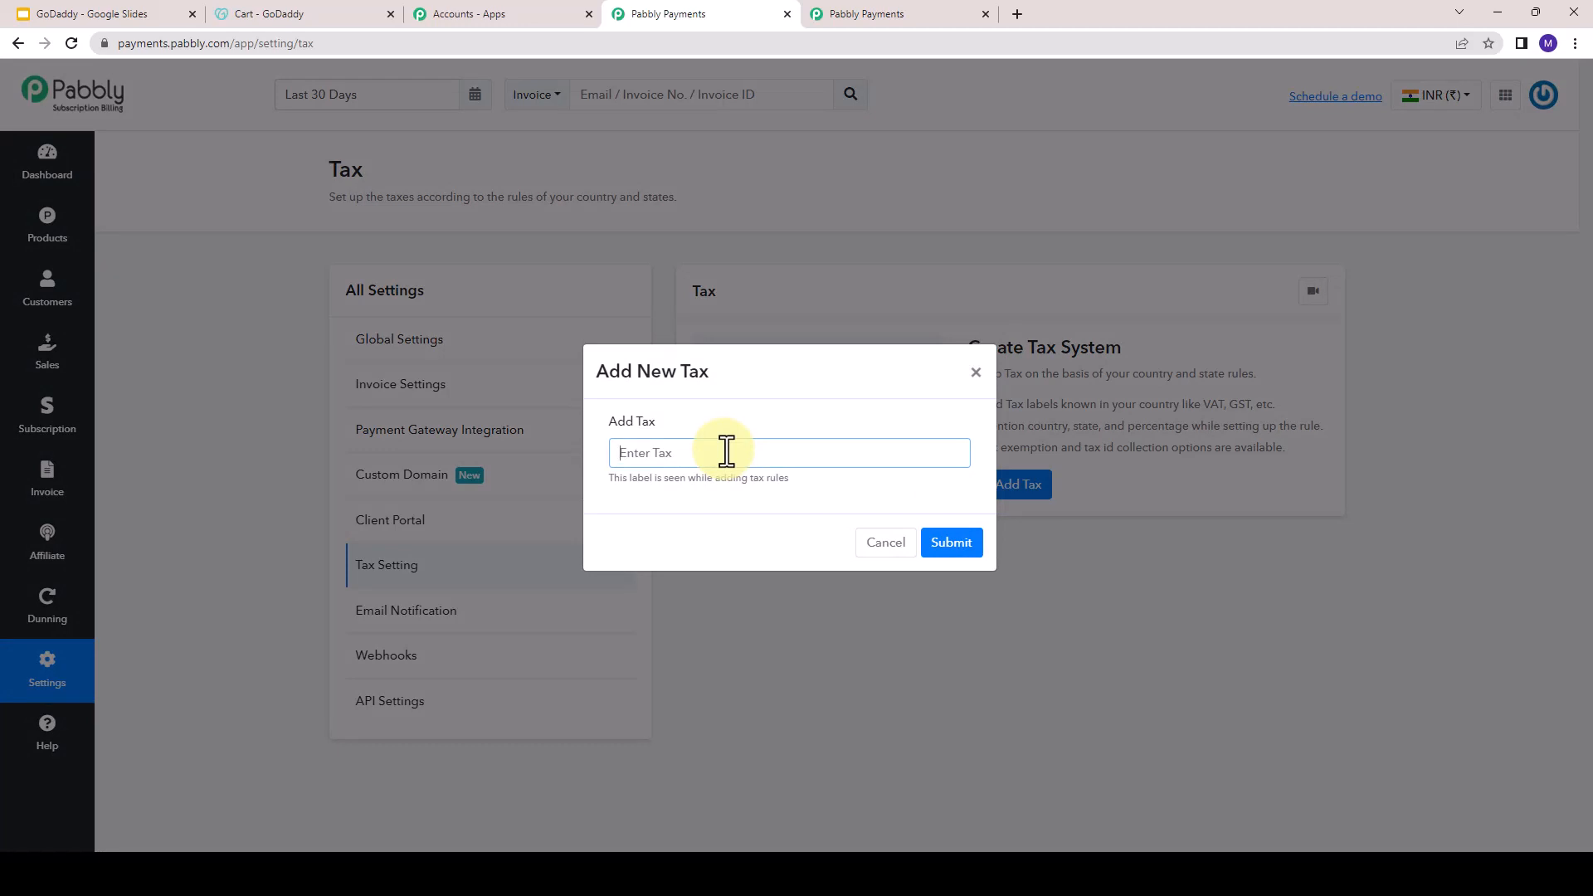
text(IGST)
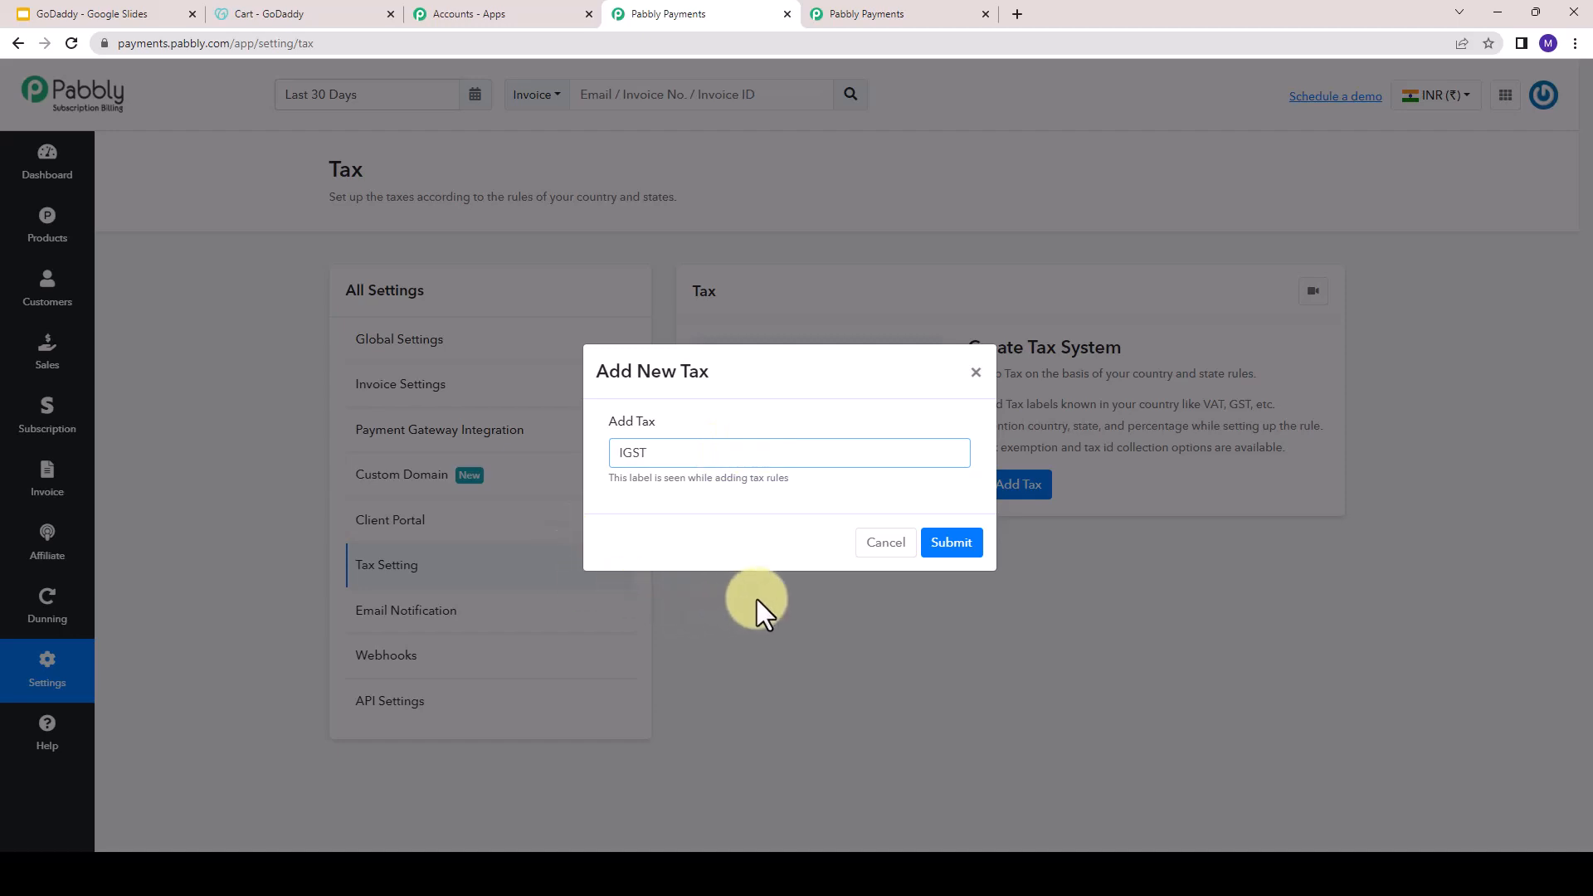
click(968, 550)
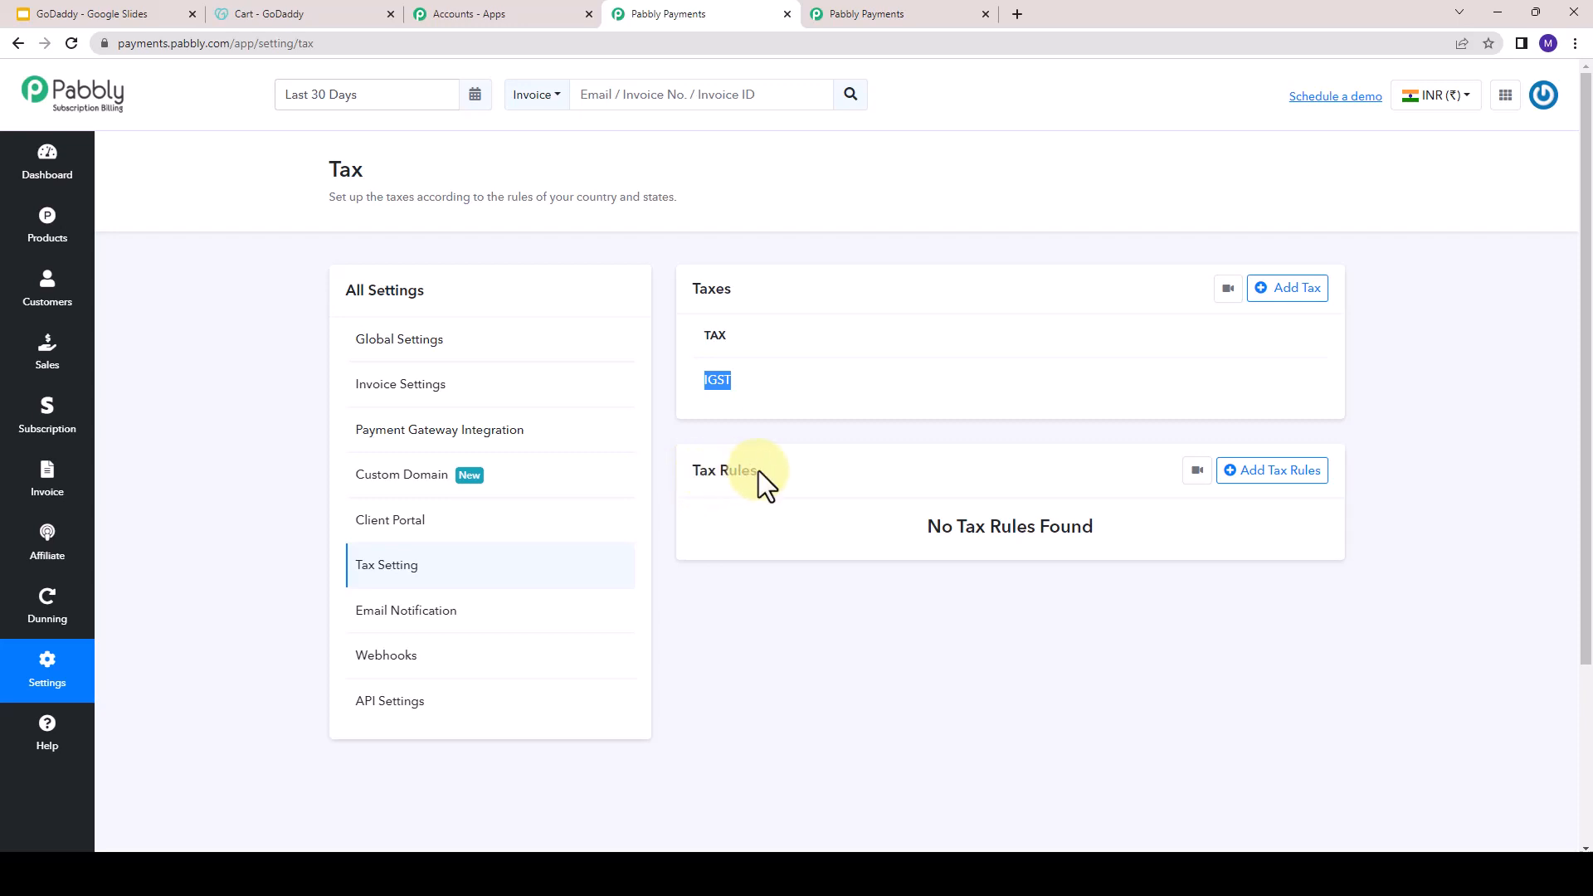
- Start a new tax rule titled "IGST rule For Indian CItizen"
click(1248, 477)
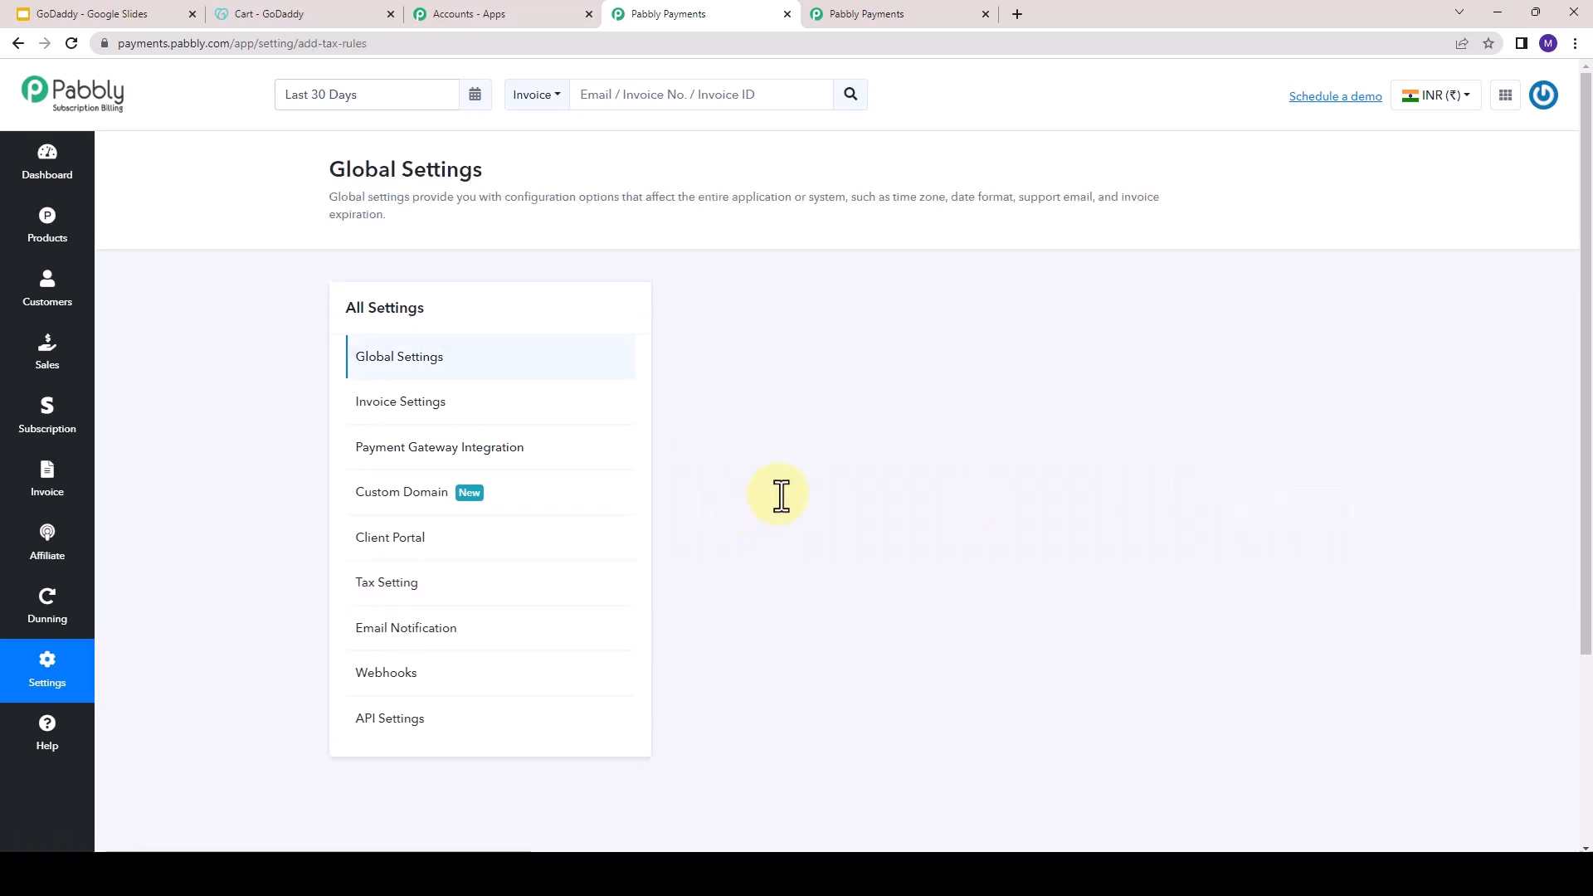
click(786, 390)
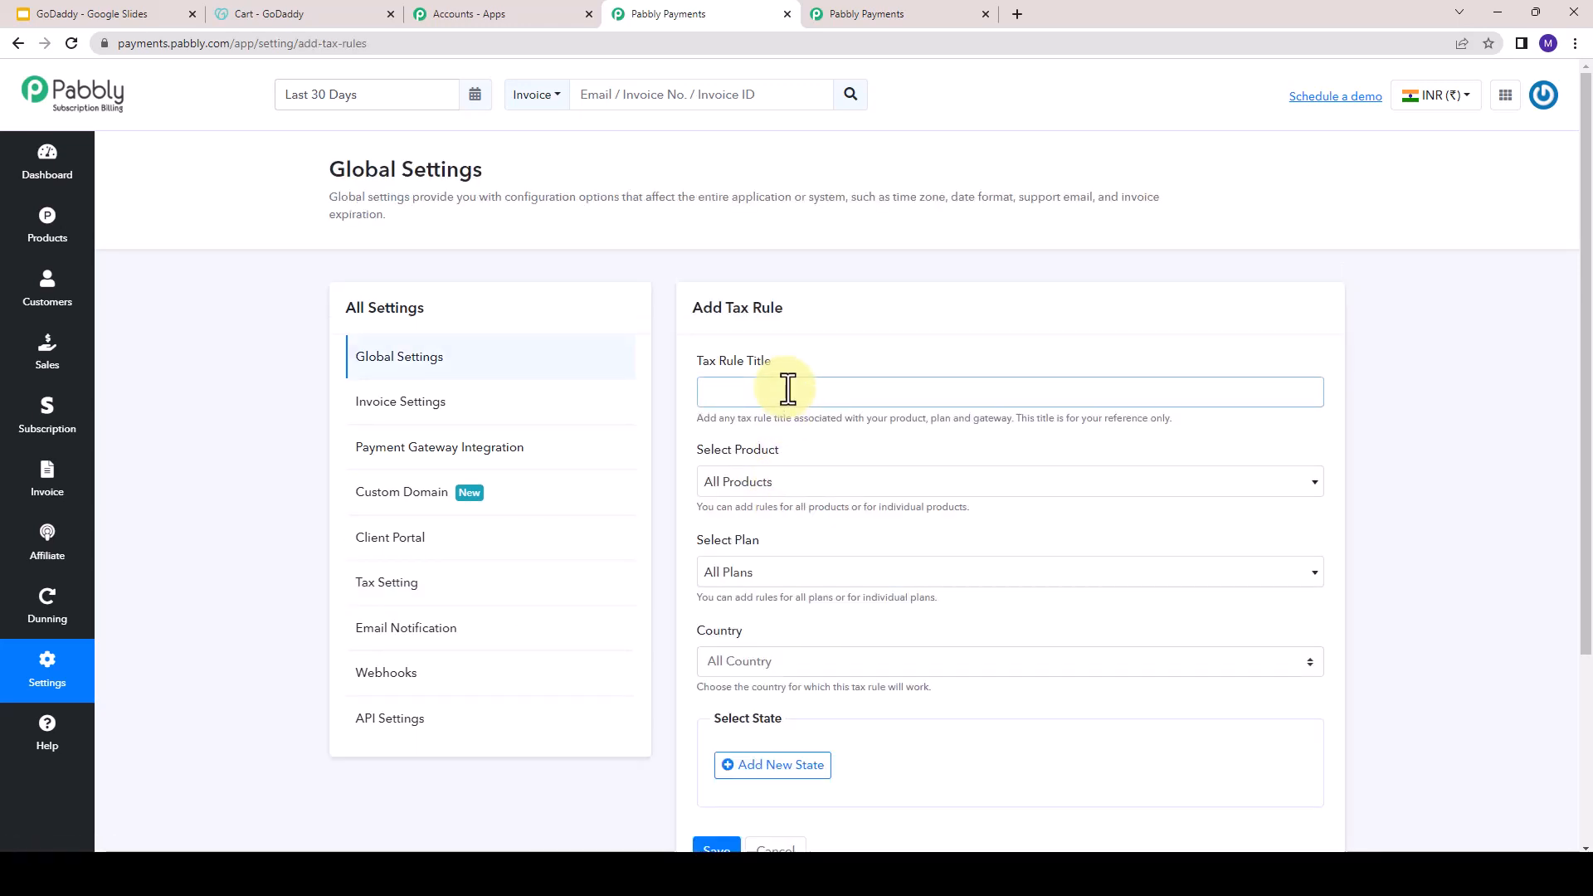
text(IGST rule For Indian CItizen)
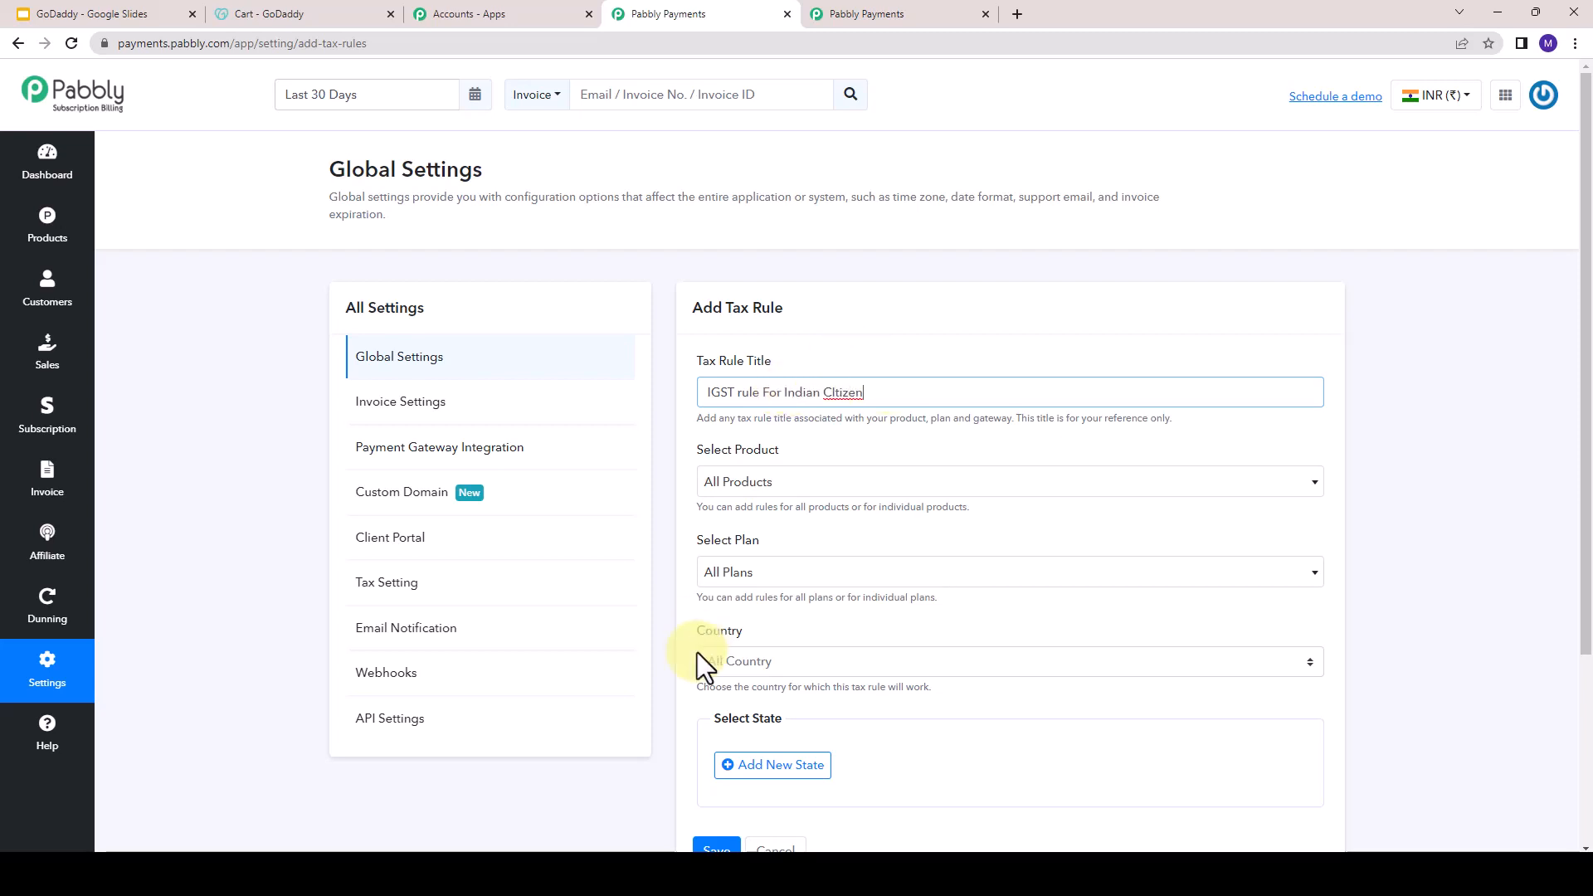
- Apply the tax rule to all plans of the Webhosting product and set its country to India
click(796, 483)
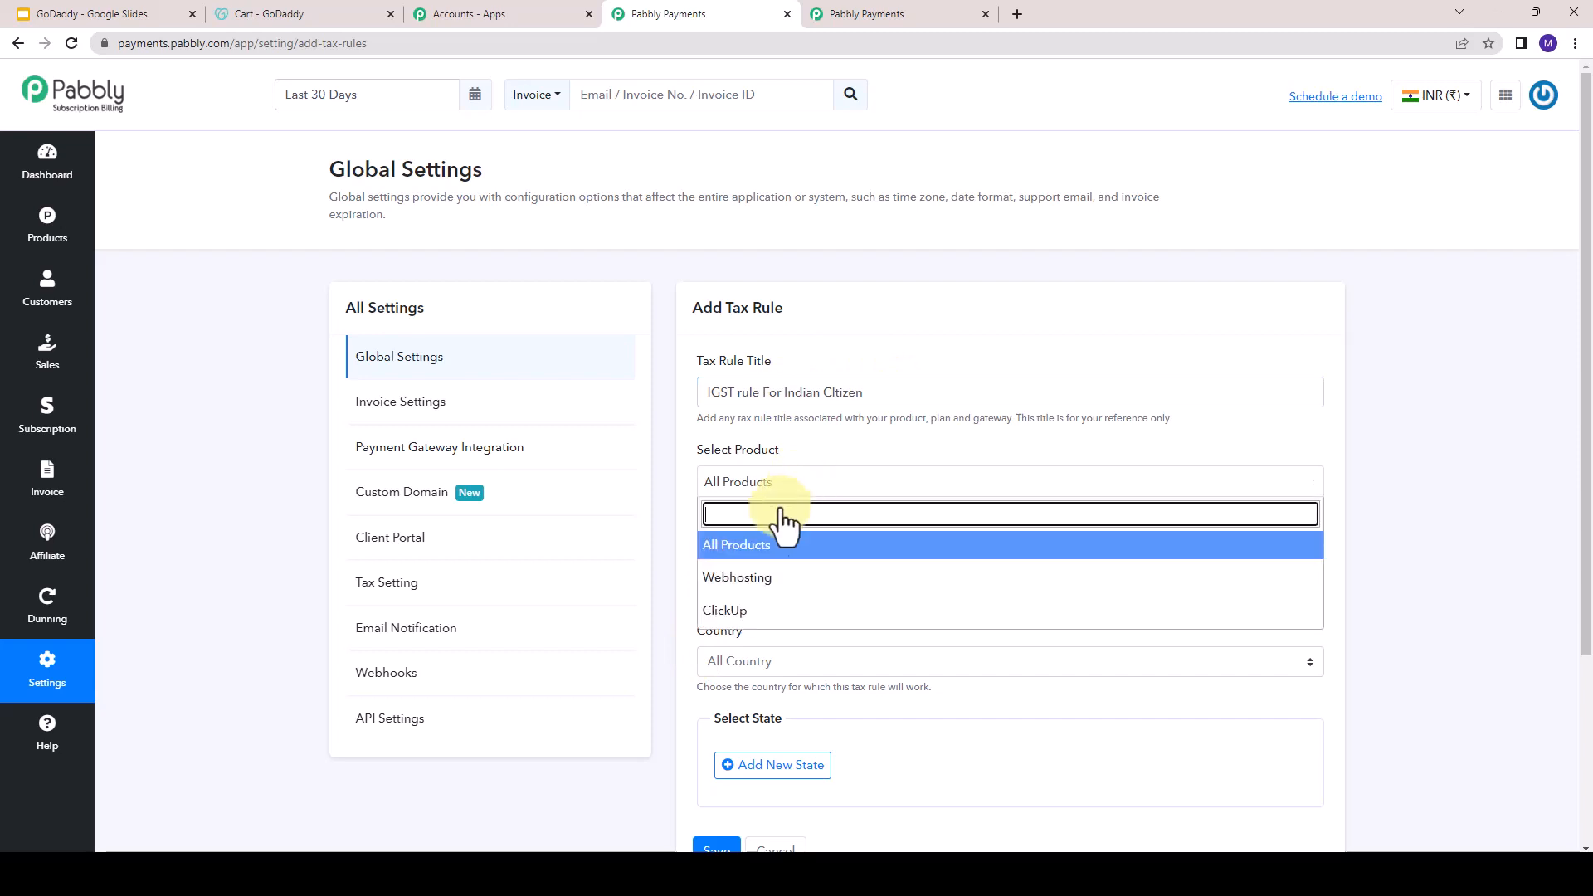
click(765, 585)
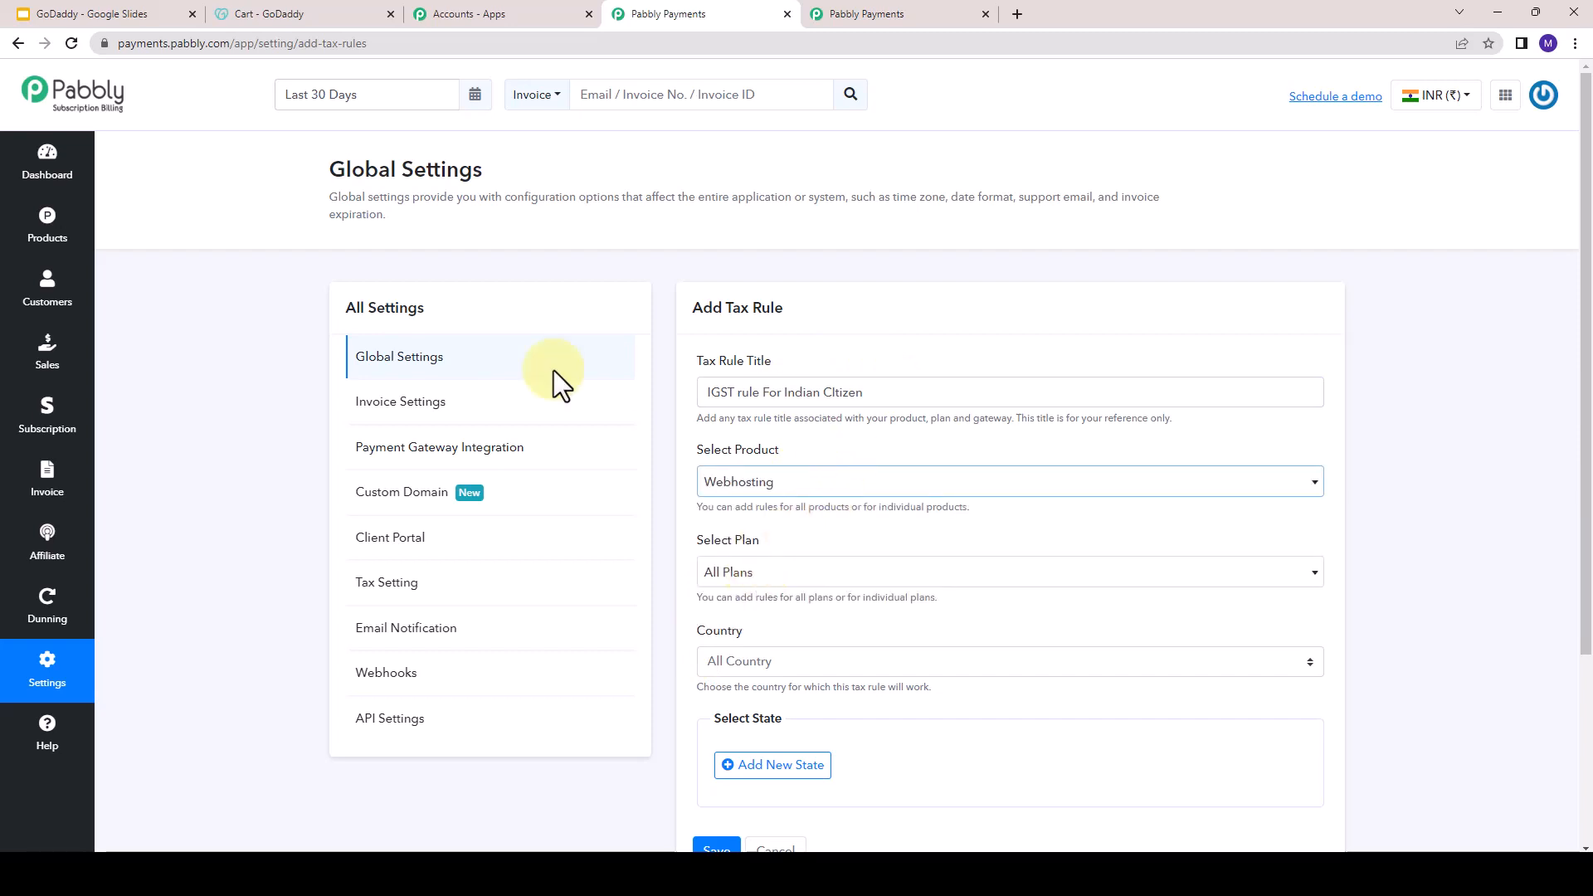
scroll(871, 462, down, 2)
click(751, 406)
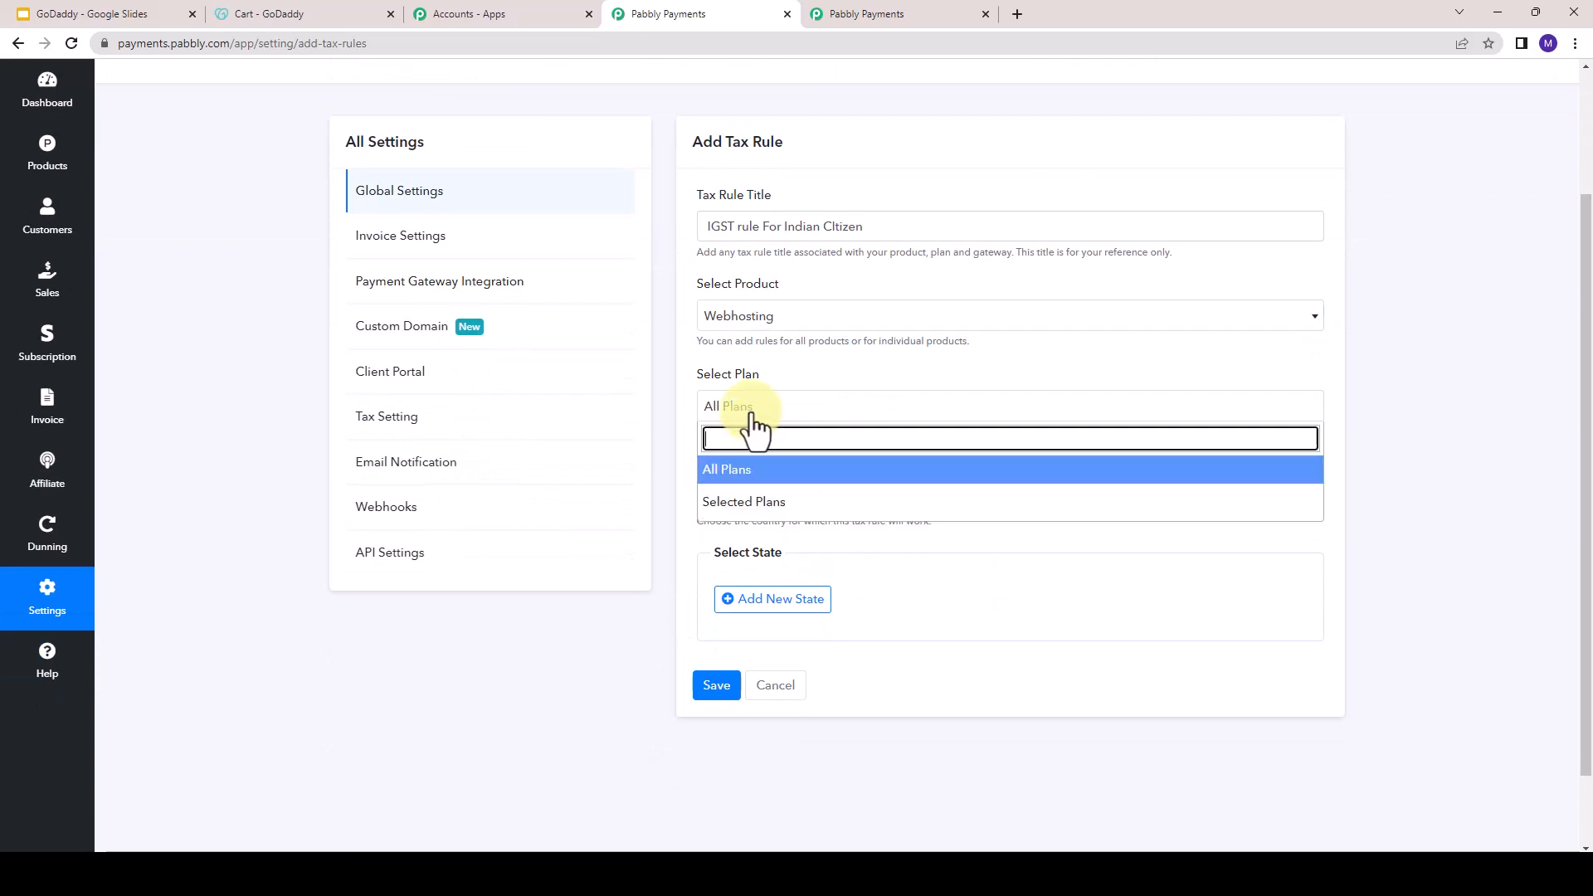
click(778, 472)
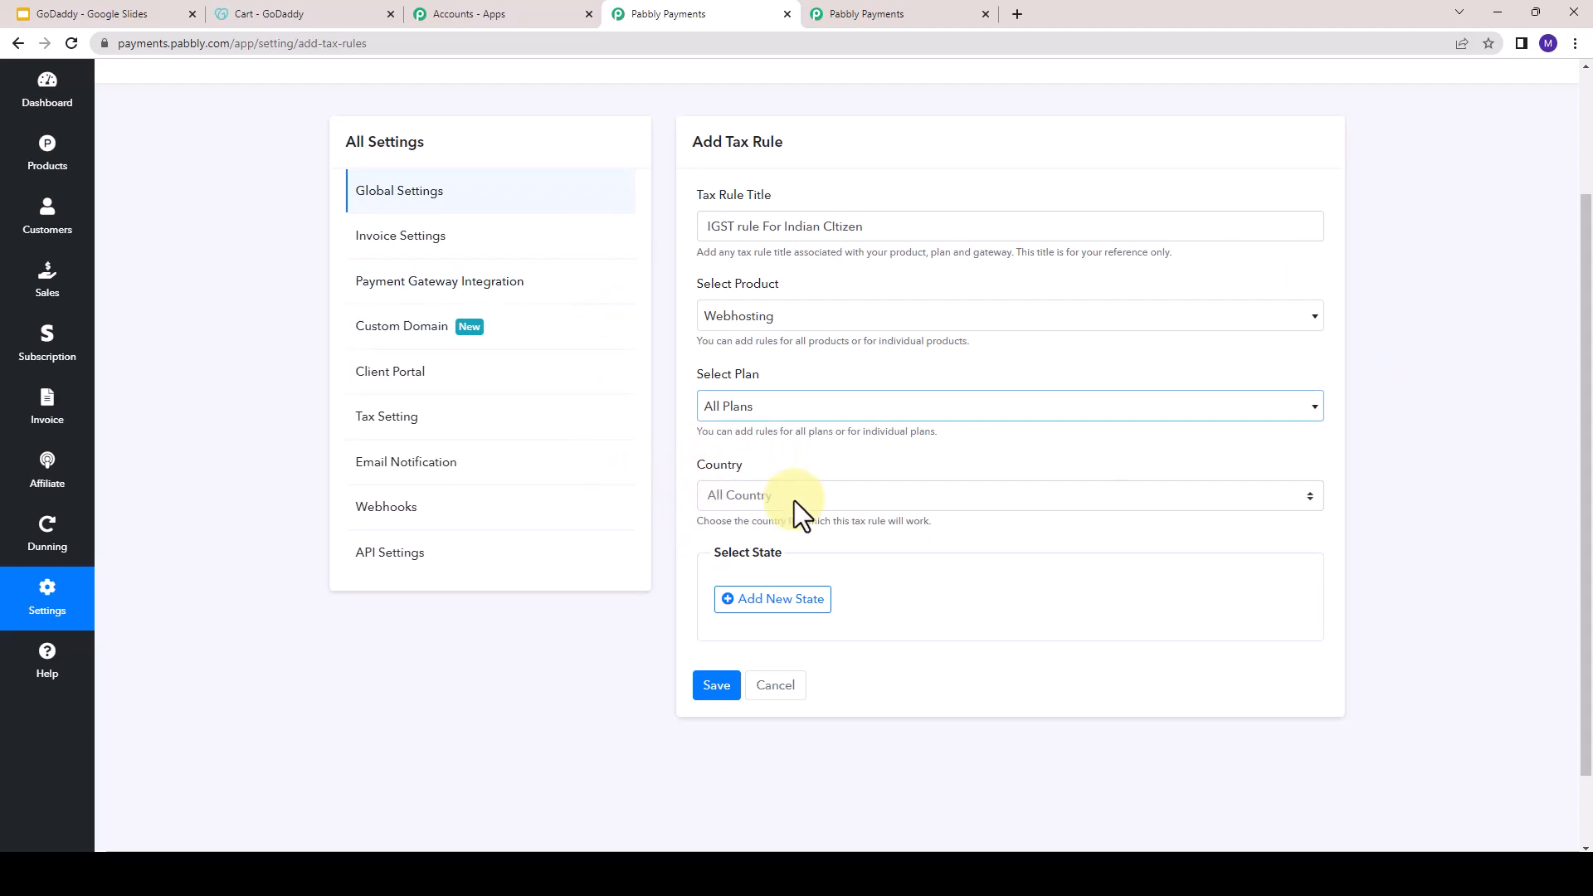
click(730, 495)
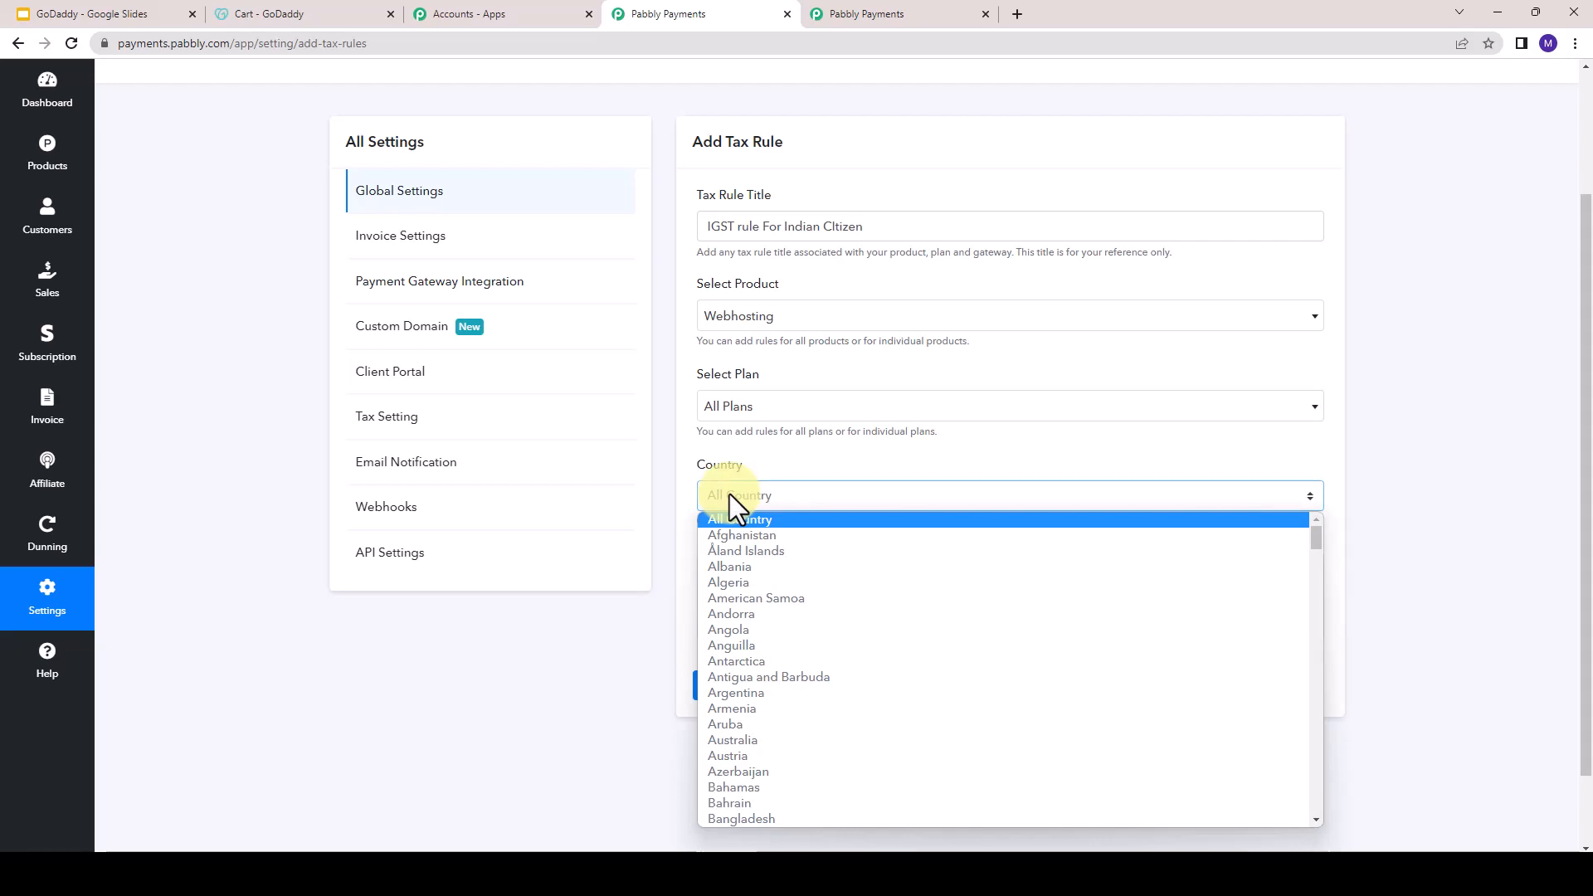
text(in)
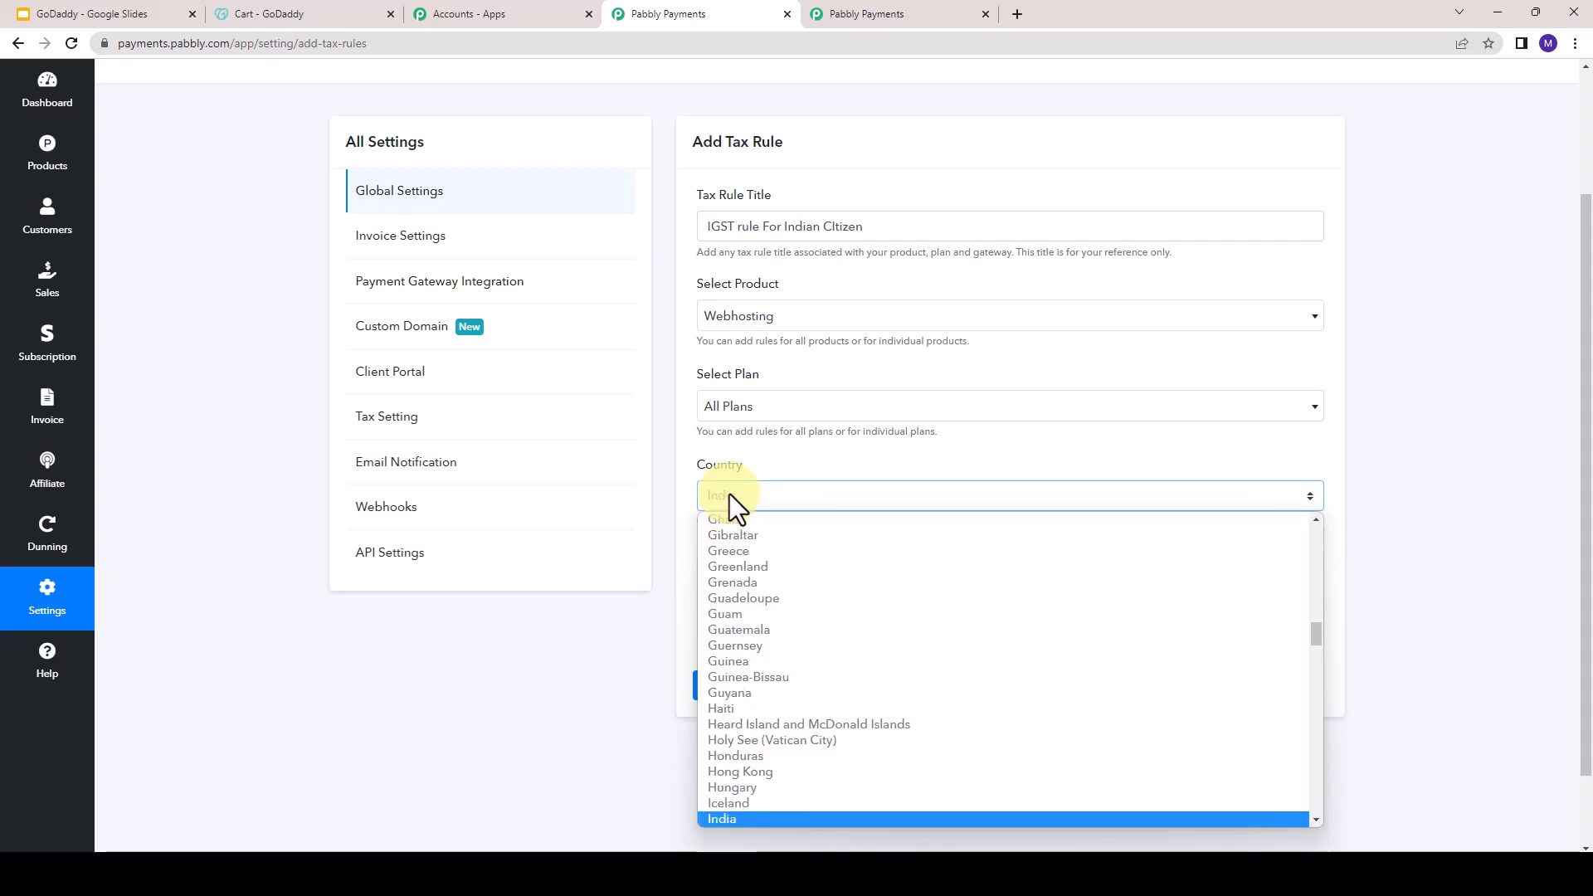
key(Return)
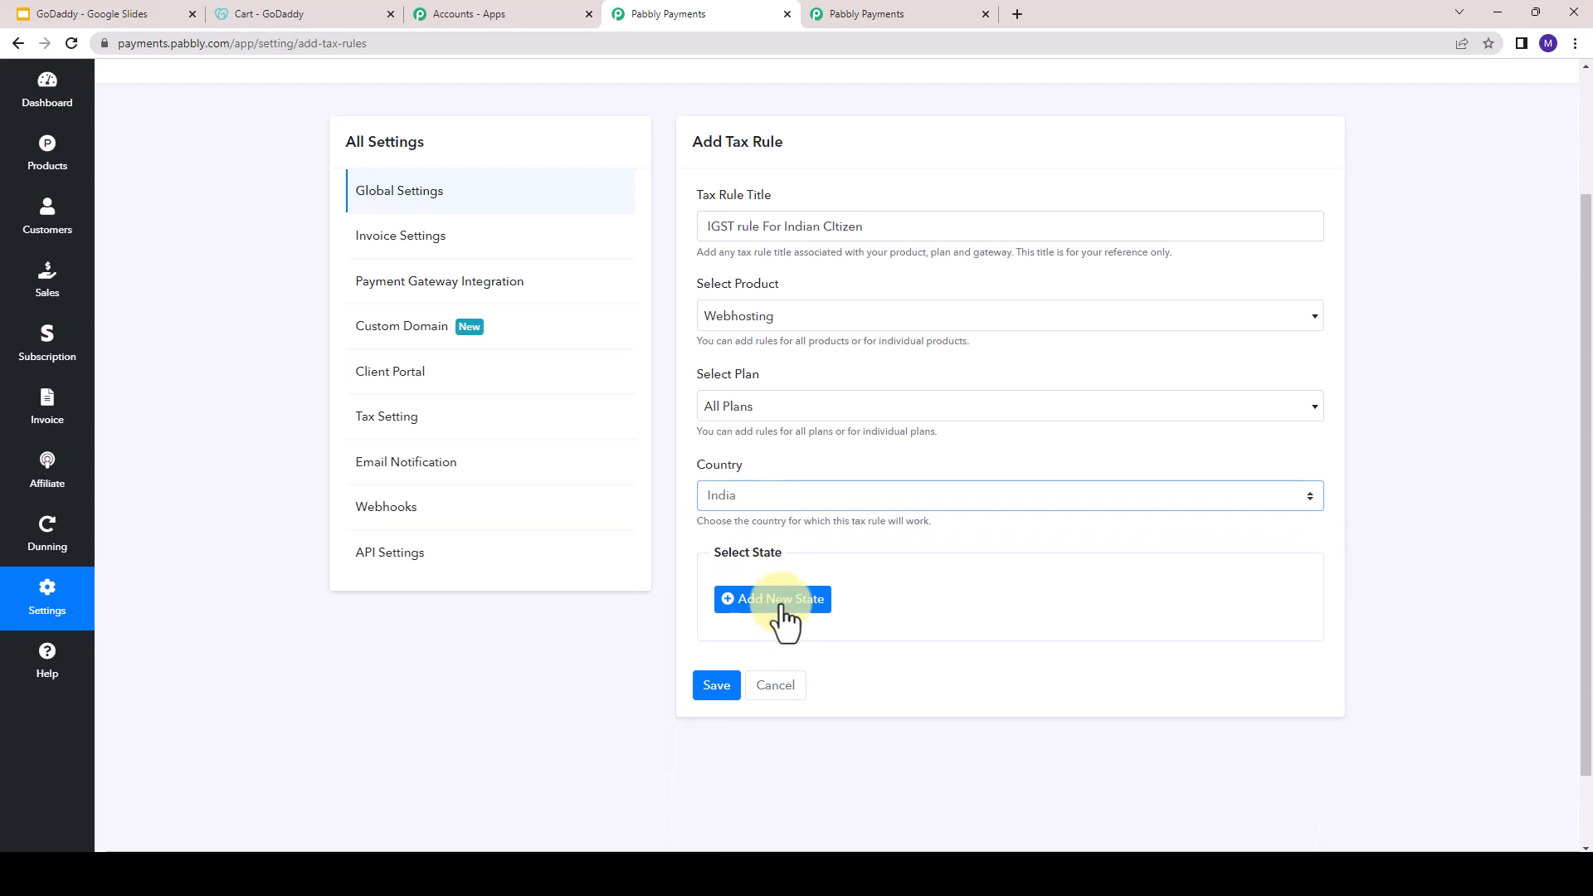
- Add a state entry to the tax rule covering all states, with IGST at 18%
click(784, 618)
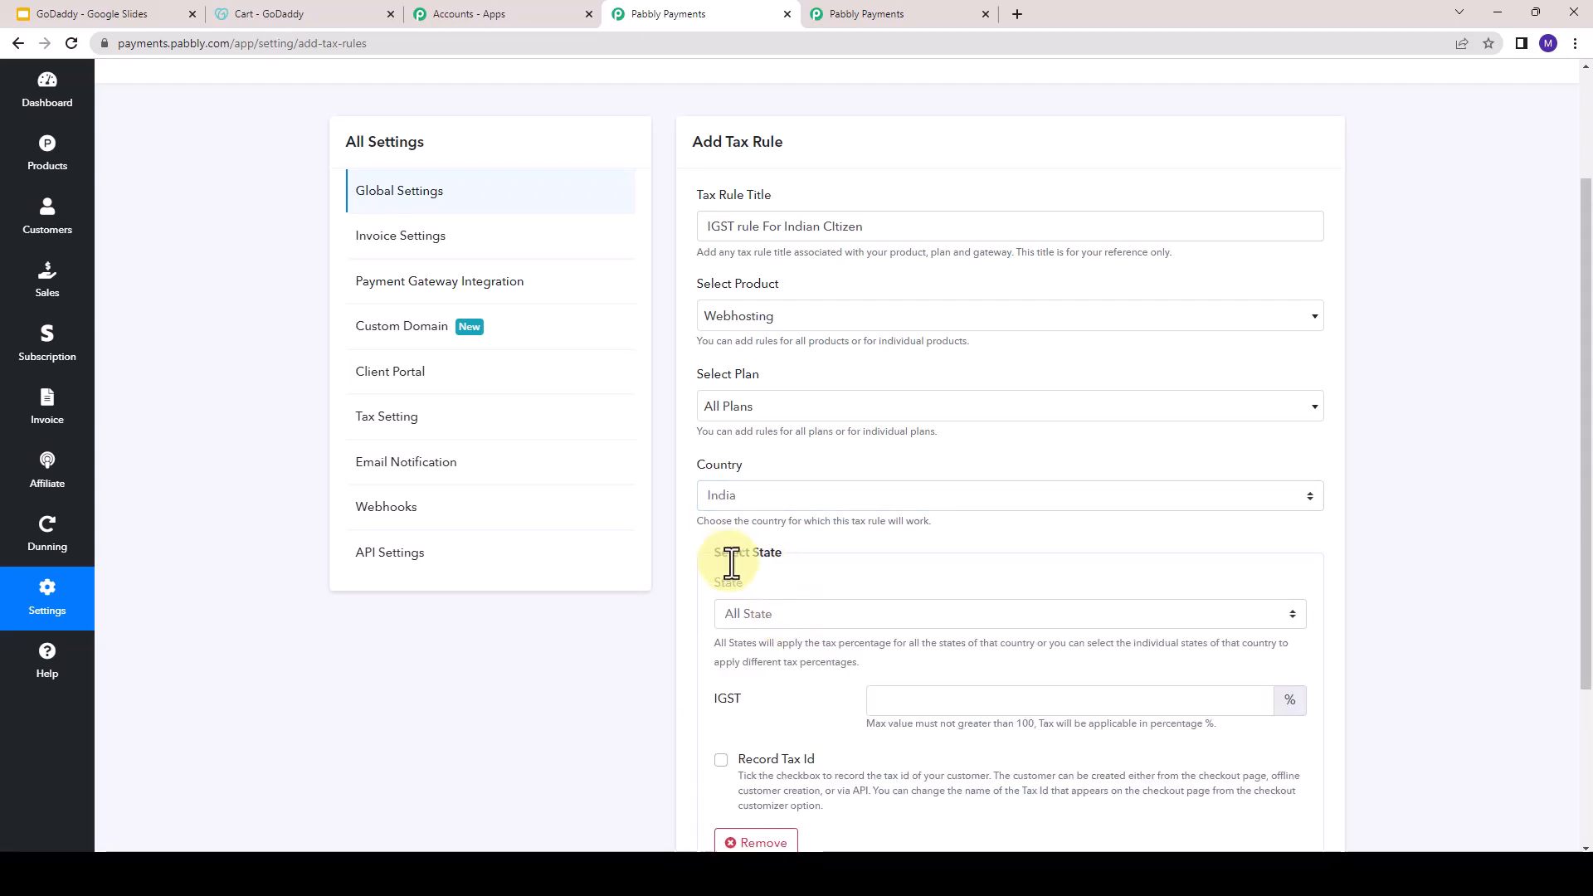
click(744, 615)
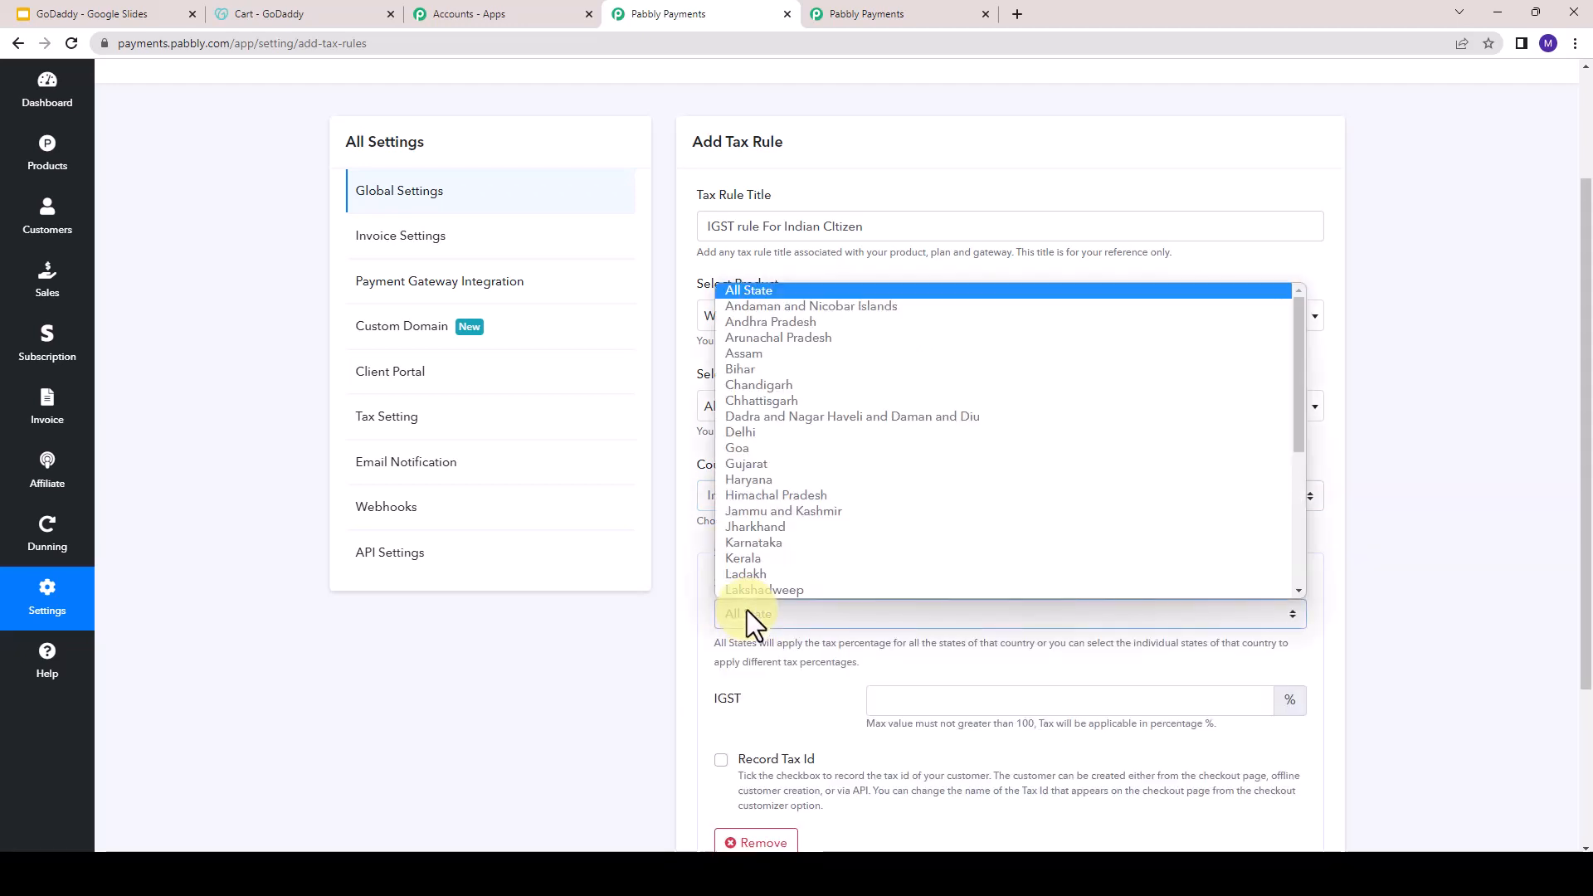
click(764, 285)
scroll(840, 733, down, 2)
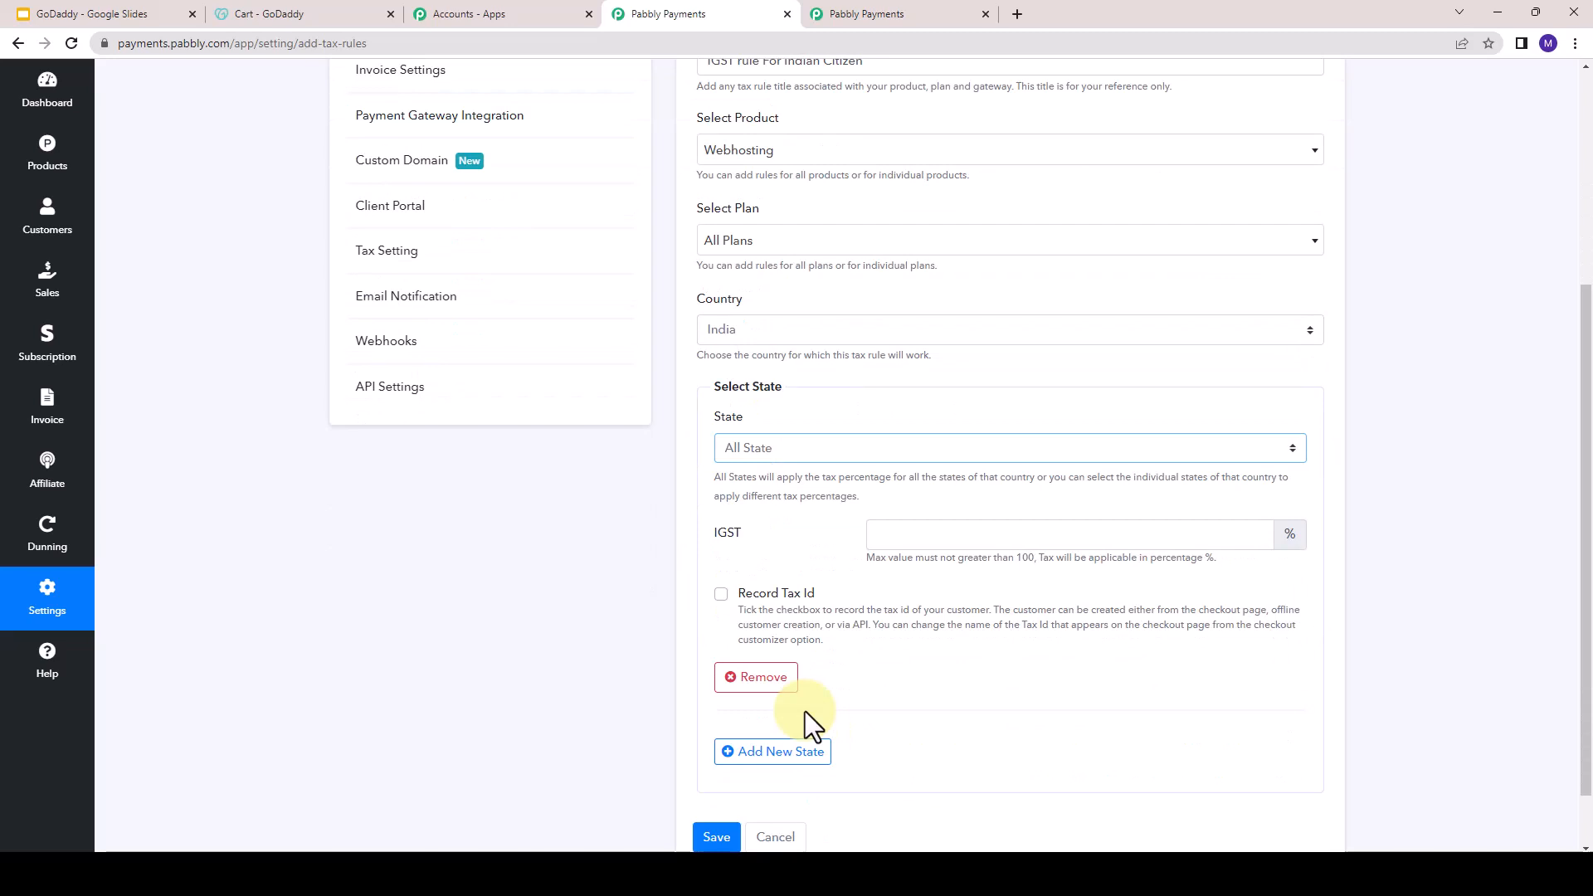
click(924, 545)
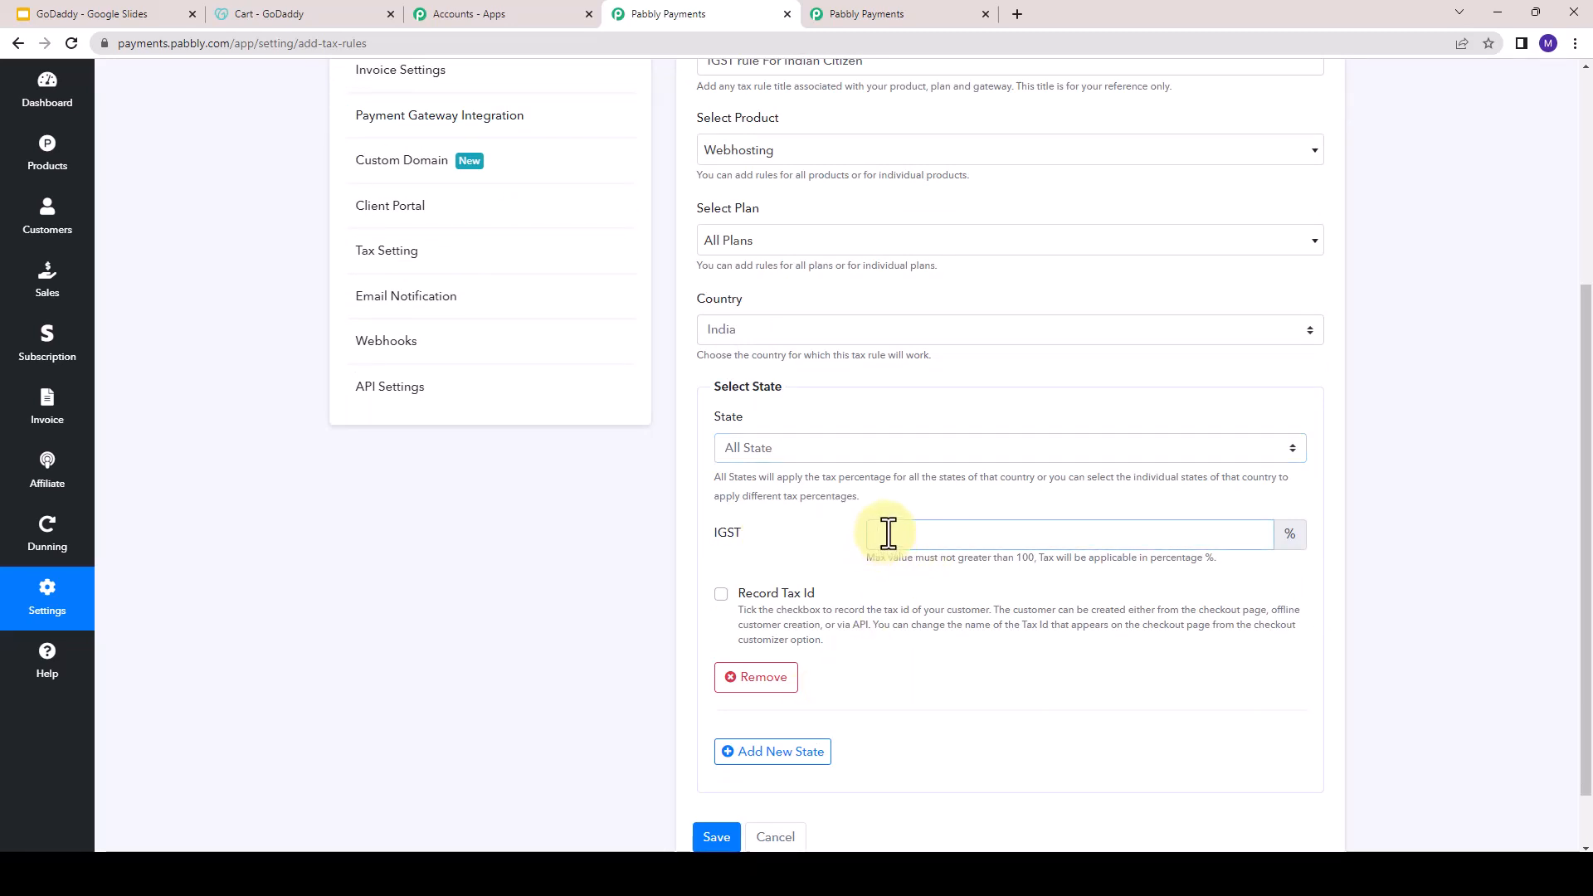
text(18)
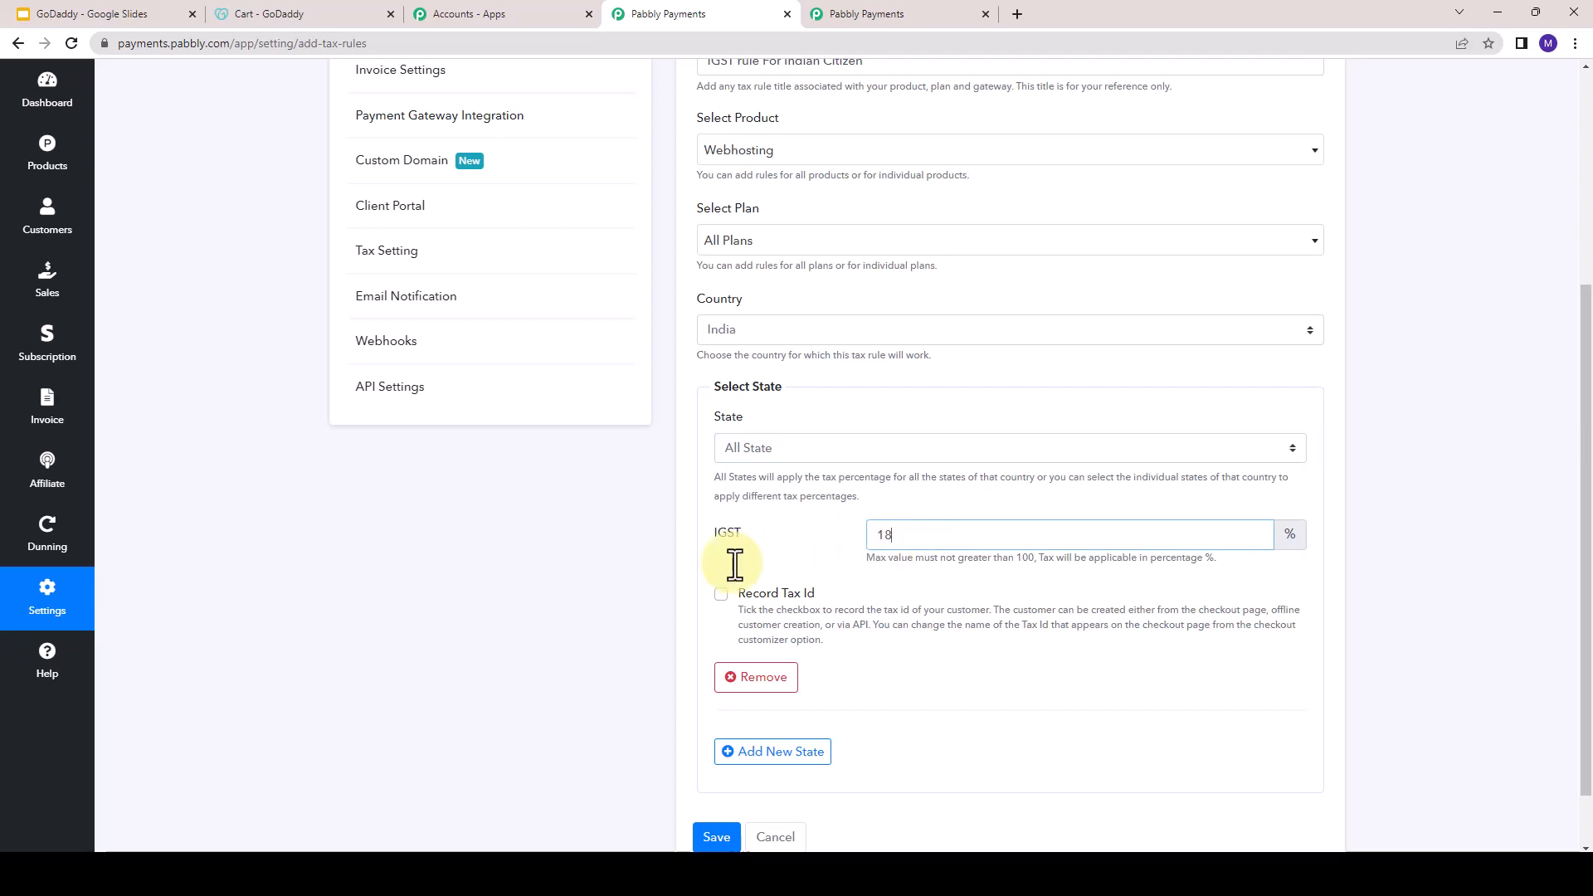
drag(868, 536, 913, 541)
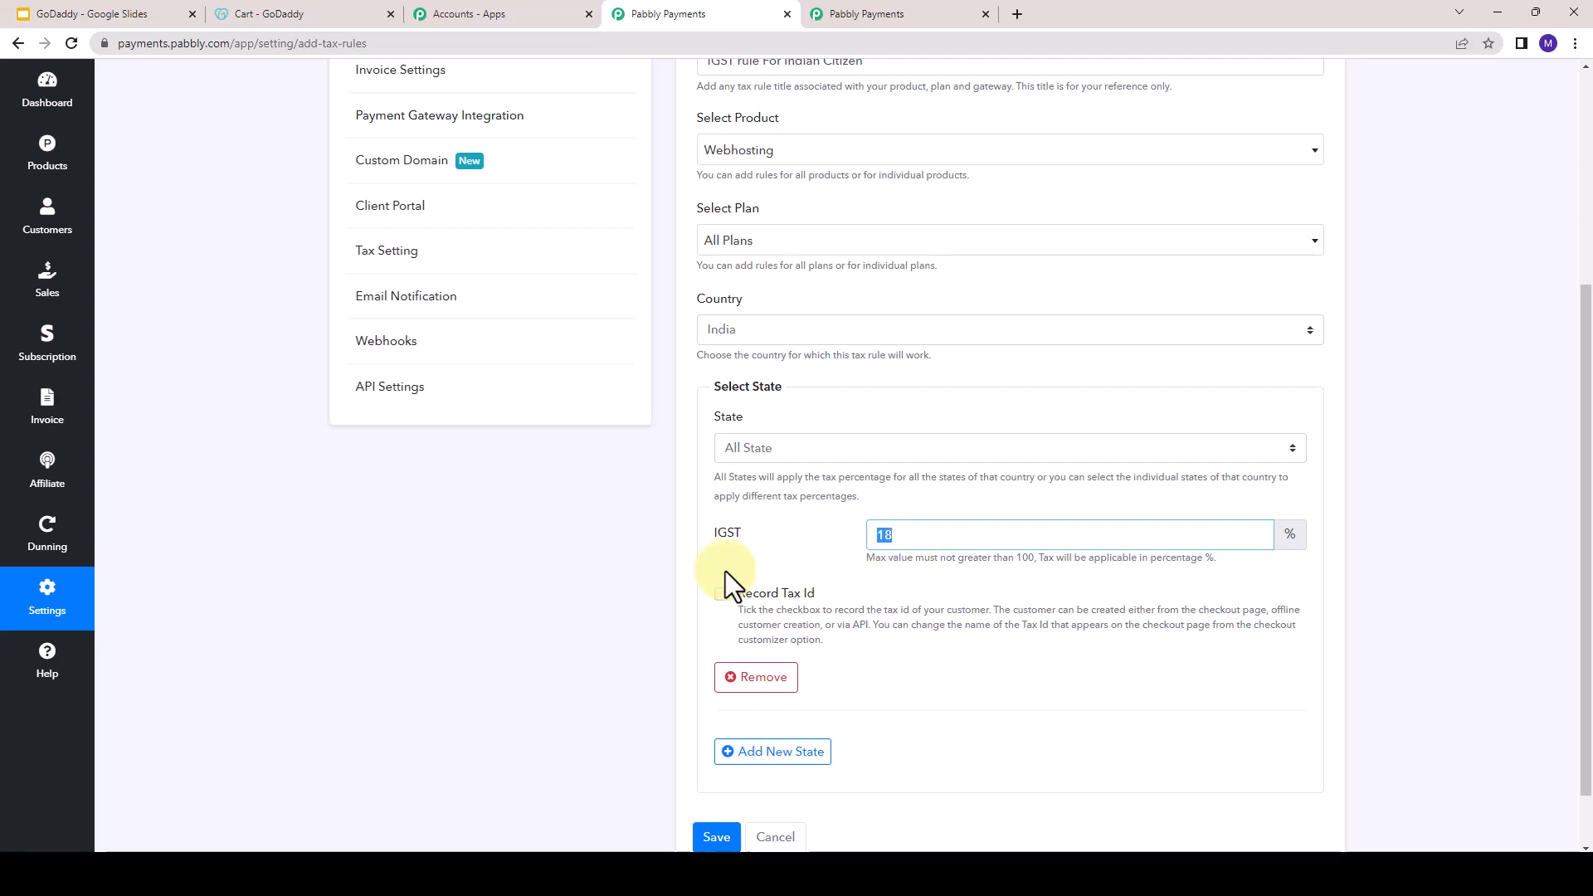
scroll(525, 567, down, 1)
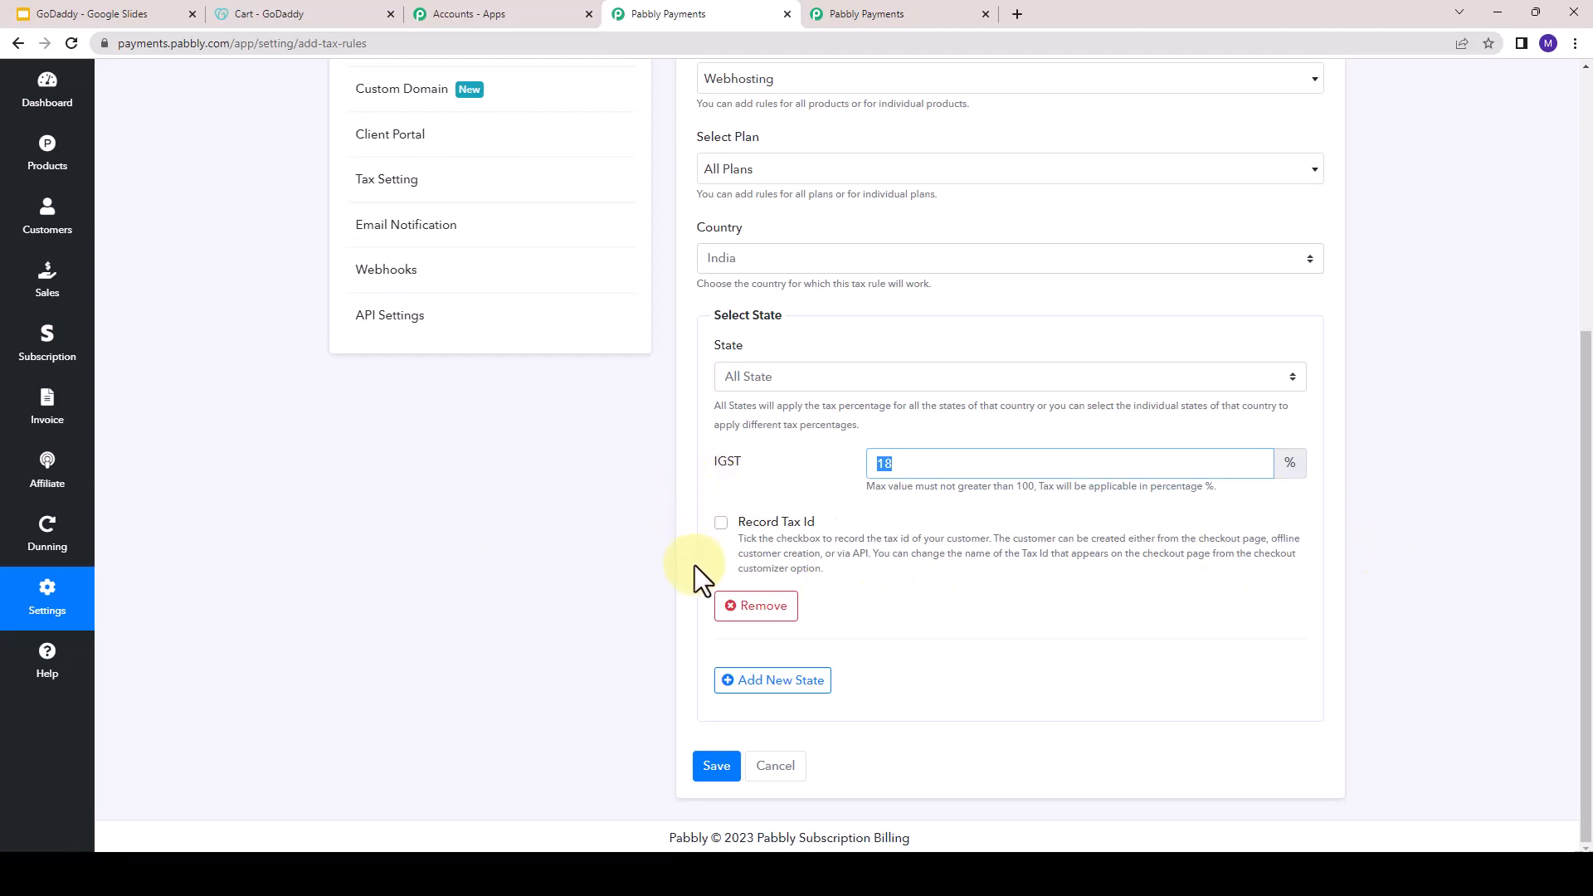
- Try out the Record Tax Id and Is Required options of the state entry, and clear both
click(720, 523)
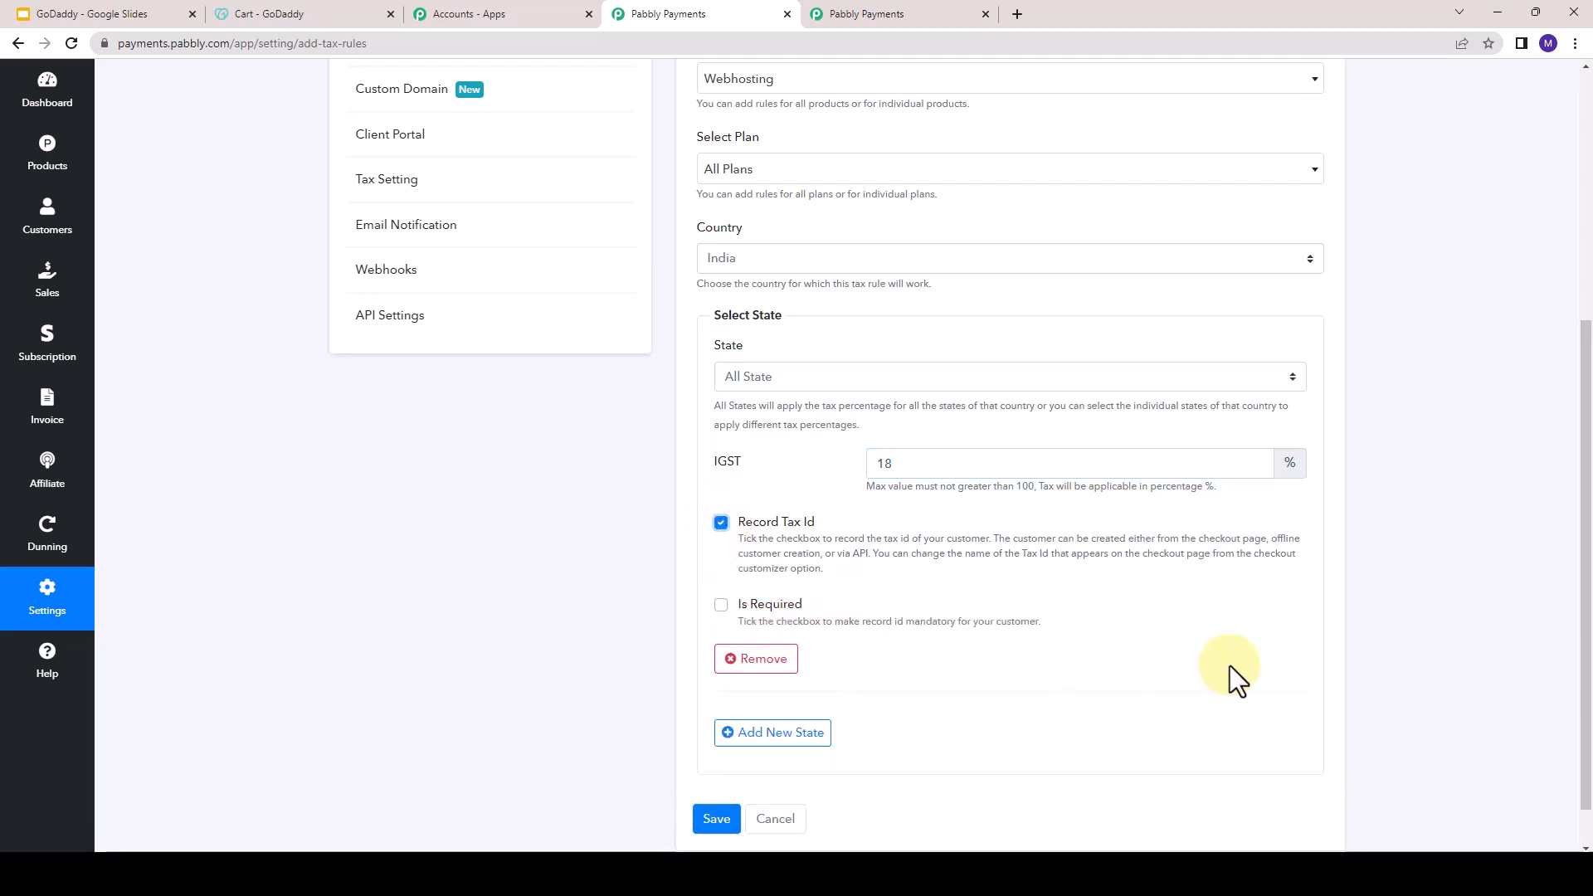
click(723, 608)
drag(759, 609, 794, 609)
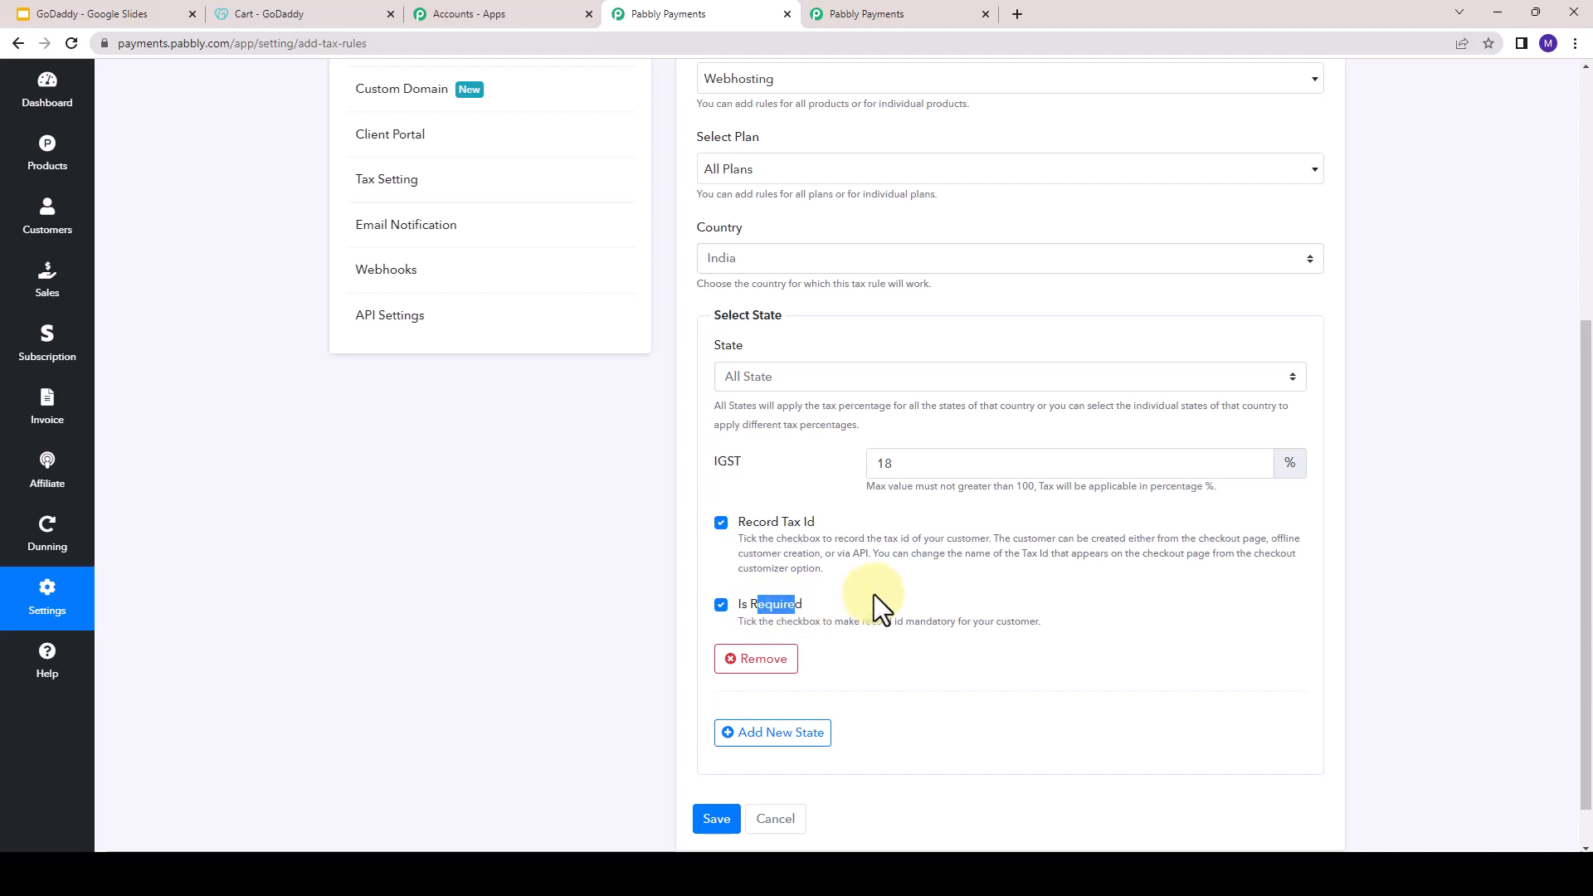
click(723, 605)
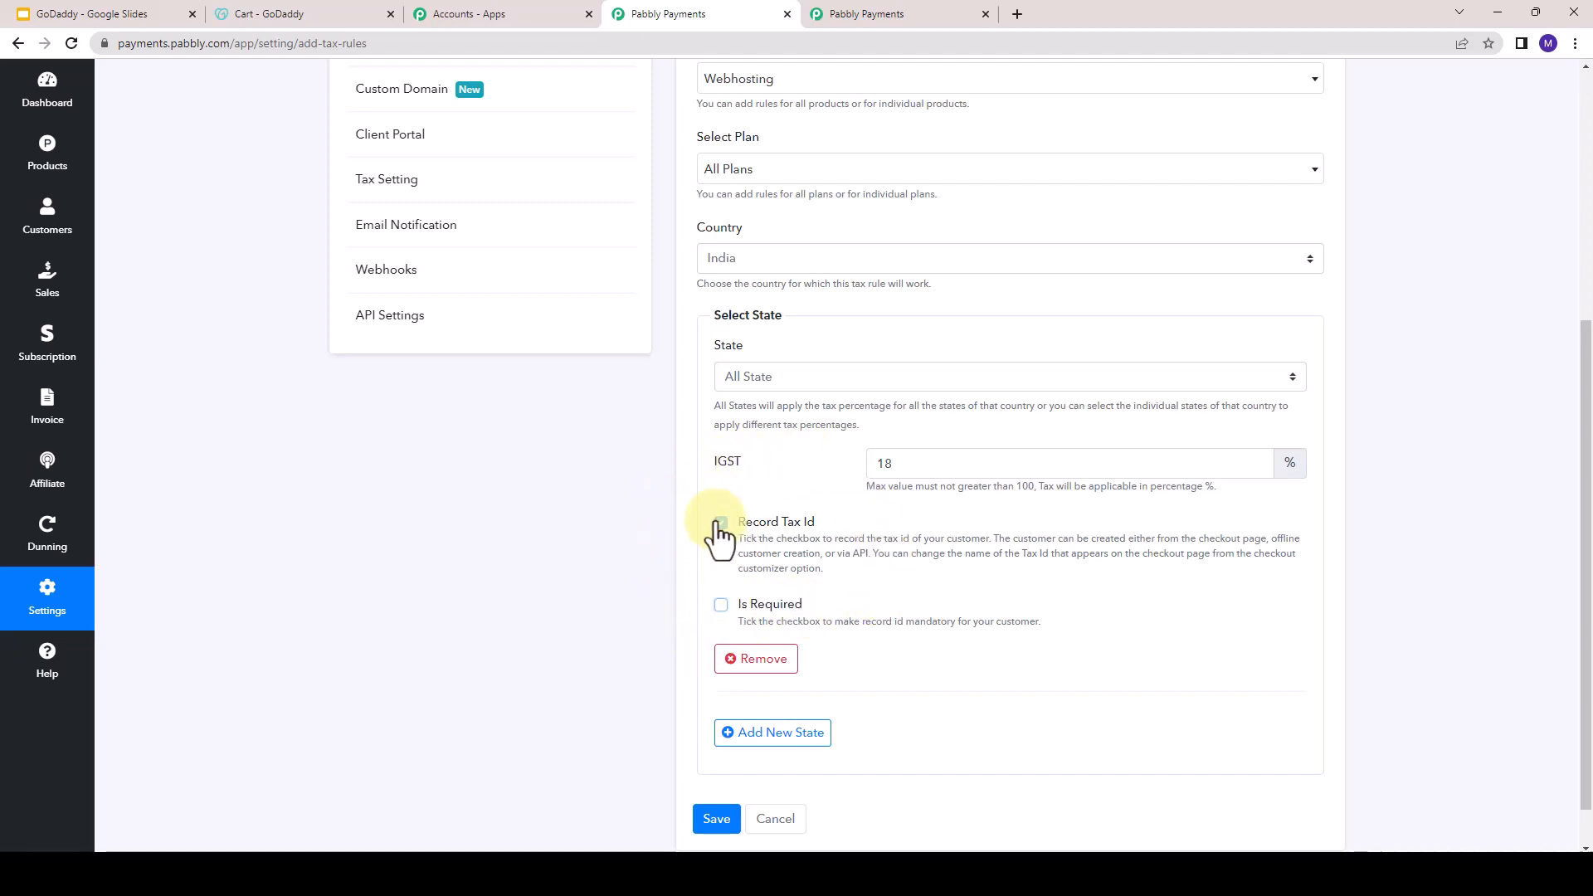
click(720, 523)
- Save the tax rule, and reload the Ultimate Plan (36 Months) checkout page to review its order summary
click(718, 767)
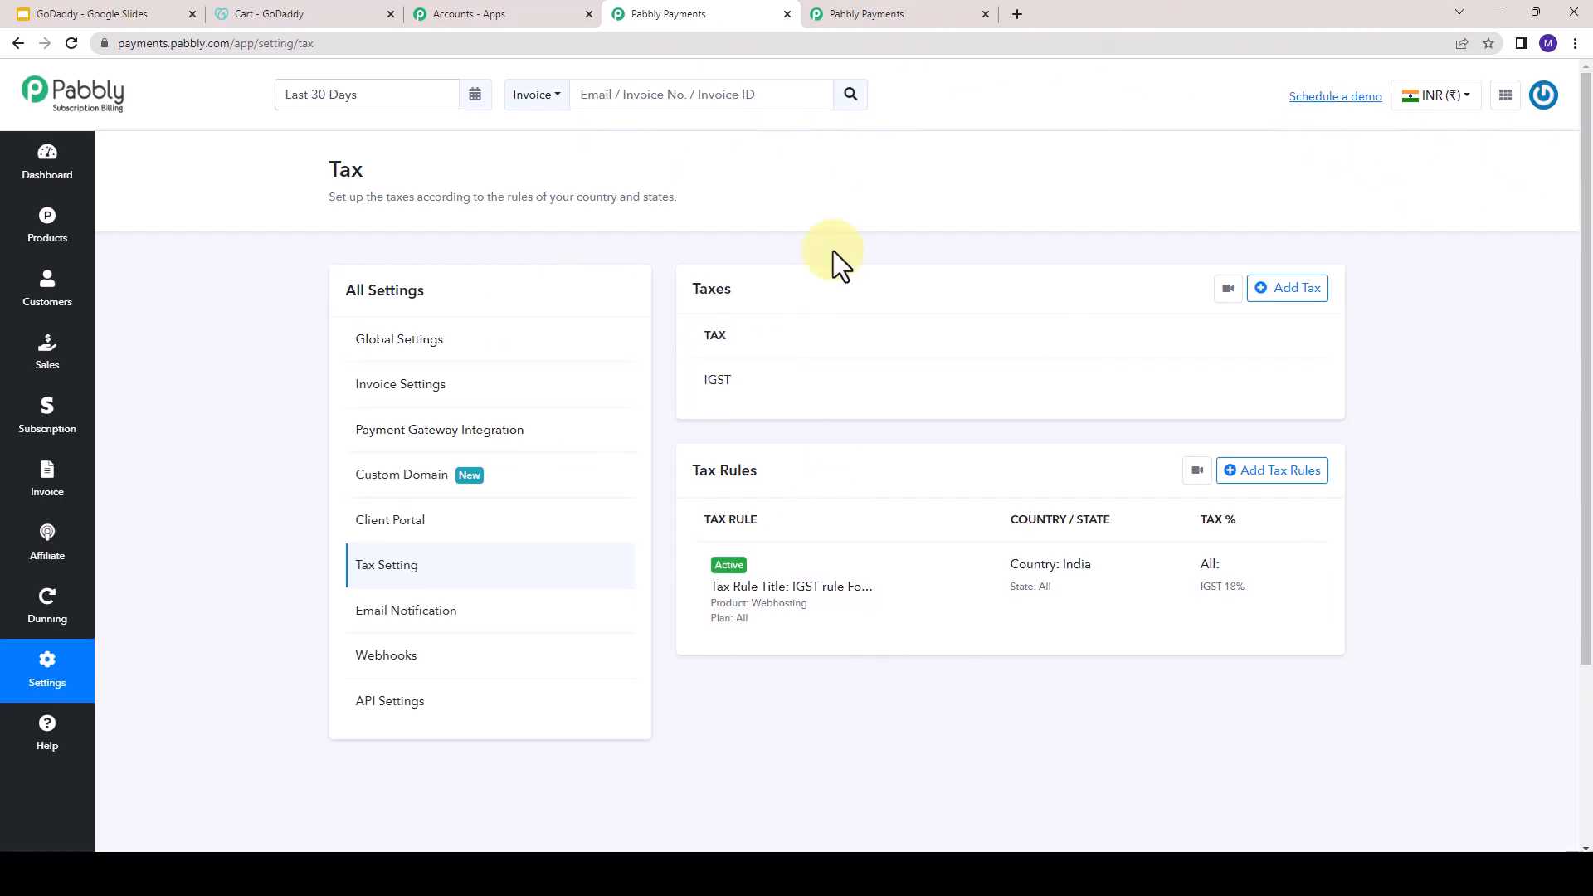
click(898, 5)
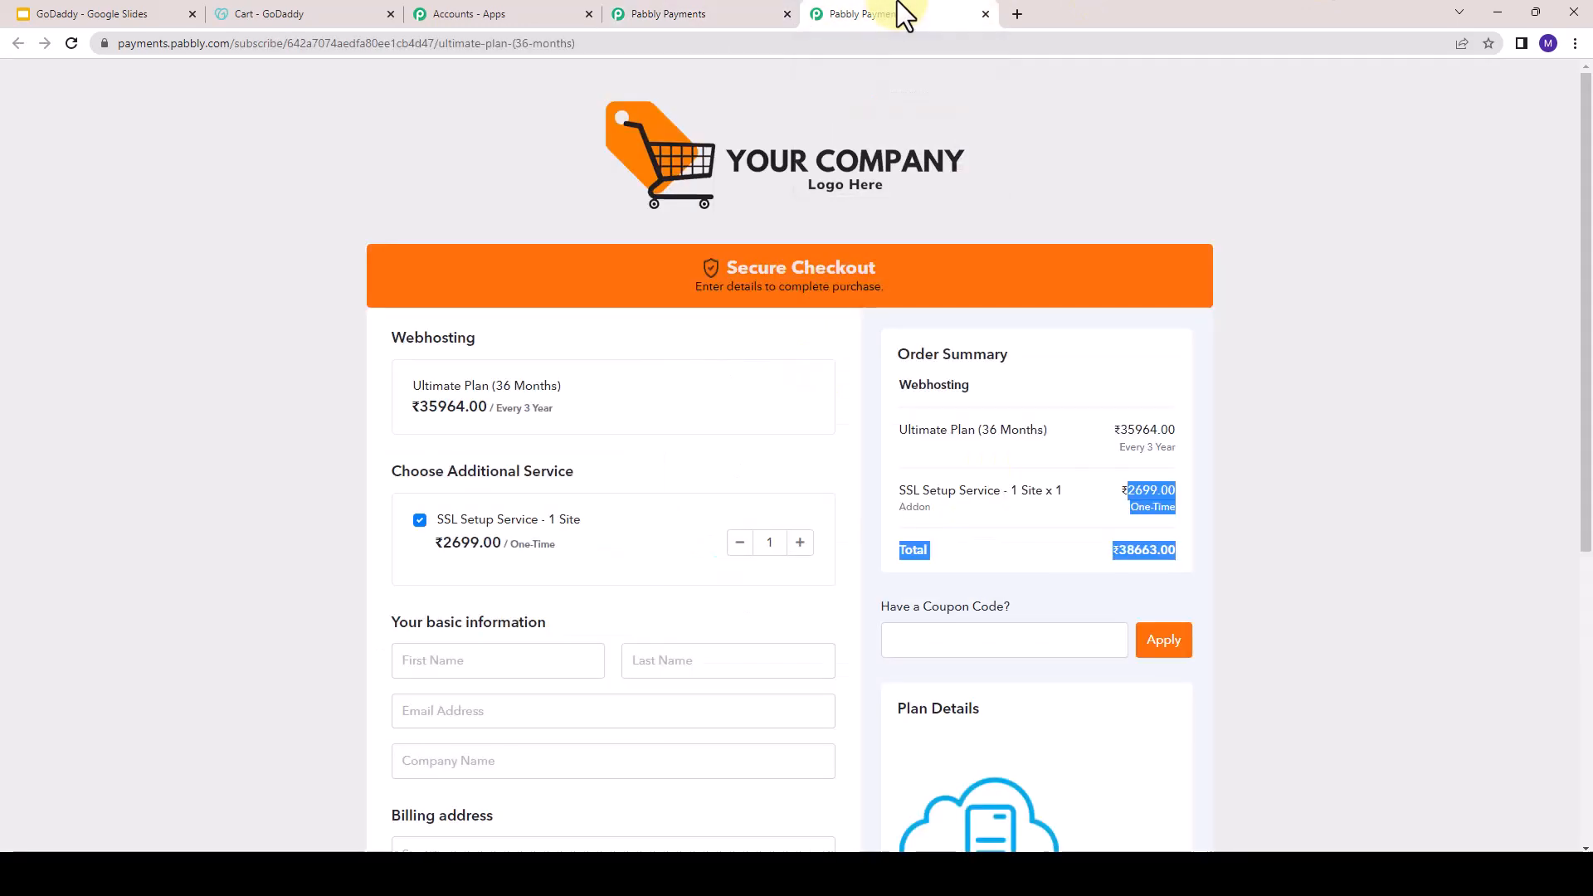
key(F5)
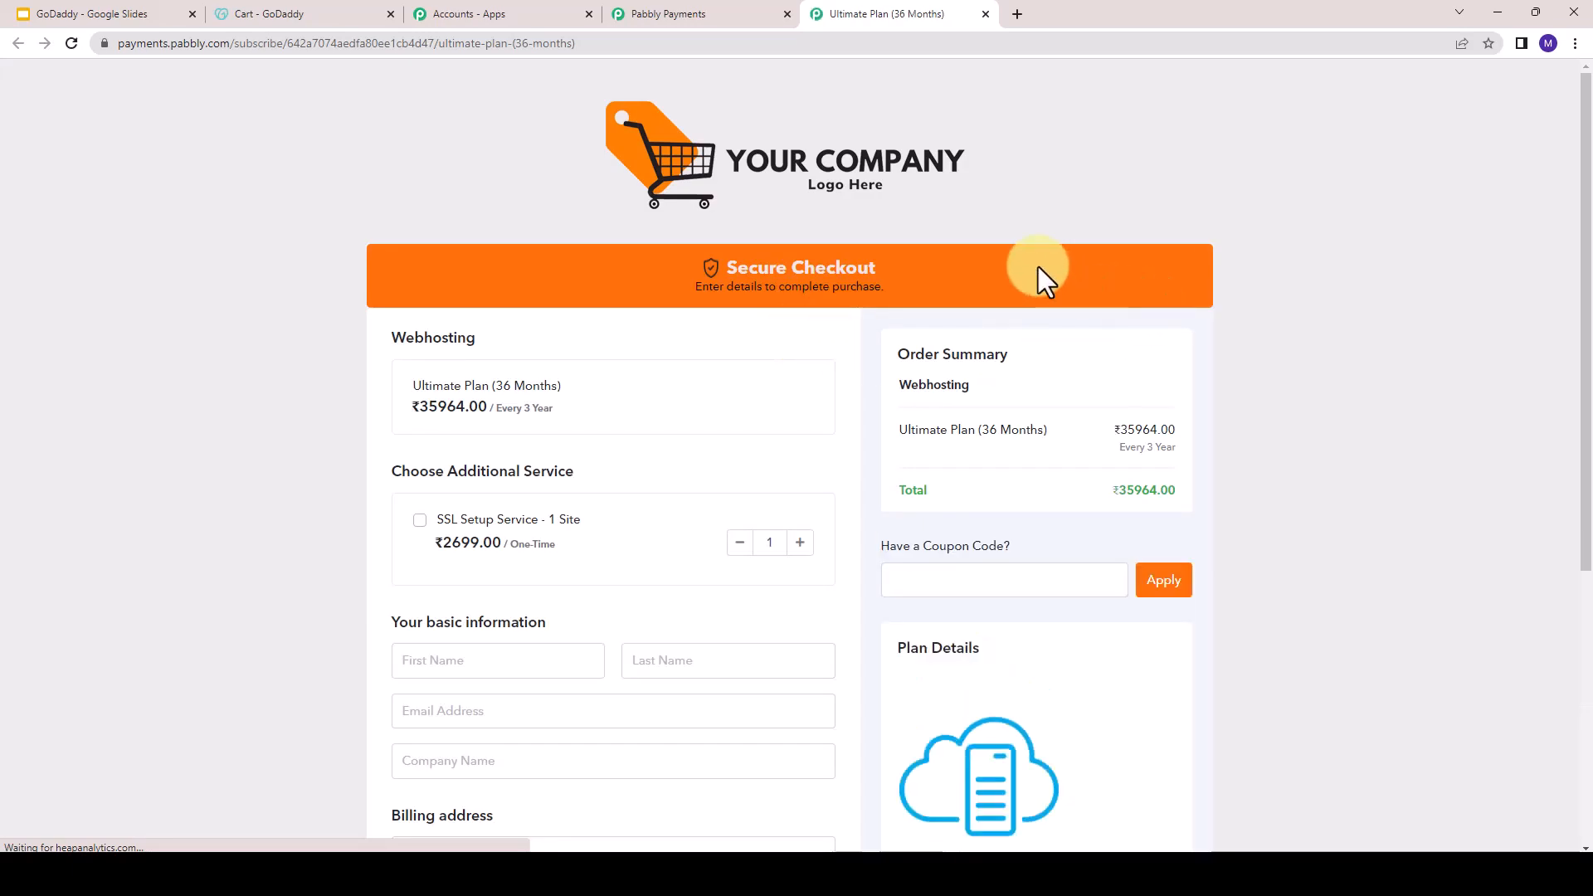
scroll(446, 274, down, 1)
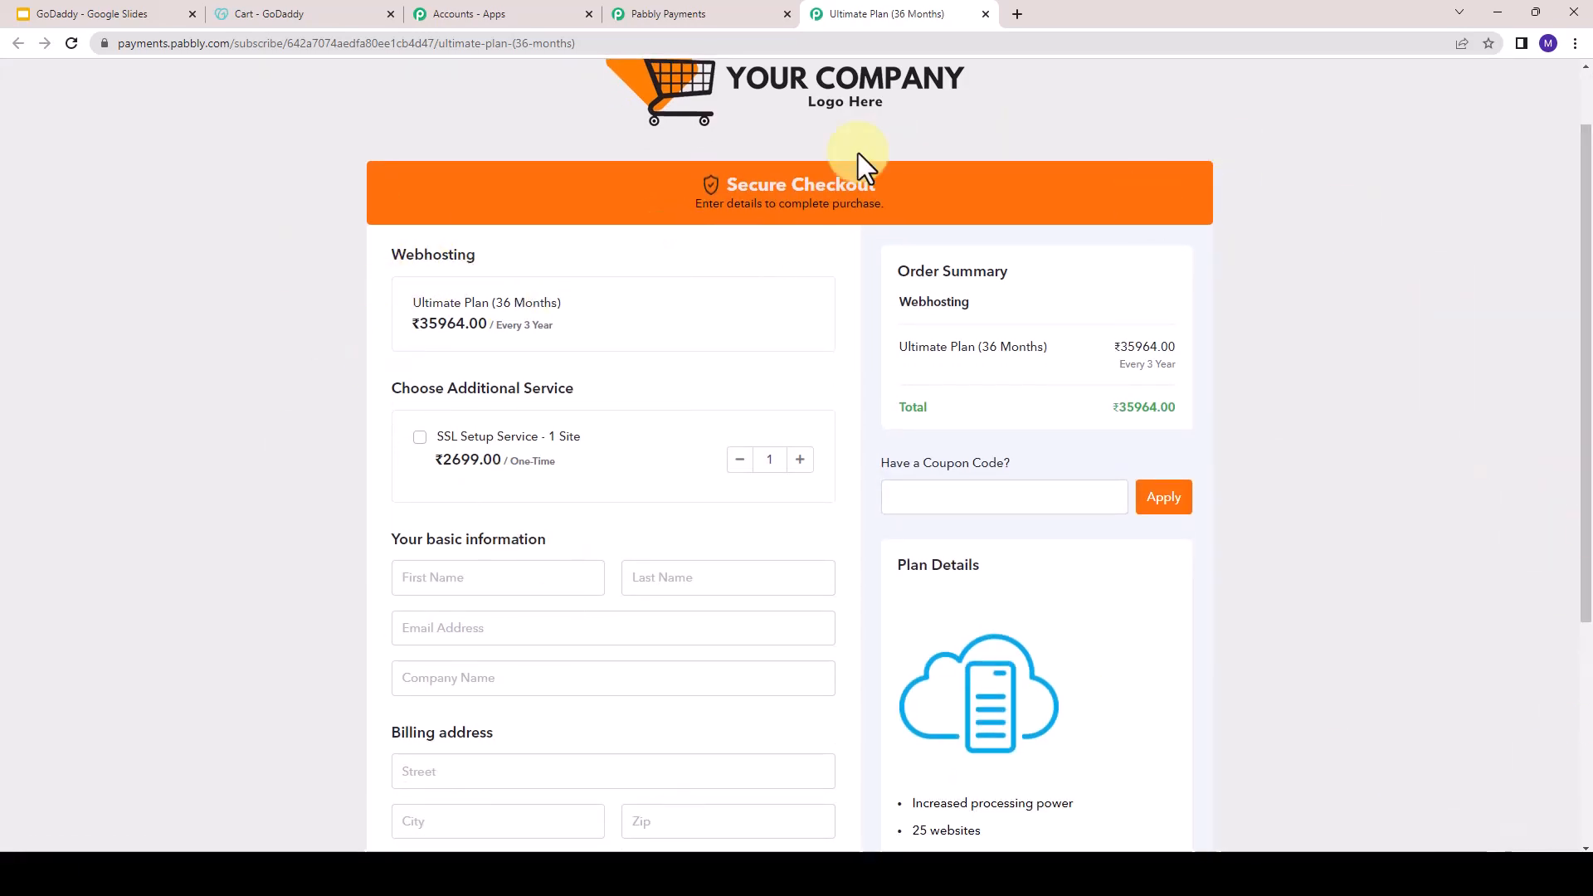
drag(904, 385, 1024, 386)
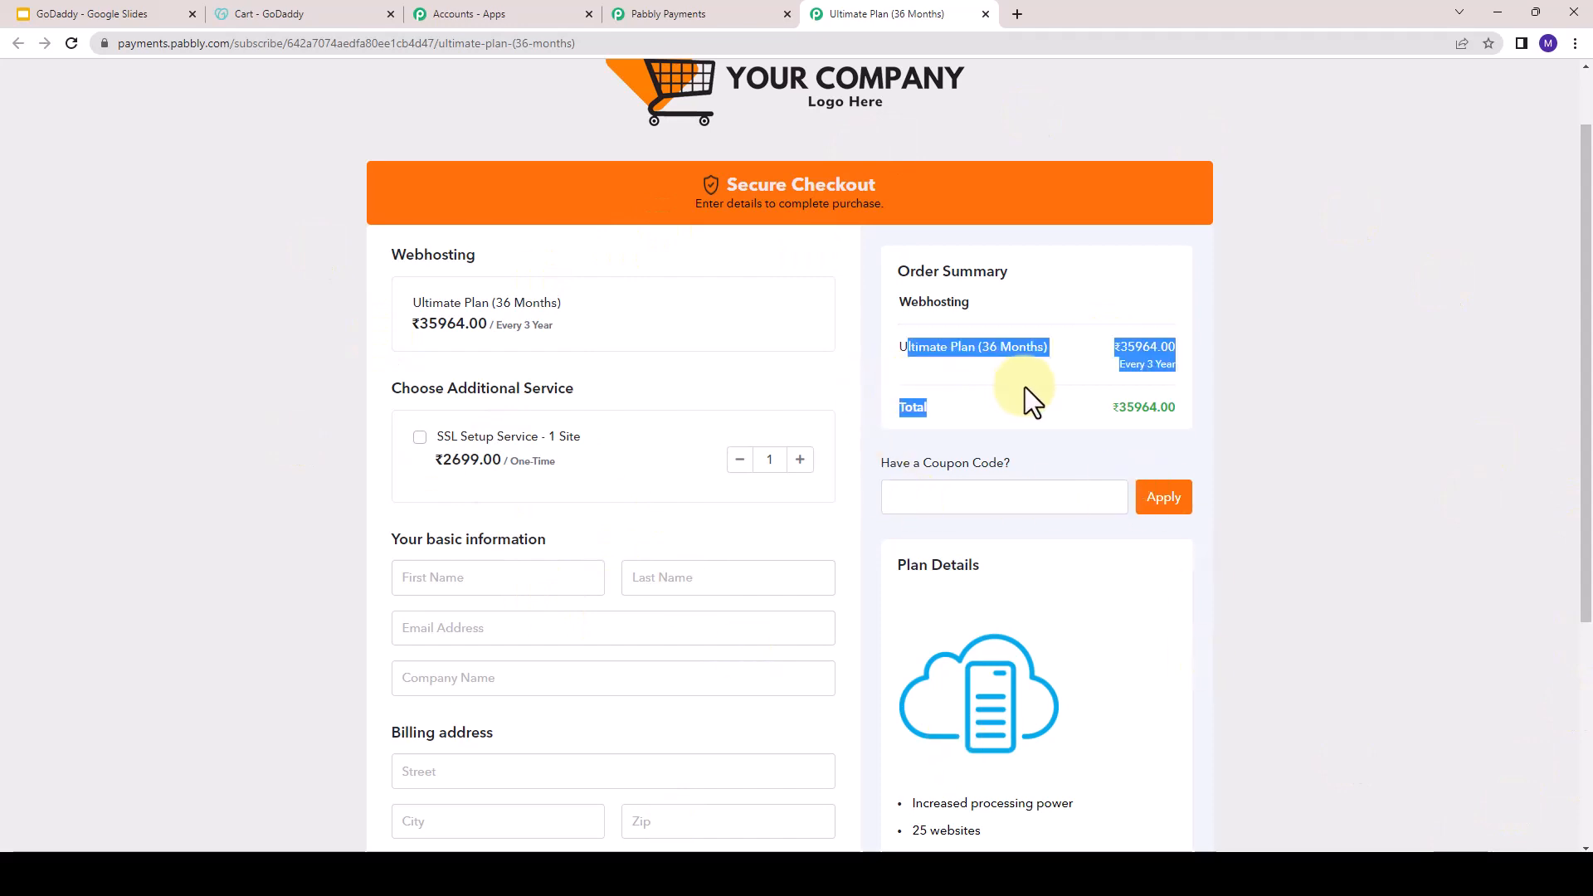
scroll(597, 552, down, 2)
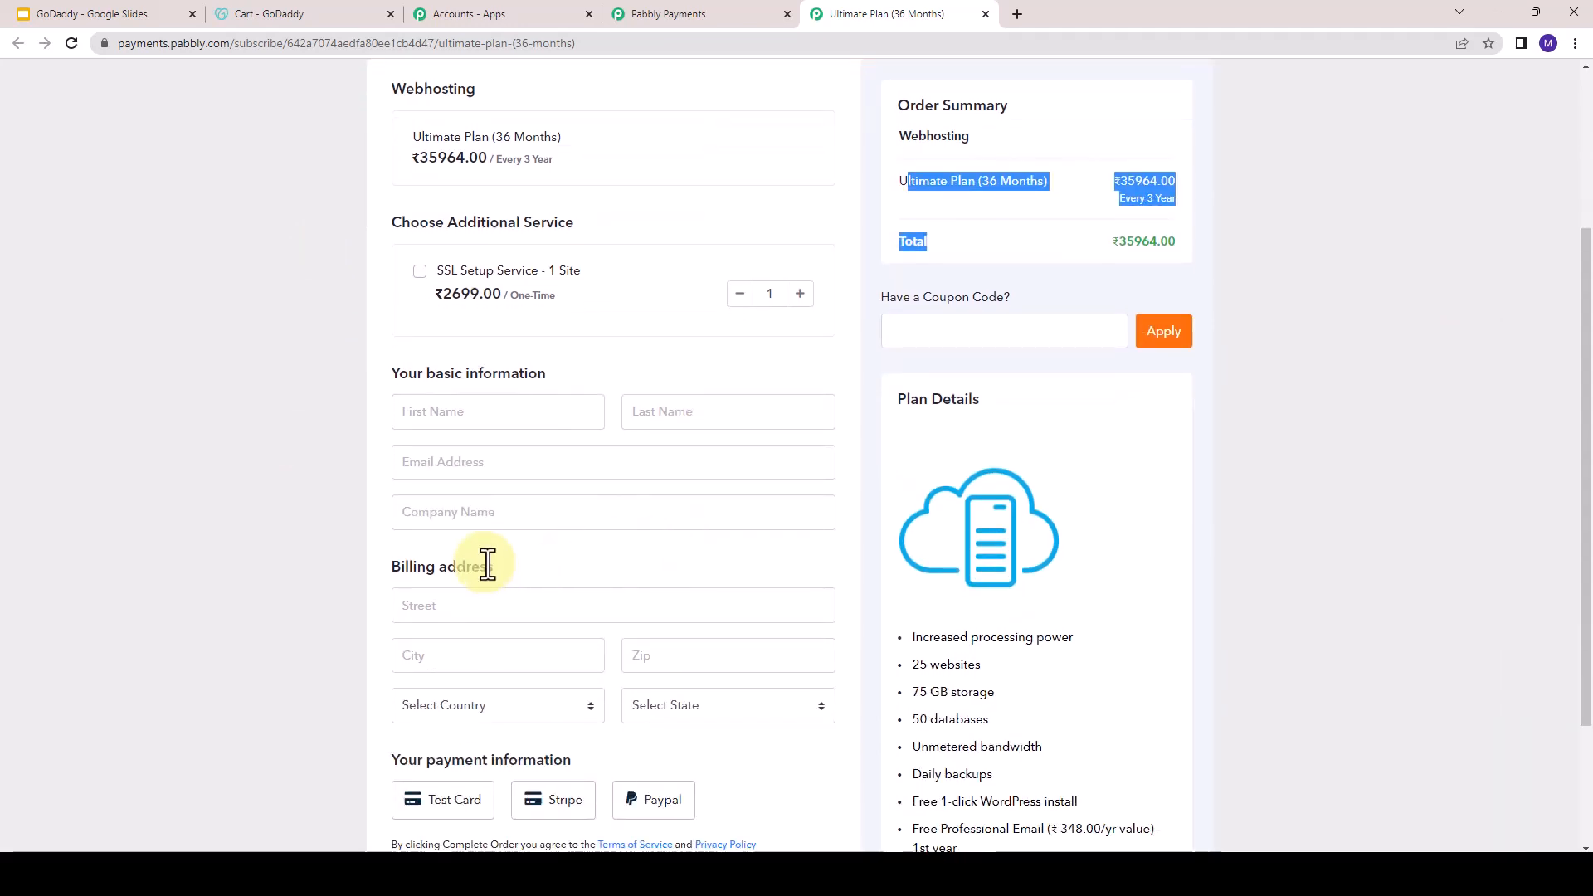
- Set the billing address country to India and the state to Karnataka on the Ultimate Plan (36 Months) checkout page
click(476, 664)
click(465, 710)
text(u)
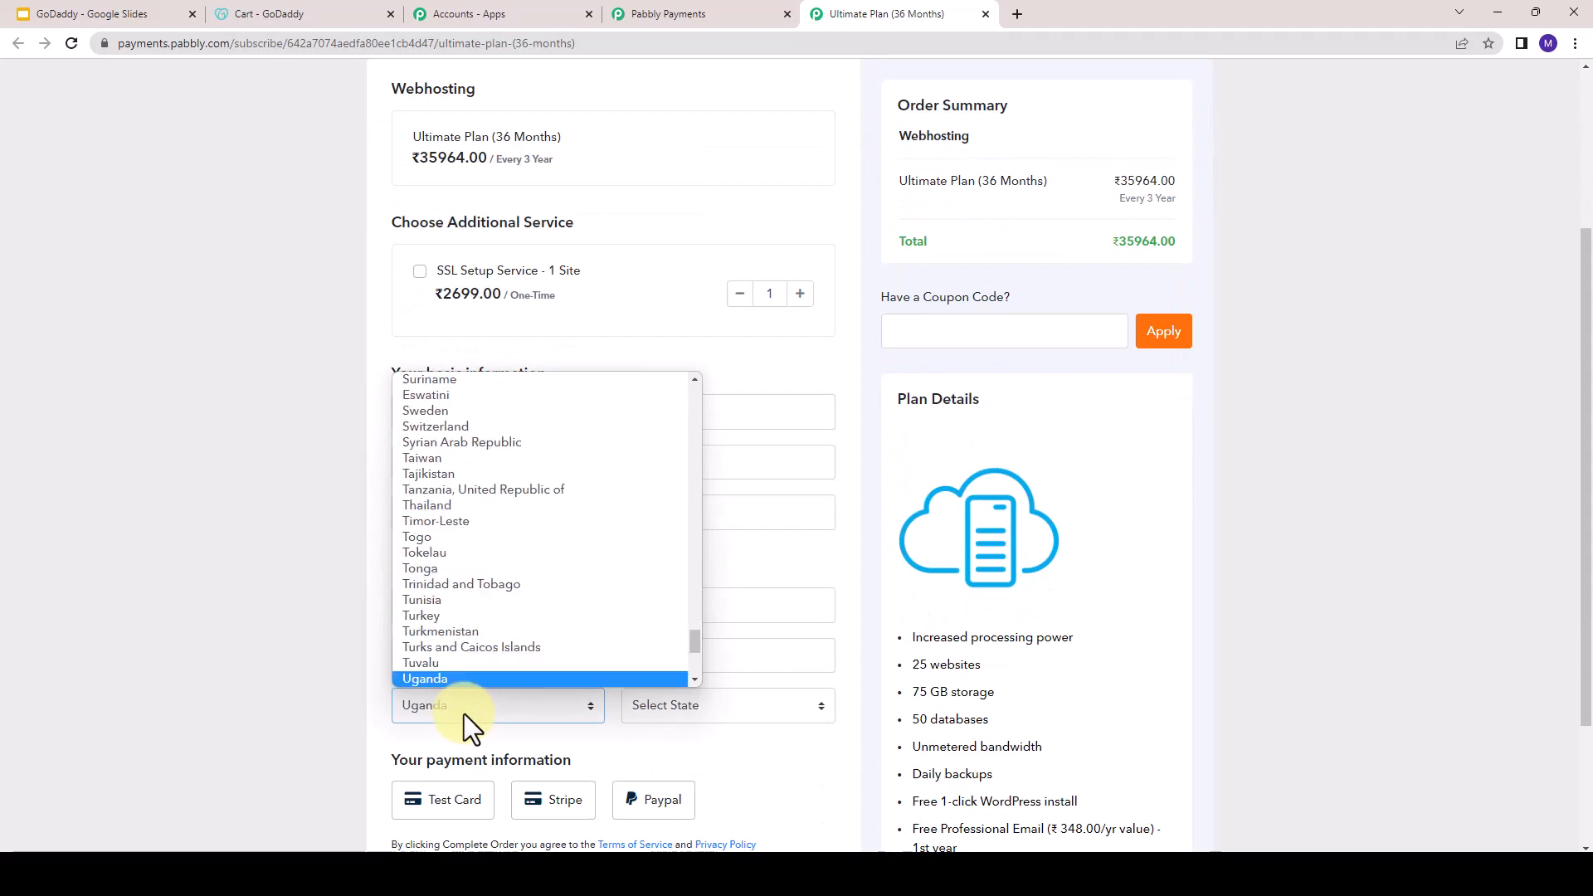
text(in)
key(Return)
click(671, 709)
key(m)
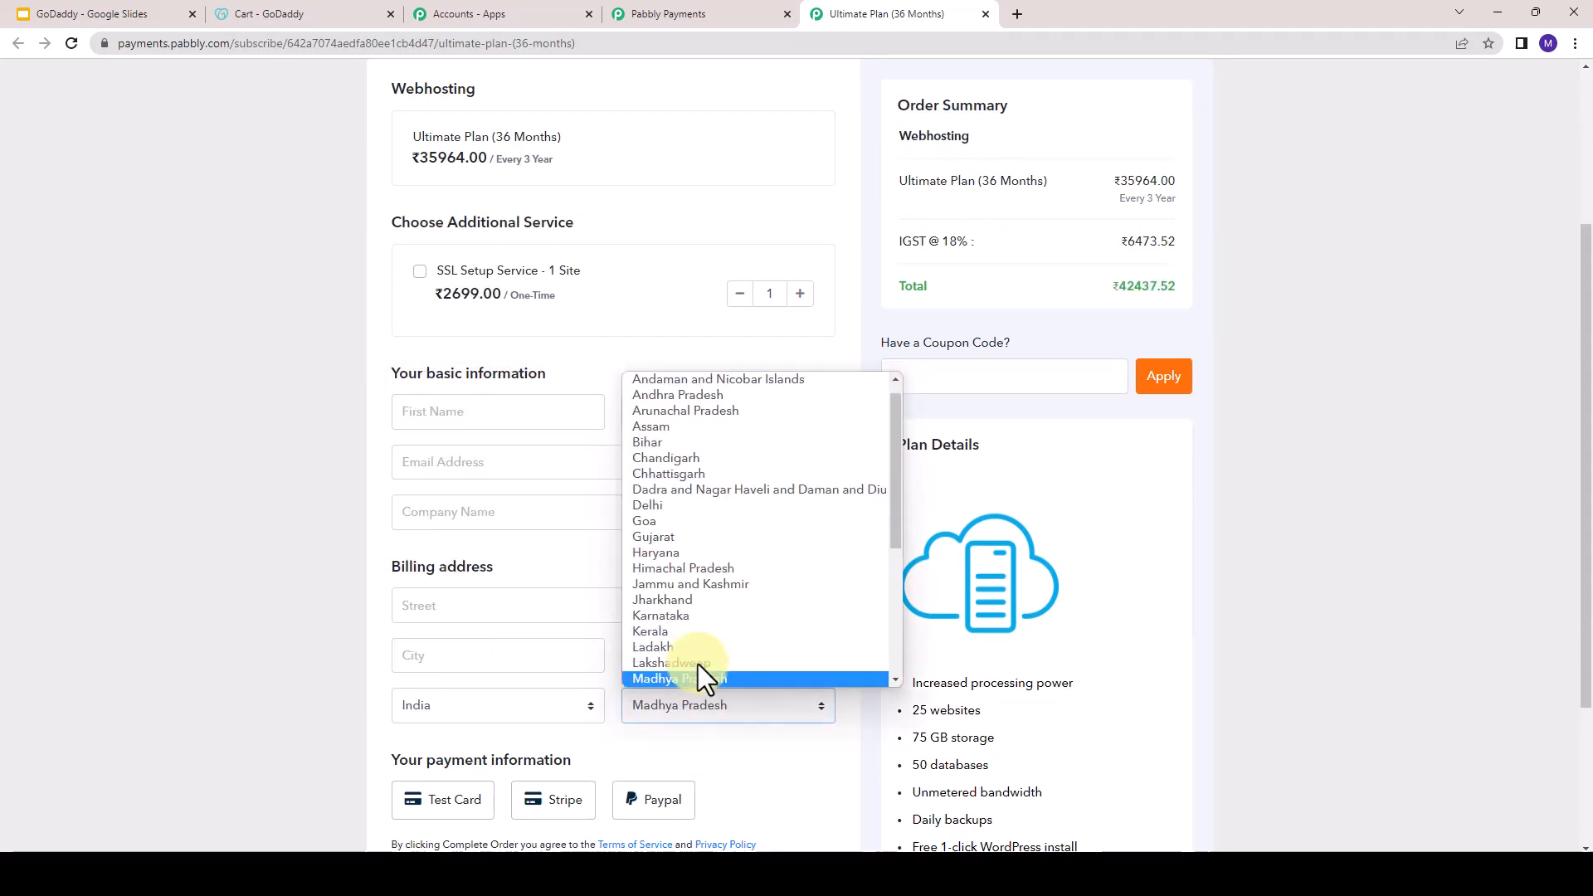
click(665, 615)
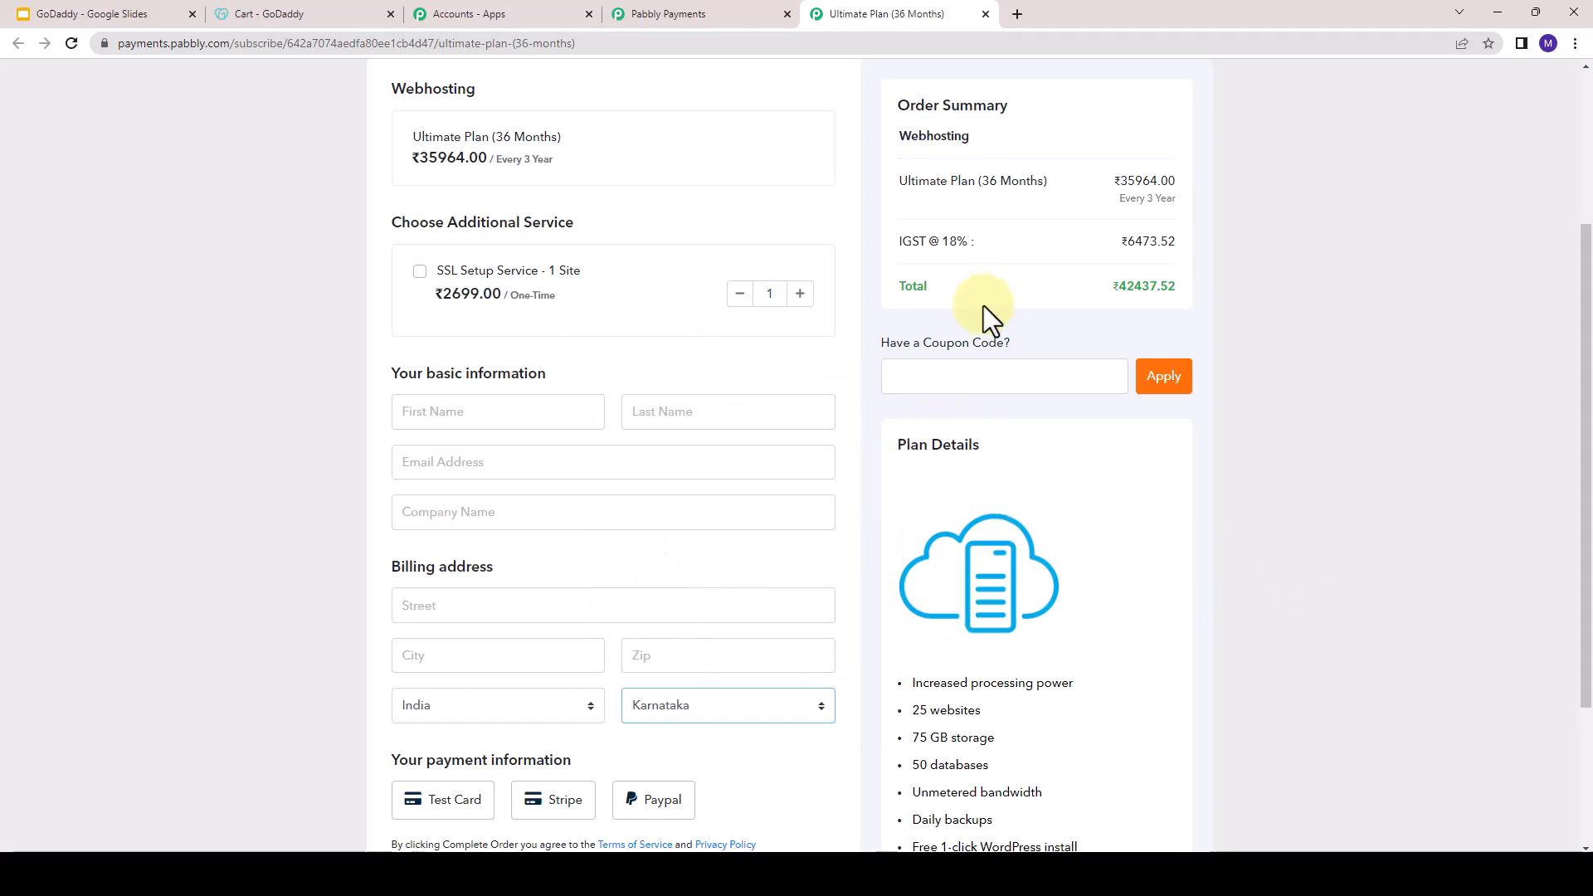
- Examine the IGST line and total in the order summary, and view the Taxes and Invoices slide in Google Slides
drag(902, 242, 1182, 241)
click(1113, 287)
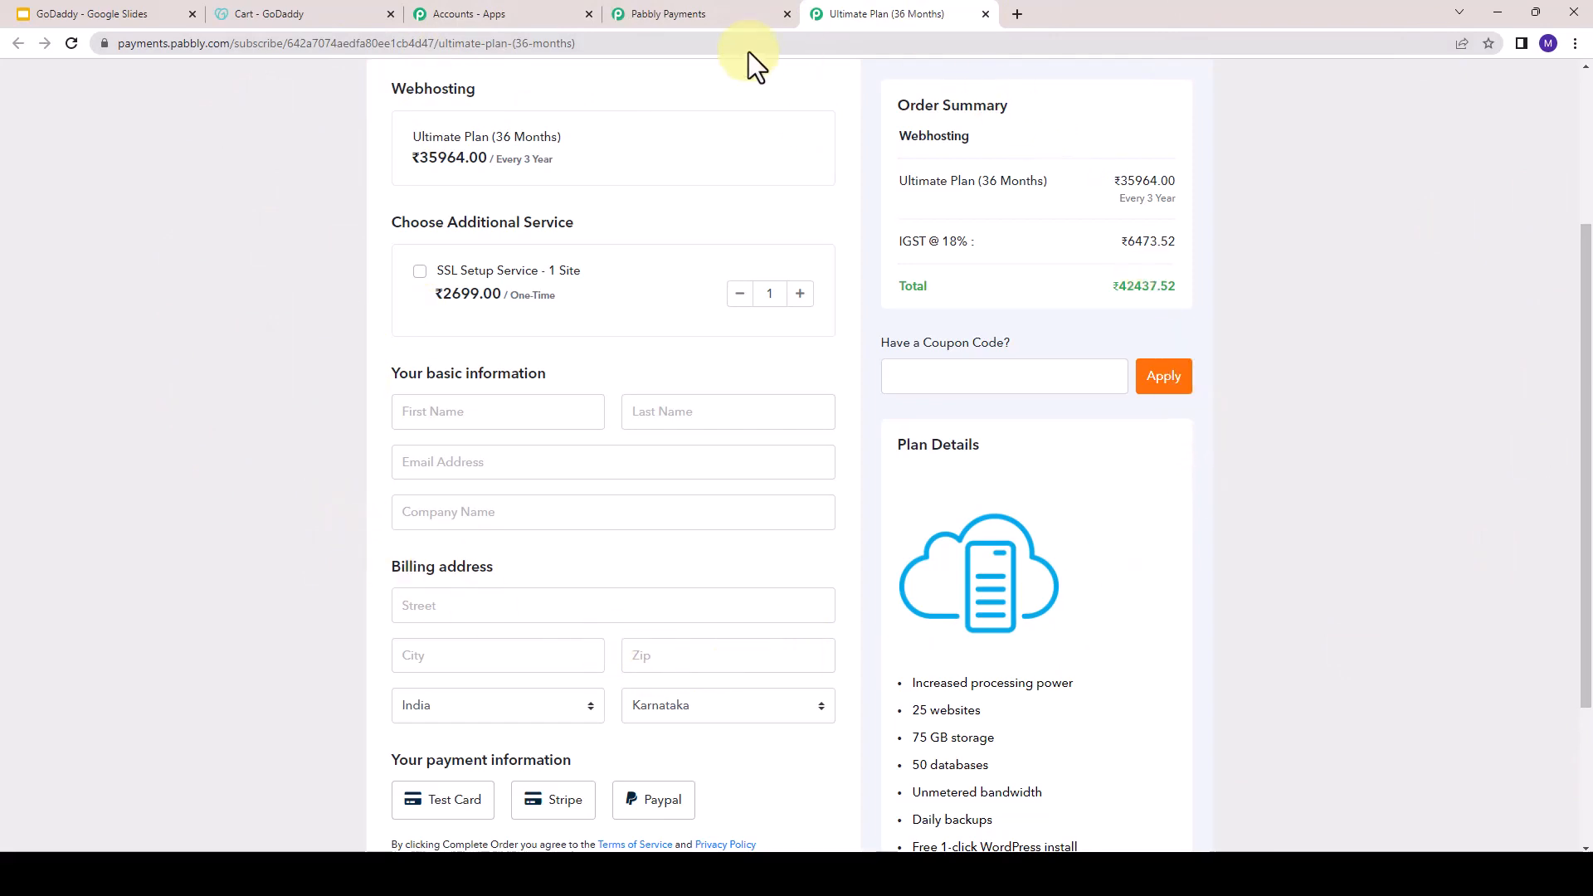
click(30, 14)
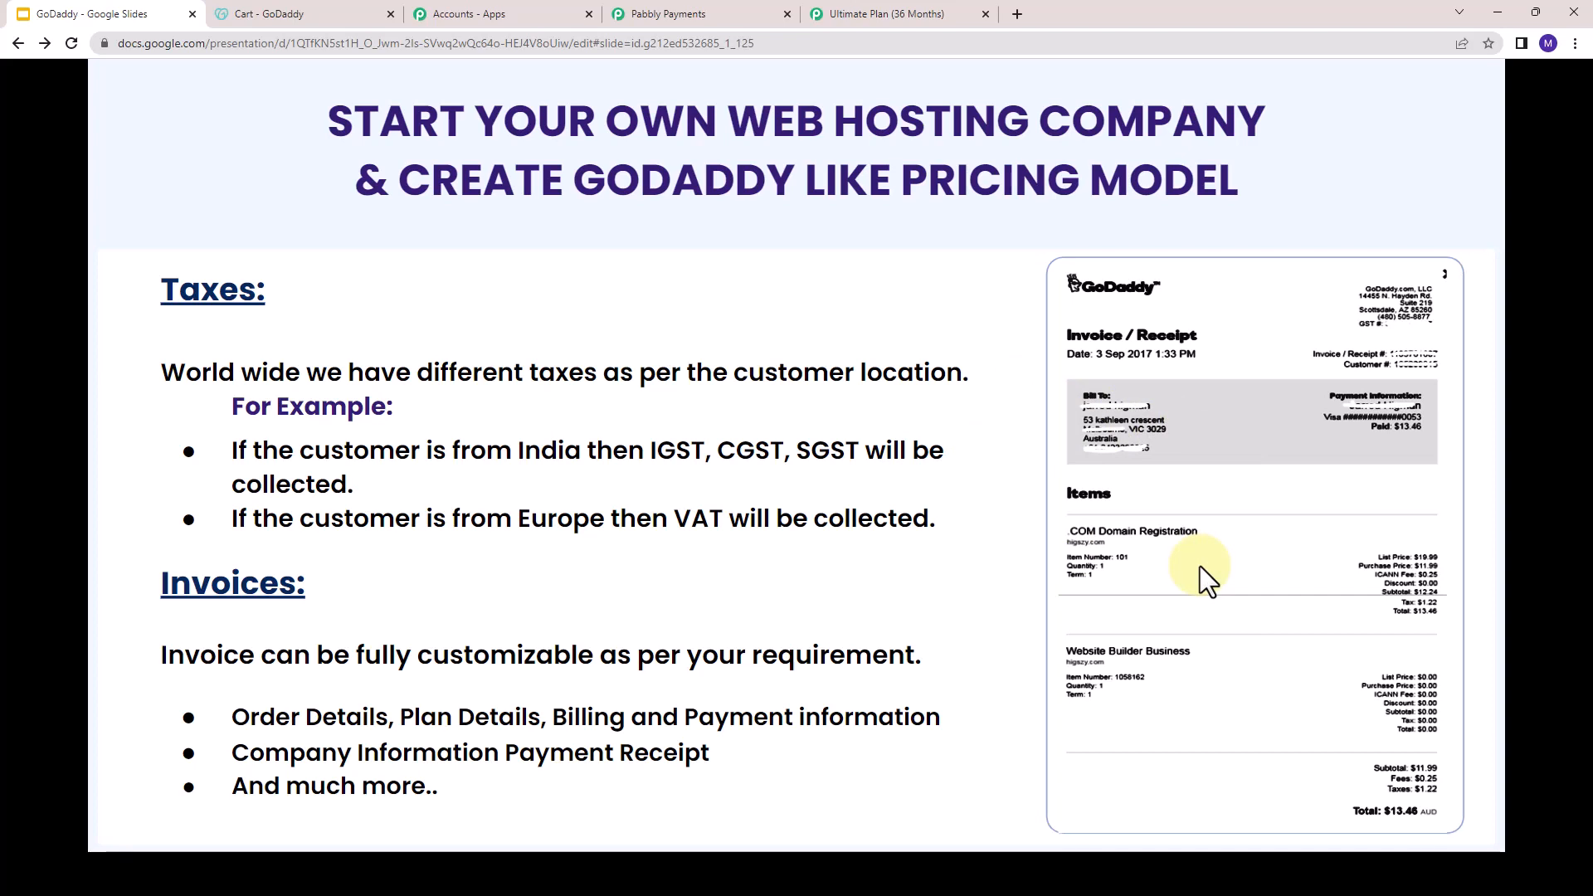
click(845, 5)
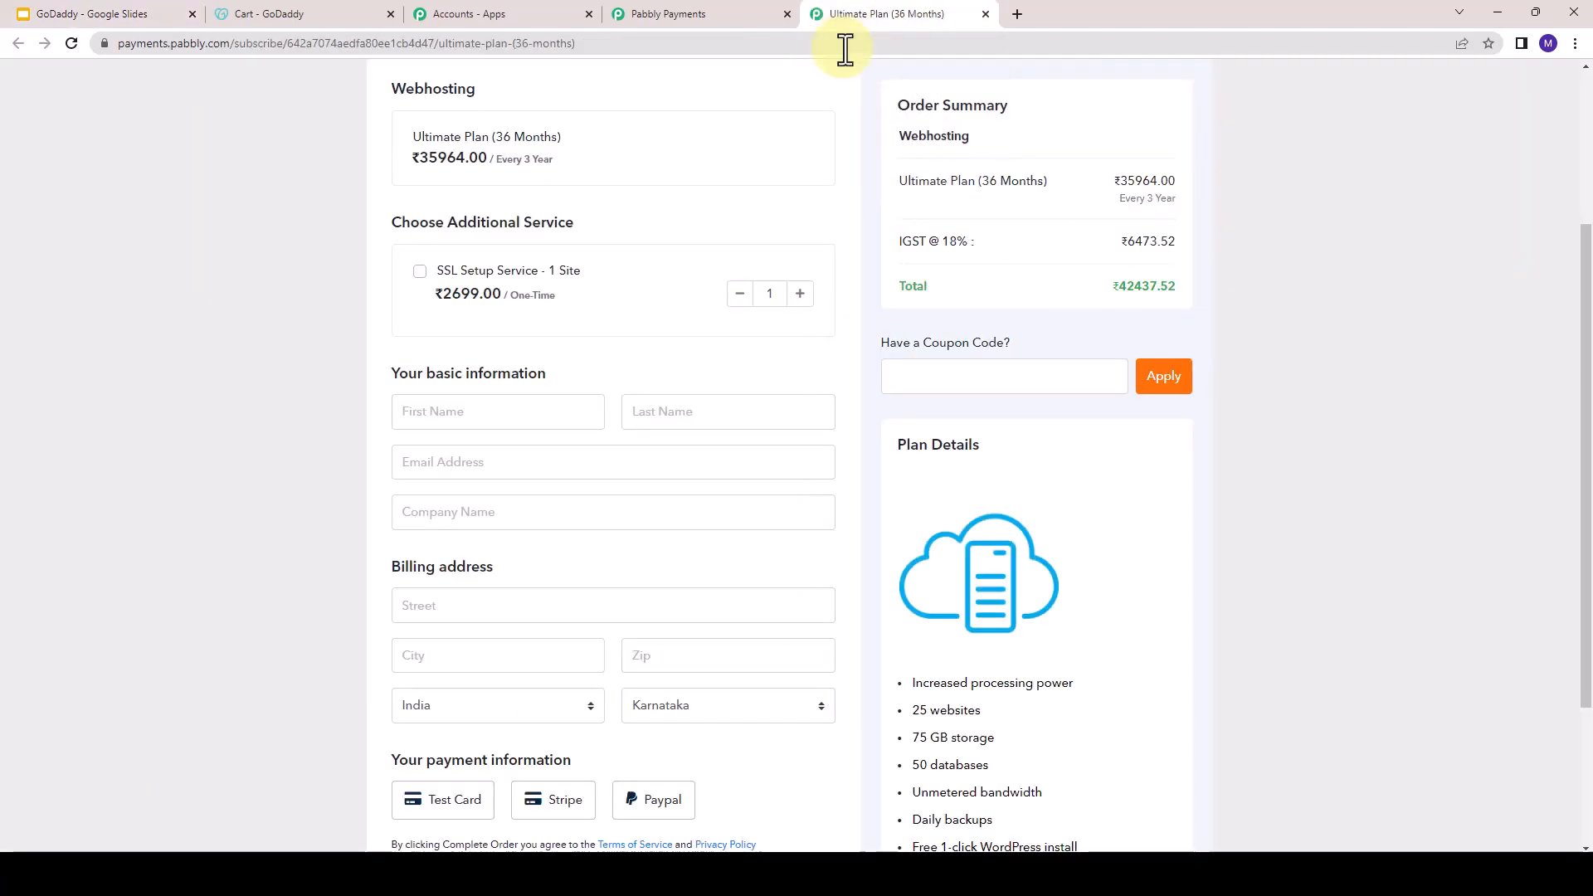
- Enter the customer's first and last name in the basic information of the checkout page
scroll(526, 431, up, 2)
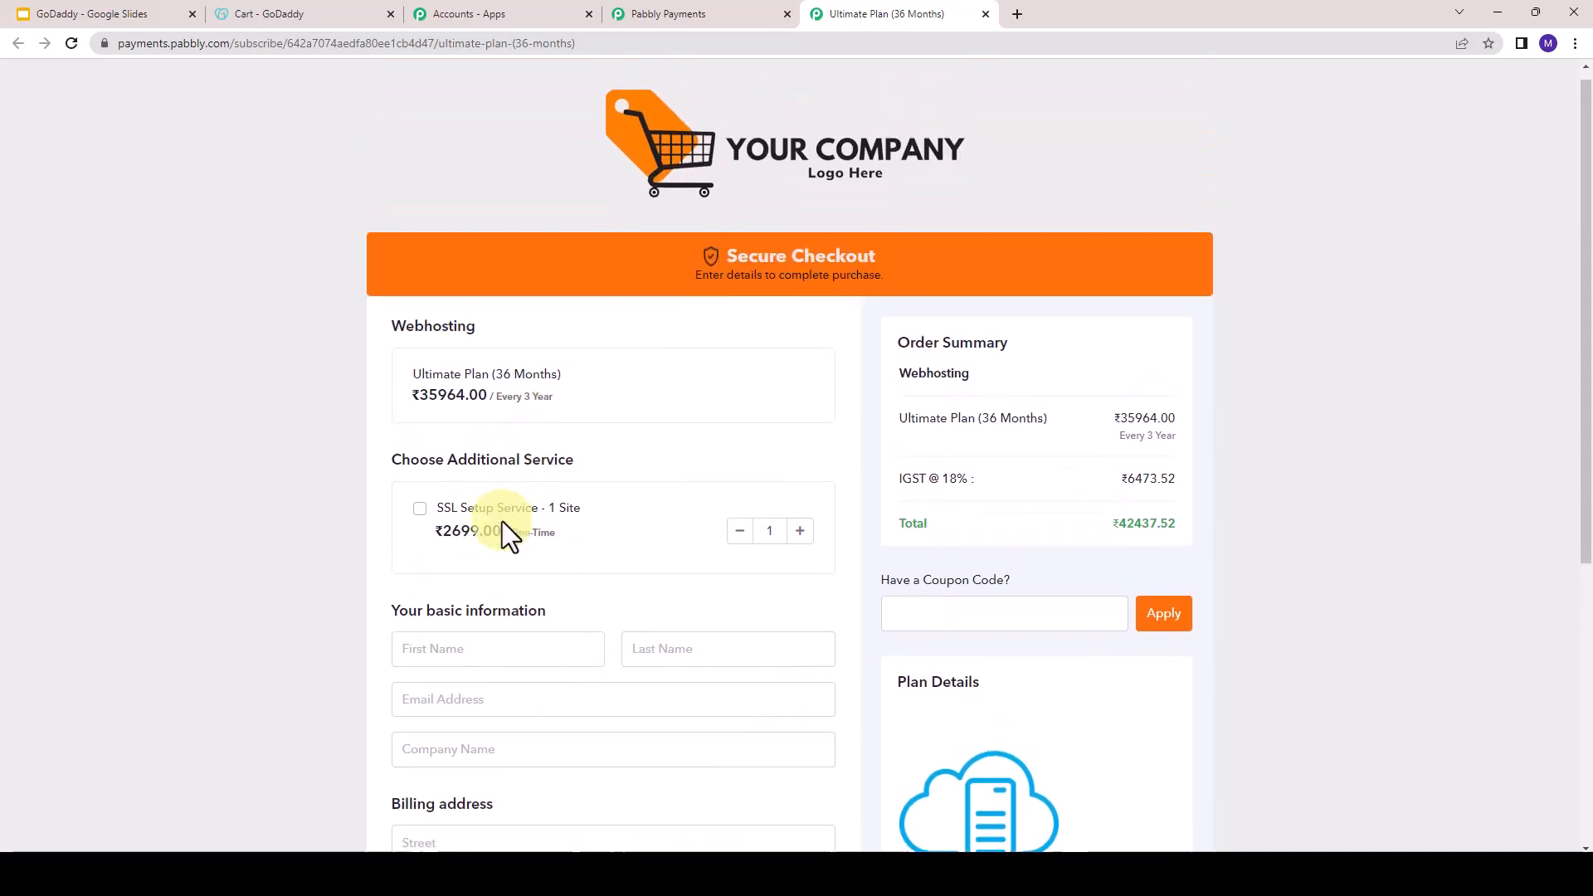
click(486, 581)
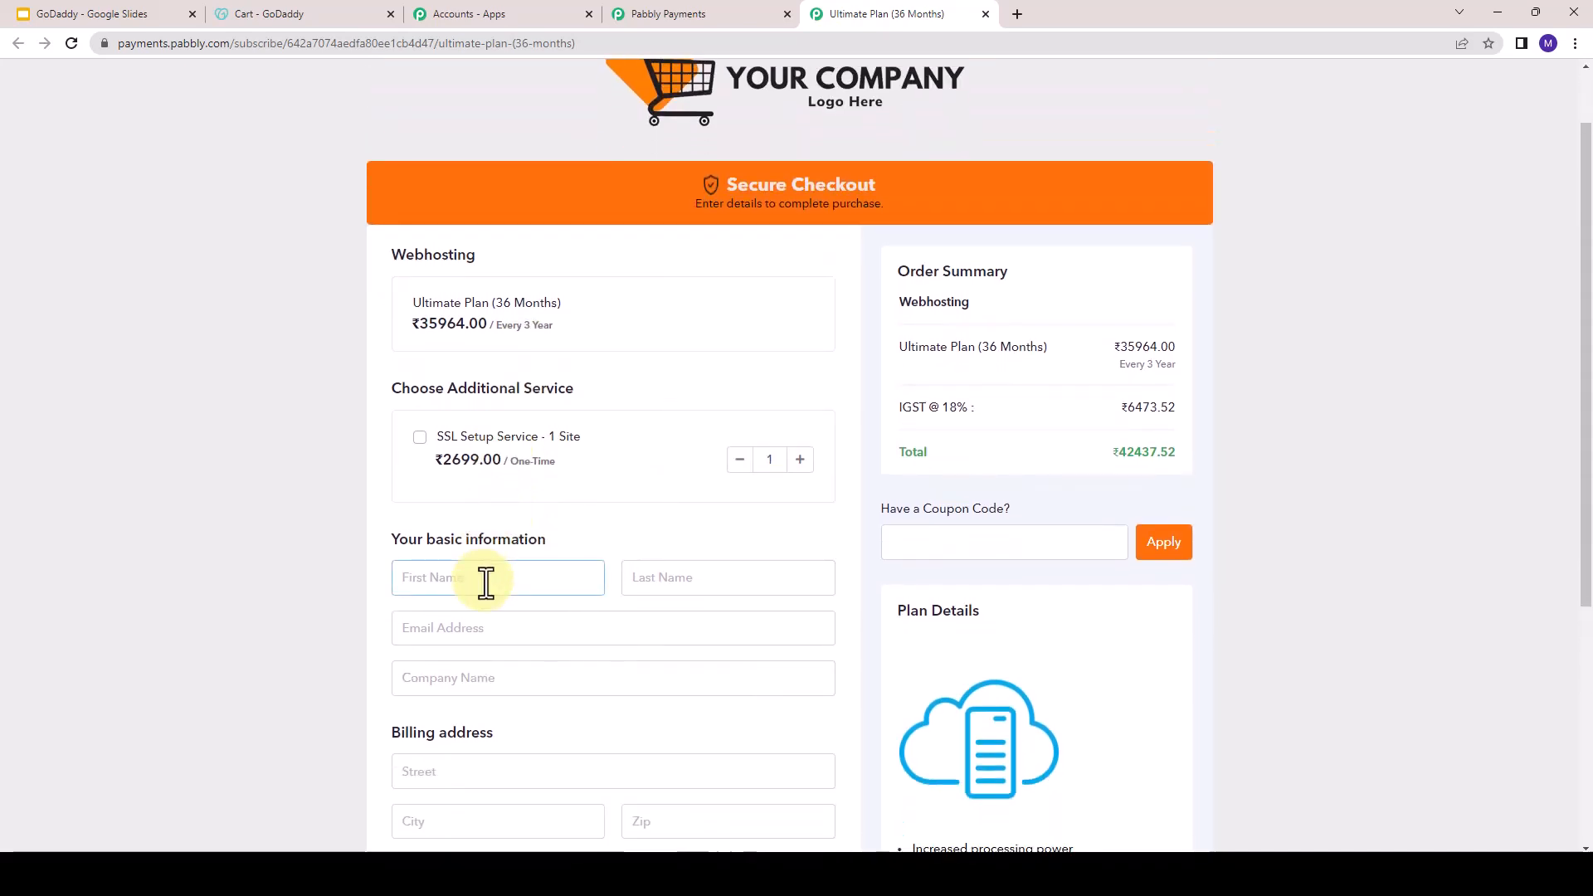
text(Test)
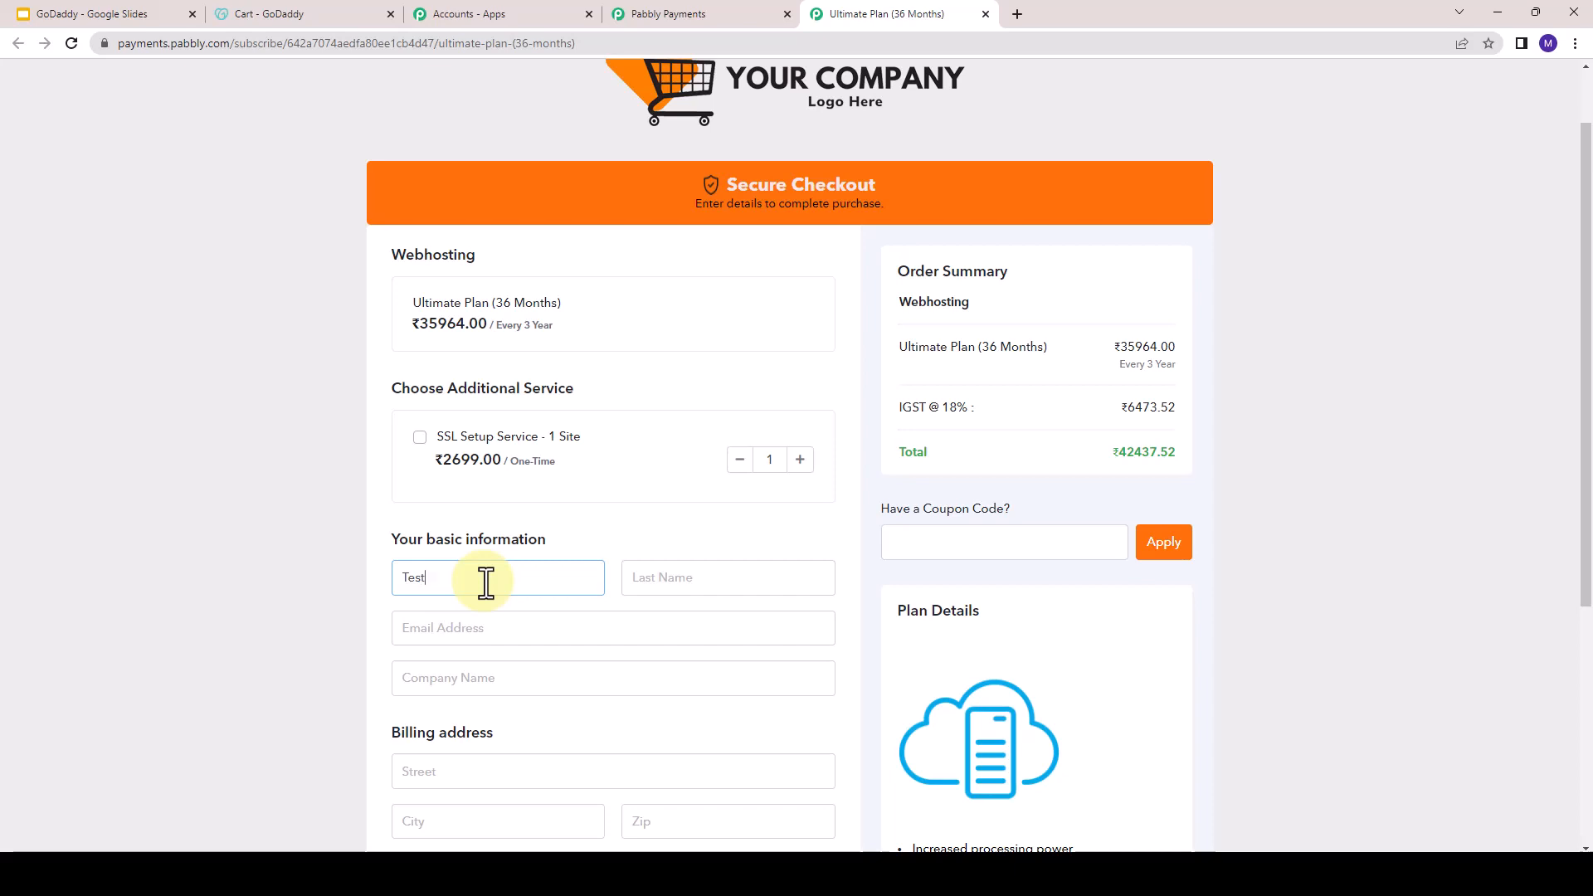
key(Tab)
text(Hen)
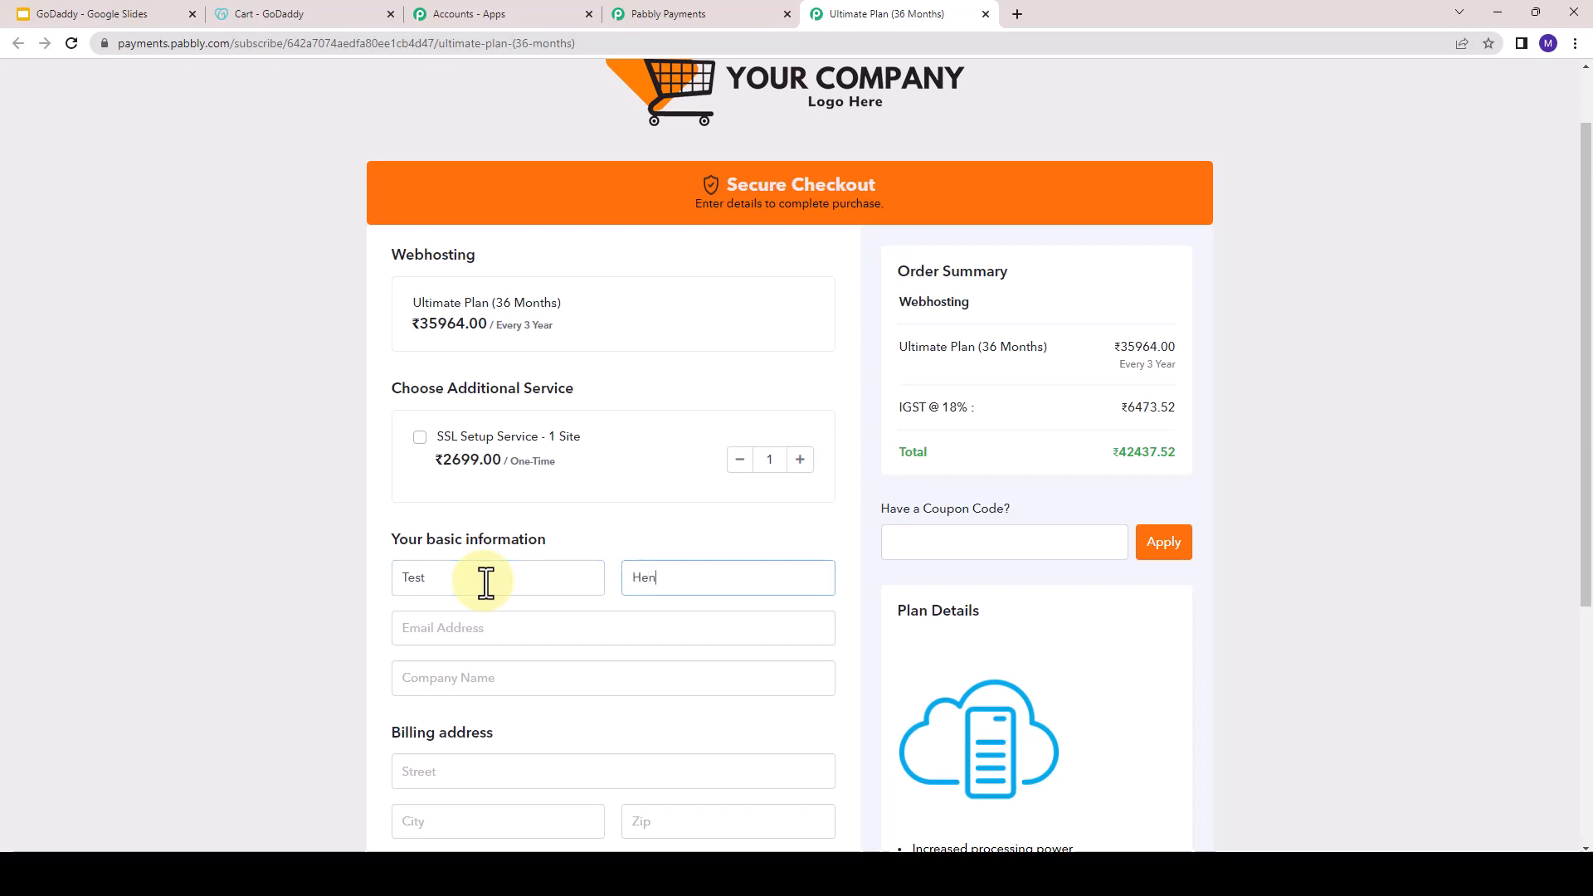
- Fill in the customer's e-mail address and set the company name to Test Company
click(516, 631)
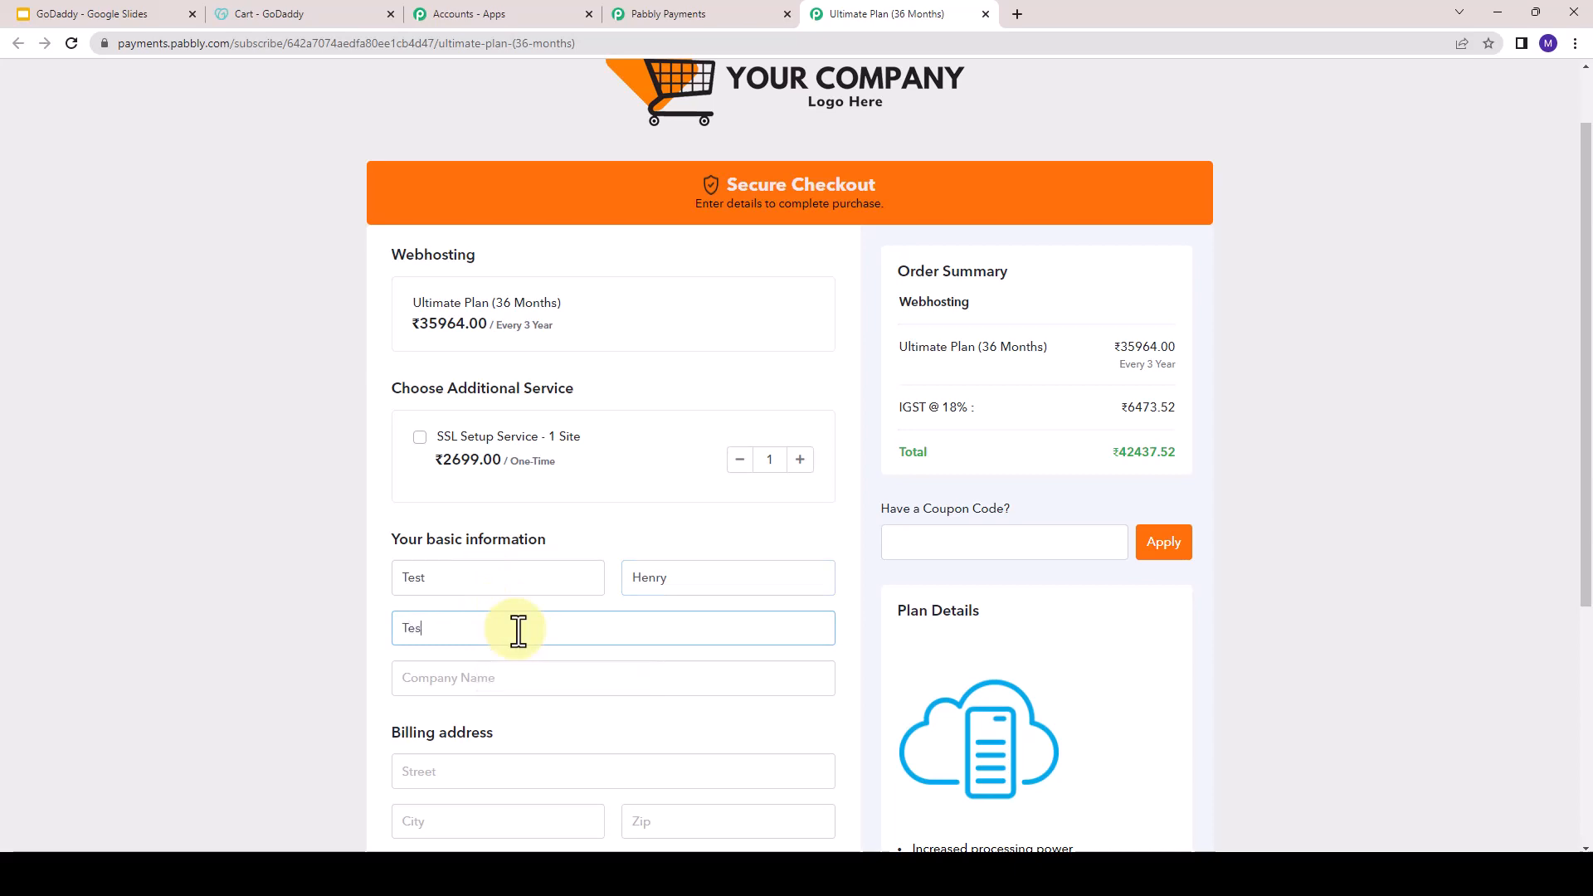
click(507, 689)
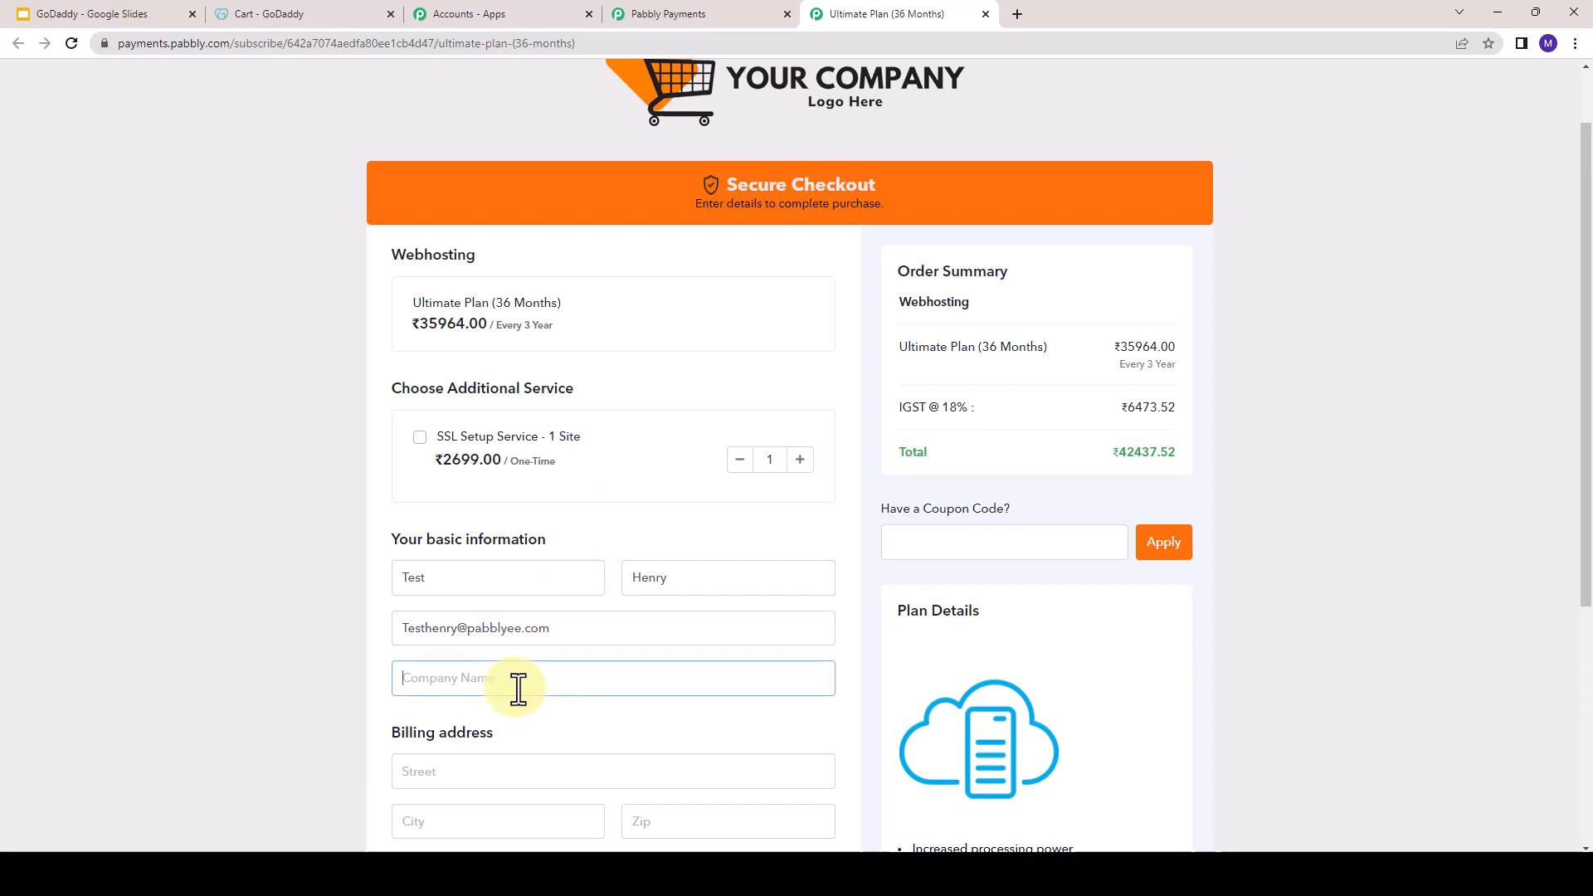
text(Test)
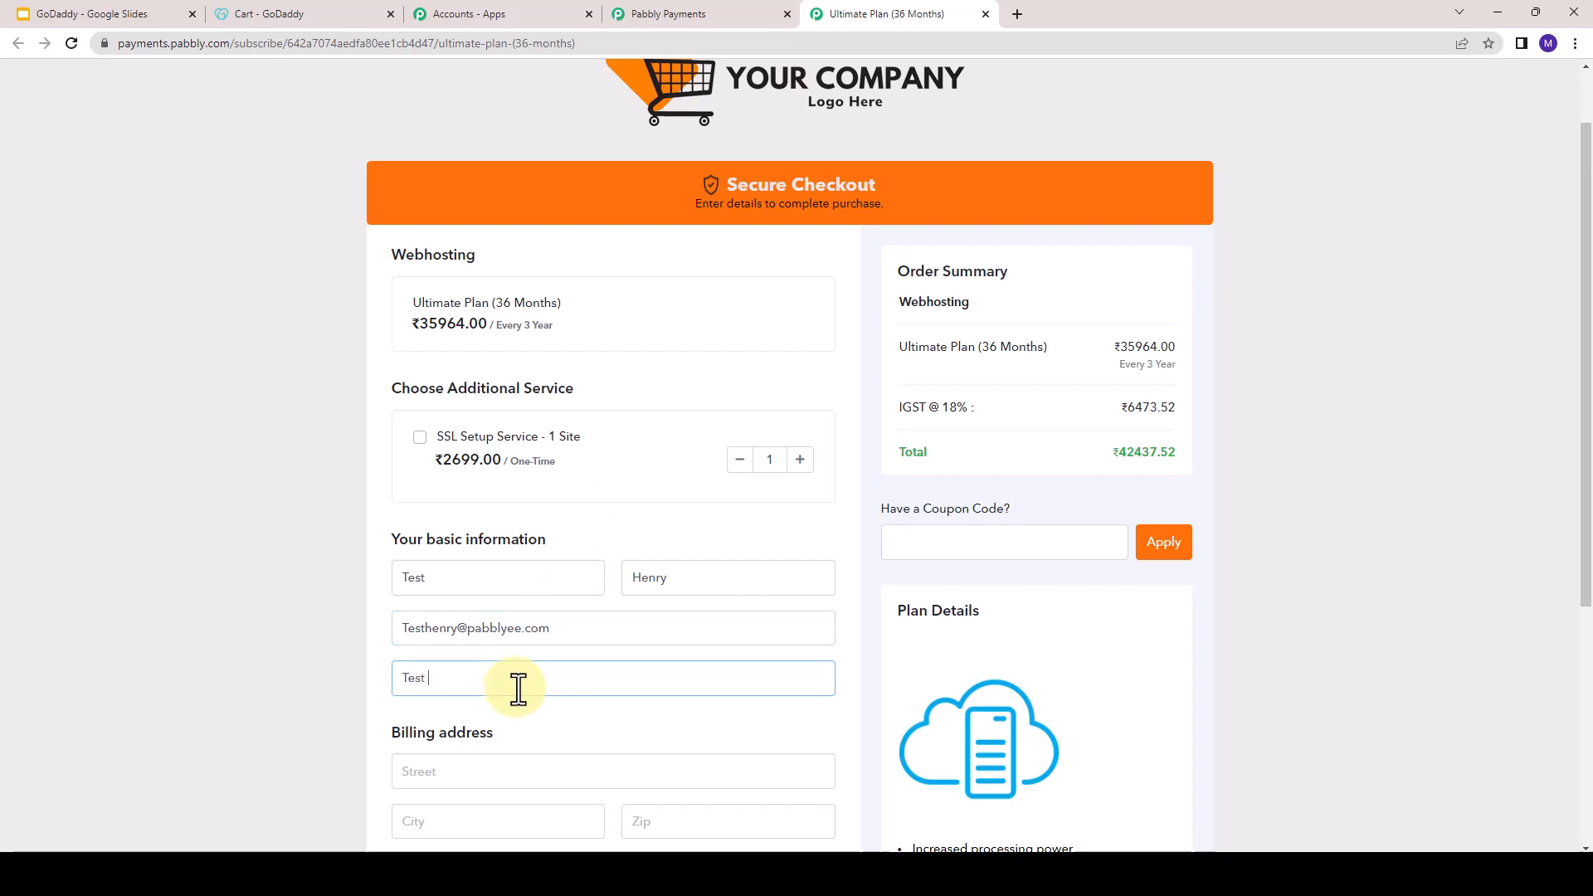
text( Ci)
text(ompany)
- Fill in the street, city and zip code of the billing address
scroll(518, 688, down, 5)
click(468, 382)
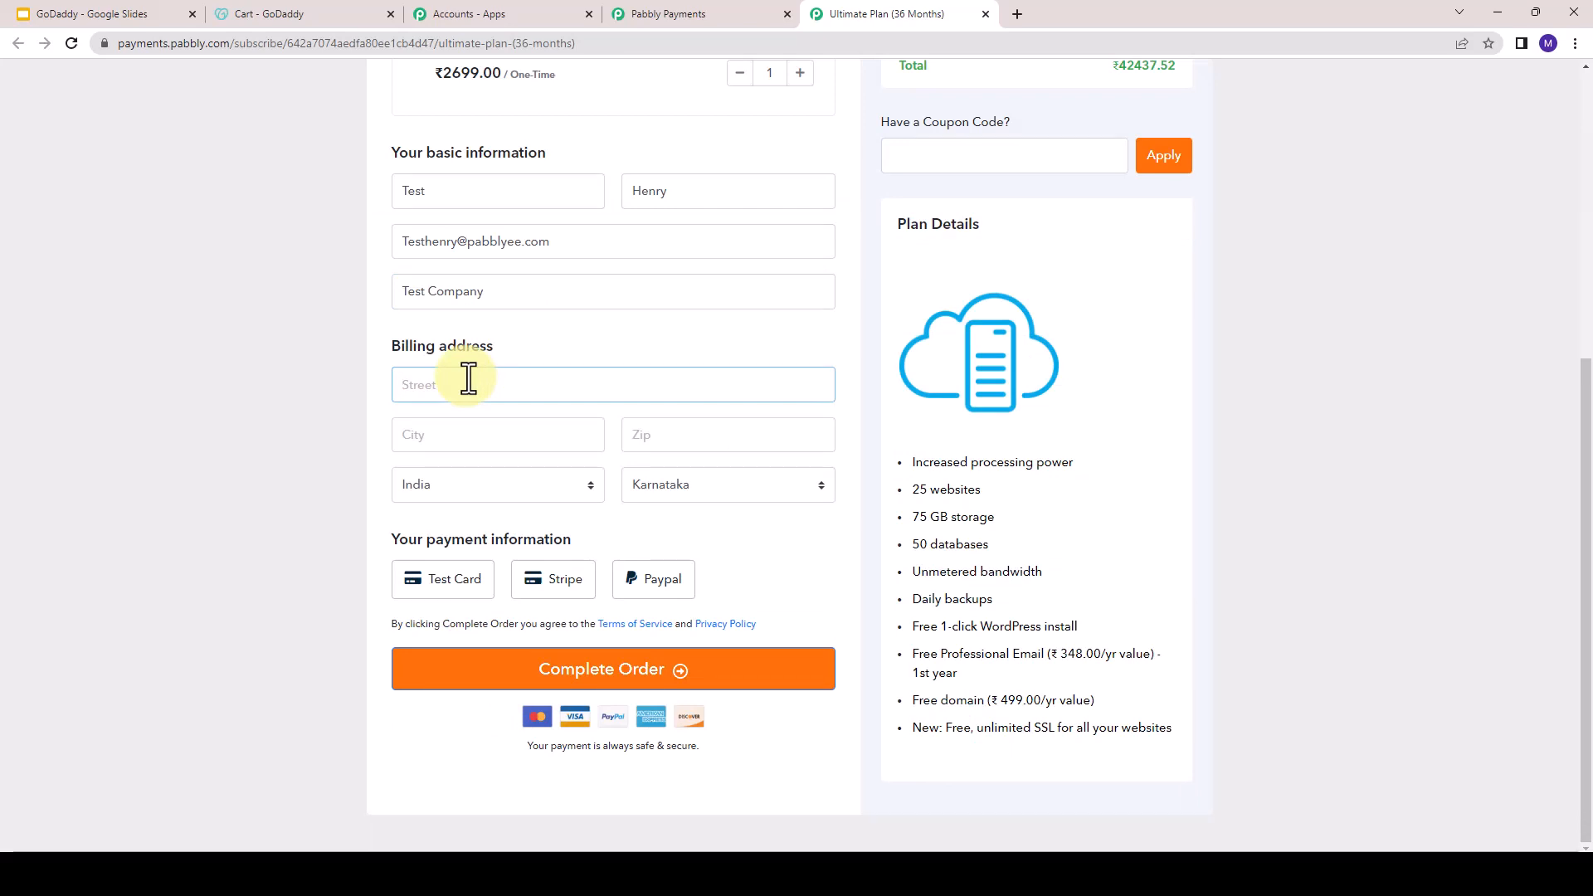
text(Street 22)
click(469, 434)
text(bhopal)
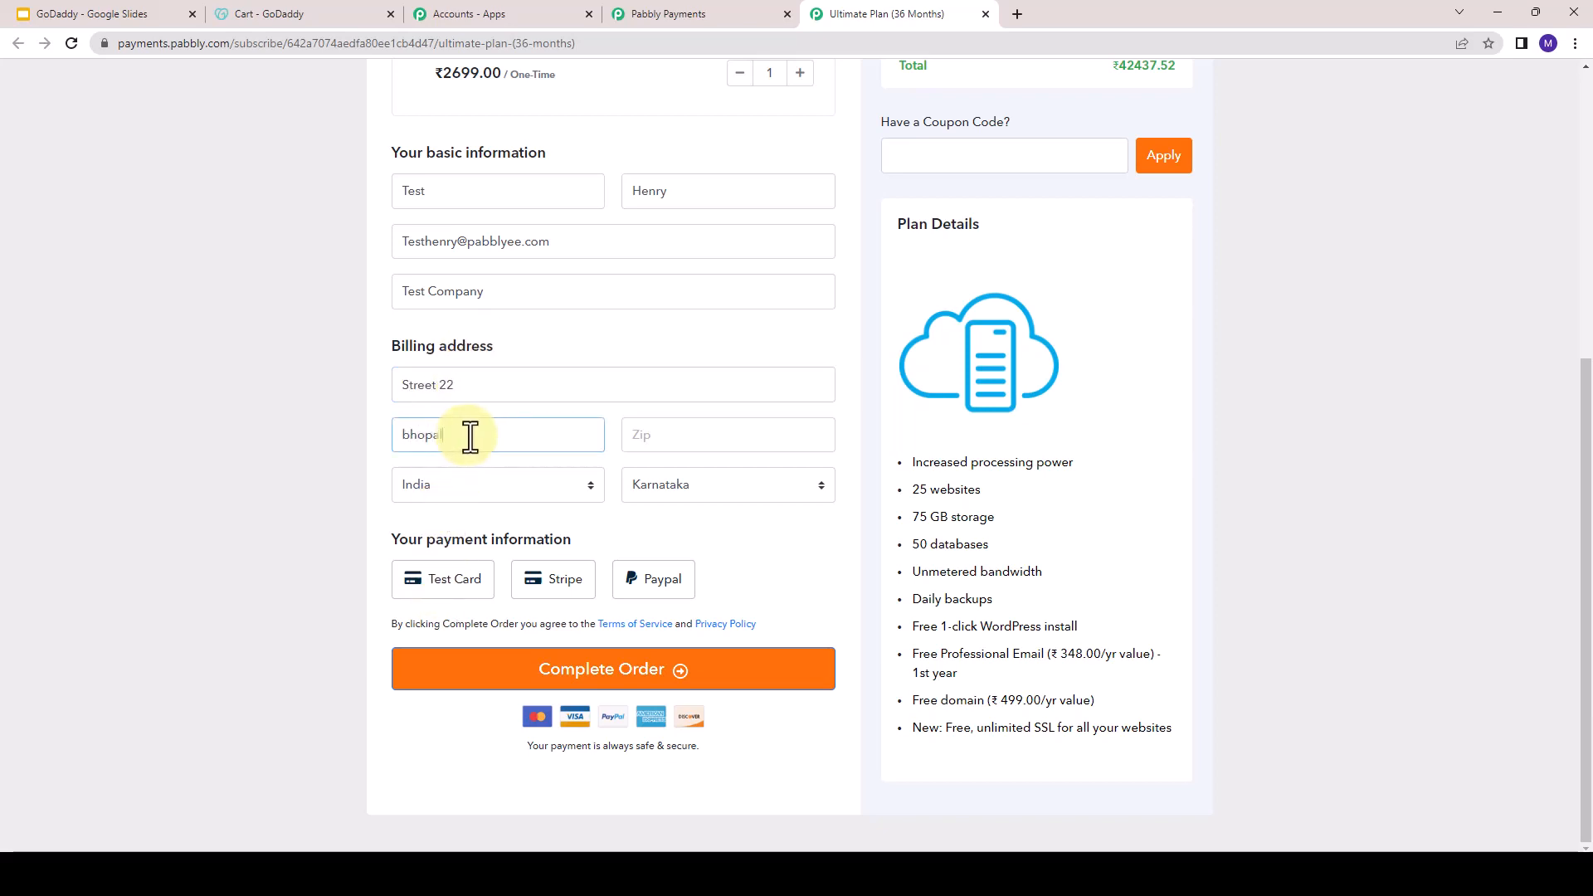
click(678, 435)
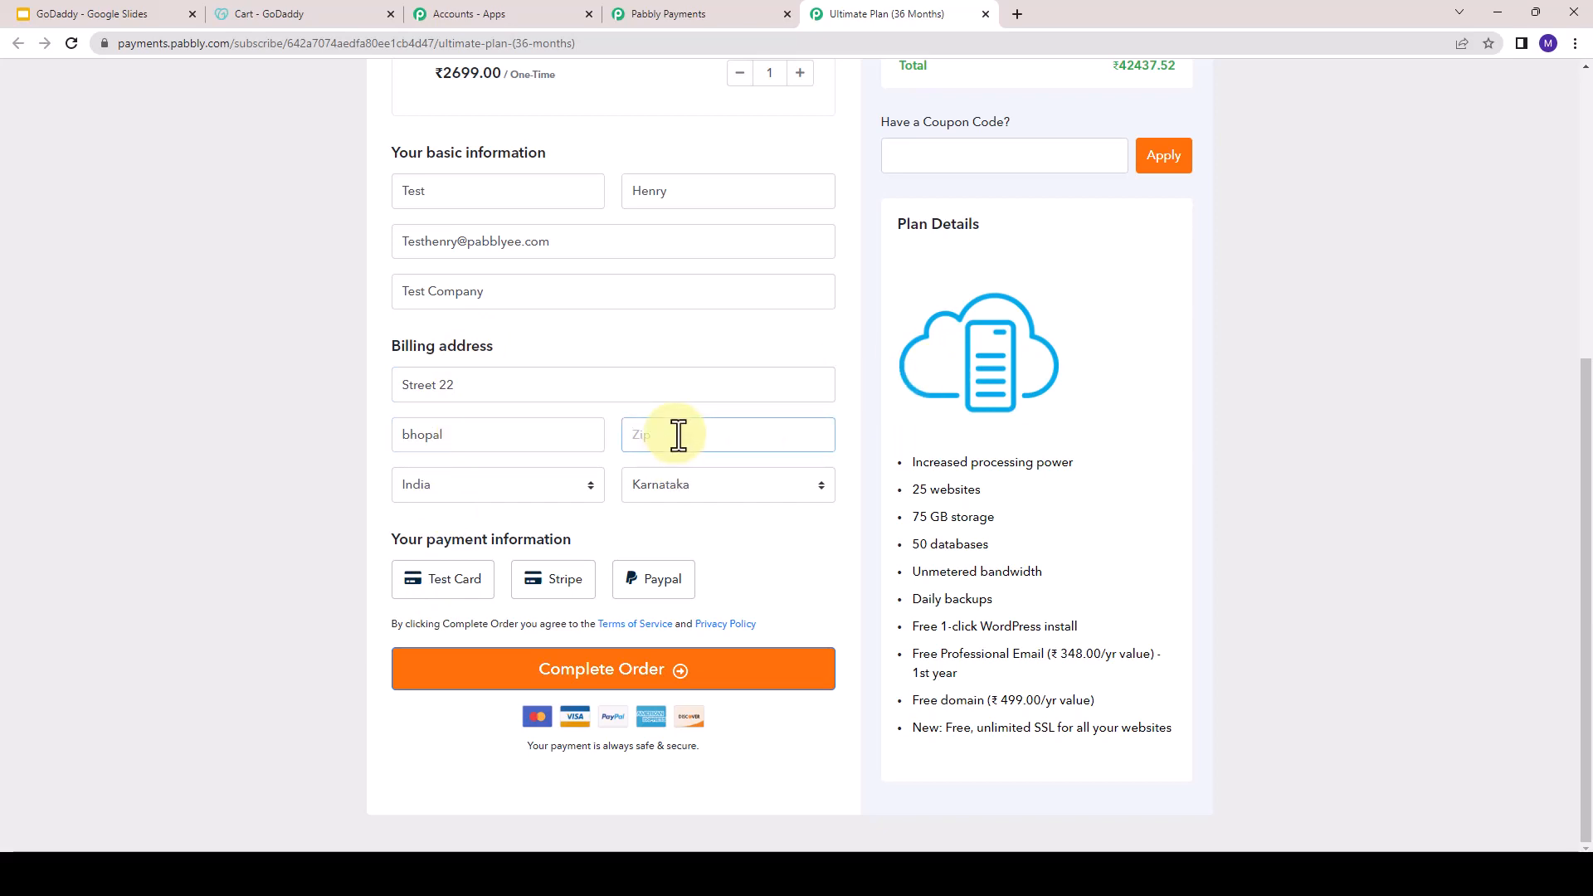
text(460202)
- Complete the order by Test Card with the autofilled card number, expiry and CVV for a successful payment, and decline saving the card
click(440, 585)
scroll(469, 624, up, 1)
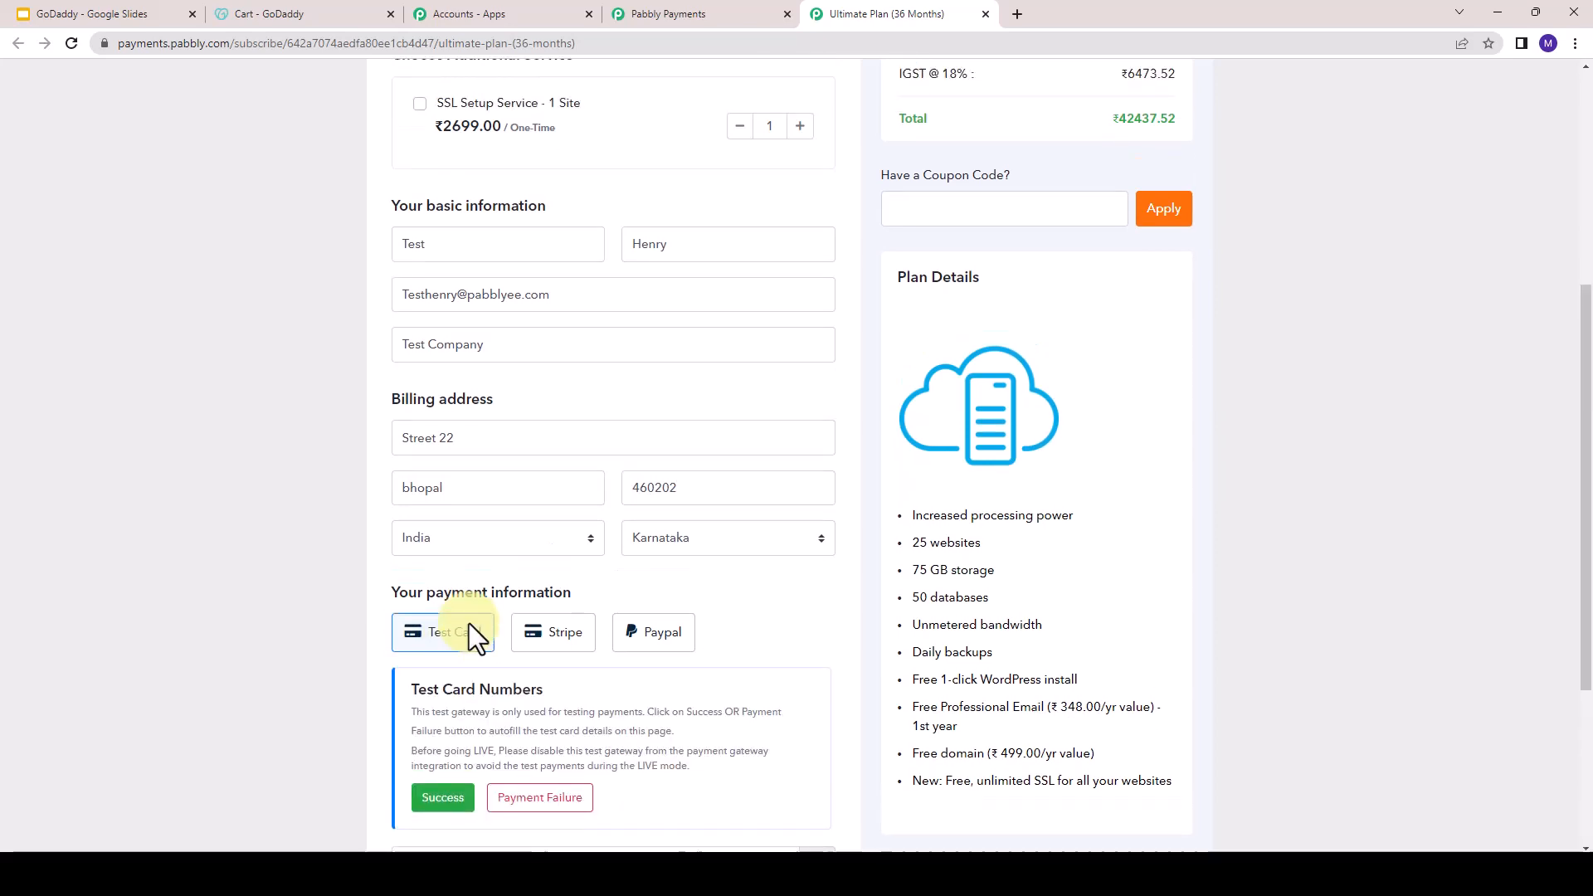
scroll(456, 706, down, 3)
click(437, 576)
scroll(824, 545, down, 1)
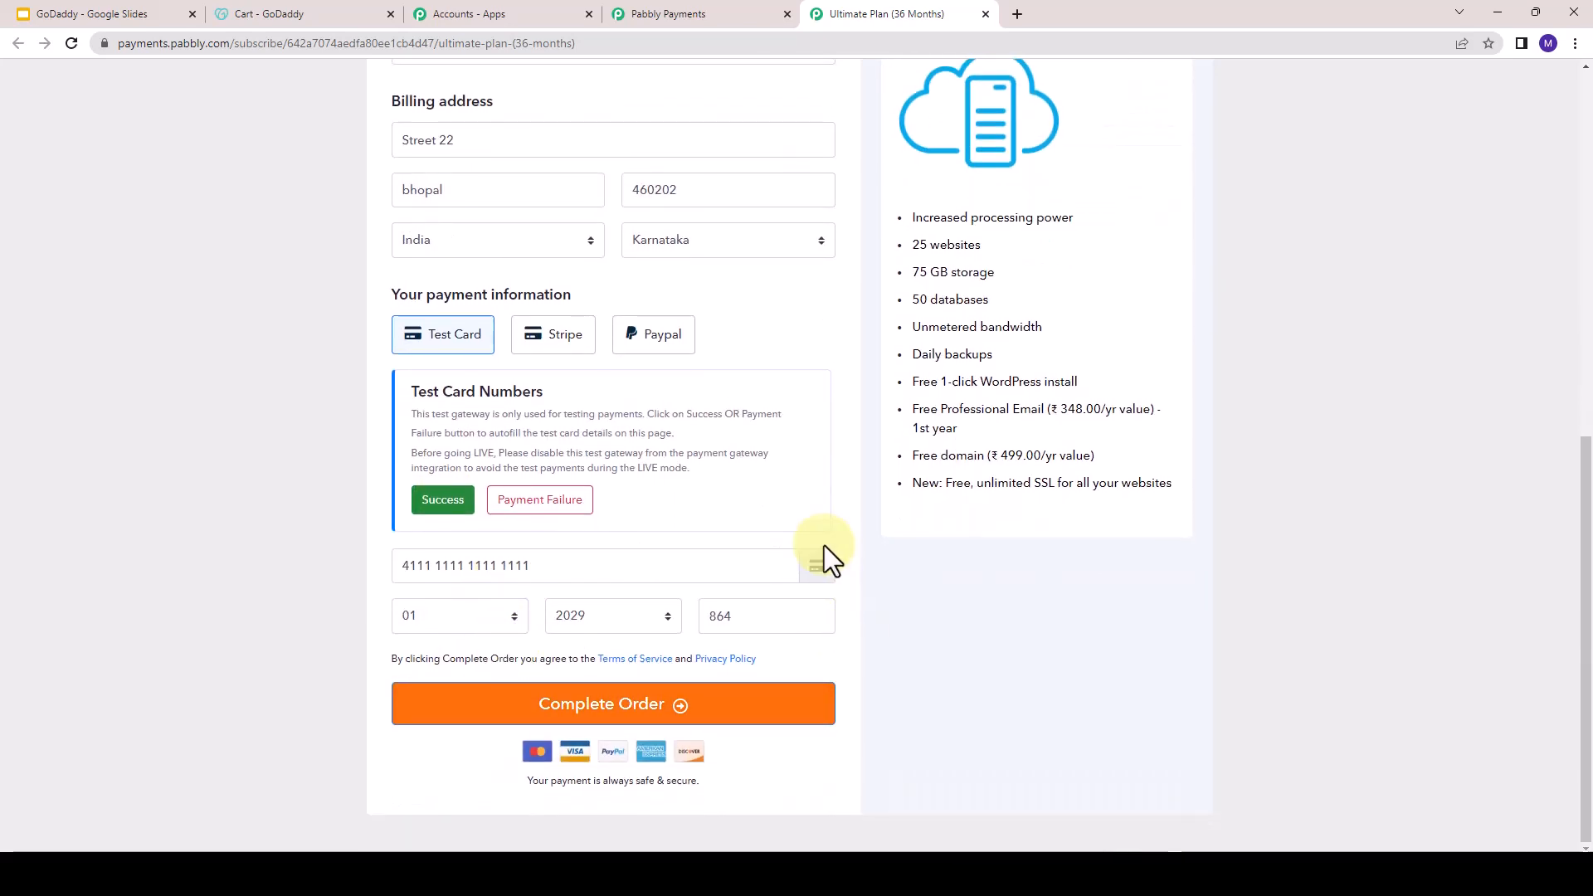
click(635, 712)
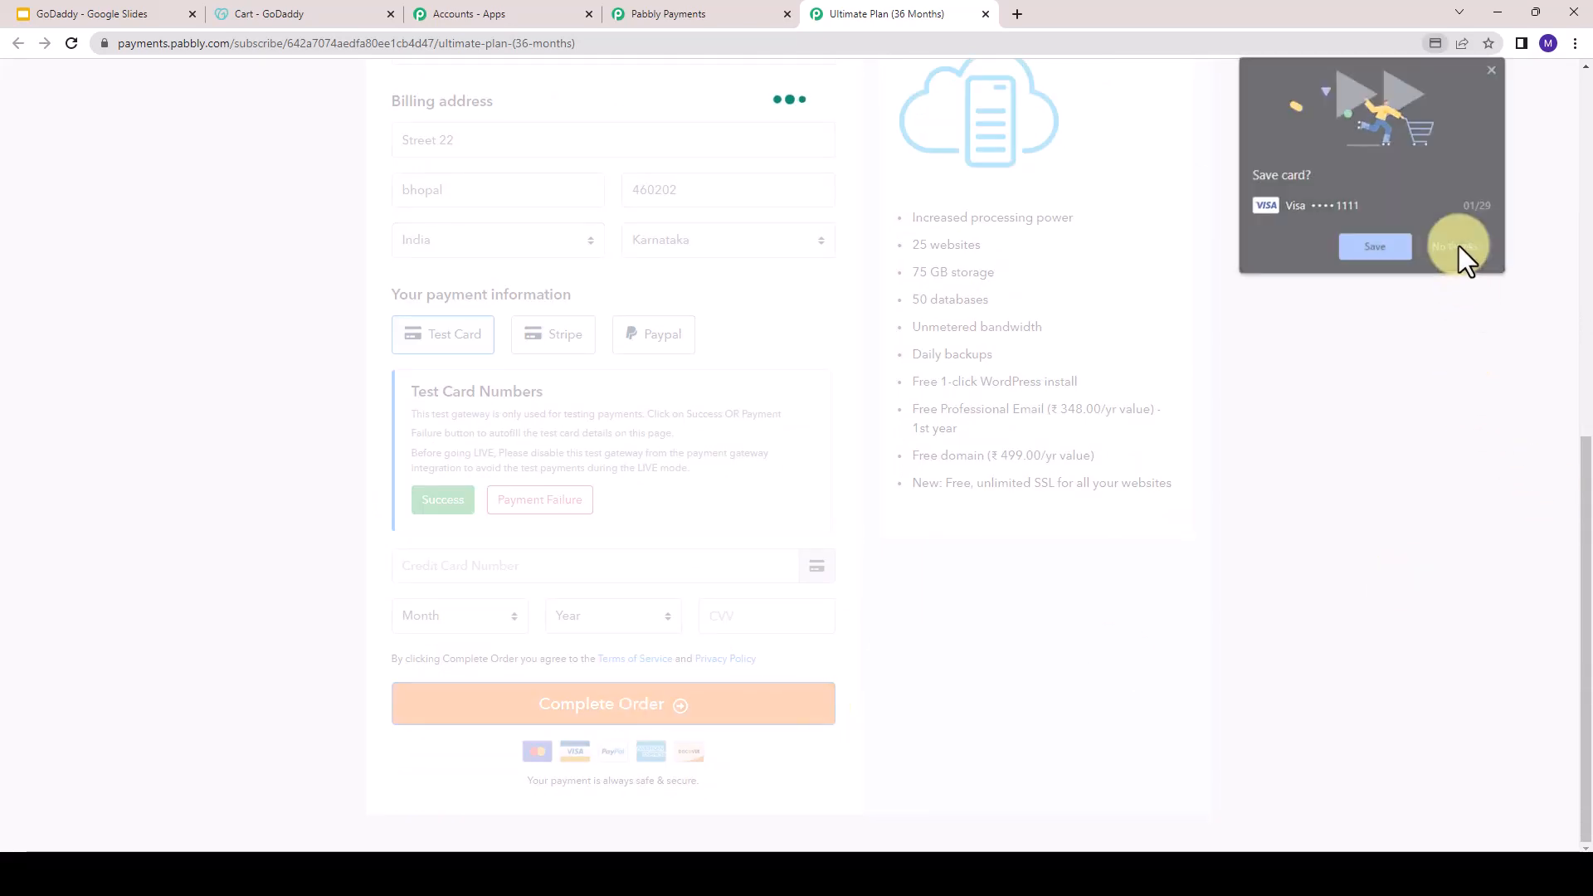
click(1457, 245)
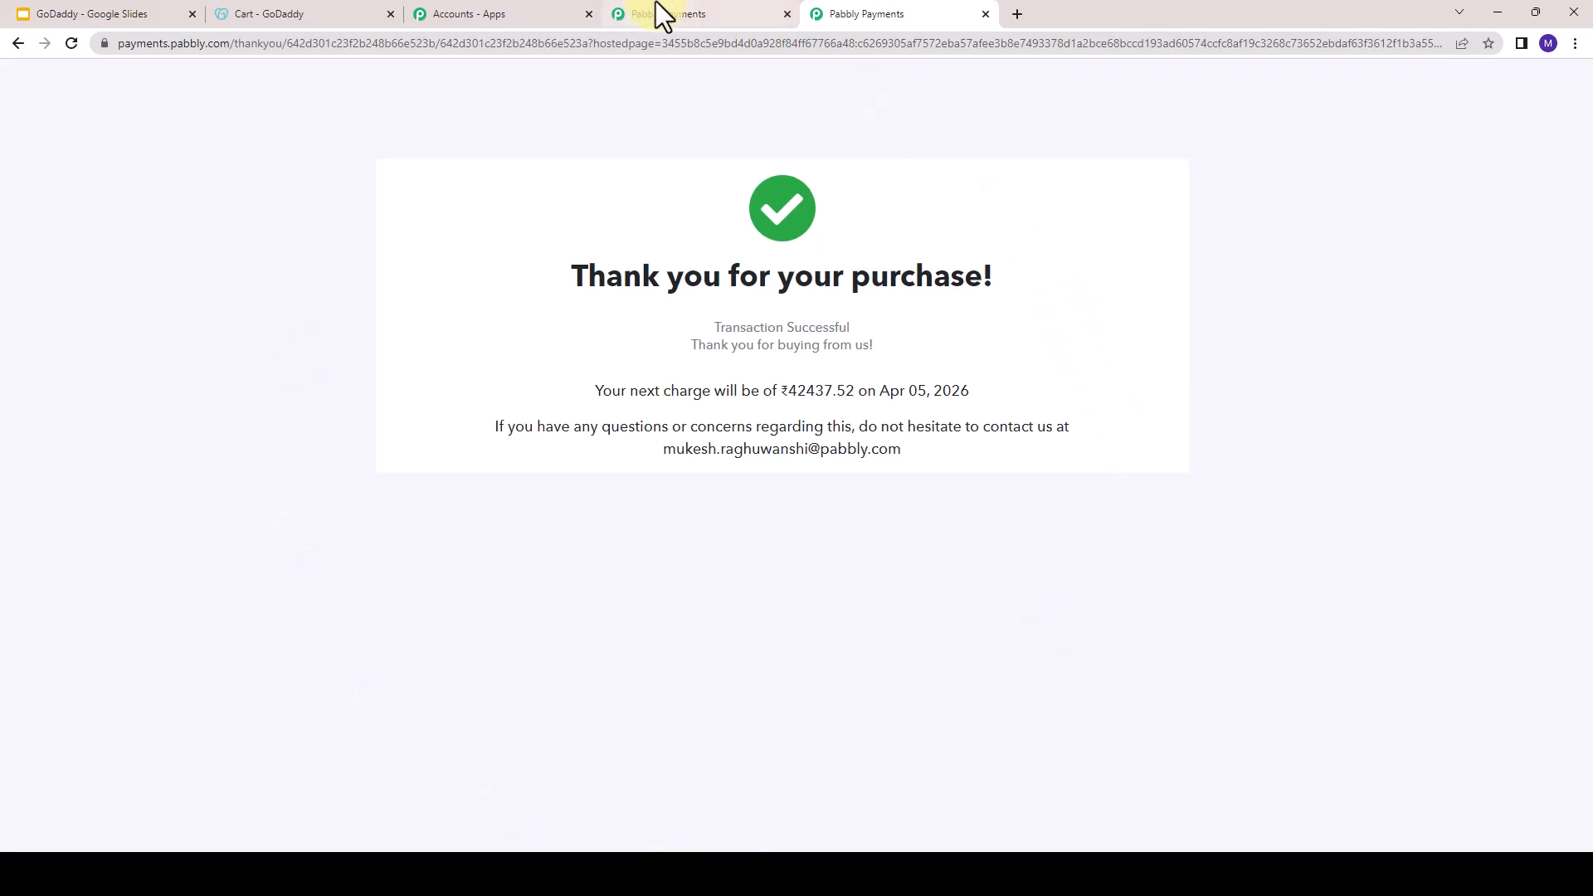
- Examine the company, billing, shipping and amount details of the newest Webhosting invoice in Pabbly Subscription Billing, and close it
click(691, 14)
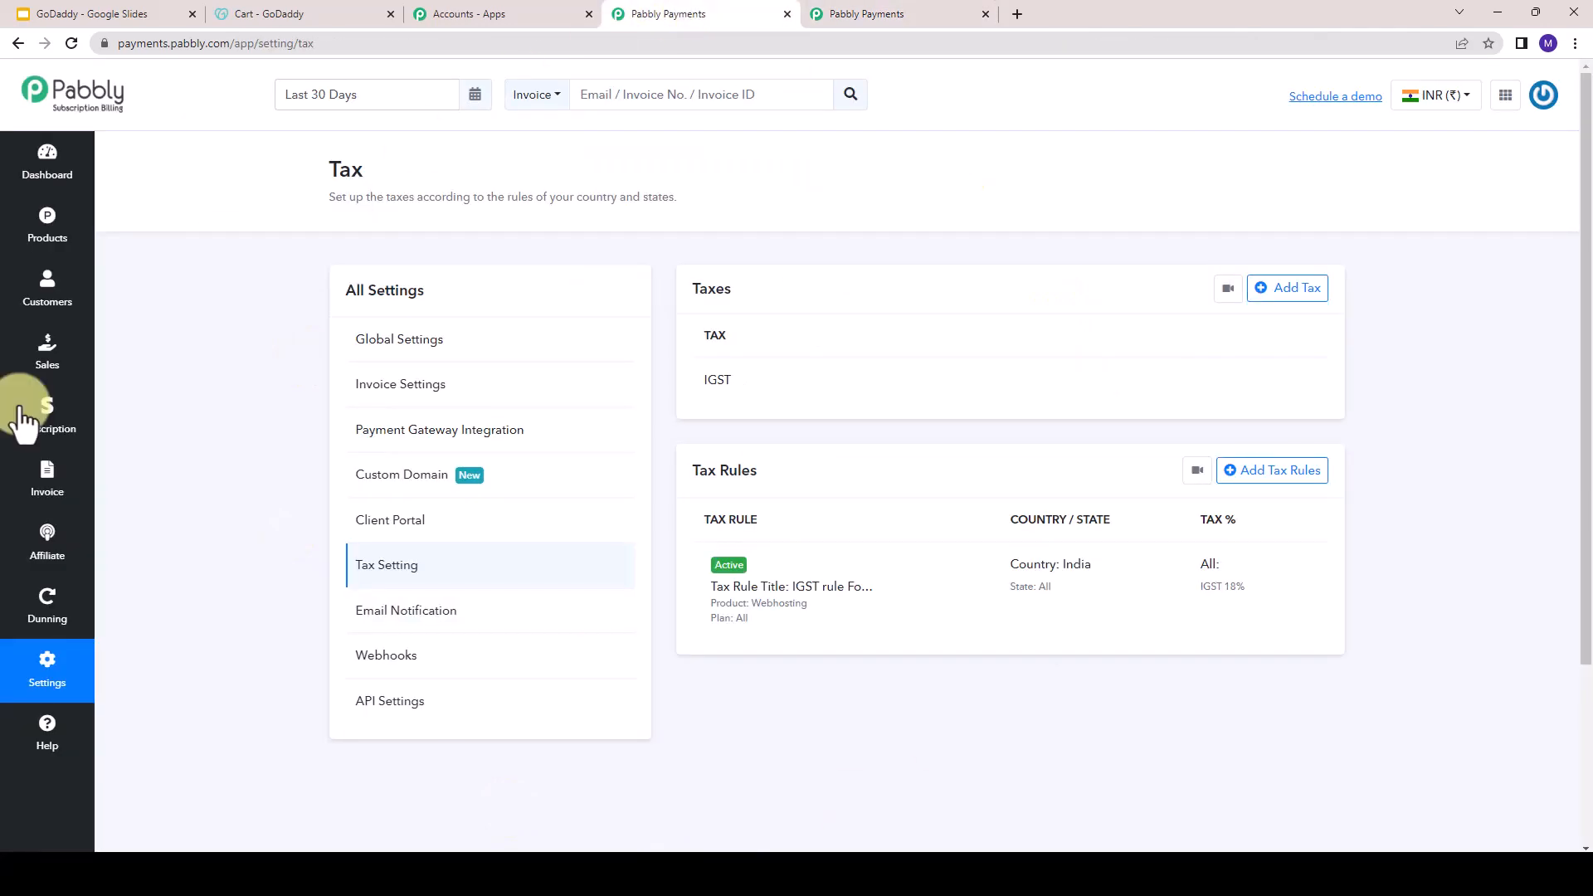
click(37, 489)
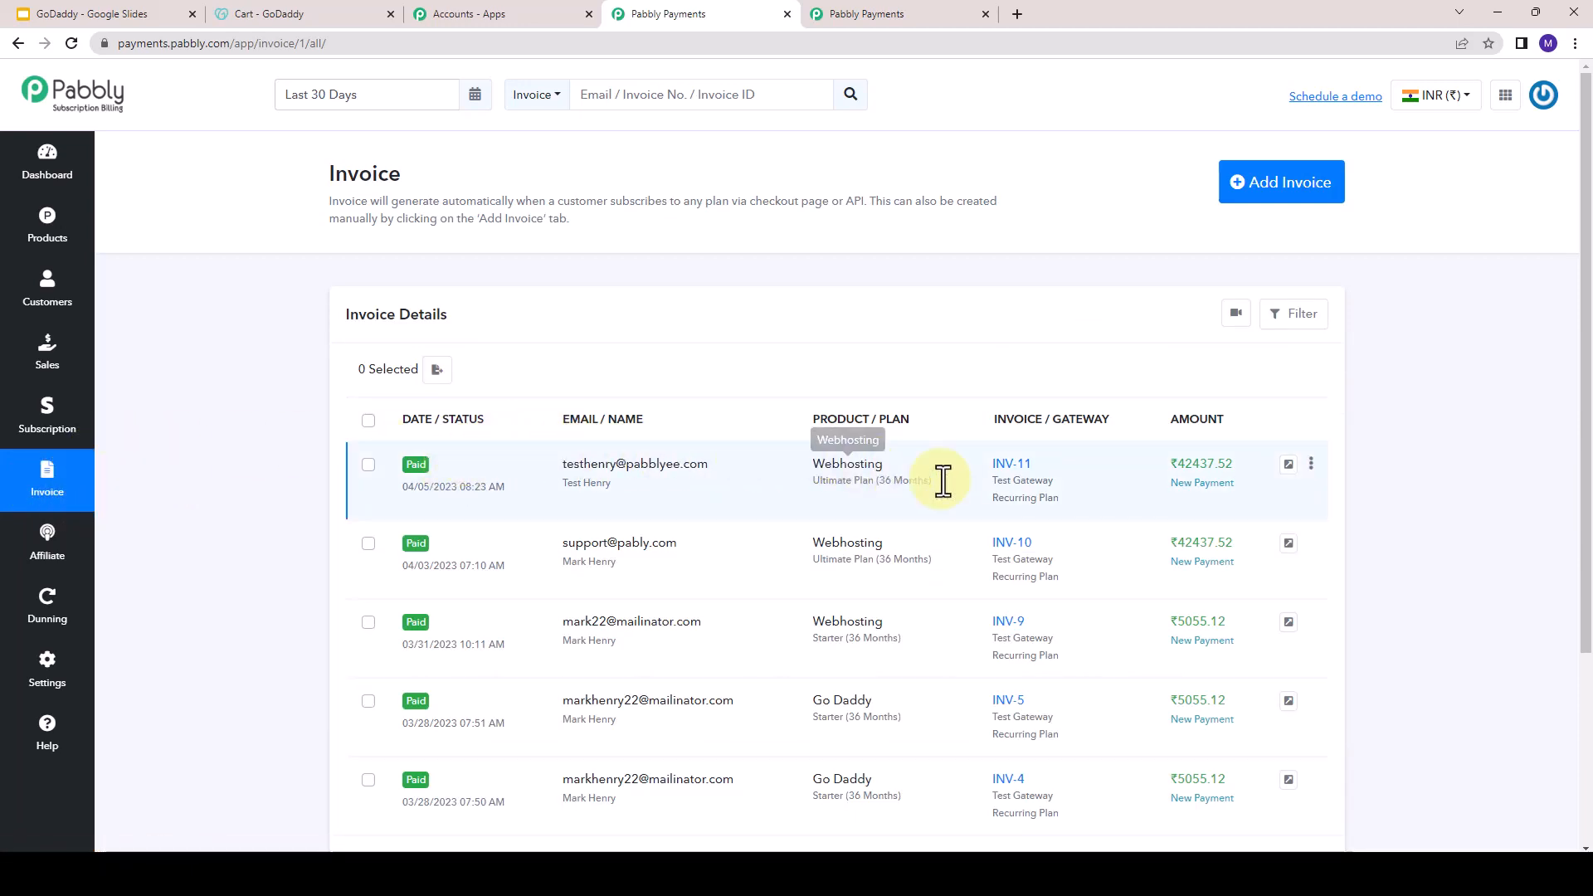
click(1004, 470)
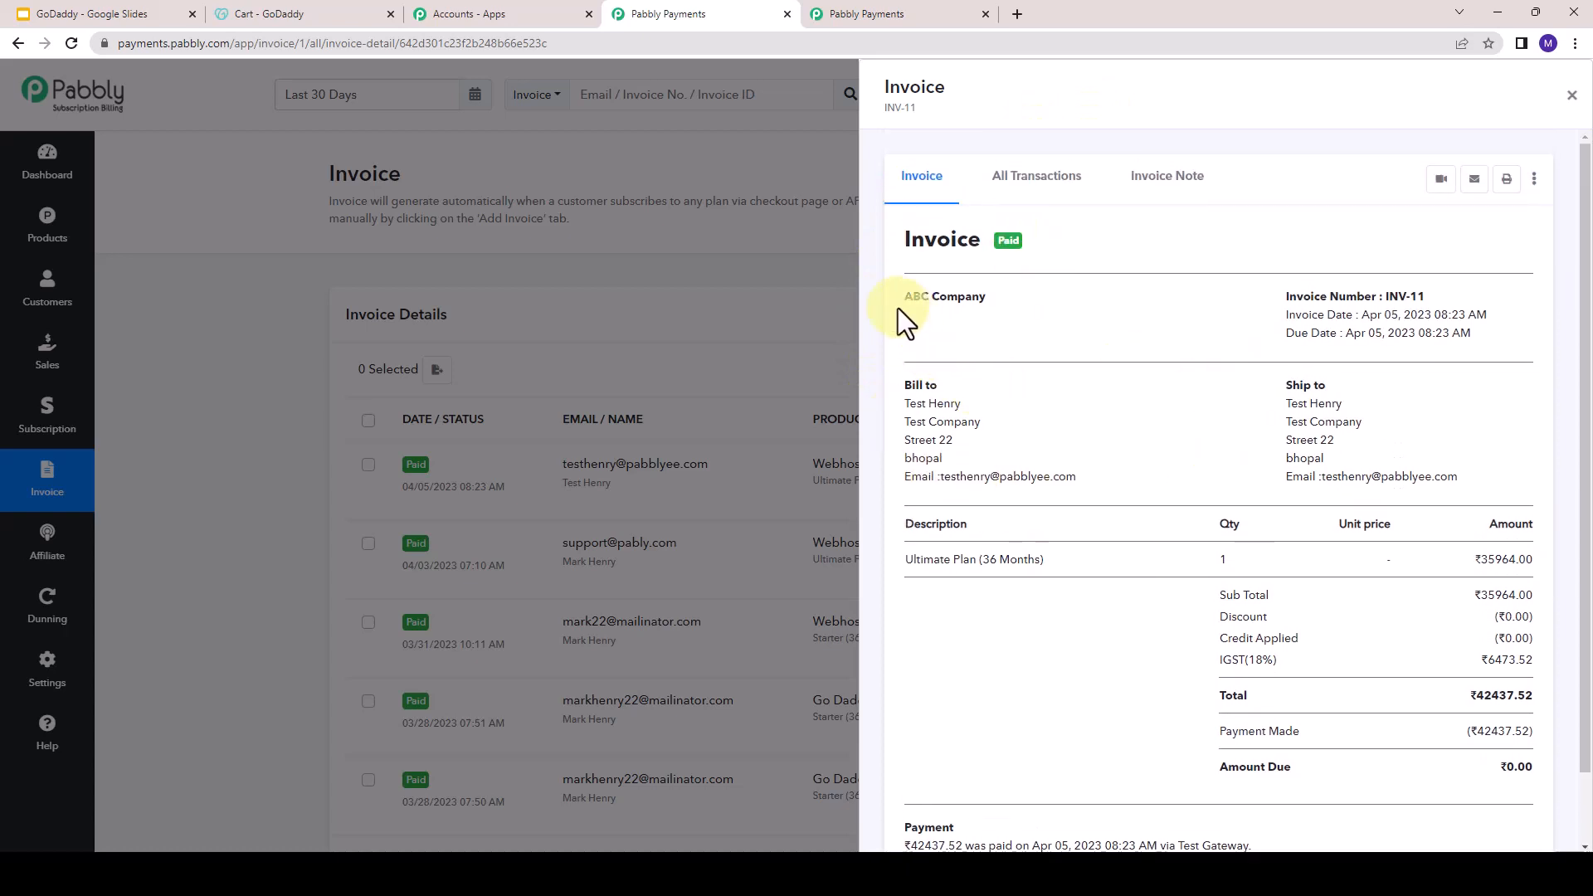
drag(904, 297, 989, 297)
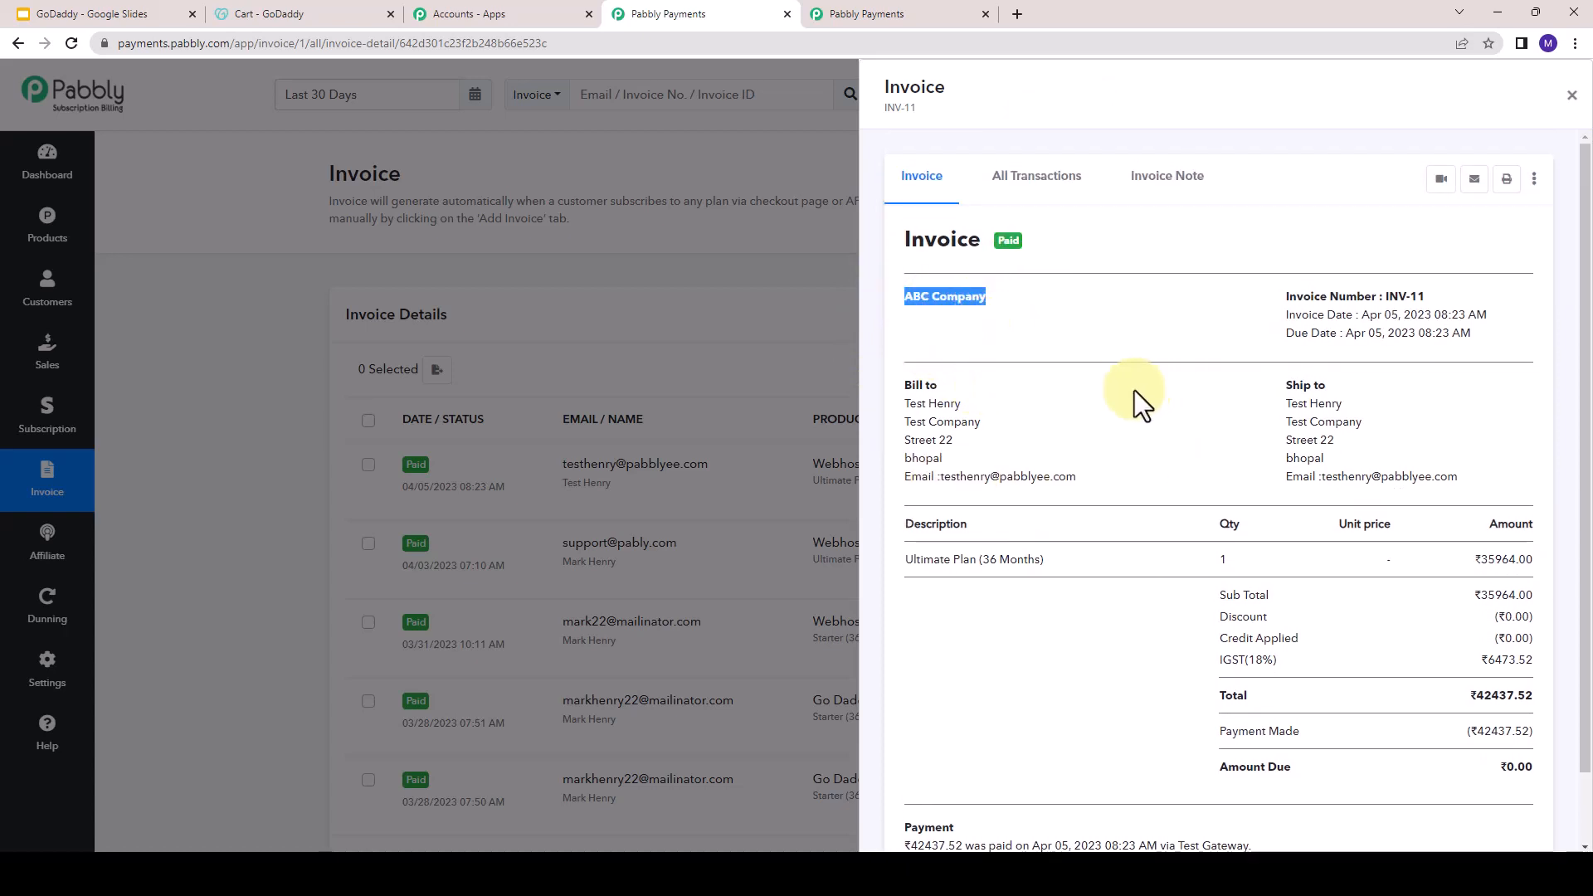
drag(904, 398, 1062, 490)
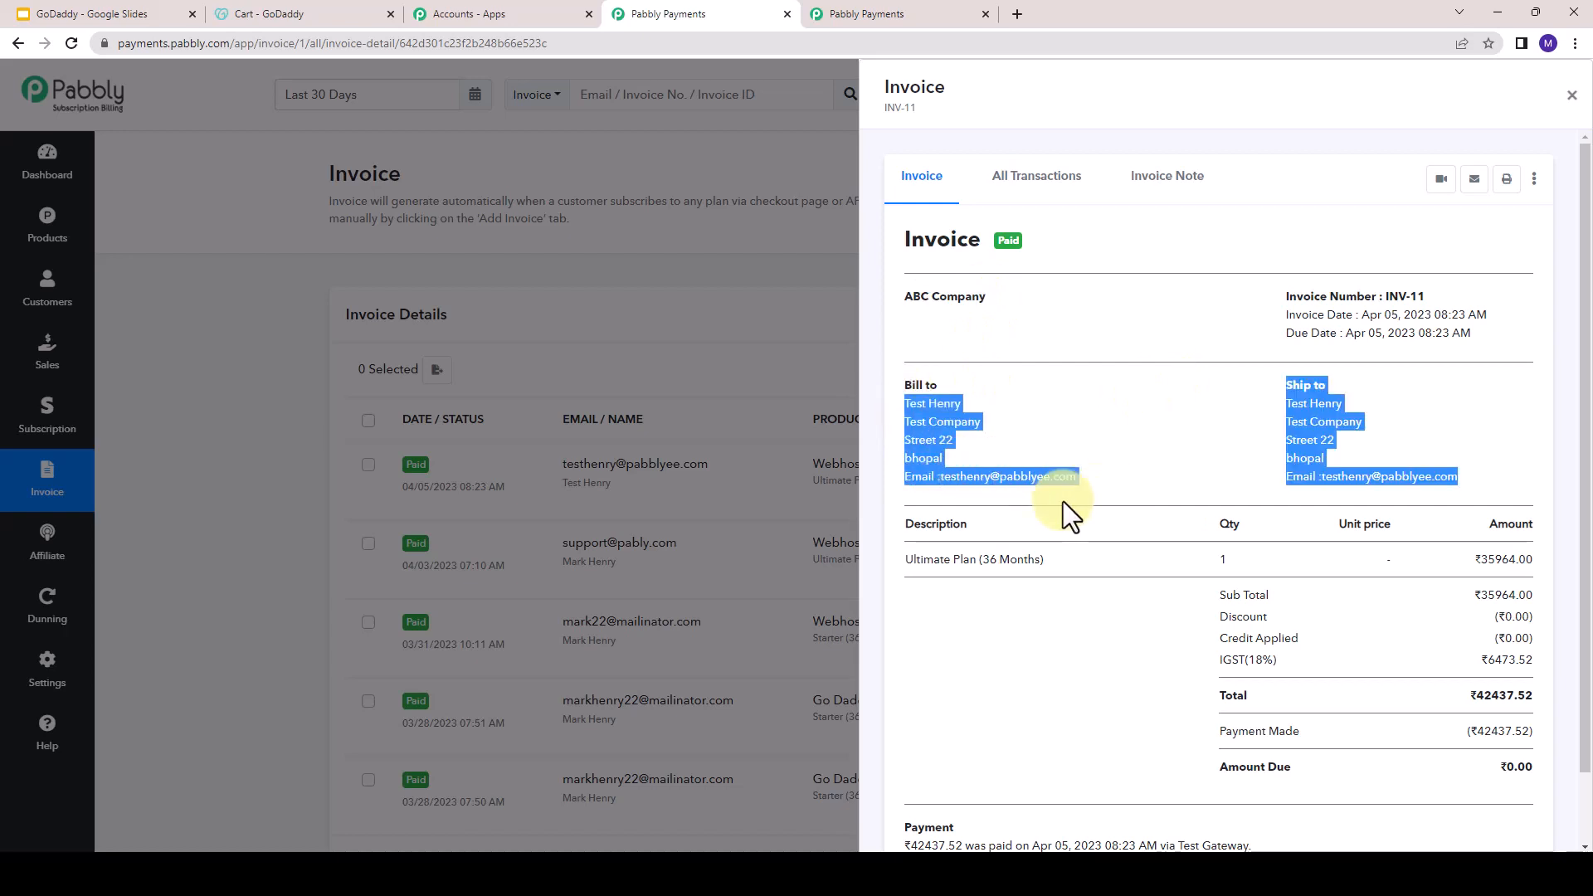
click(1185, 415)
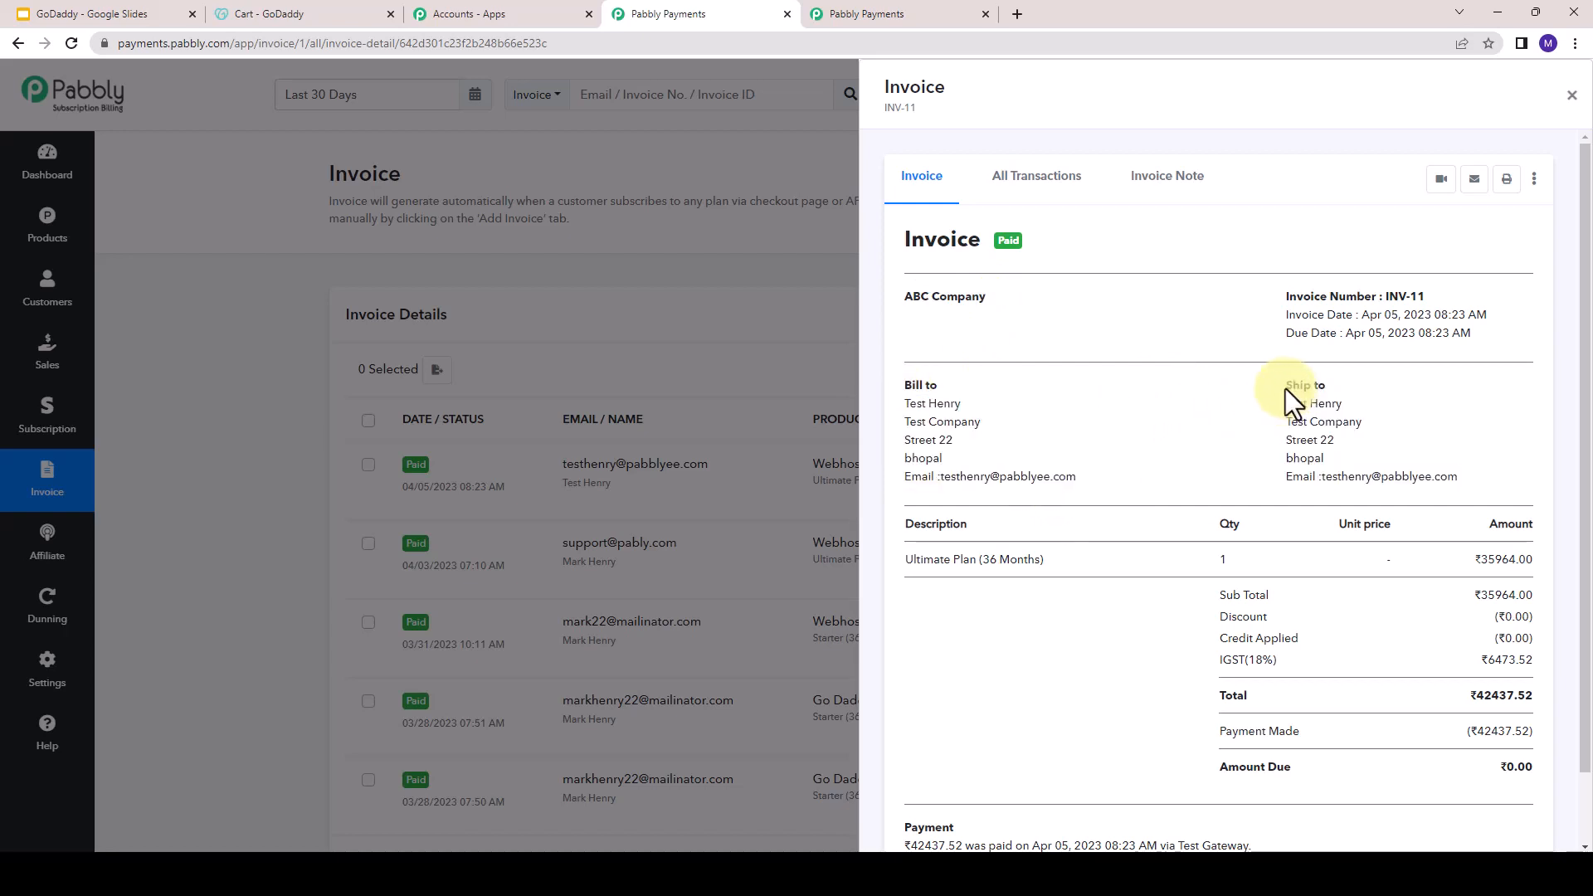
drag(1288, 388, 1466, 485)
scroll(1137, 600, down, 1)
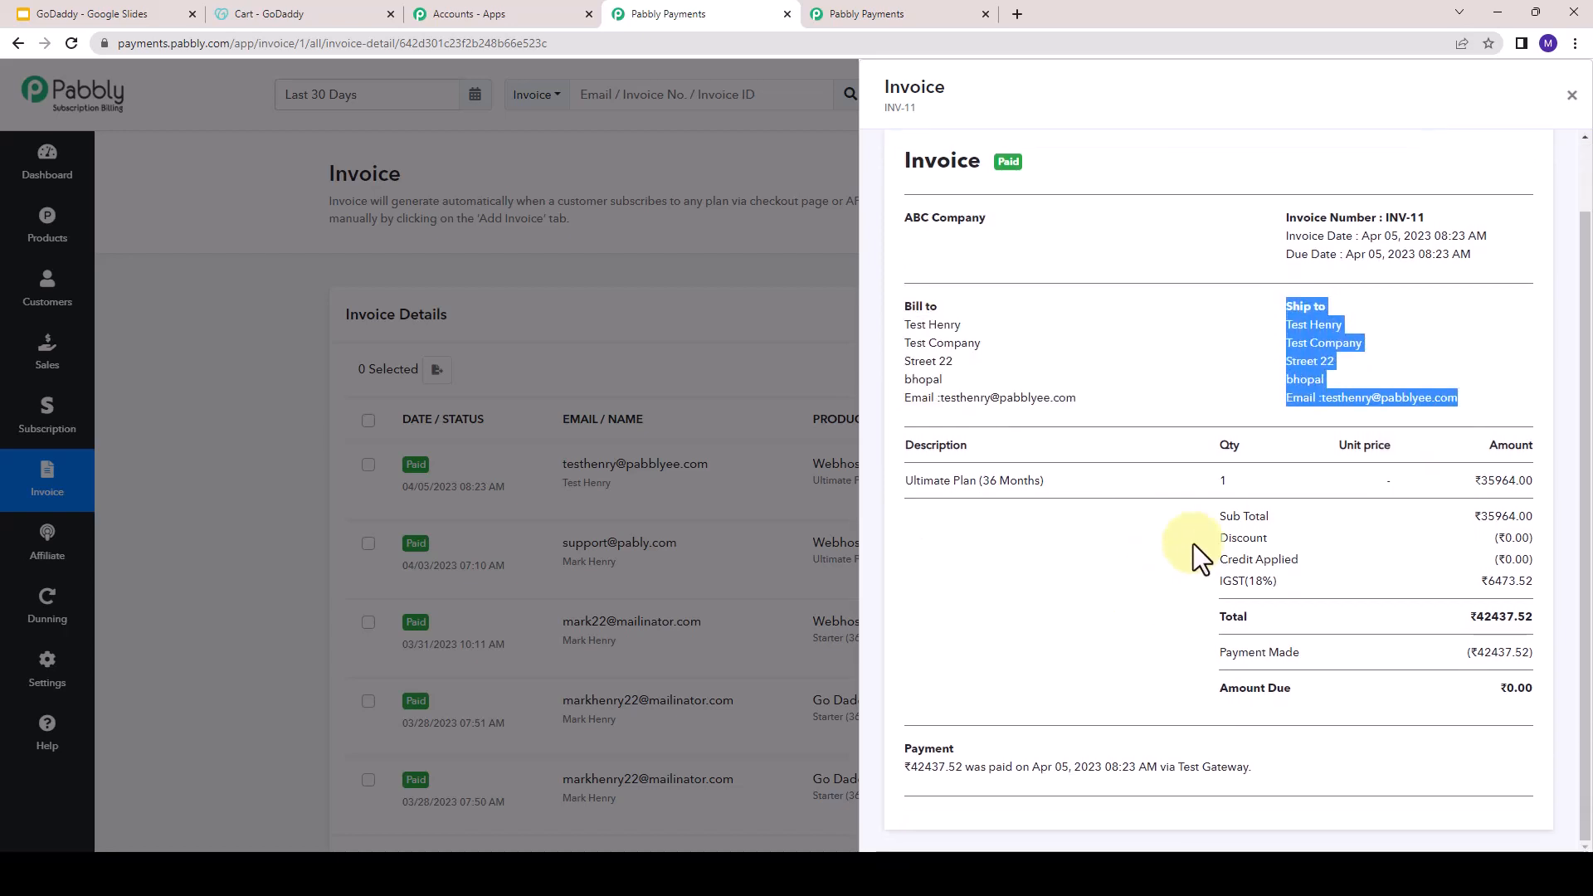
drag(1282, 406, 1396, 392)
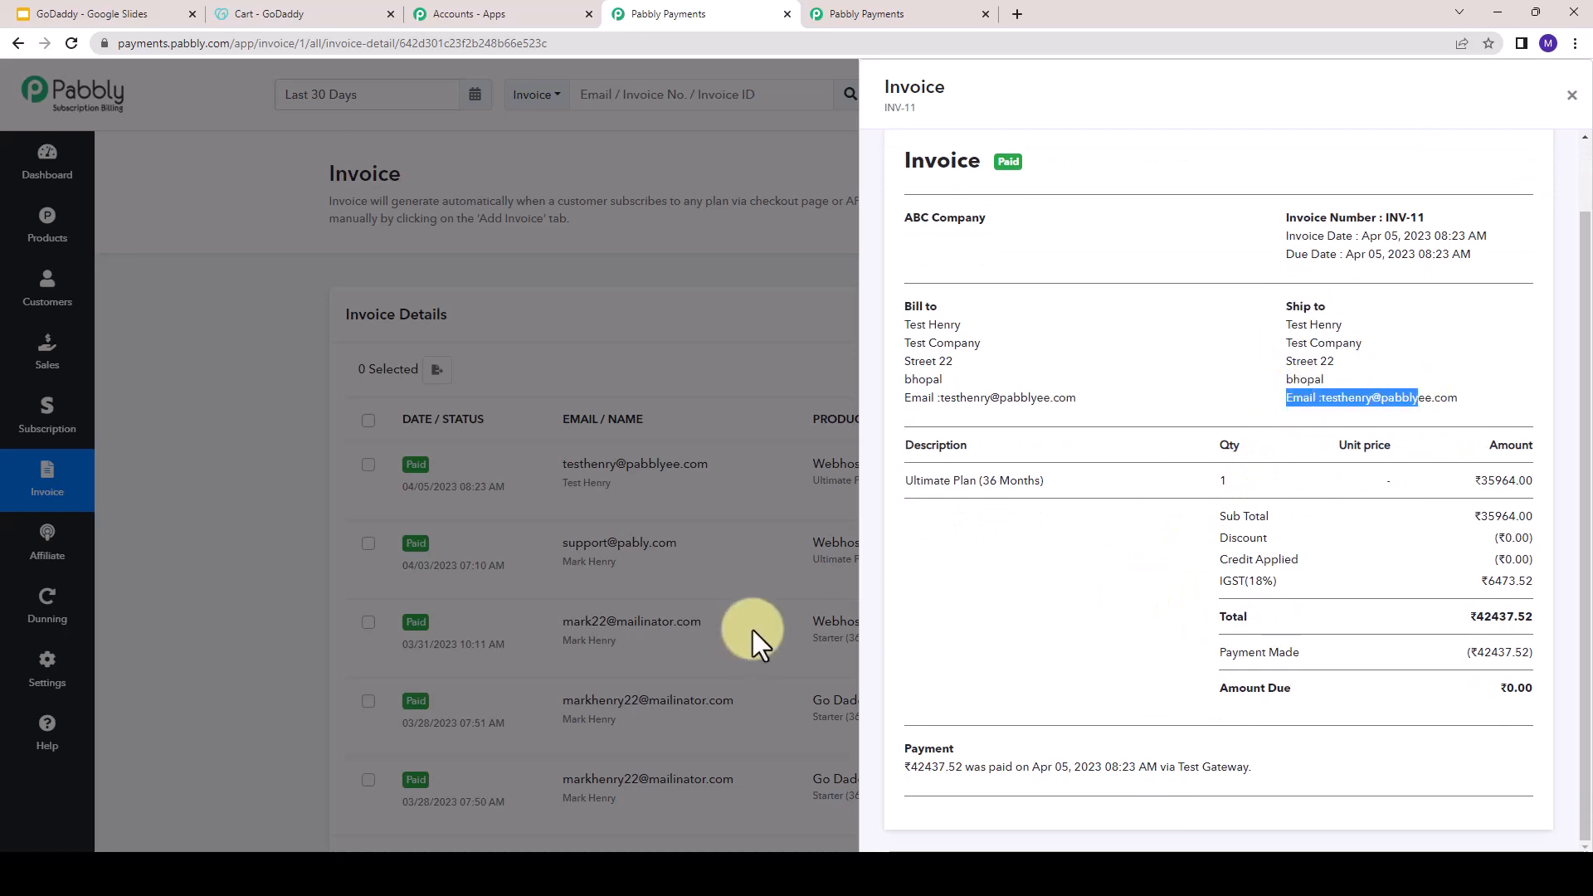
drag(913, 480, 1538, 586)
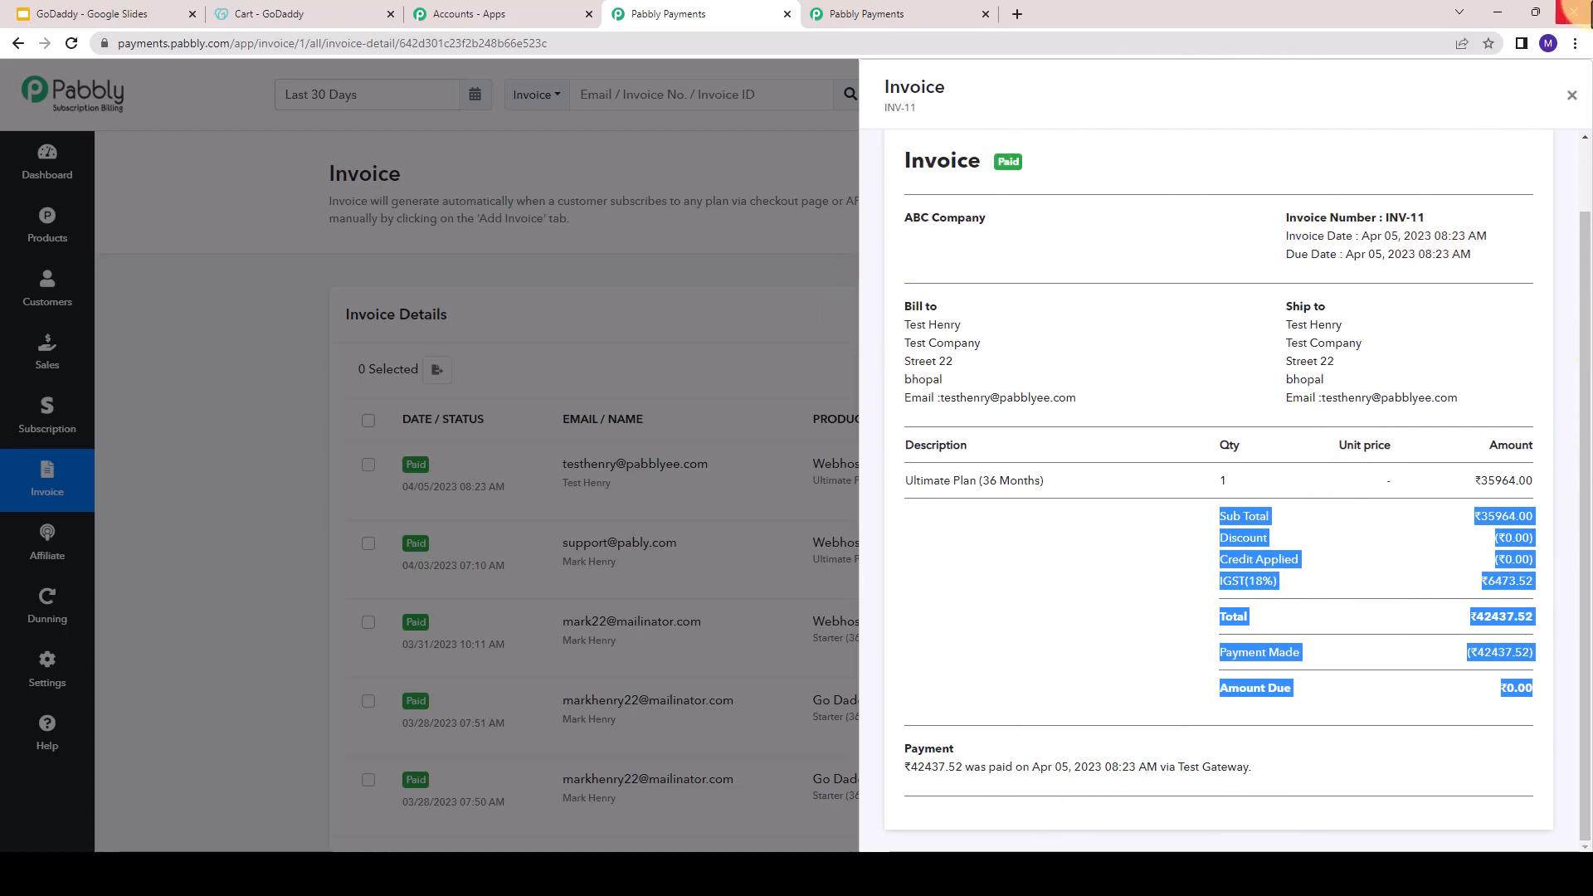
click(1574, 108)
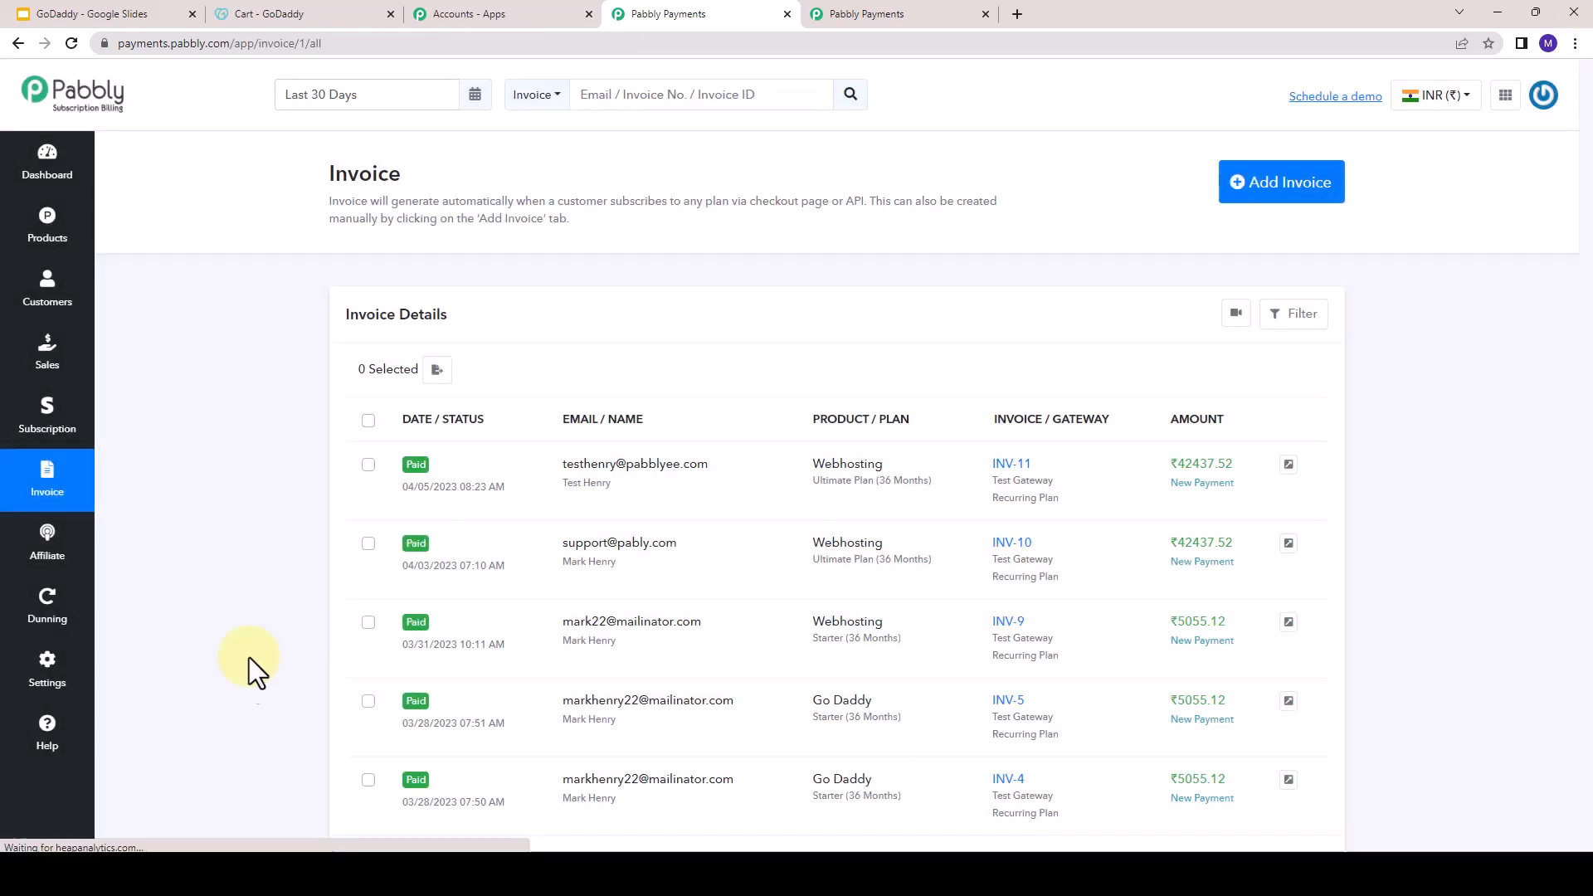
- Start a new invoice setting and open the merchant data of its invoice template for editing
click(18, 701)
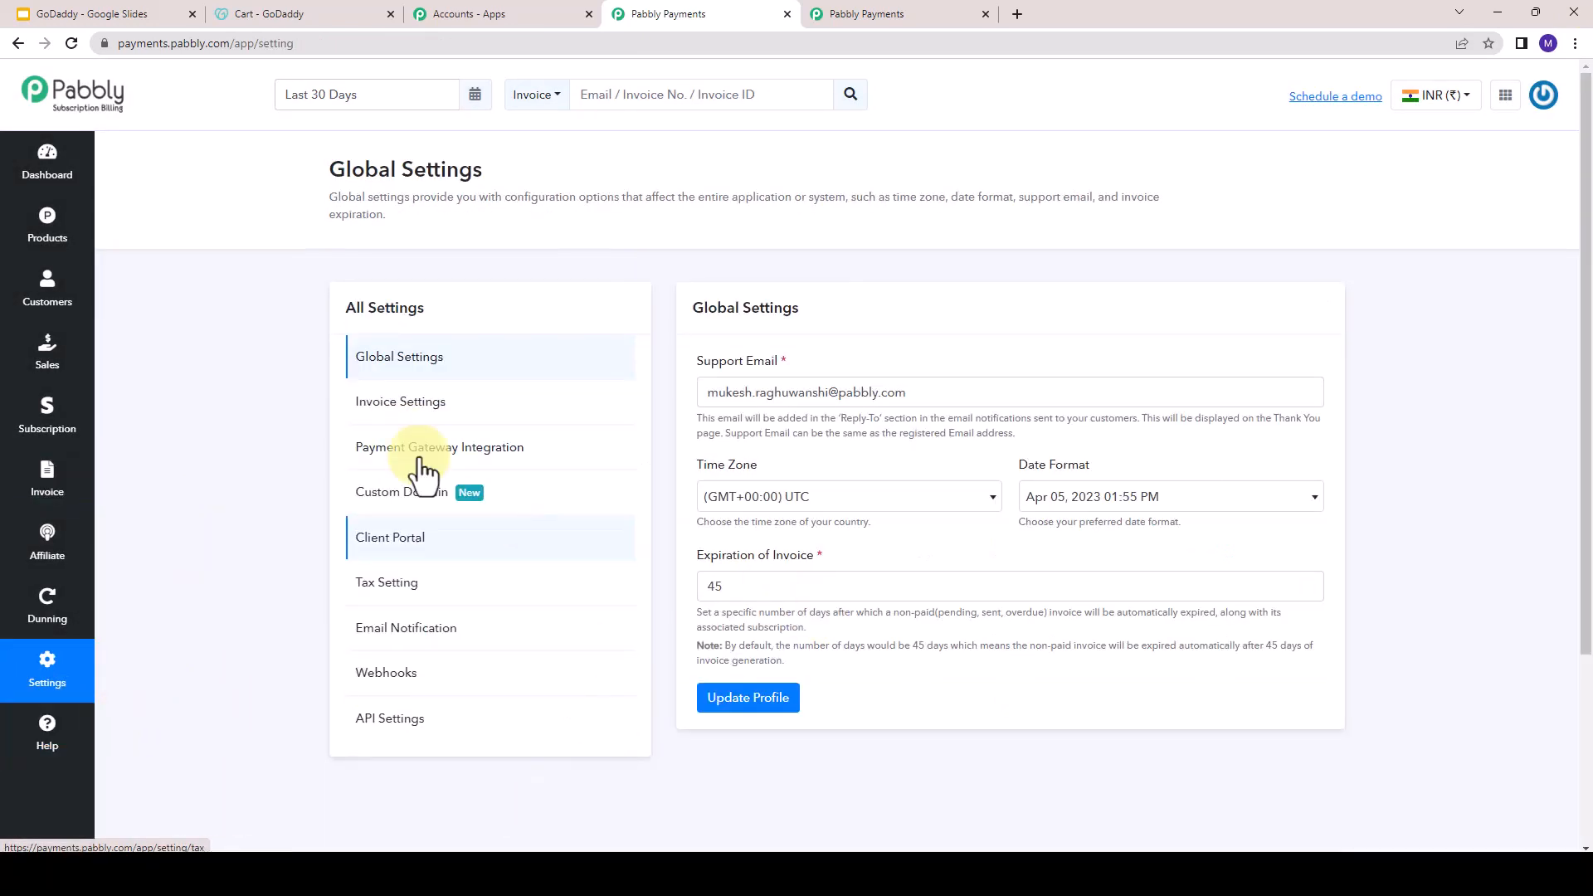
click(424, 421)
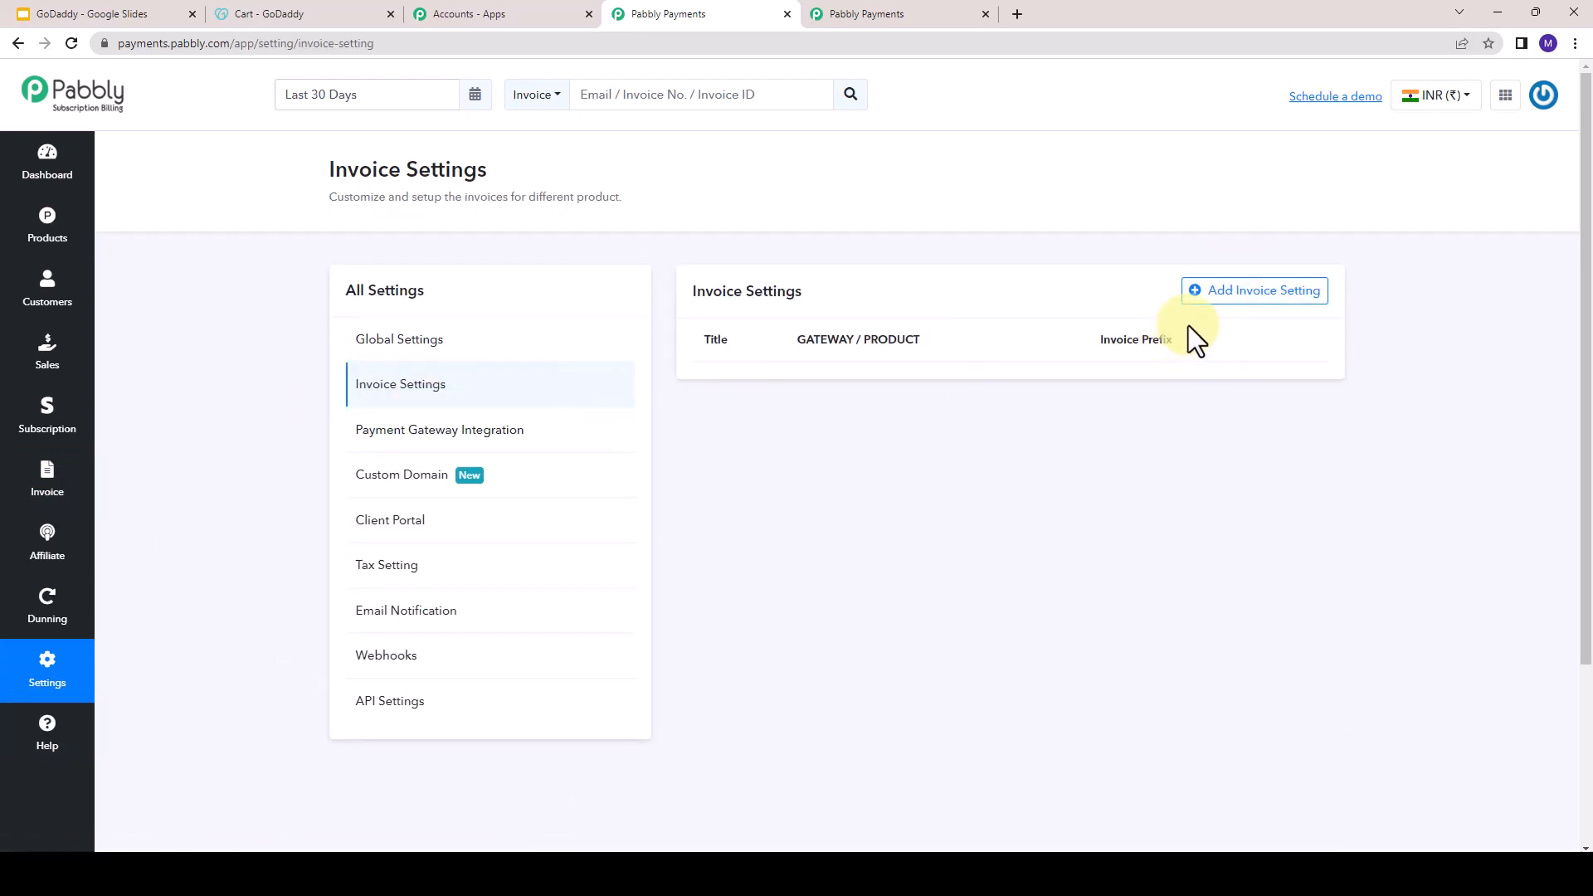
click(1244, 292)
scroll(790, 424, down, 3)
scroll(798, 478, down, 5)
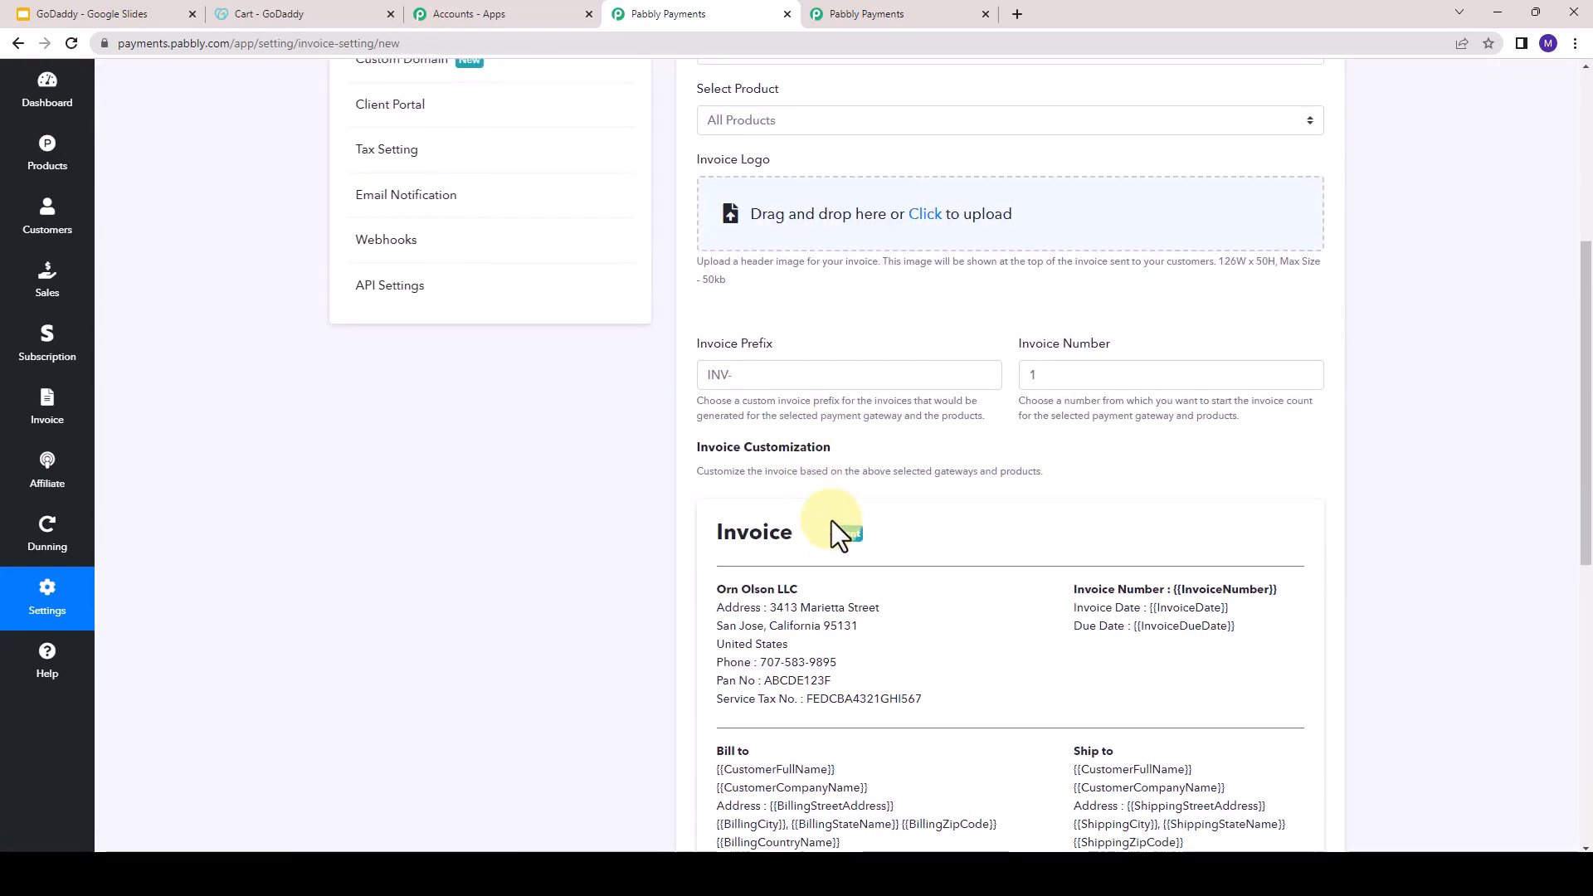
scroll(1047, 355, up, 1)
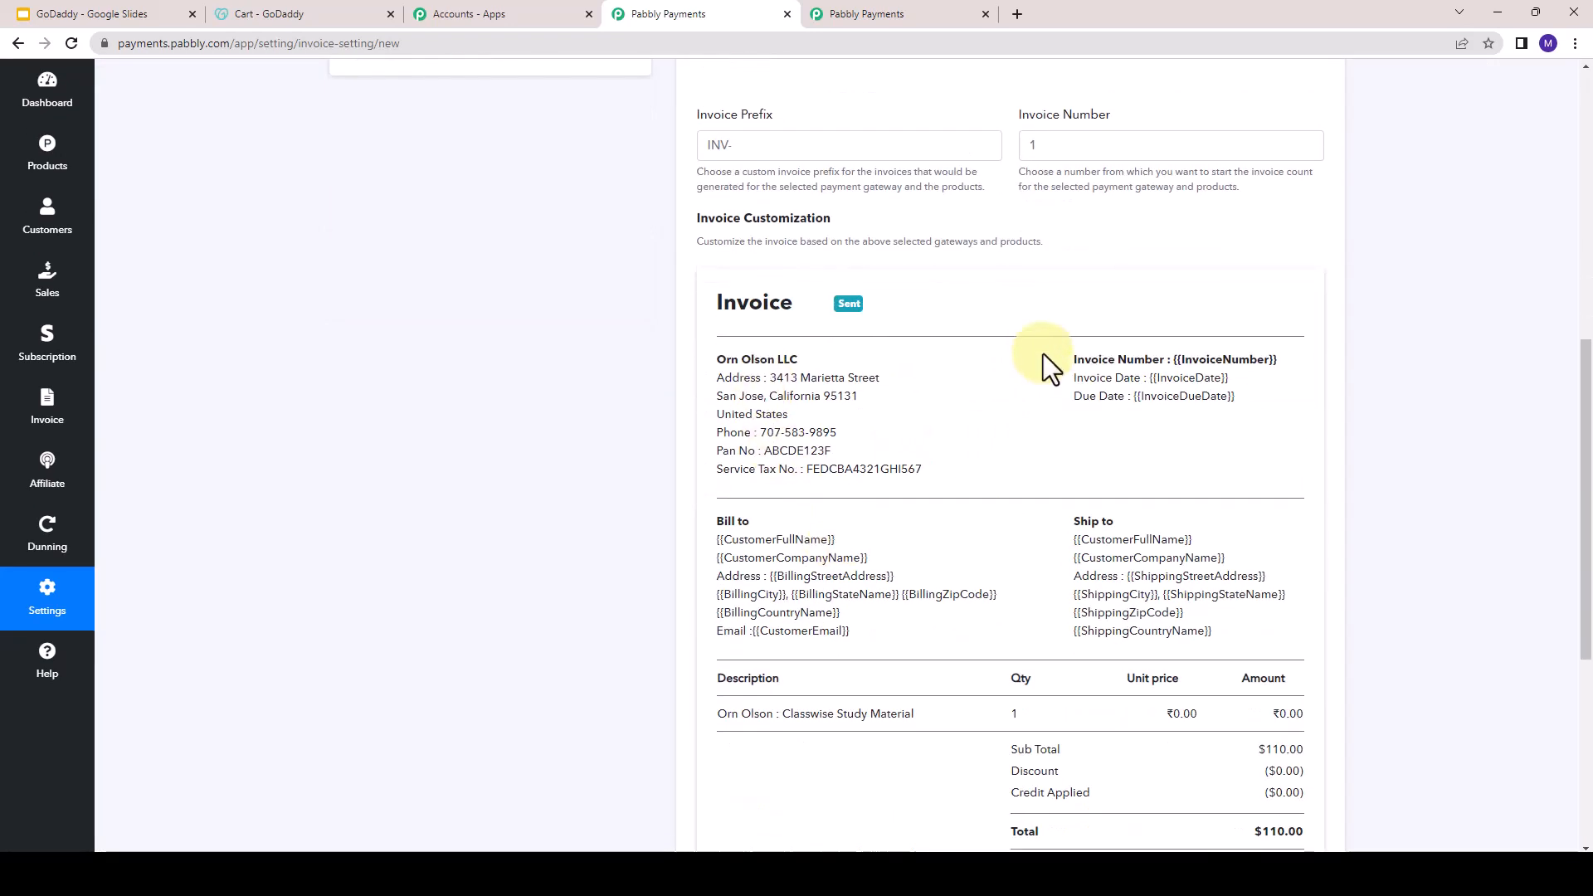
click(1044, 359)
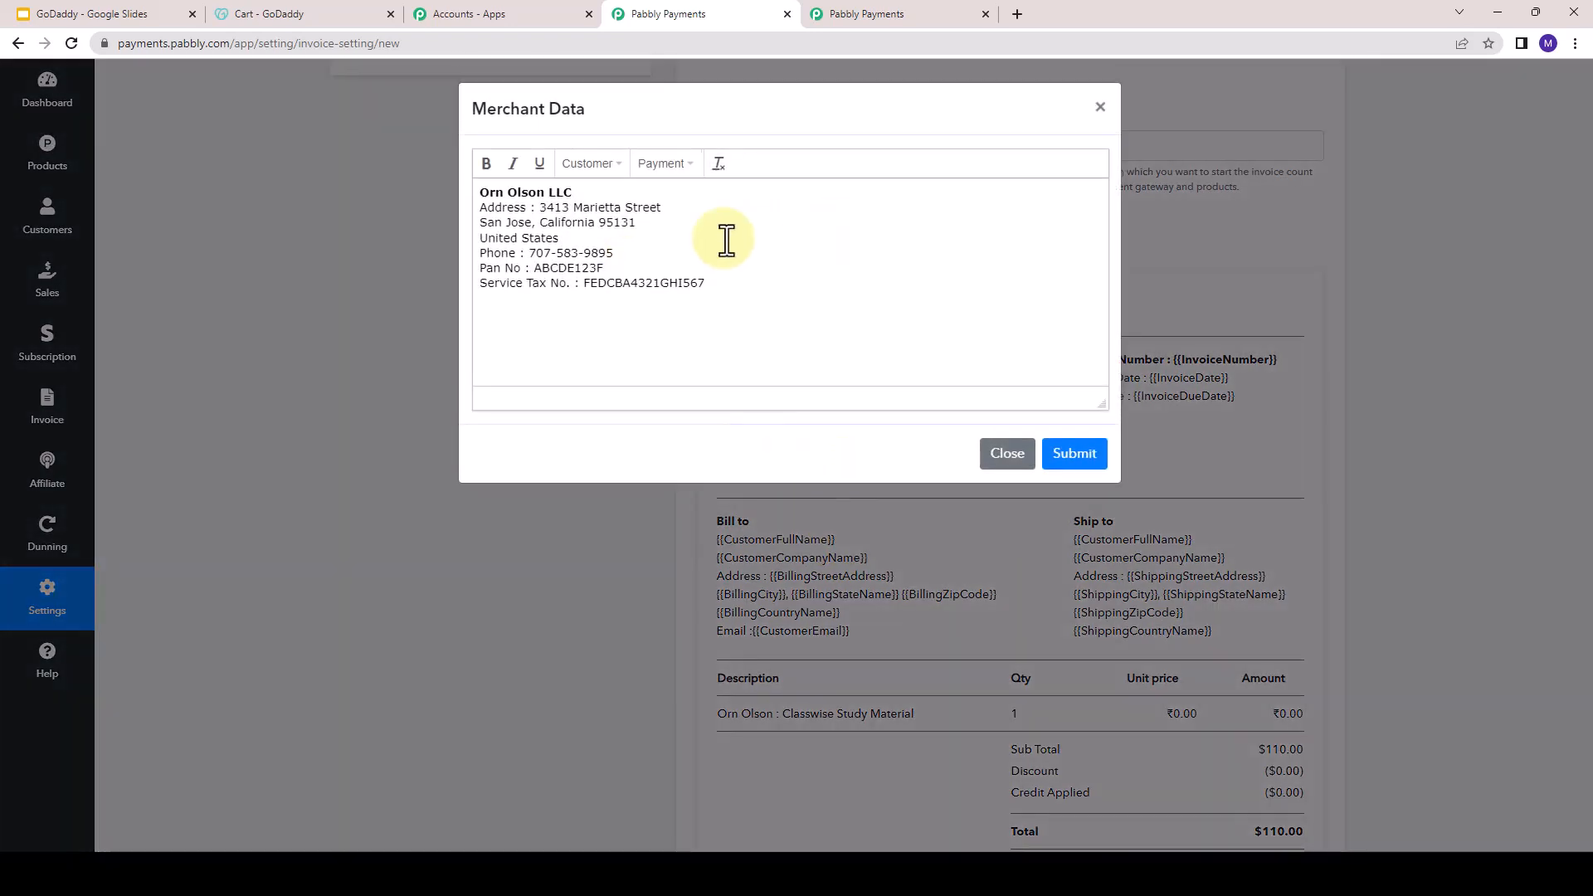
- Close the merchant data editor without submitting, and examine the payment gateway, product, logo, numbering and template sections of the new invoice setting
click(606, 250)
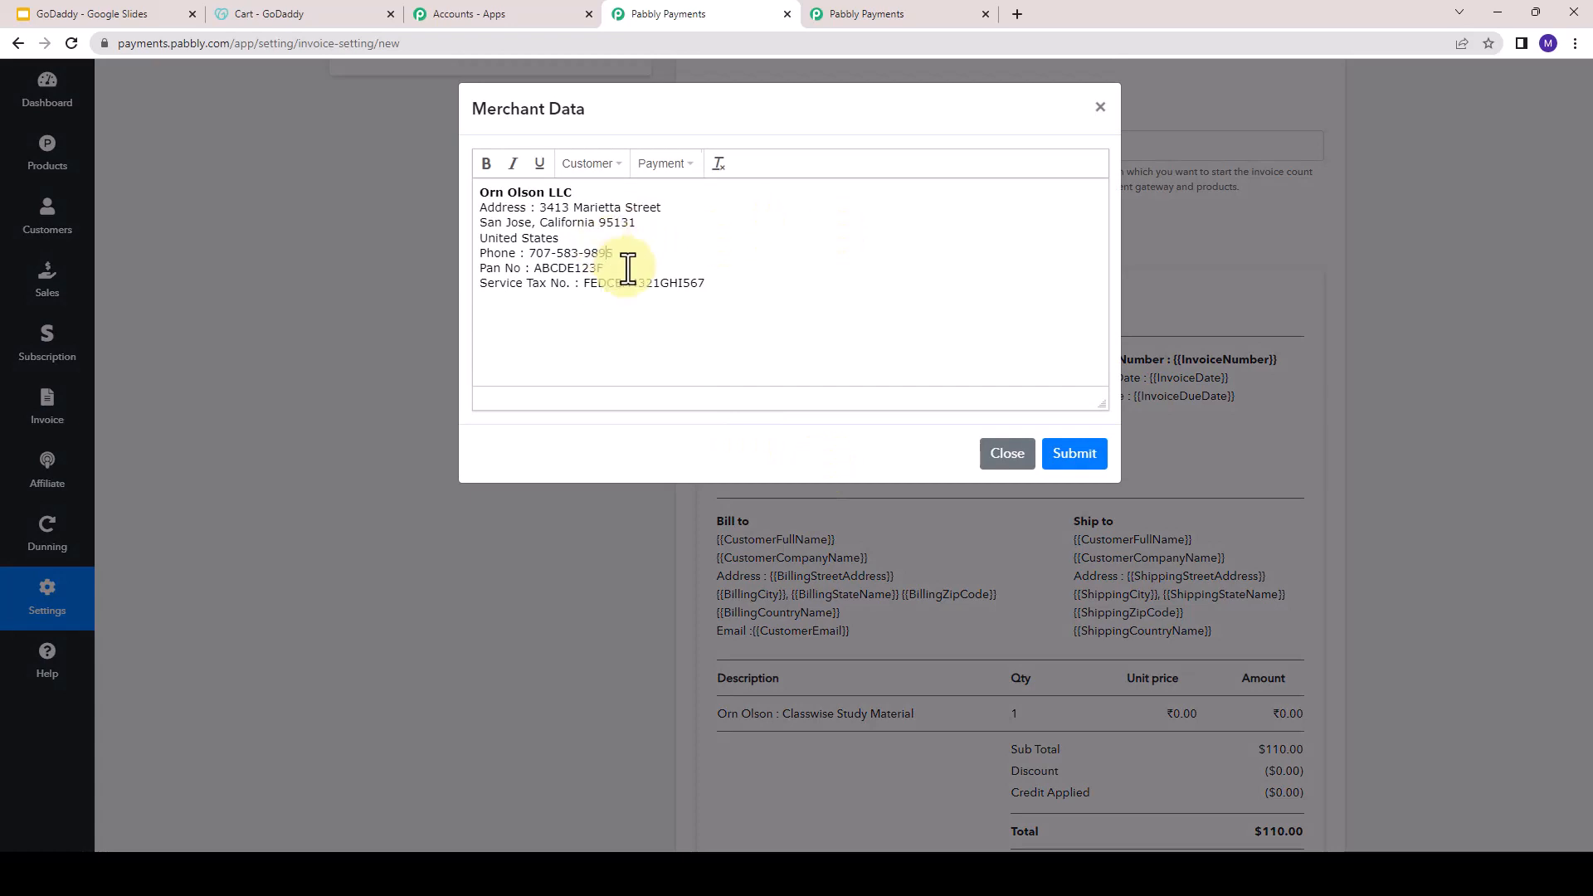
click(1007, 454)
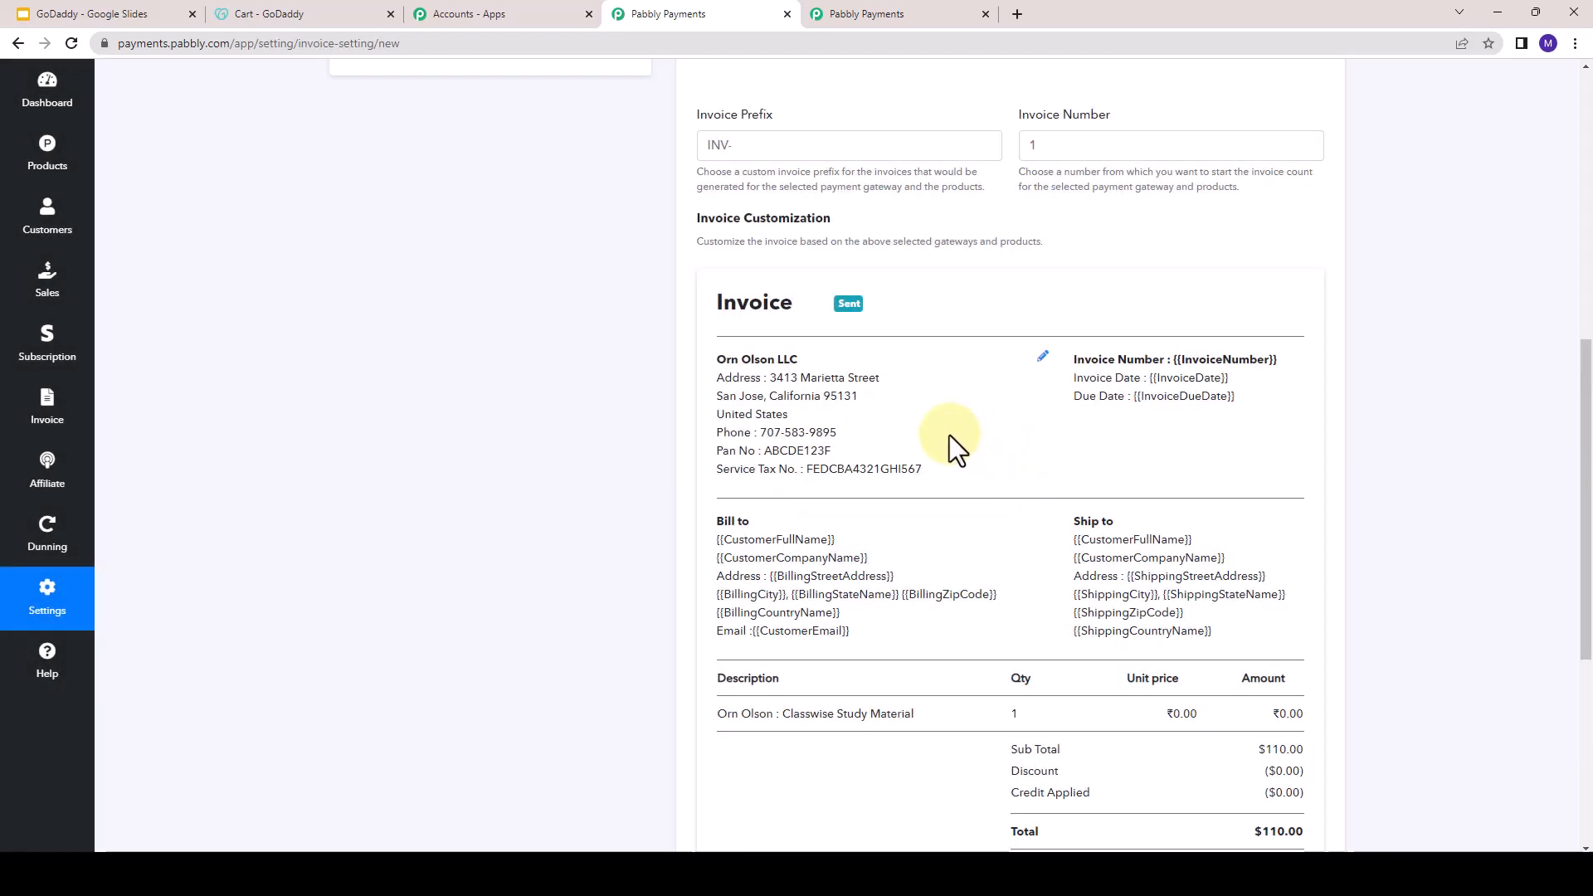
scroll(951, 473, up, 3)
scroll(950, 470, up, 2)
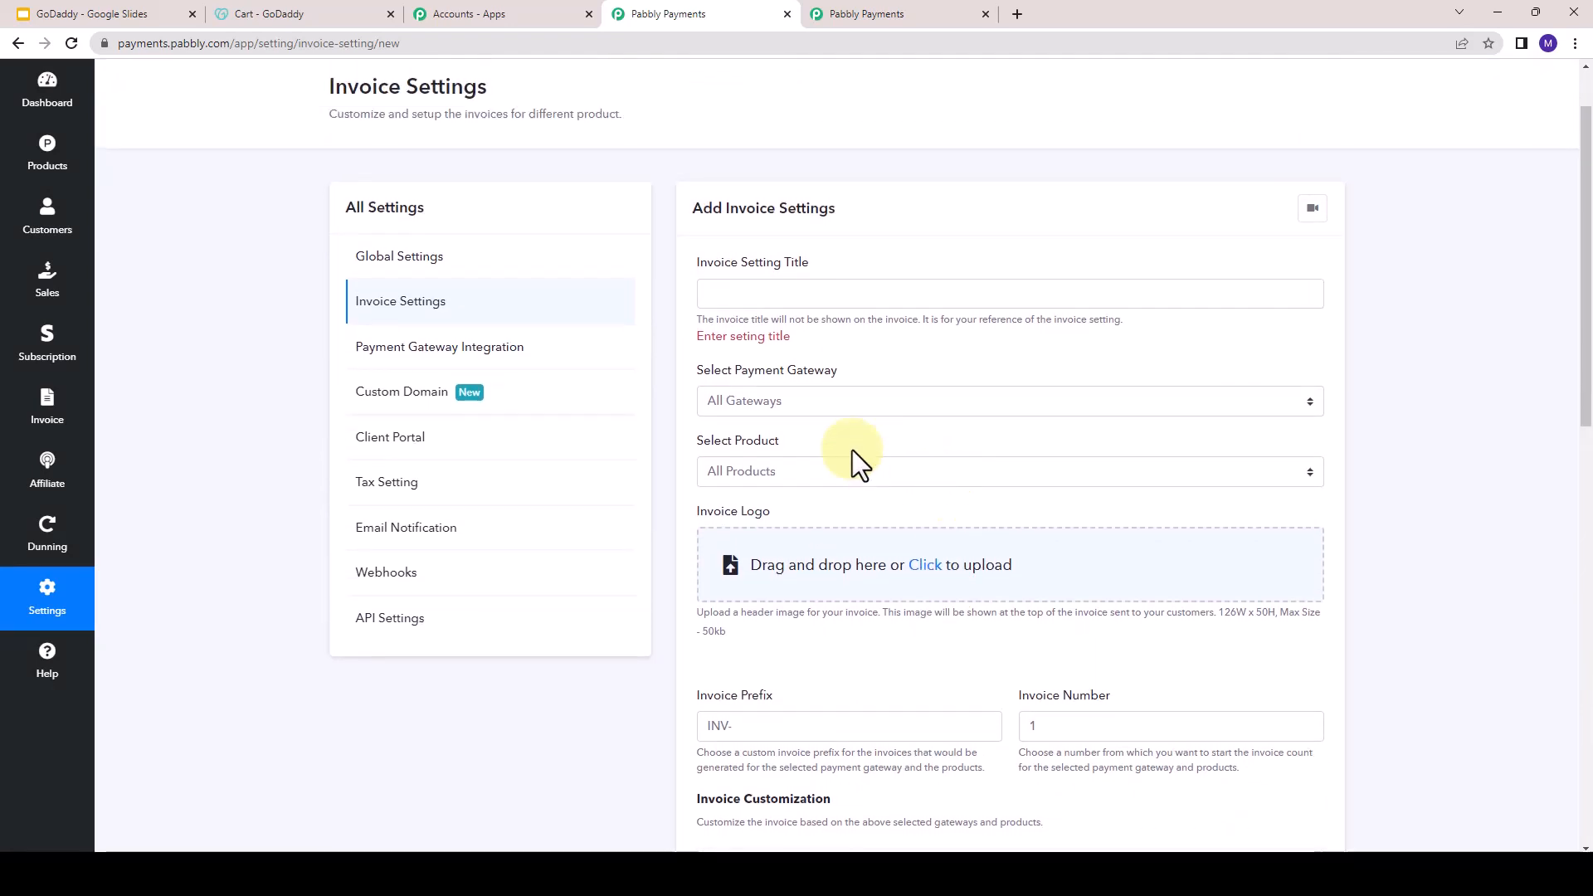
click(820, 392)
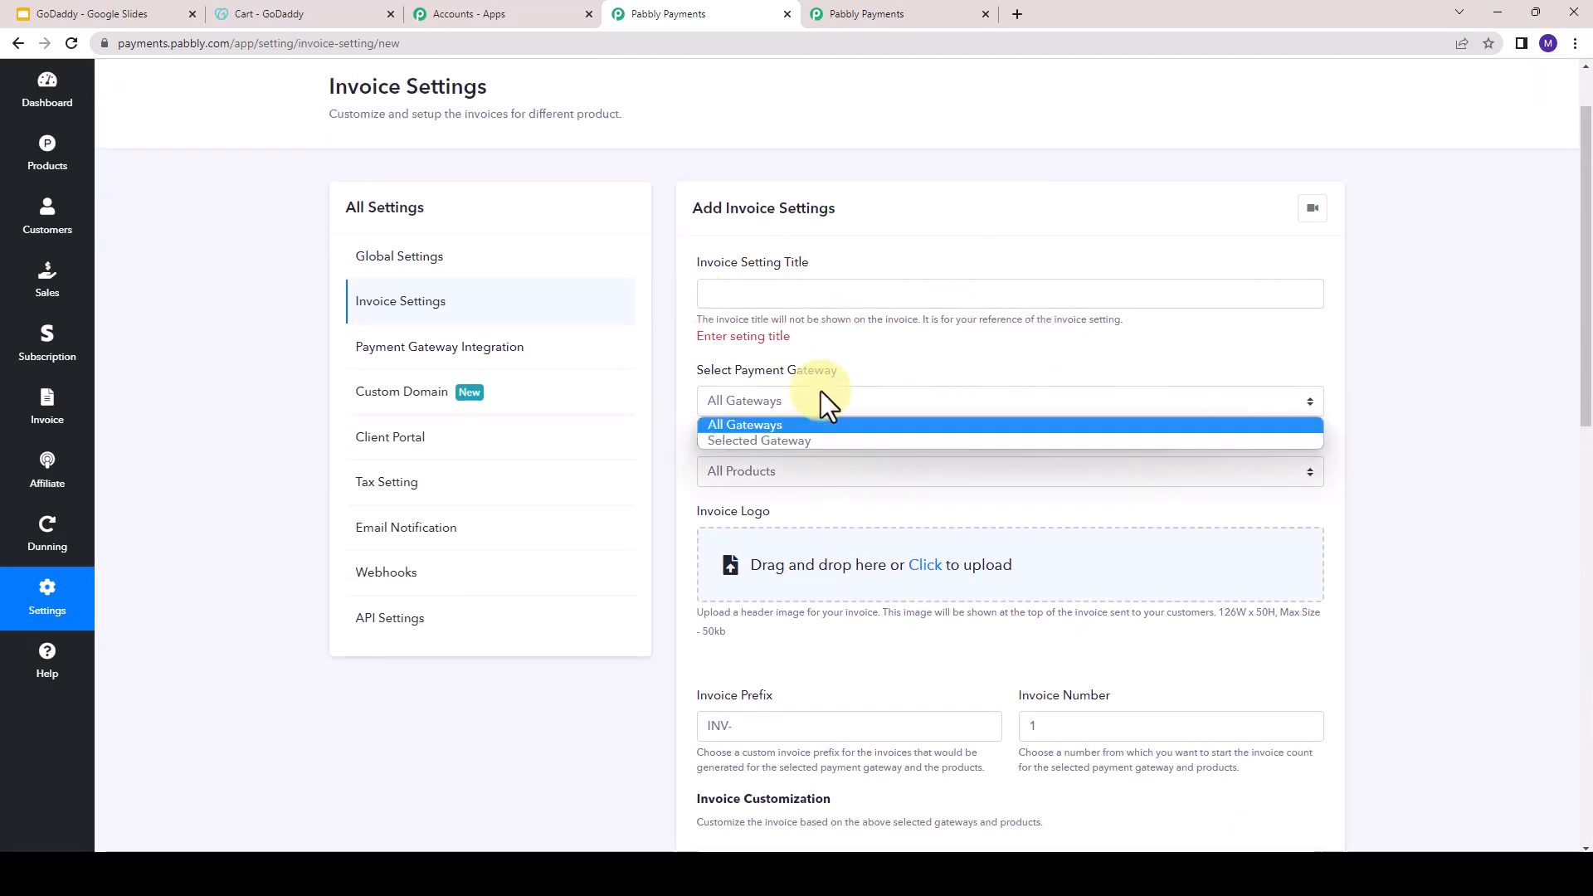
click(879, 471)
click(879, 471)
scroll(879, 471, down, 8)
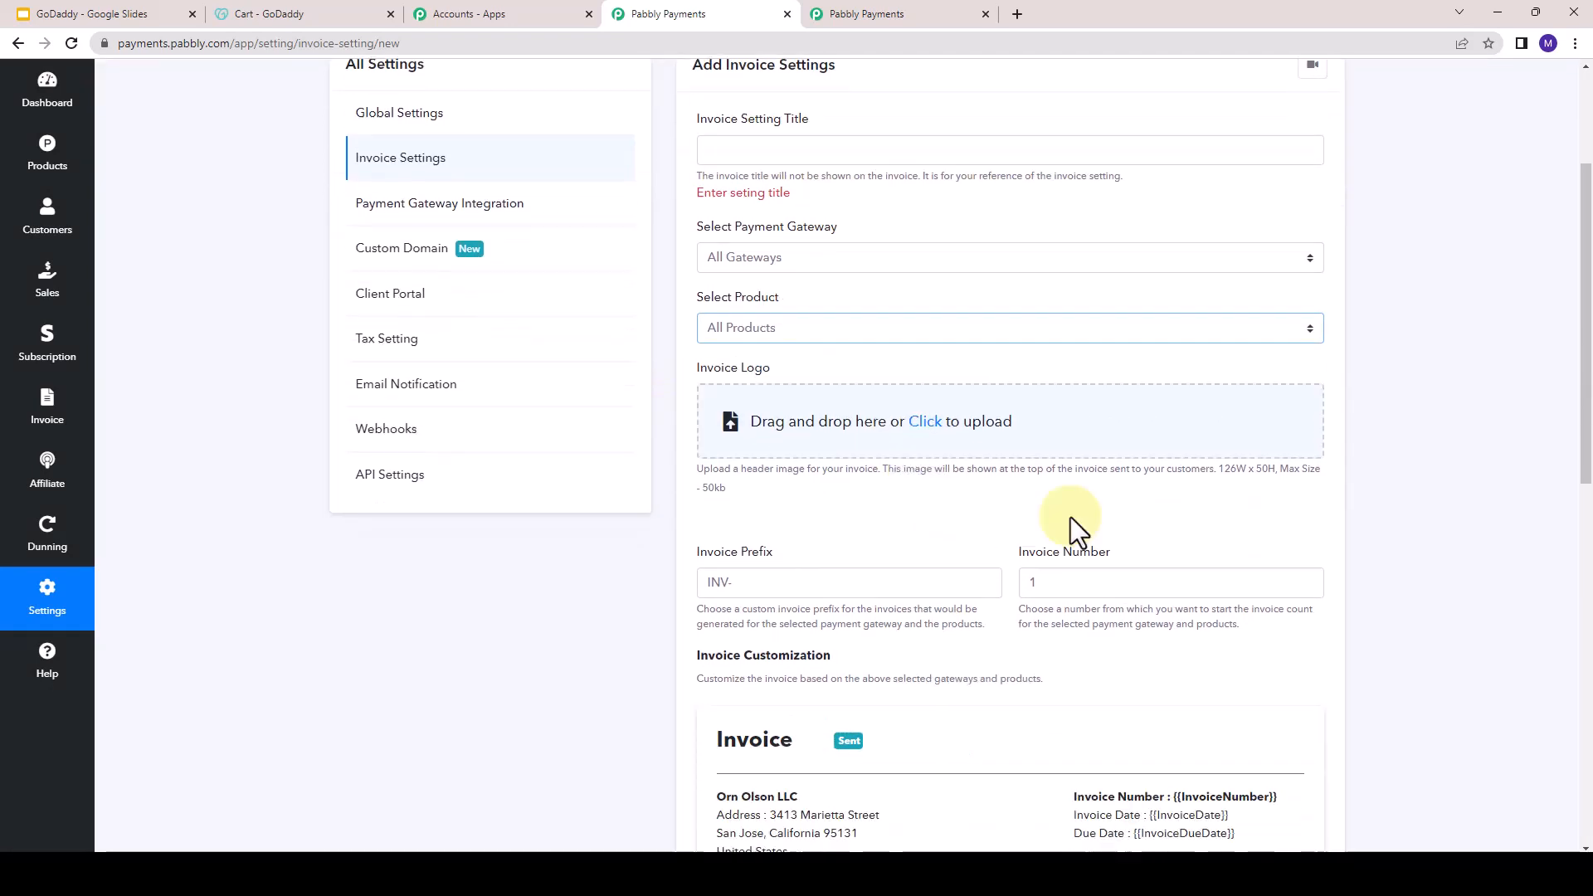
scroll(802, 481, down, 5)
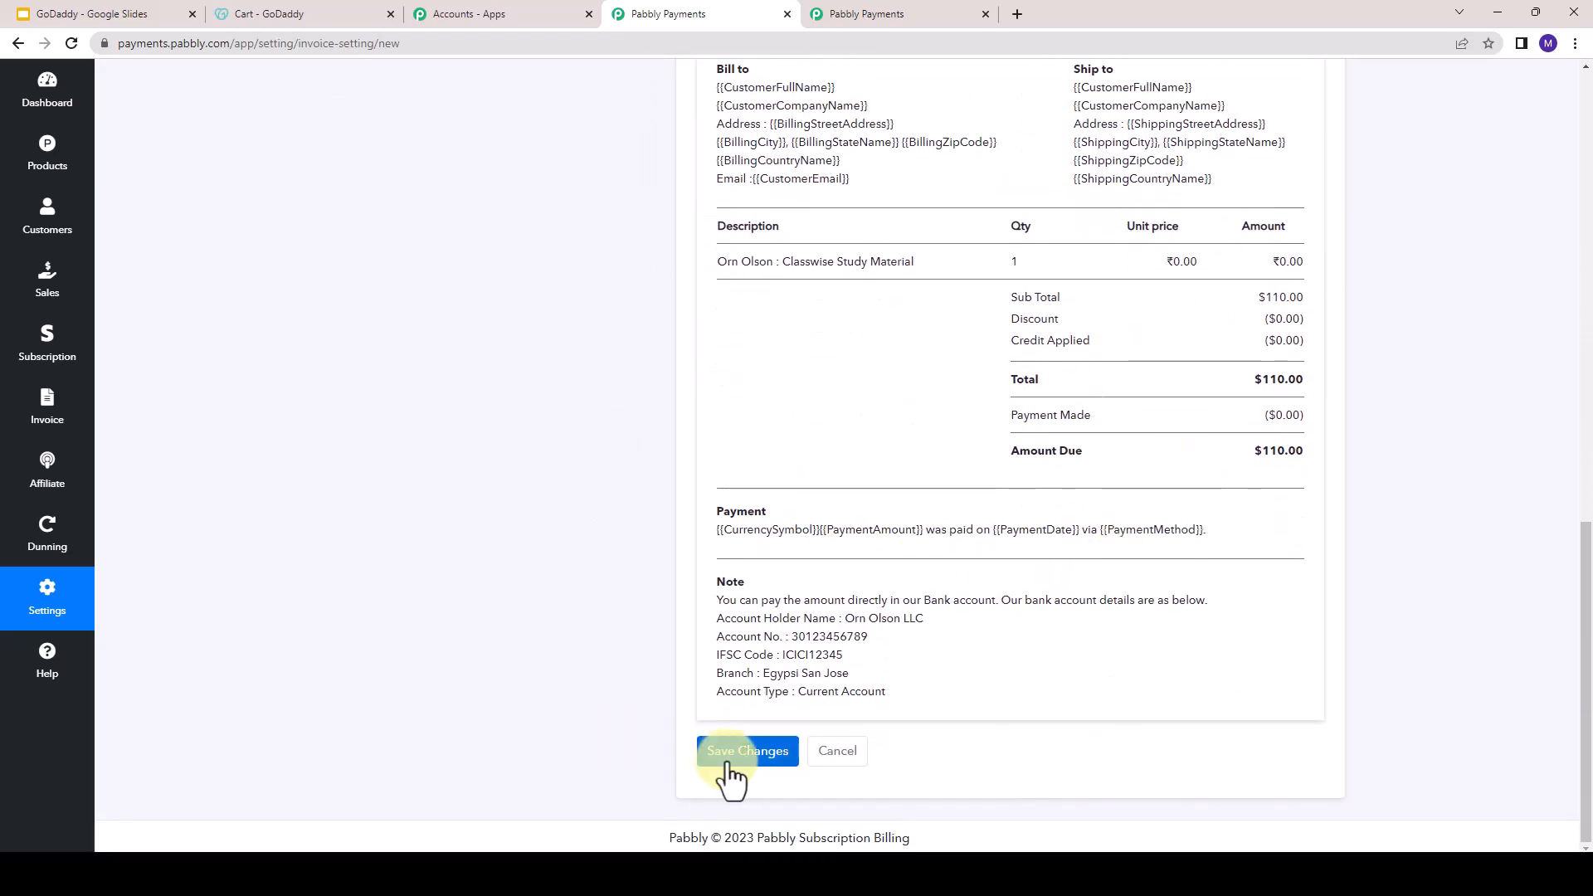
scroll(332, 540, up, 5)
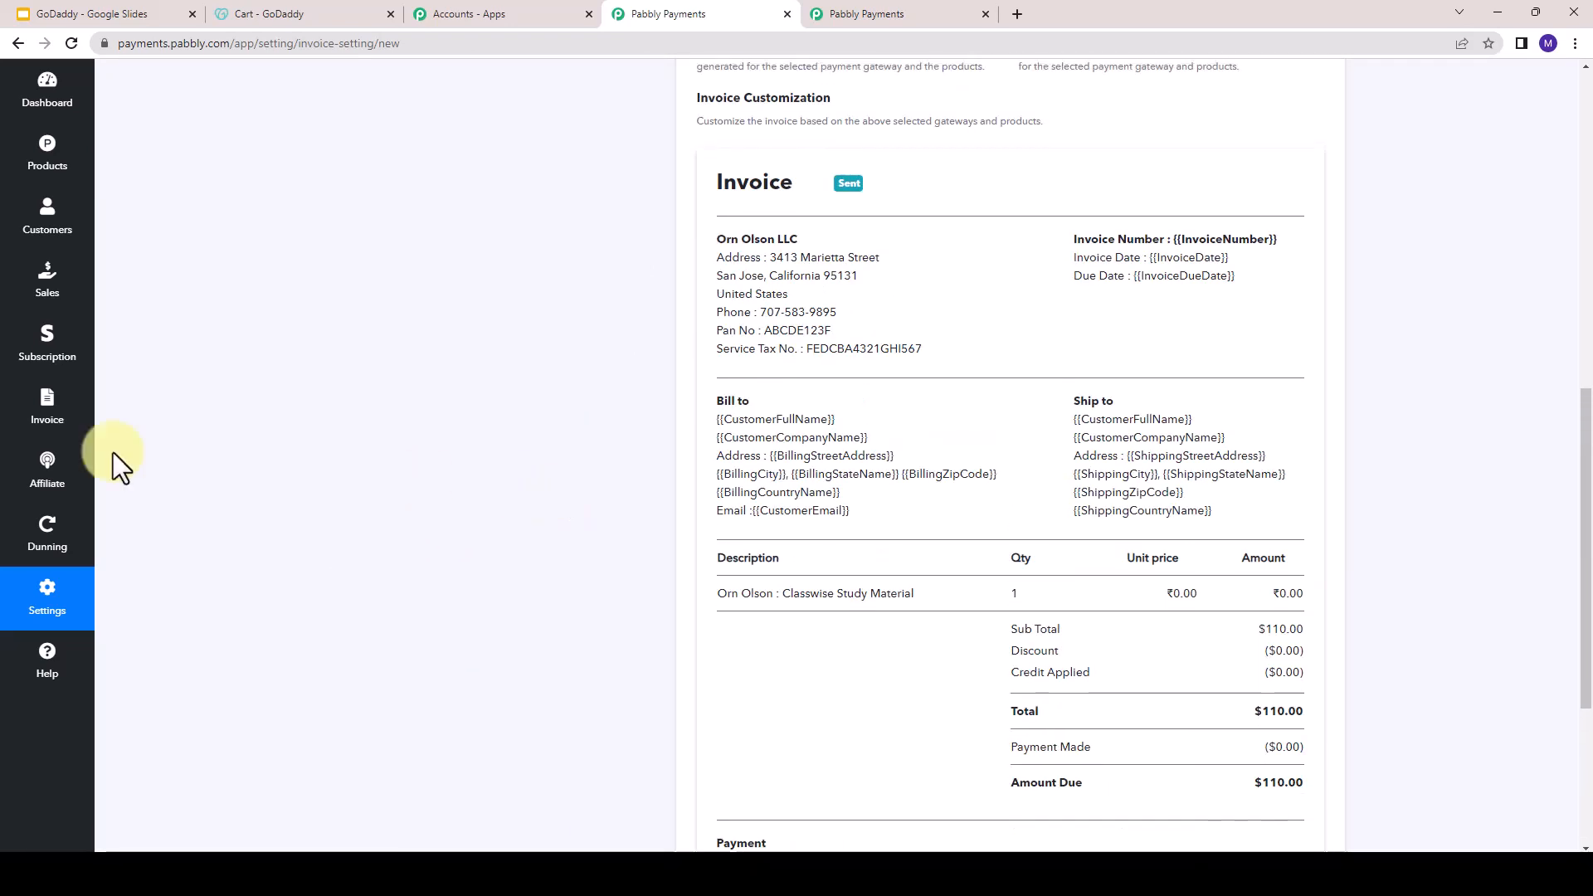
scroll(555, 502, up, 7)
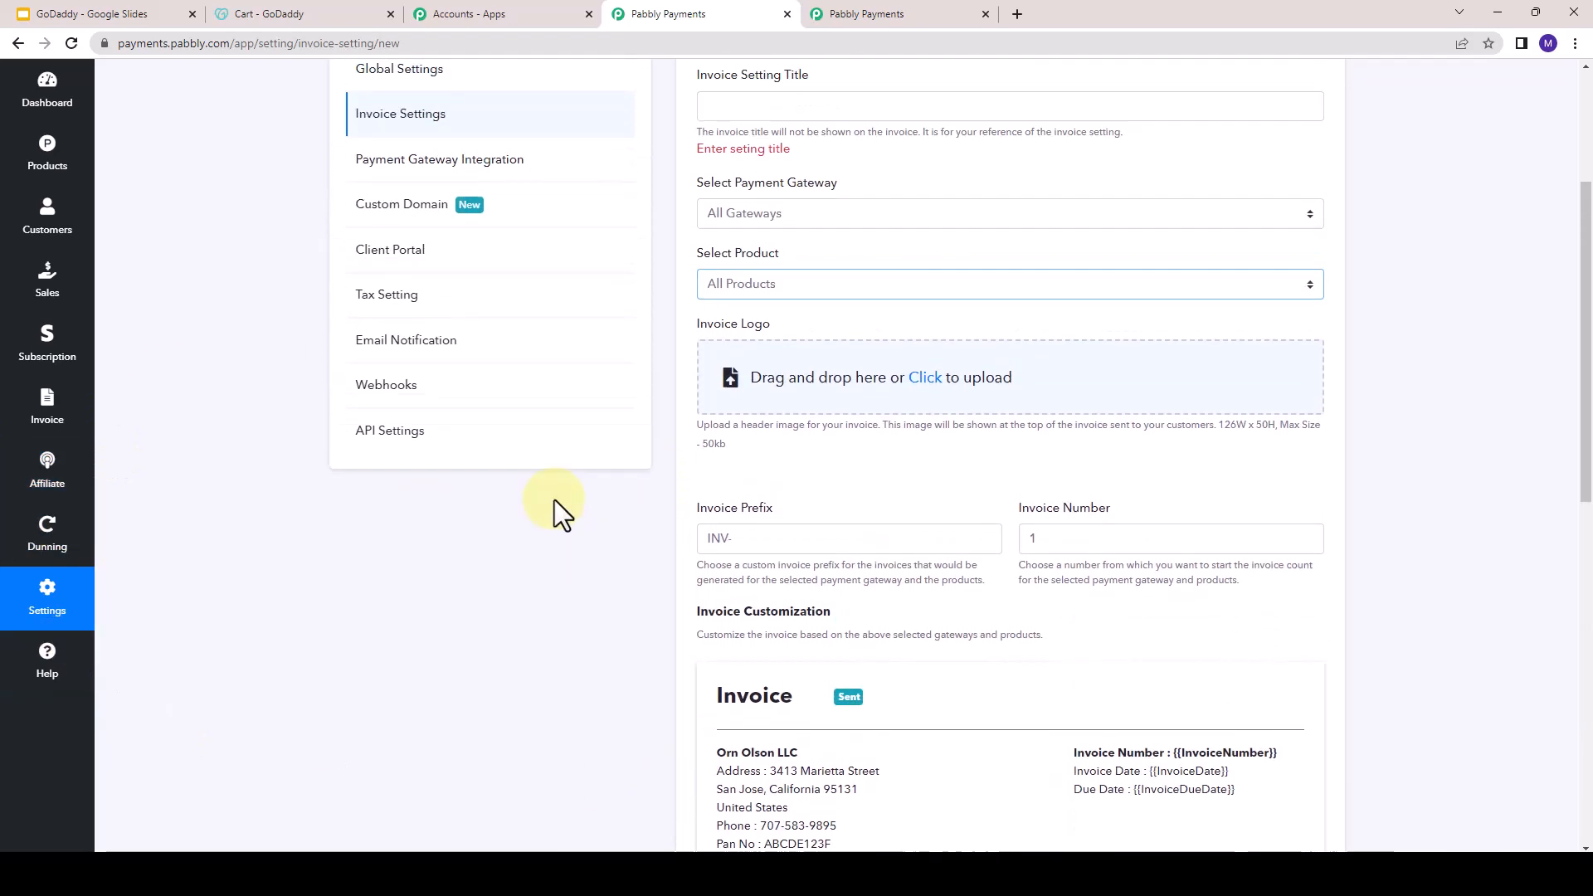
scroll(554, 502, up, 2)
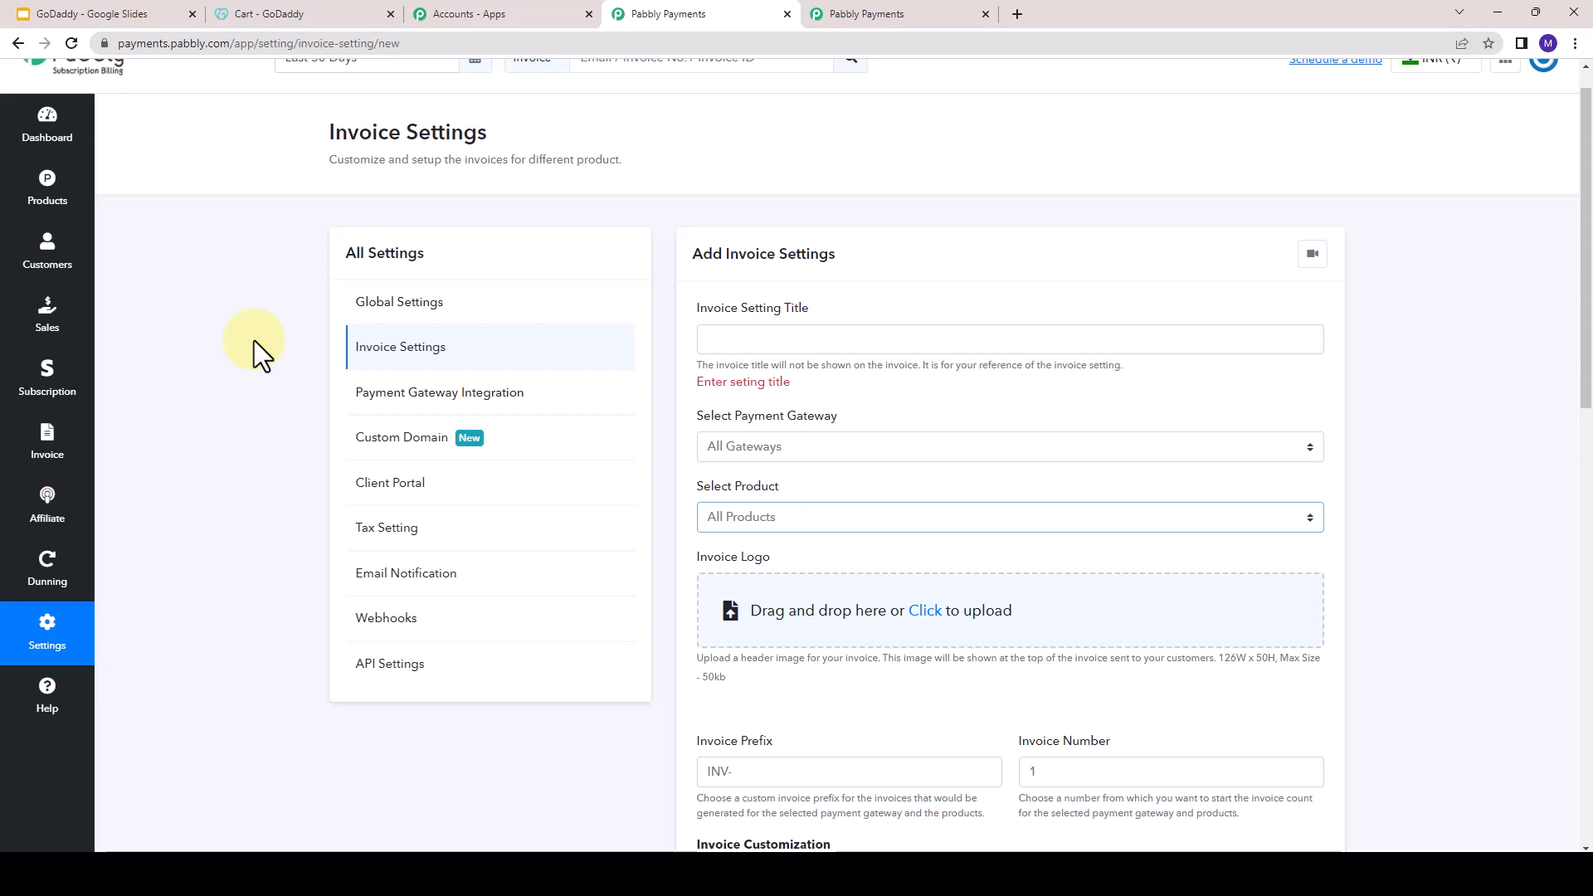
- Switch to the GoDaddy presentation in Google Slides and advance to the slide with the support, signup and Facebook group links
click(128, 10)
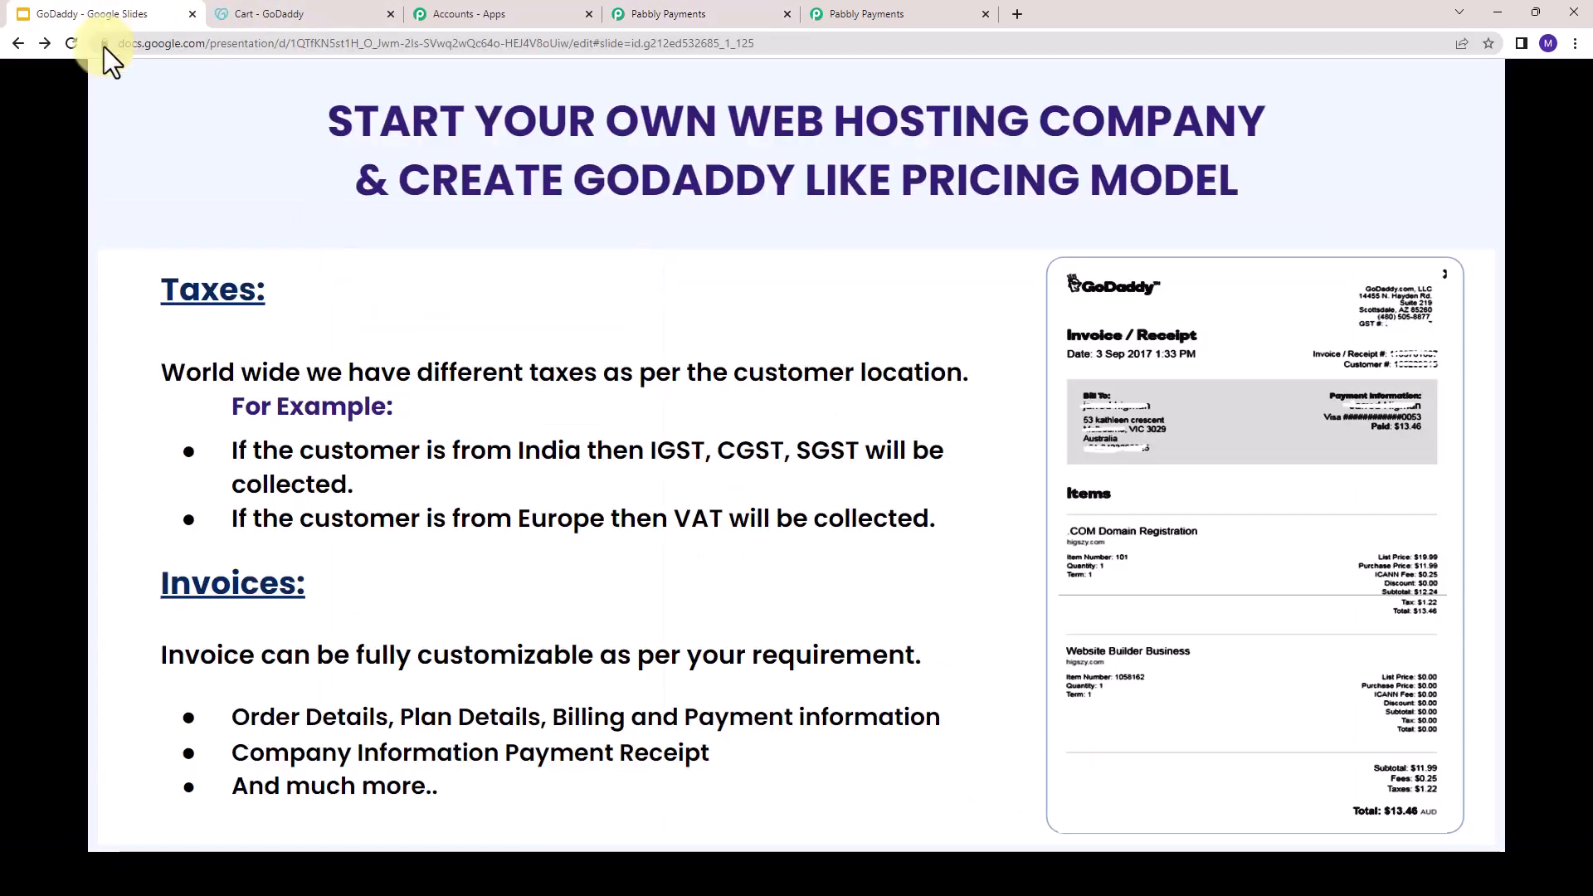
key(Right)
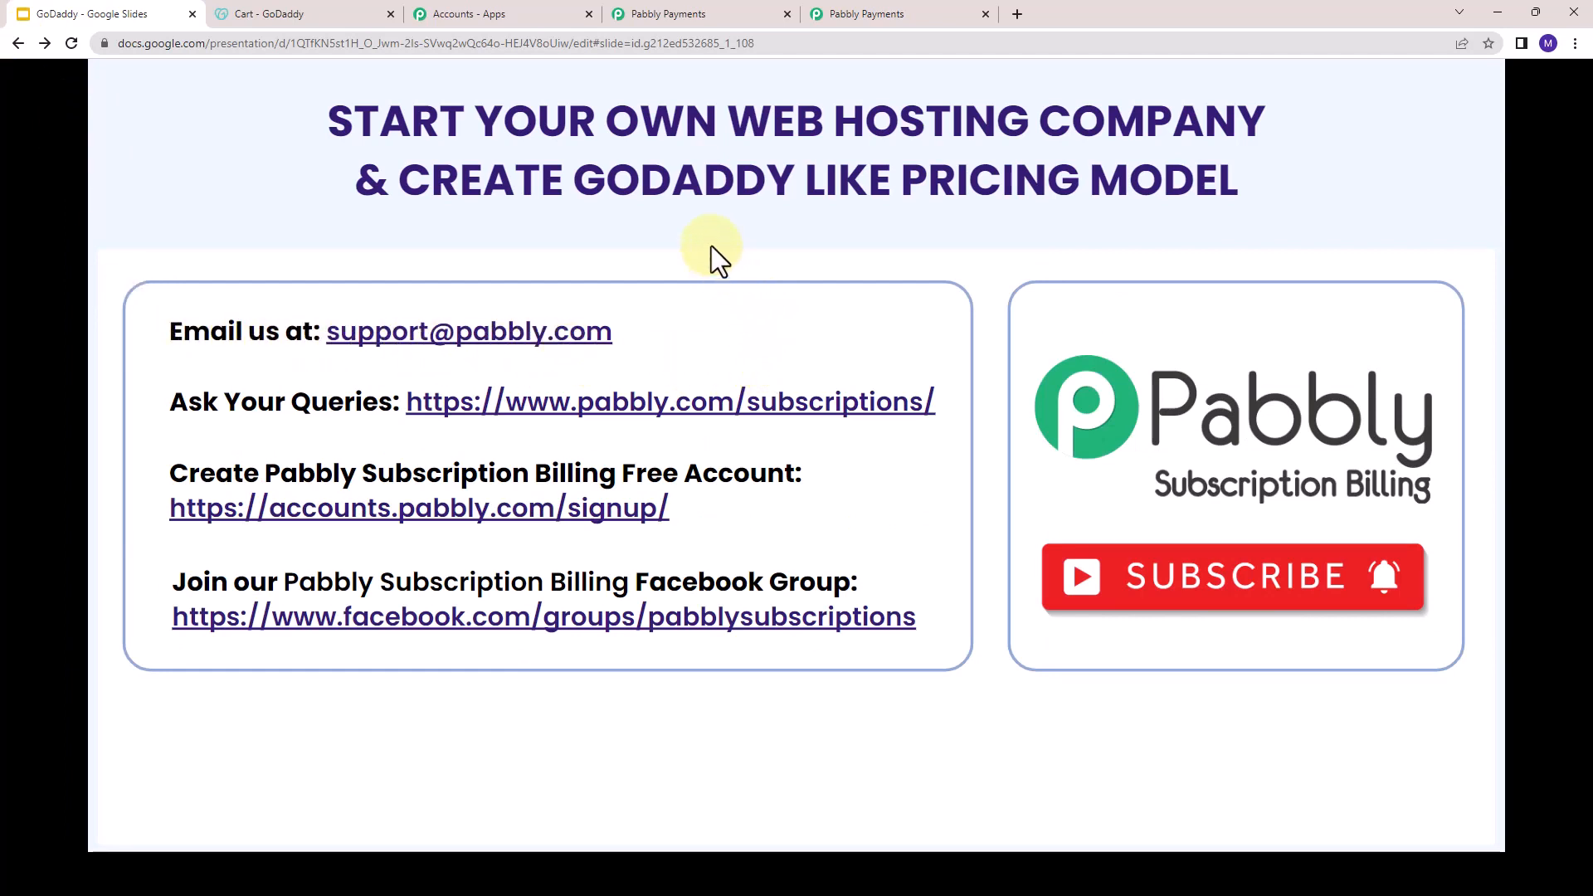
right_click(630, 412)
click(520, 441)
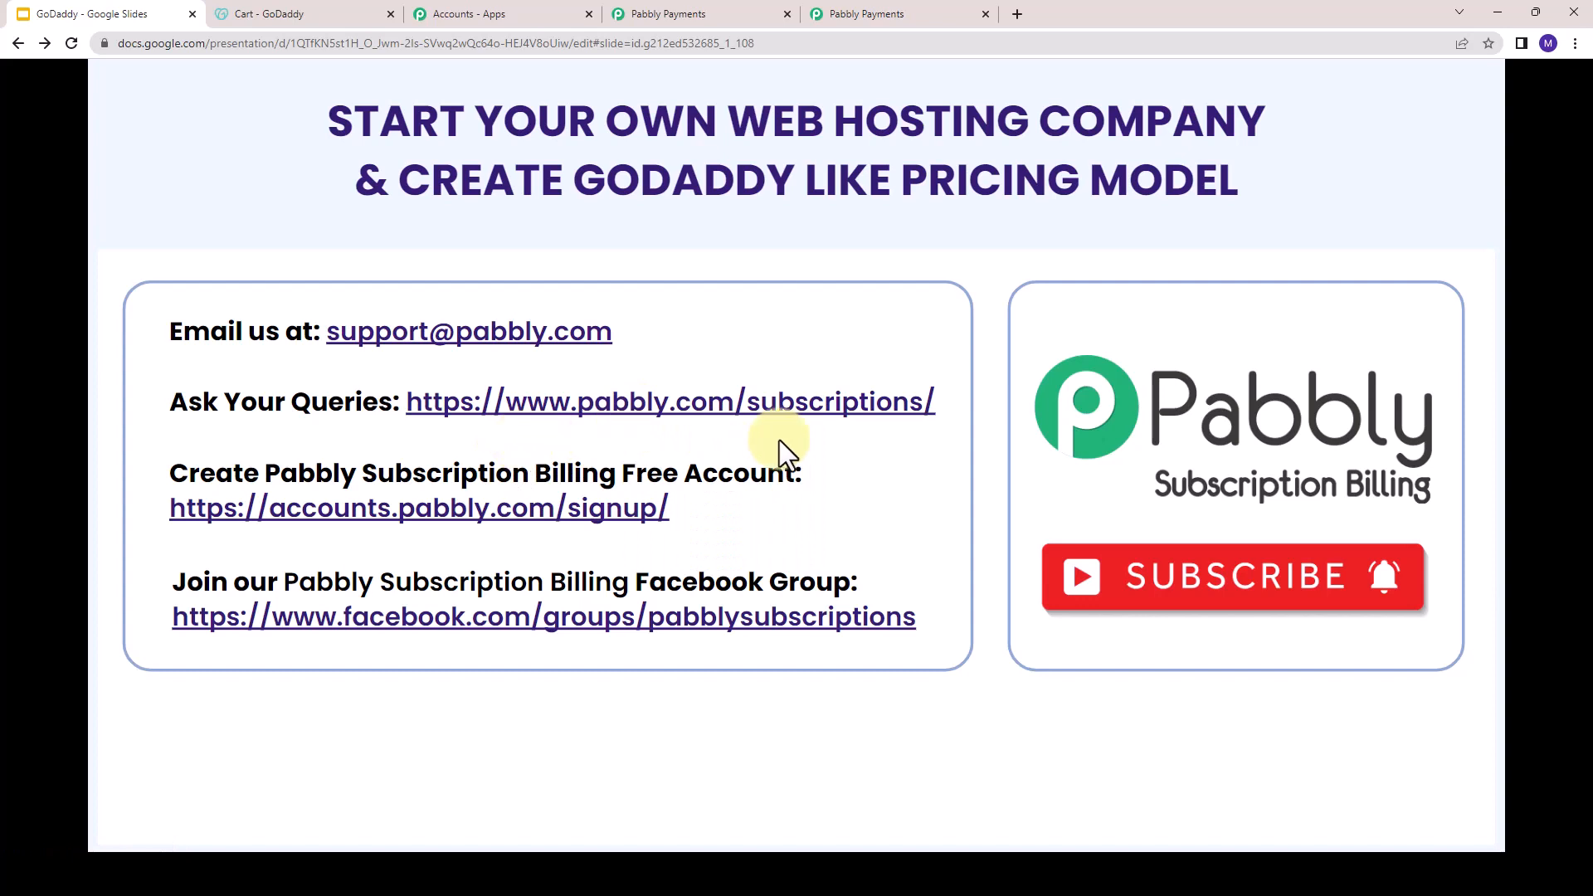